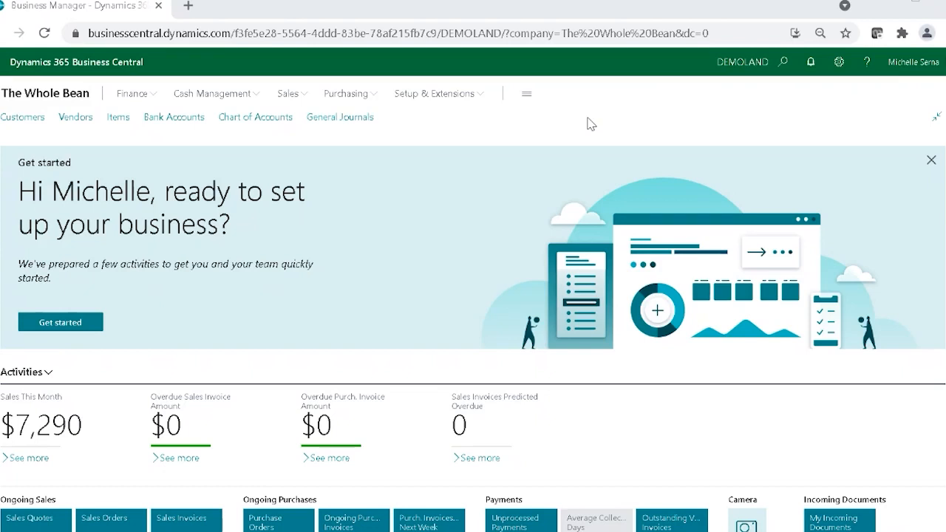
Step: Look up the Dimensions list, review the dimensions set up for the company, and return to the home page
click(783, 63)
text(DIme)
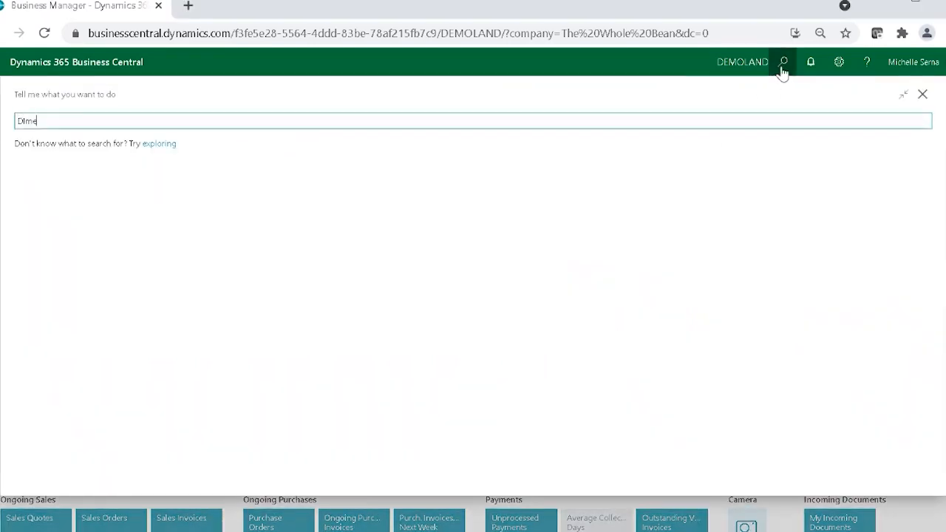
text(nsio)
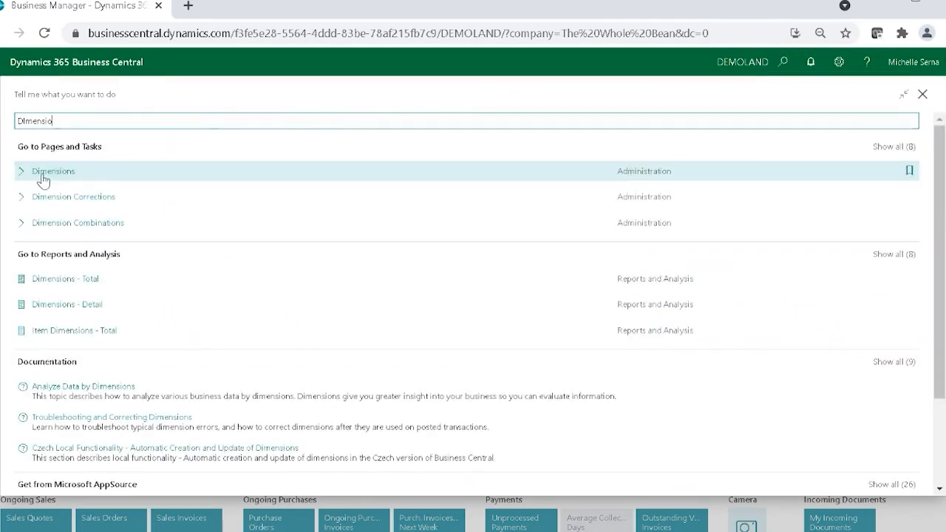
click(42, 180)
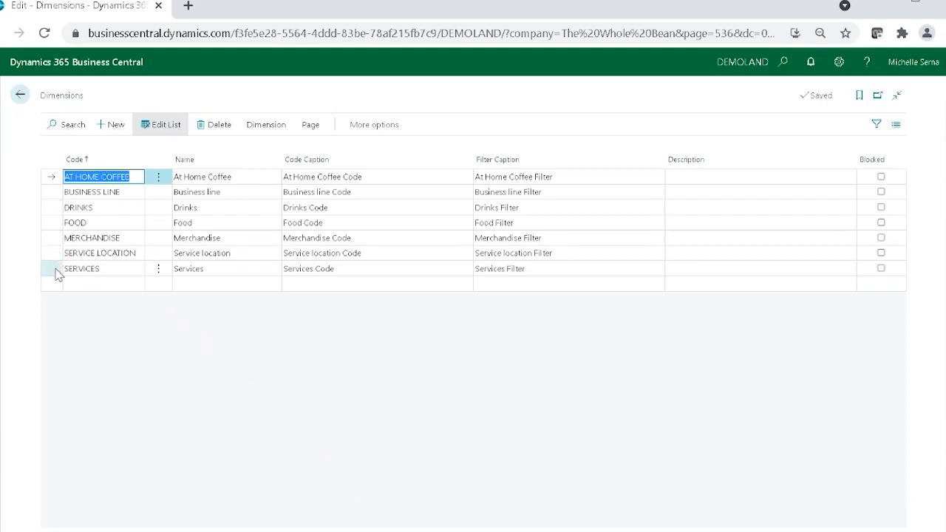
click(22, 97)
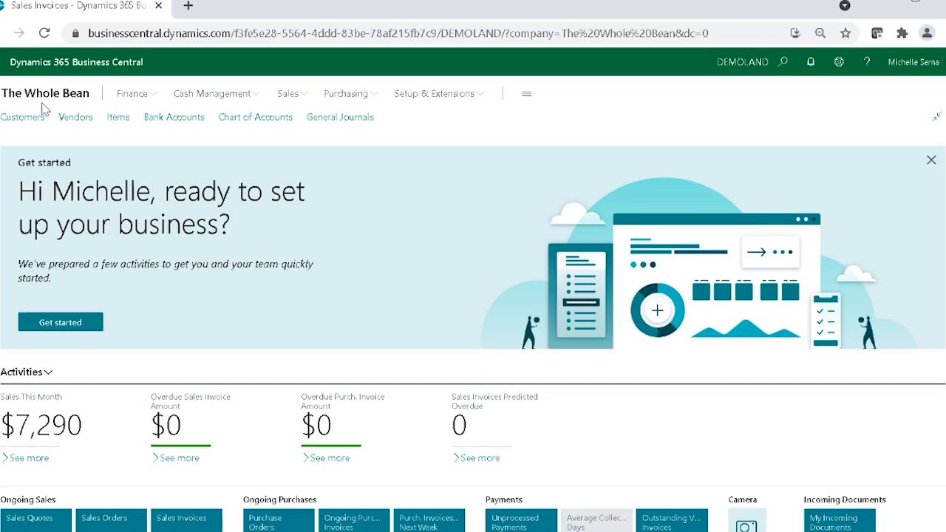
Step: Open the overview of the M-INCOME account schedule from the Account Schedules list
click(137, 95)
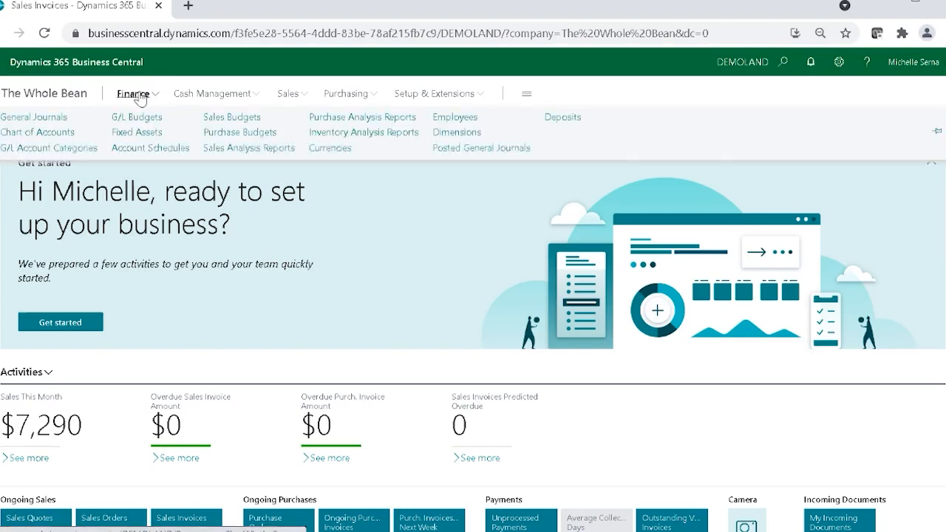
click(169, 148)
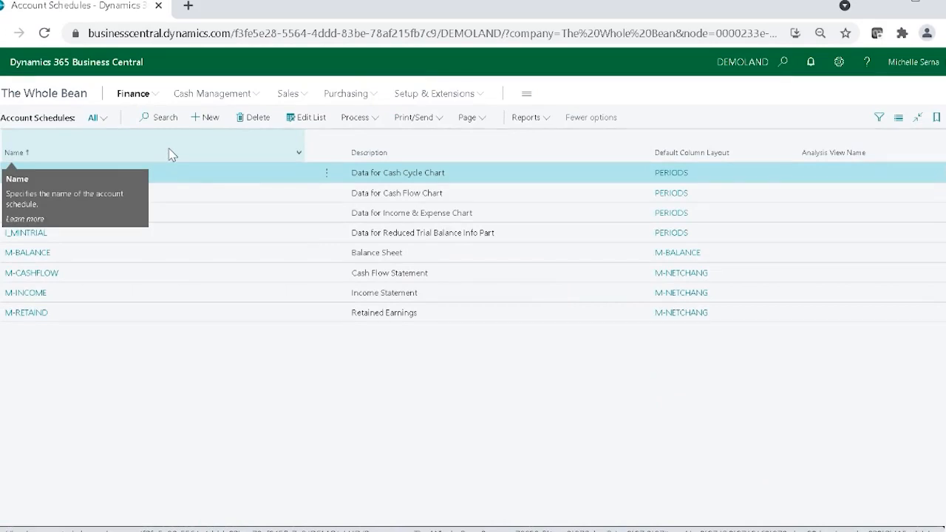
click(110, 293)
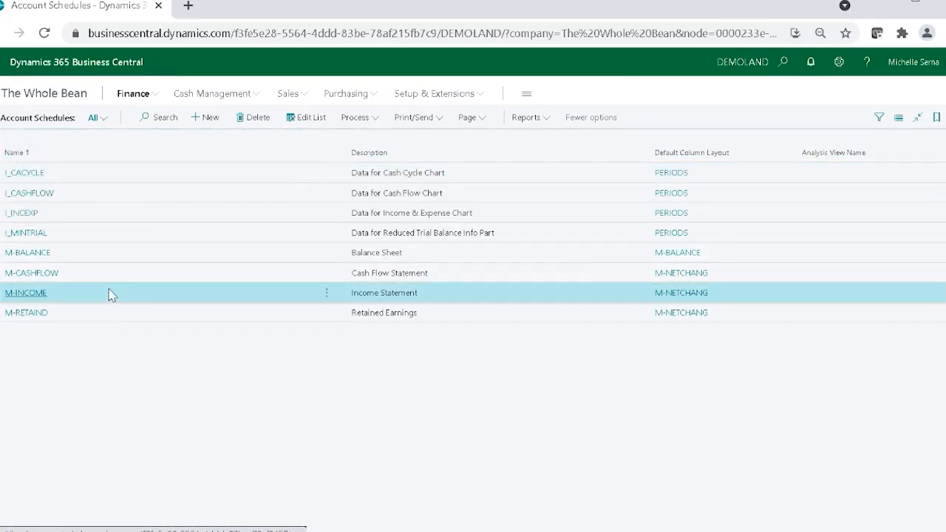
click(374, 125)
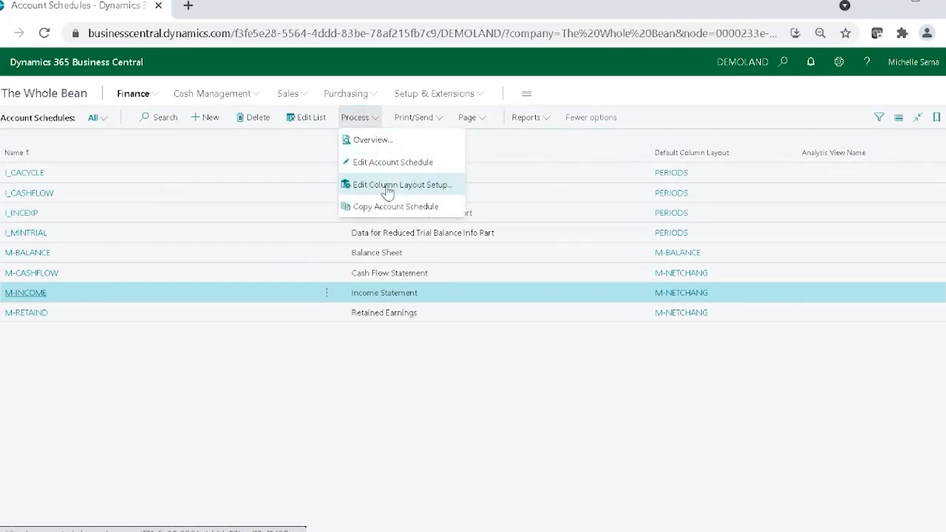
click(378, 141)
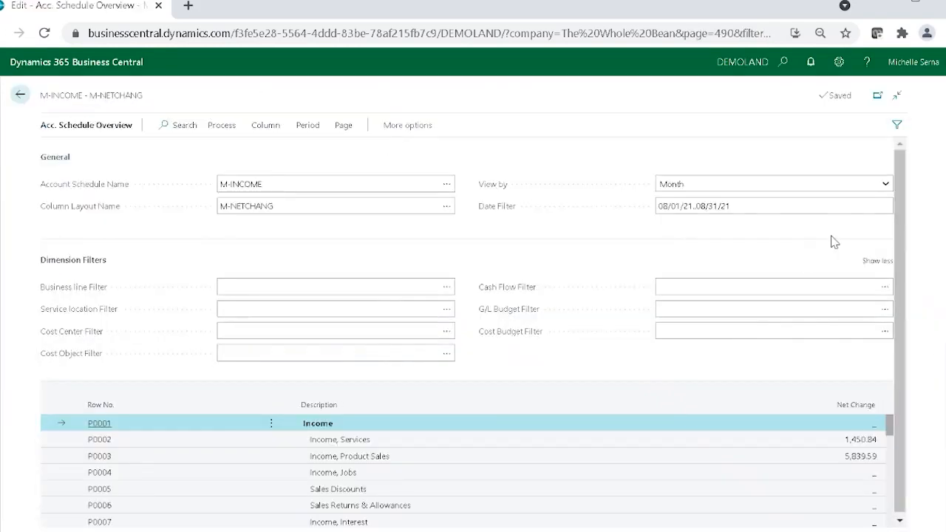
Step: Review the income statement rows and their net change, then return to the Account Schedules list
drag(903, 178, 897, 304)
scroll(851, 429, down, 5)
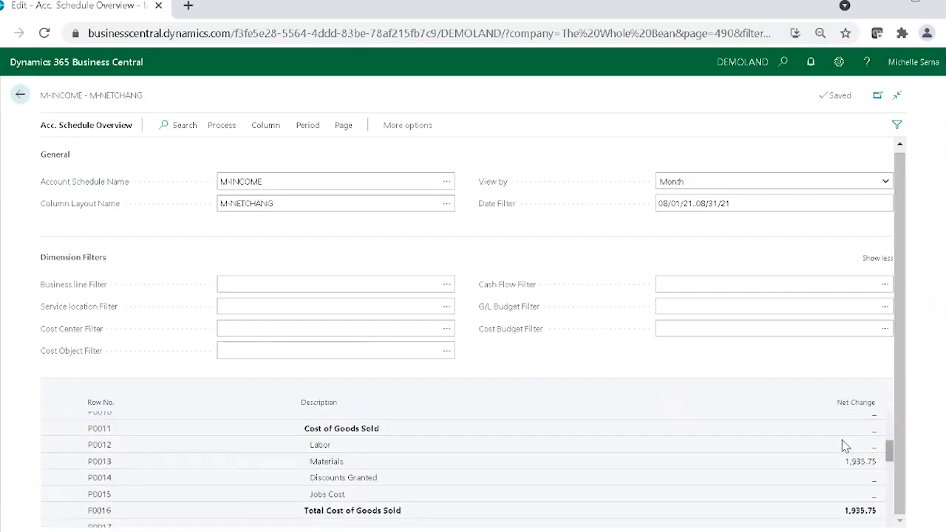
scroll(845, 446, down, 4)
scroll(845, 446, up, 5)
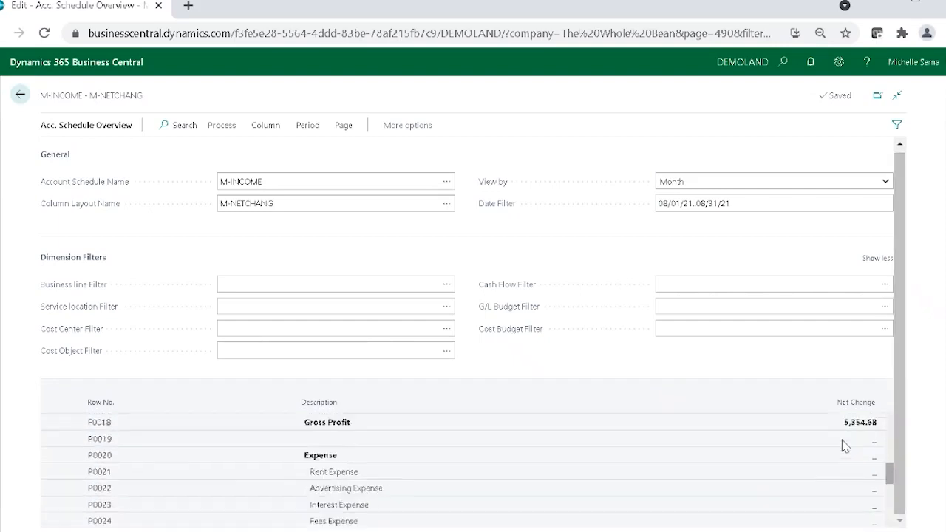
scroll(845, 443, up, 5)
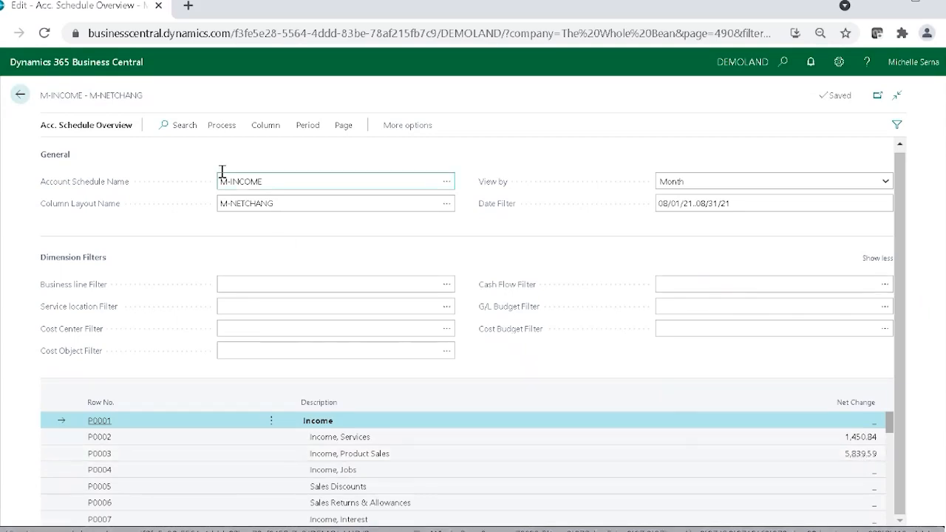
click(20, 96)
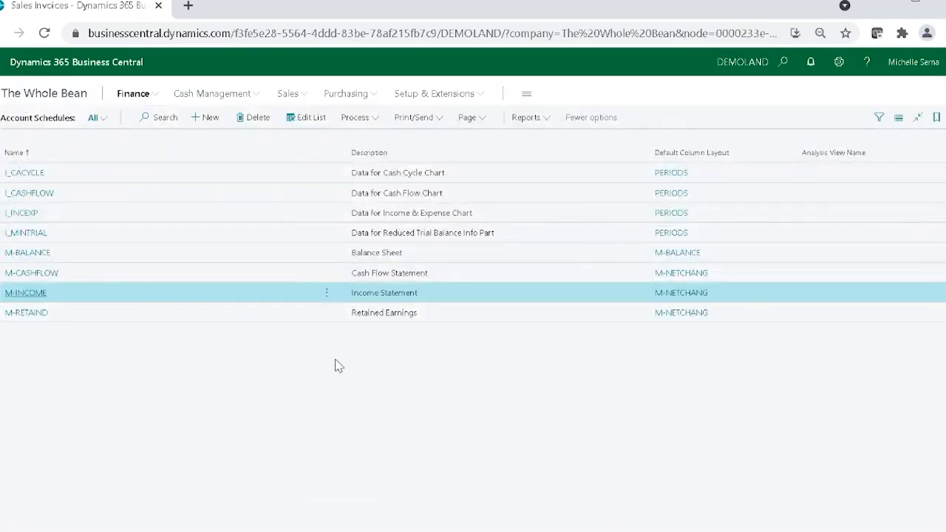
Step: Add a new account schedule named BL SALES with the description Sales by Business Line
click(204, 127)
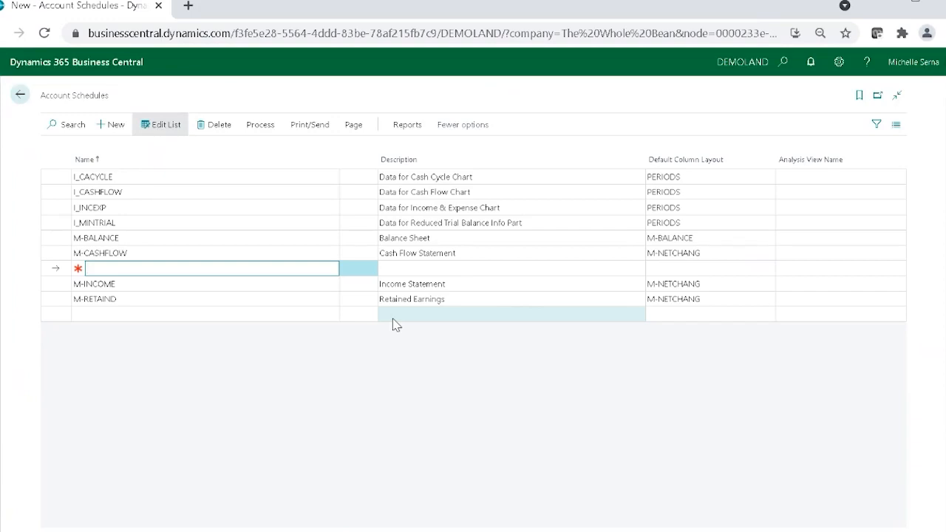
text(BL SALES)
key(Tab)
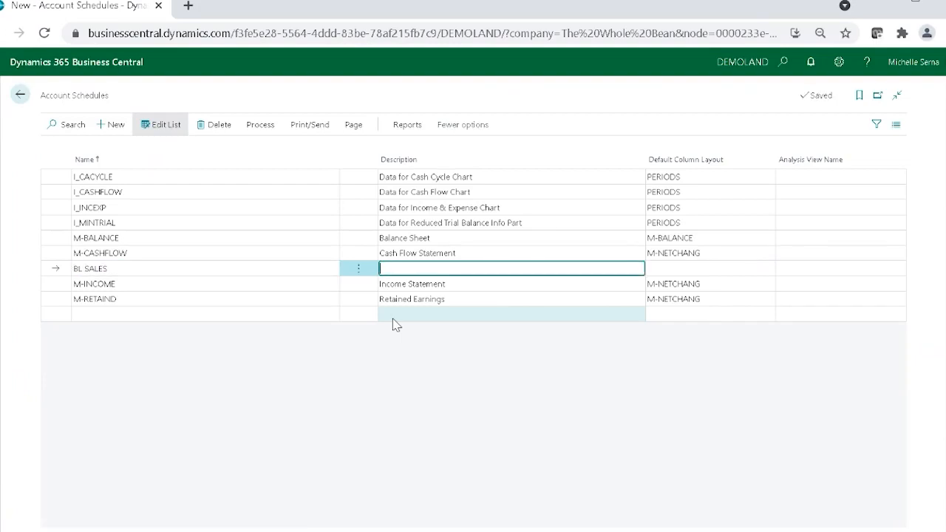
text(Sales by Business Line)
key(Tab)
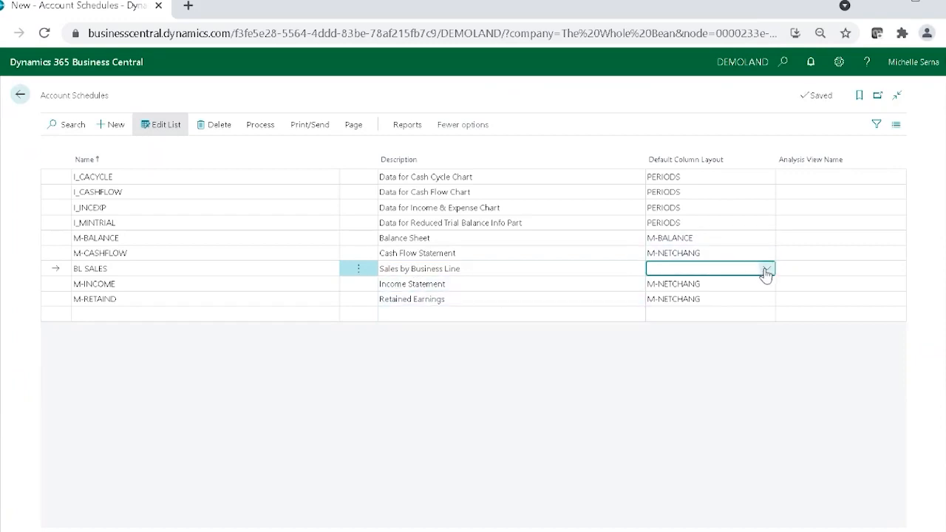
Step: Set the BL SALES schedule's default column layout to M-NETCHANG and its analysis view to BL/LOCN
click(766, 269)
click(761, 337)
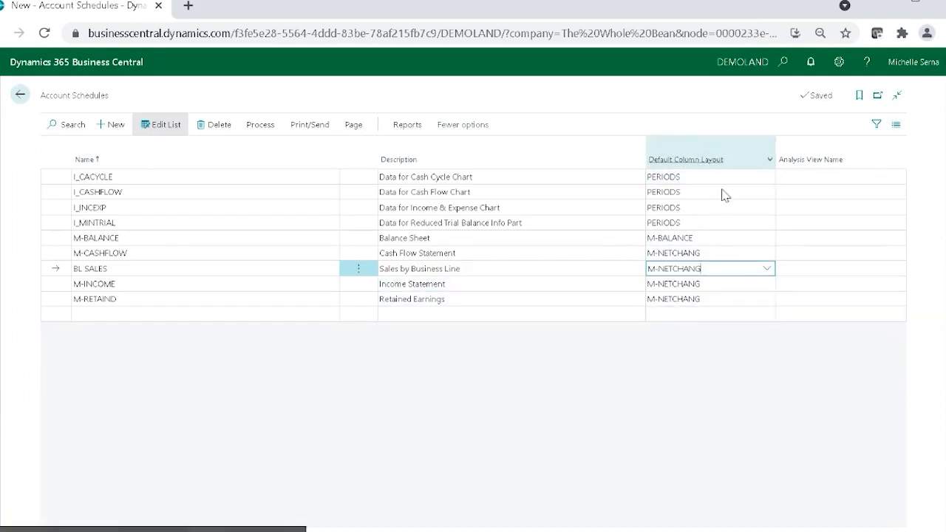
click(820, 270)
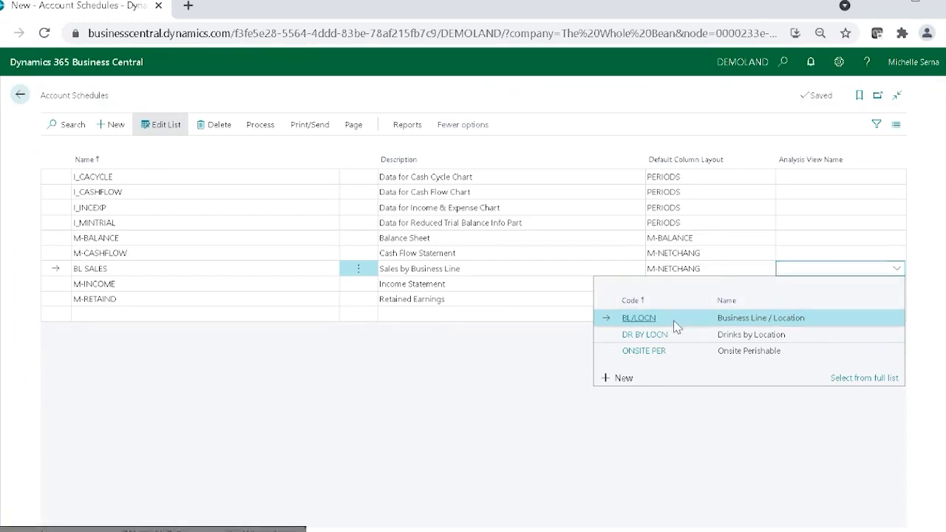
click(673, 320)
Step: View the BL/LOCN analysis view card to check its dimension codes, then return to the account schedules
click(893, 273)
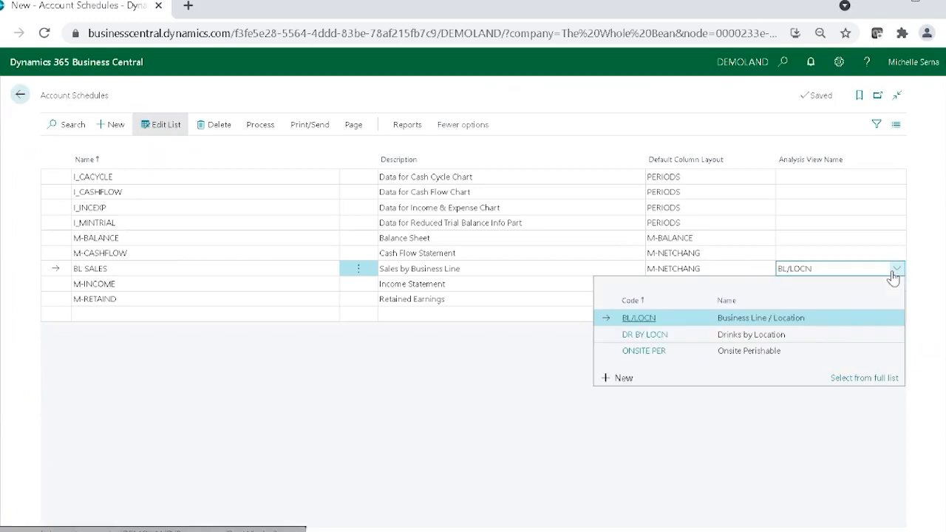
click(891, 380)
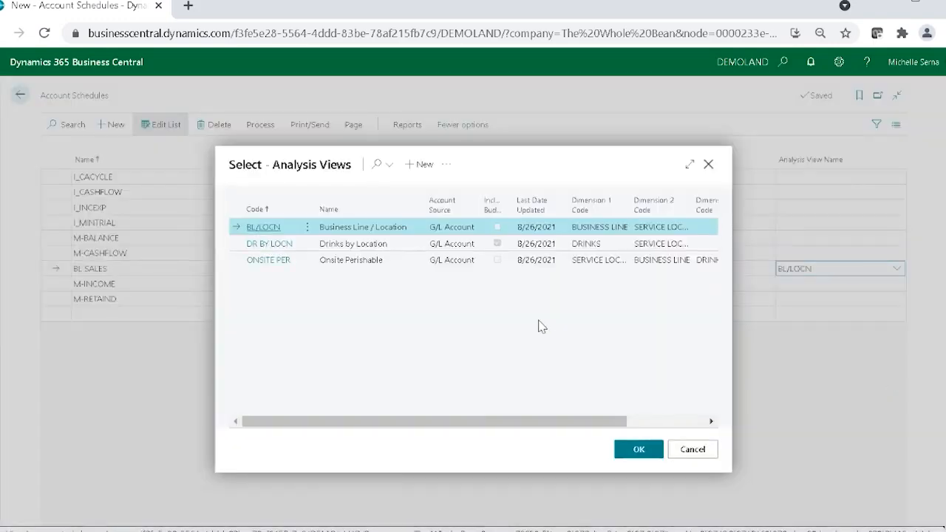
click(449, 166)
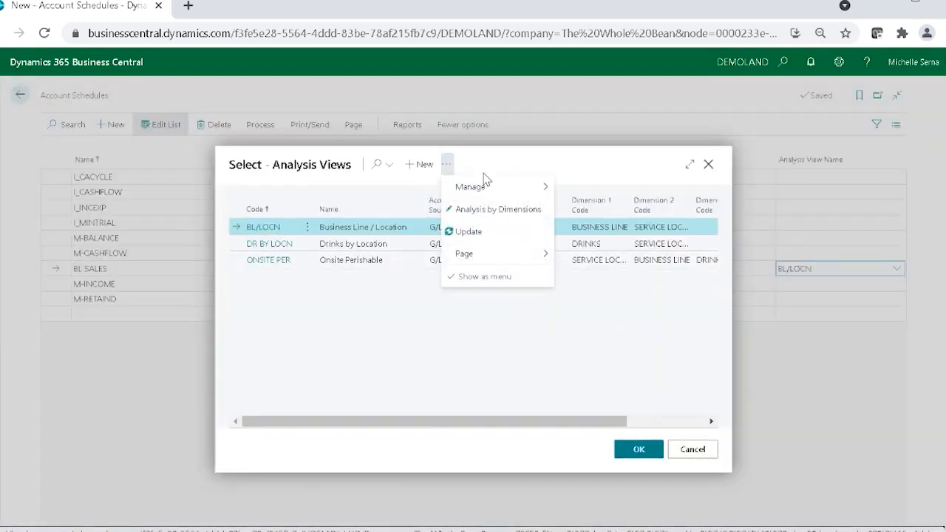
mouse_move(486, 189)
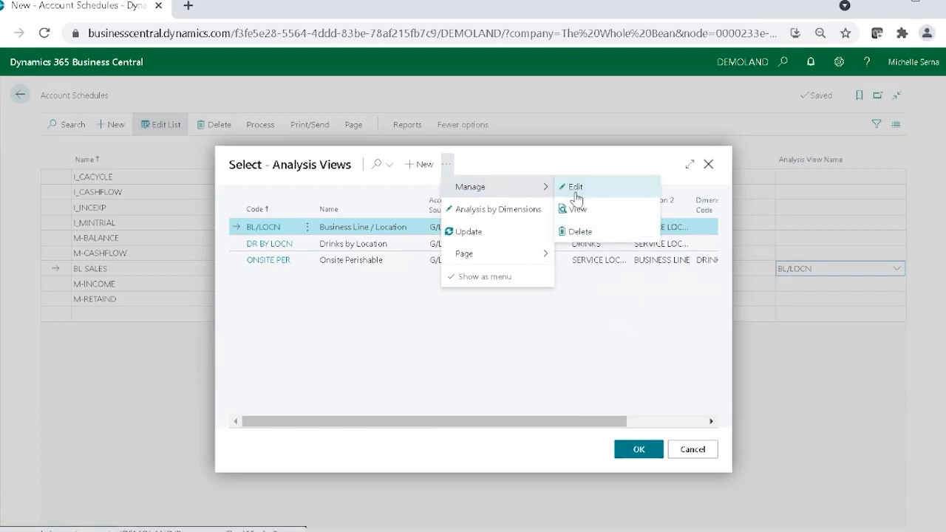
click(576, 211)
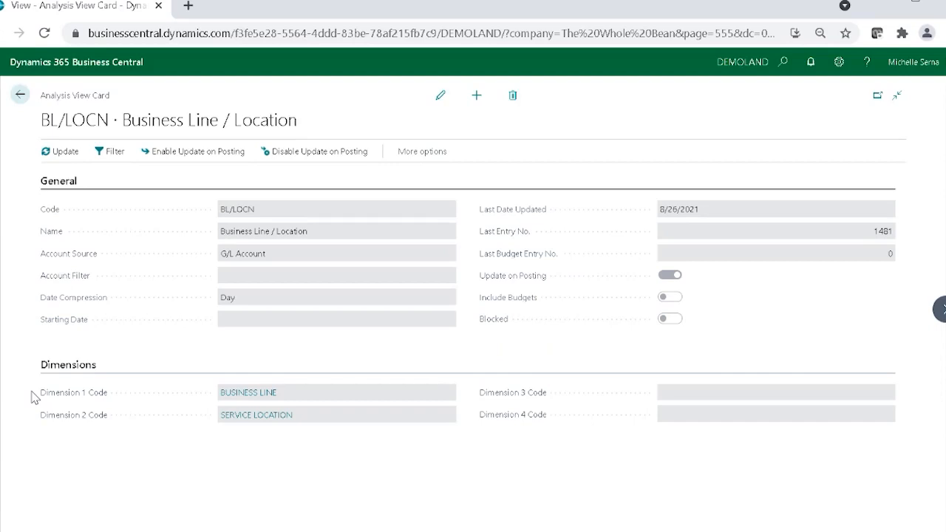
mouse_move(45, 396)
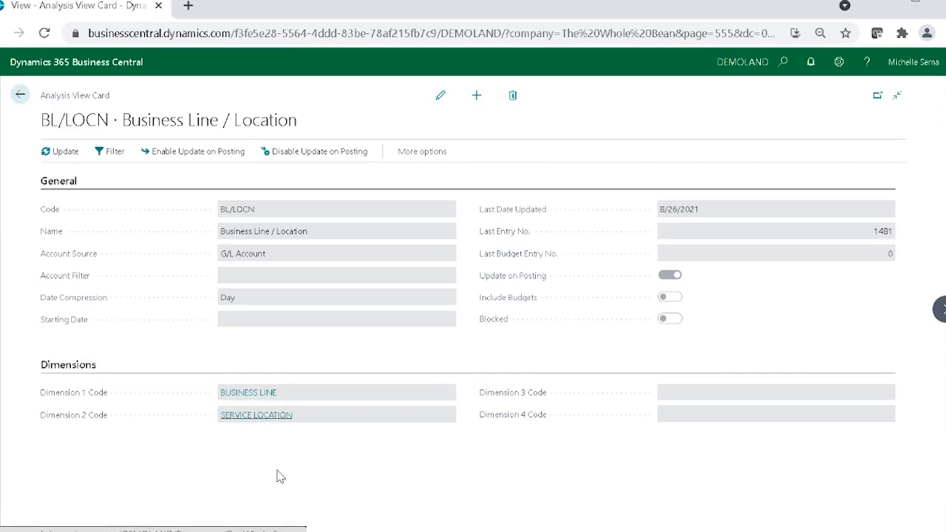
click(25, 104)
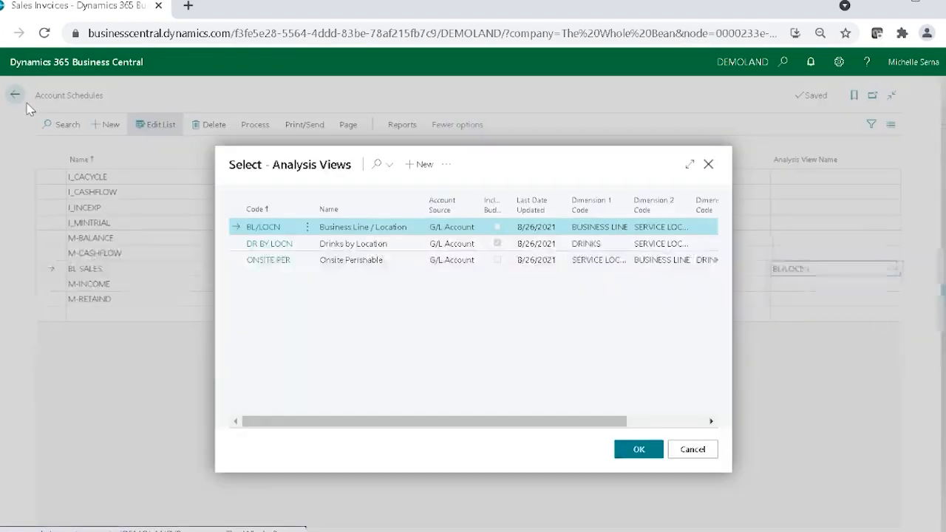
click(680, 460)
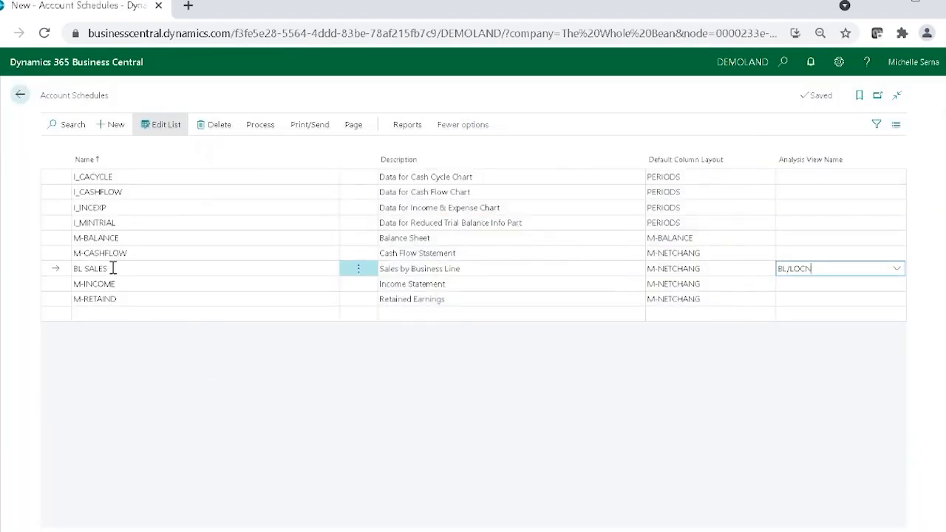
Step: Open the BL SALES account schedule for editing and set the first line's Business line Code Totaling to PERISHABLE
click(259, 123)
click(184, 150)
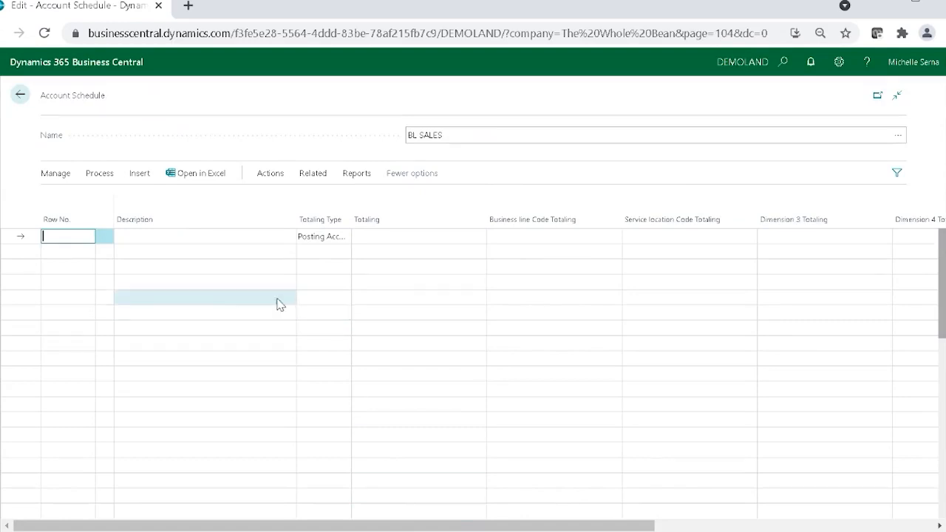
click(179, 236)
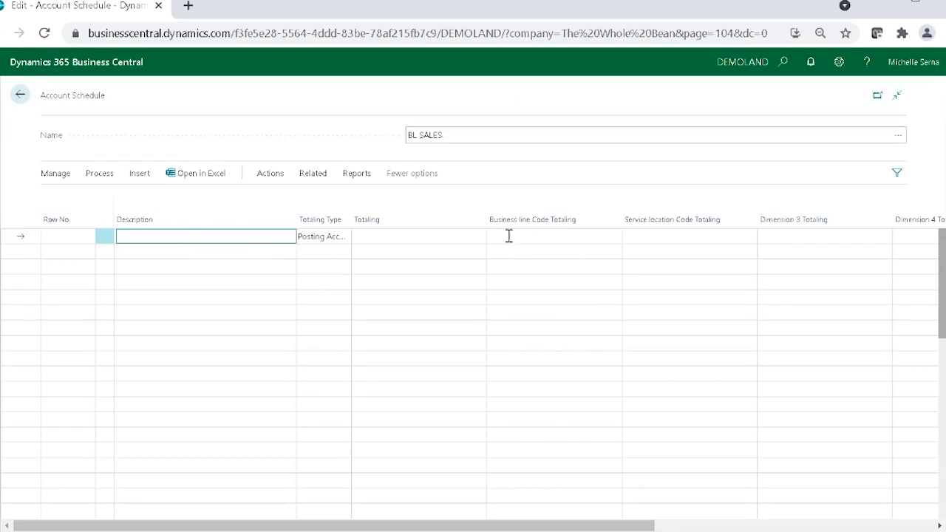
click(589, 236)
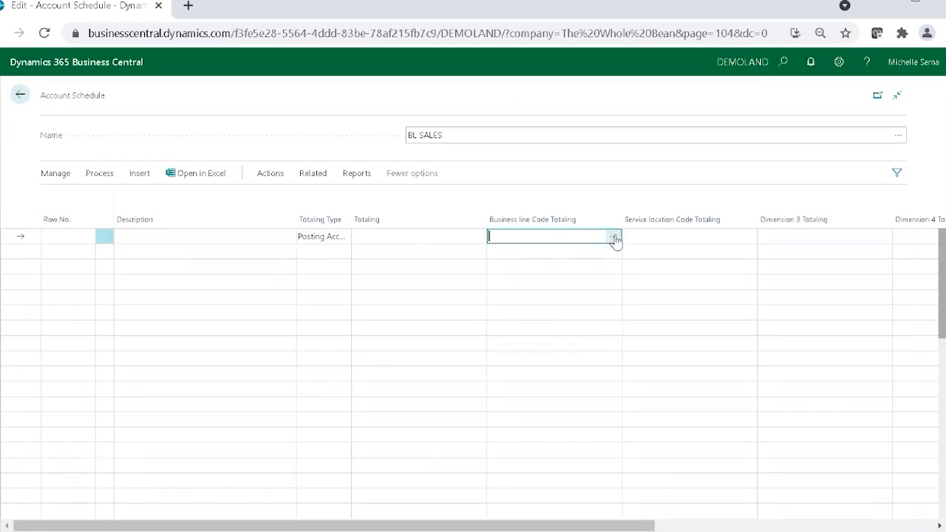
click(614, 238)
click(340, 244)
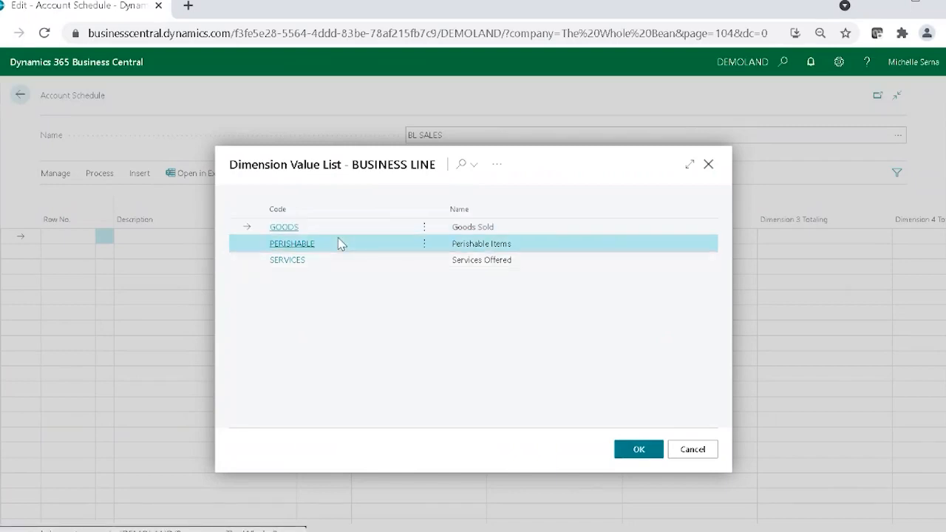
click(632, 450)
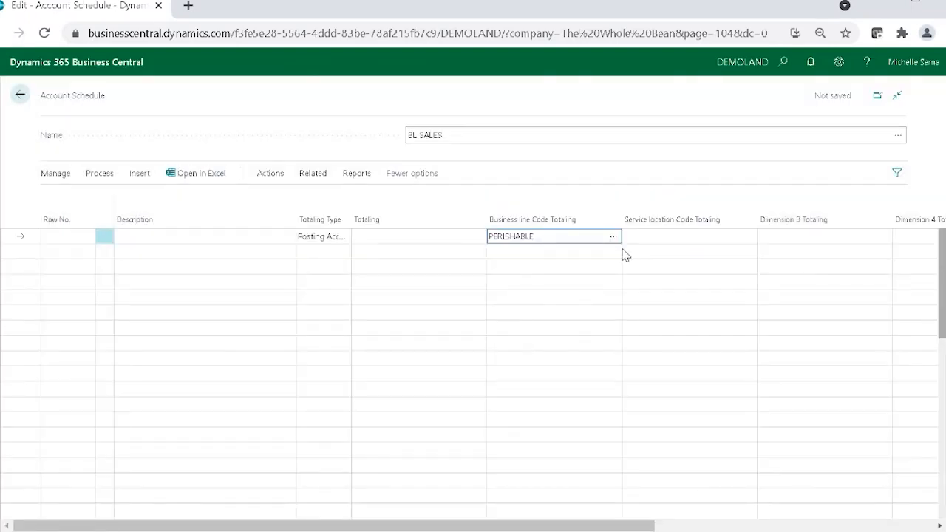
Step: Set Business line Code Totaling to GOODS on the second line and SERVICES on the third line
click(613, 255)
click(613, 255)
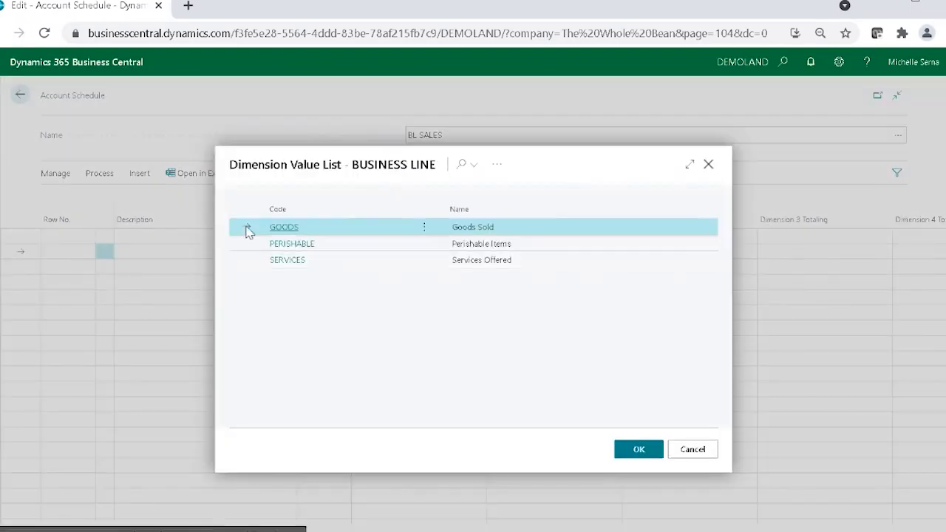
click(630, 452)
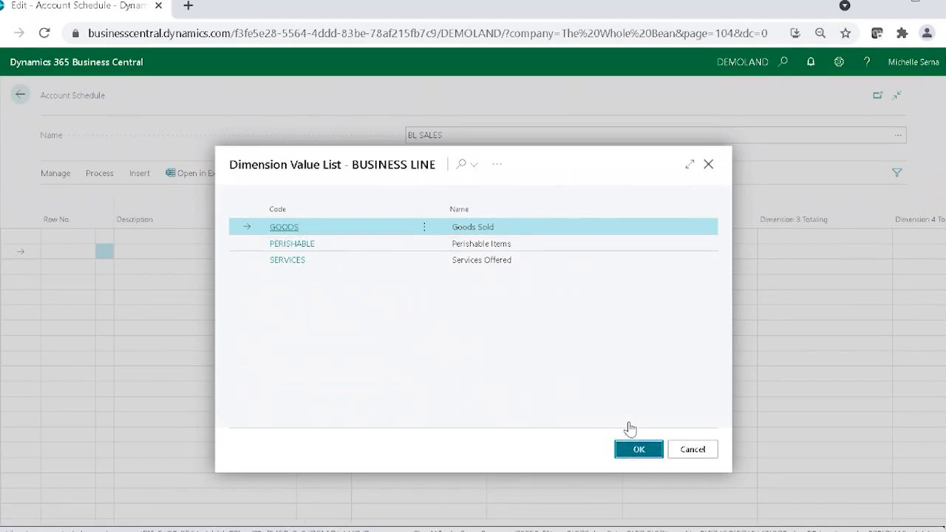
click(608, 270)
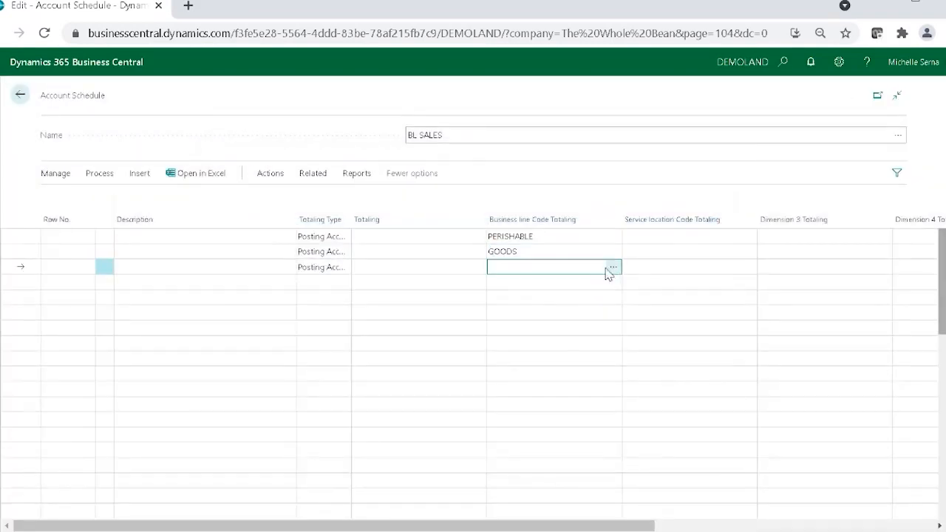
click(608, 270)
click(289, 265)
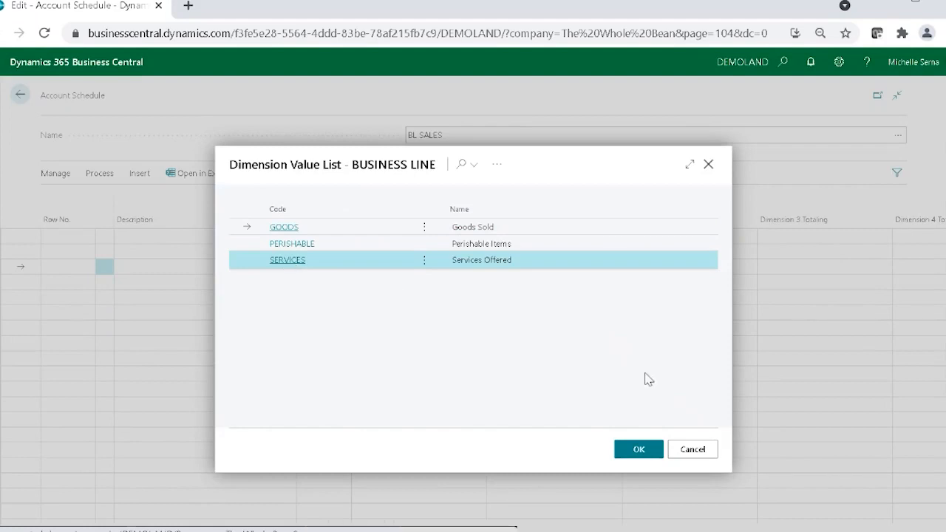
click(639, 449)
Step: Enter the descriptions Perishable Sales, Goods Sales and Services Sales on the PERISHABLE, GOODS and SERVICES lines
click(158, 236)
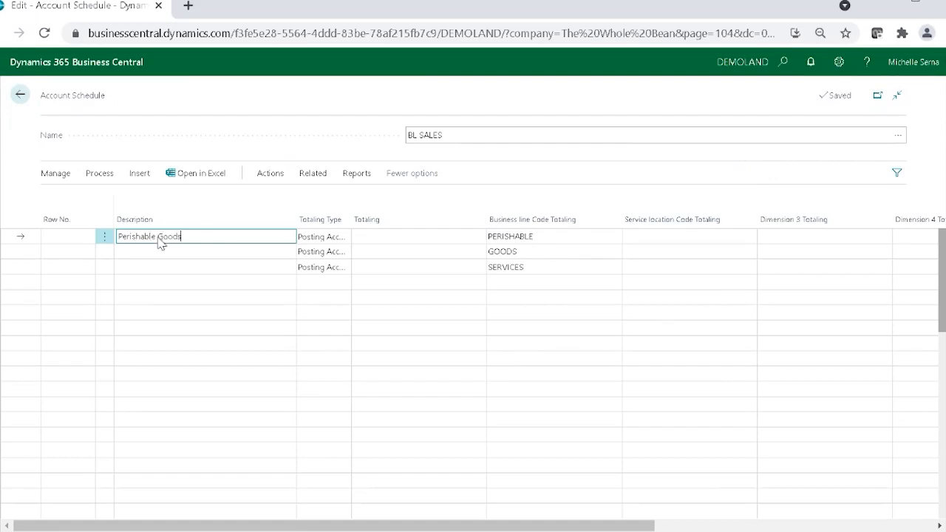
key(Down)
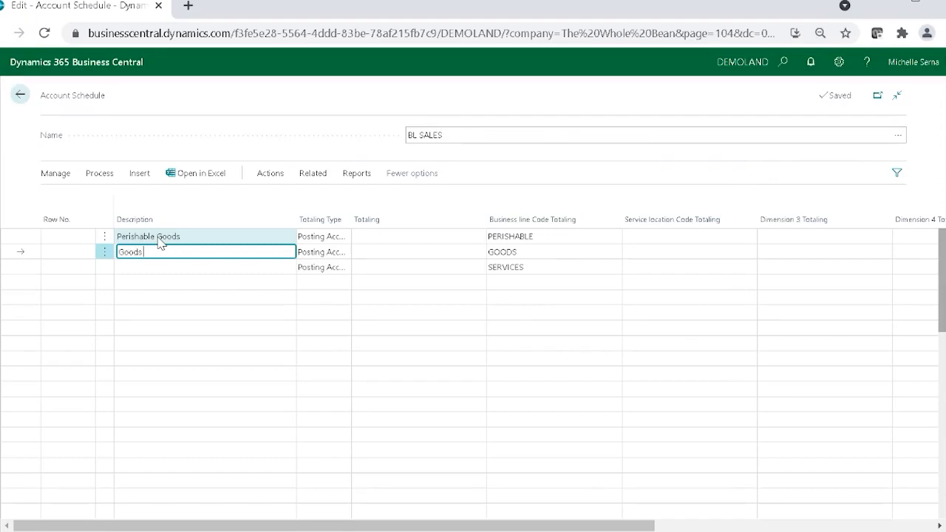
click(172, 238)
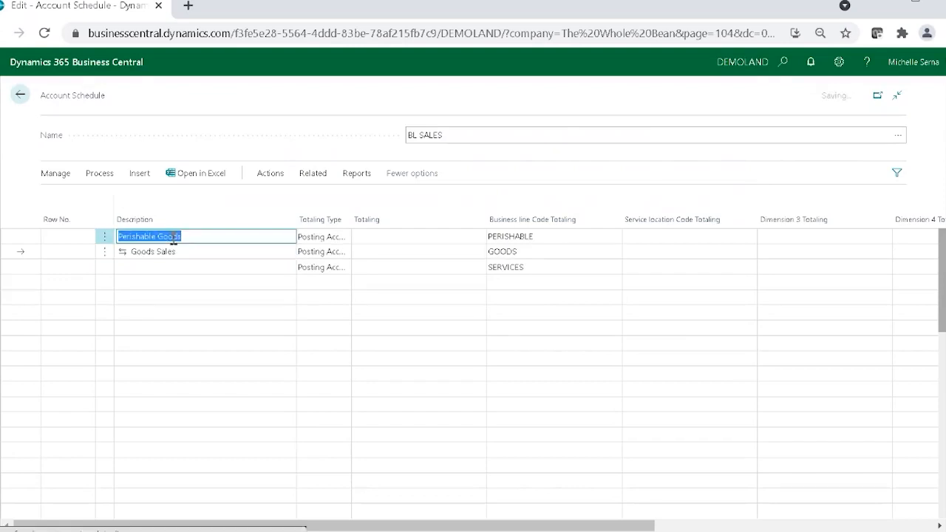
double_click(171, 237)
text(Sale)
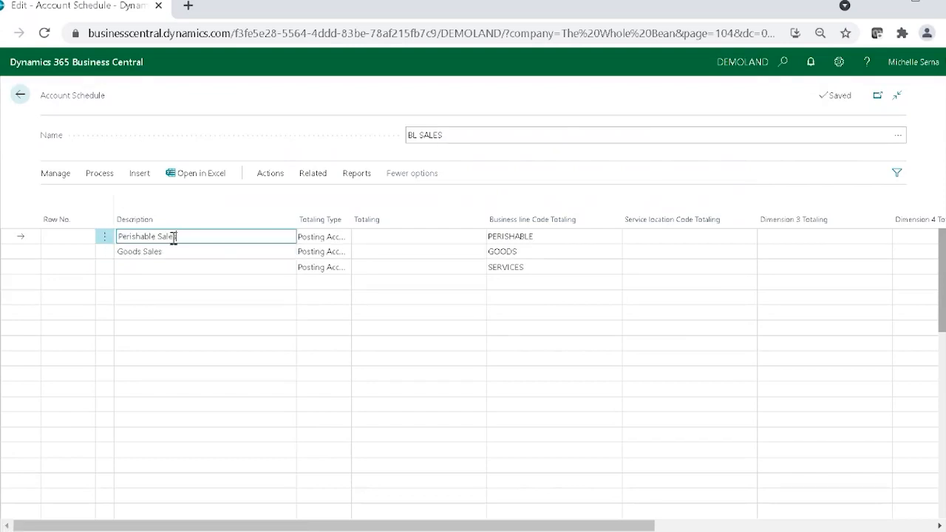
key(Down)
key(Down)
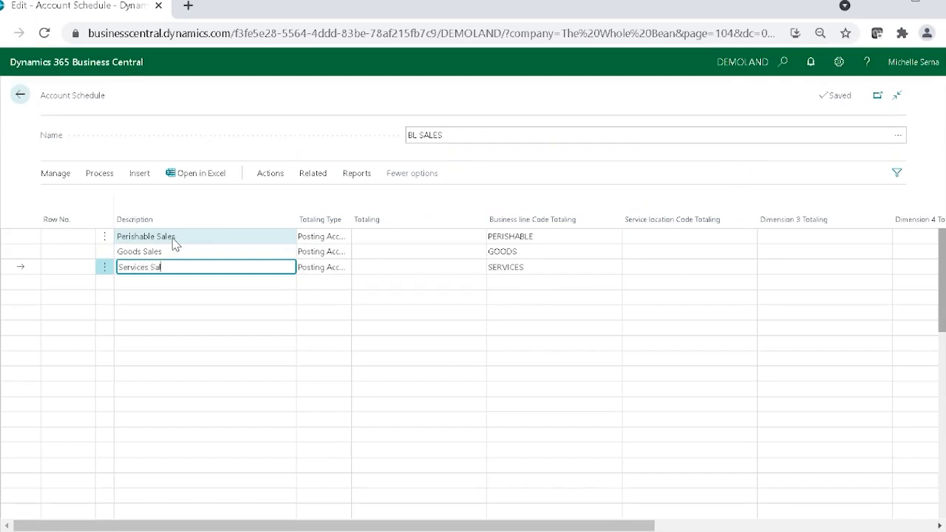
Step: Set Totaling to account 40200 on the Perishable Sales and Goods Sales lines
click(407, 238)
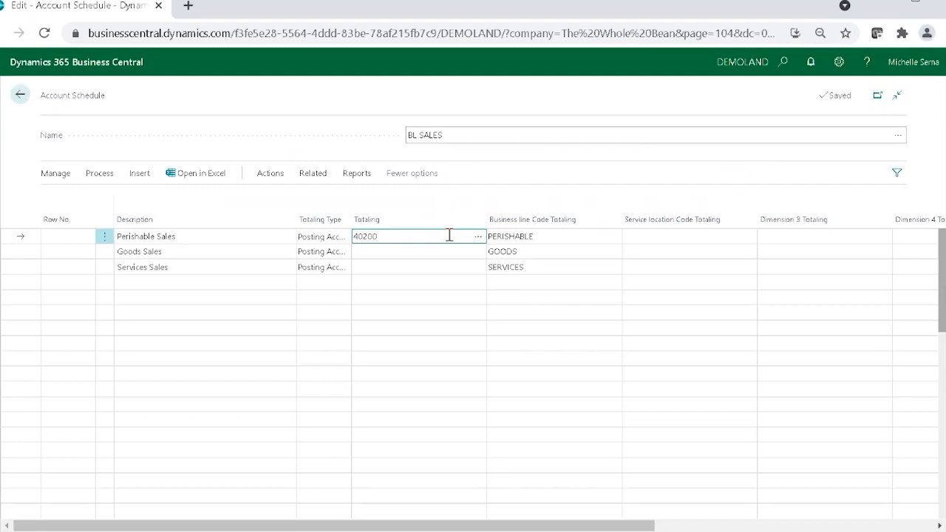
key(Down)
text(402)
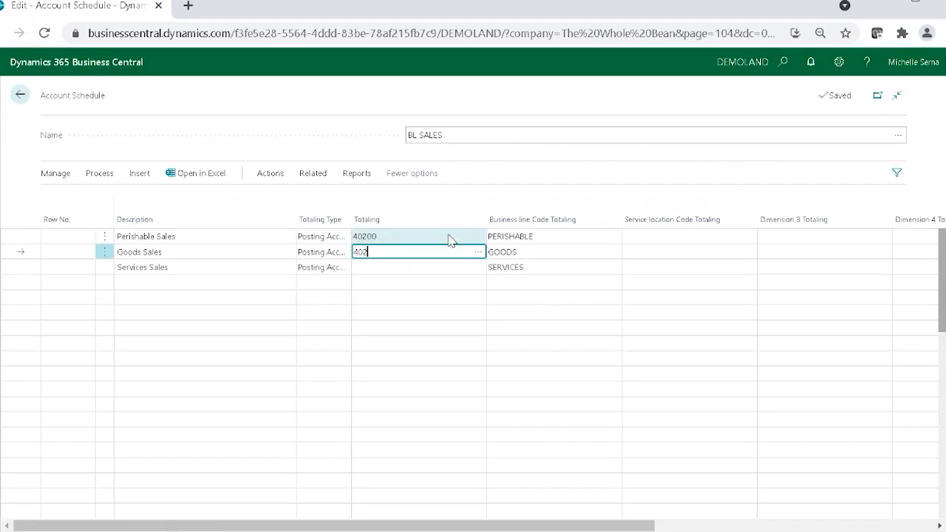
text(00)
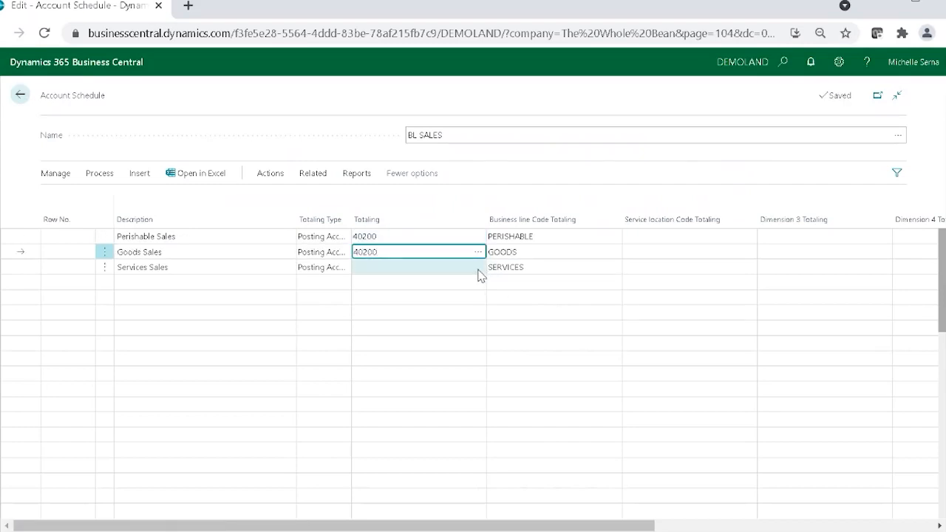
Step: Set Totaling on the Services Sales line to G/L account 40100, Income, Services
click(481, 273)
click(480, 271)
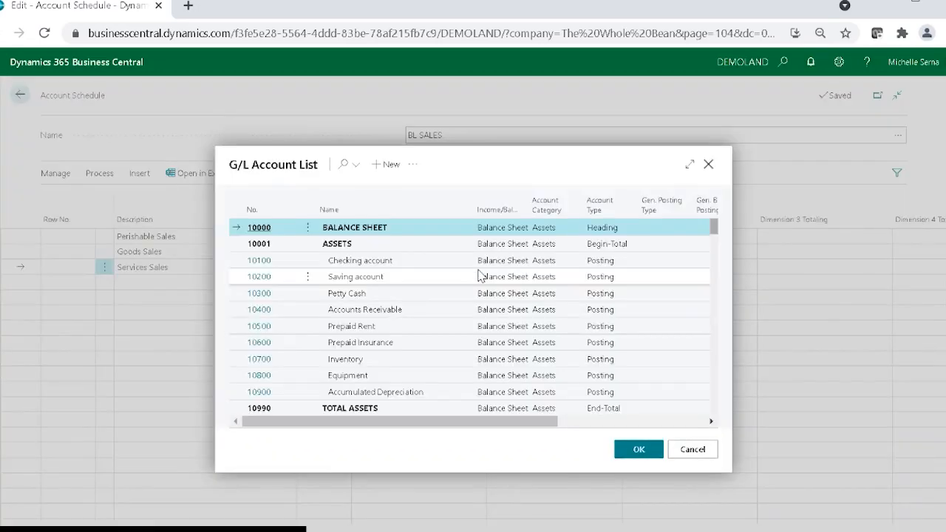
scroll(383, 326, down, 10)
scroll(383, 325, down, 2)
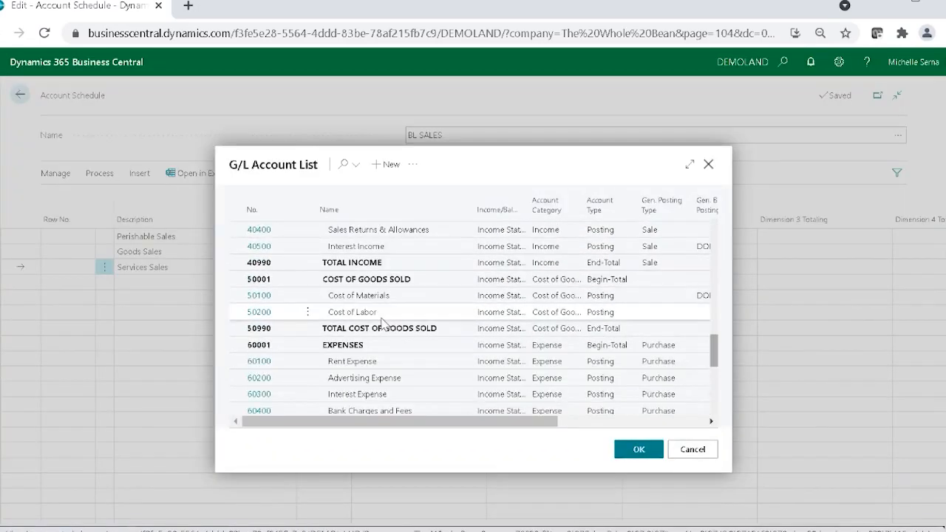
scroll(382, 326, up, 8)
scroll(380, 328, down, 5)
scroll(379, 329, down, 5)
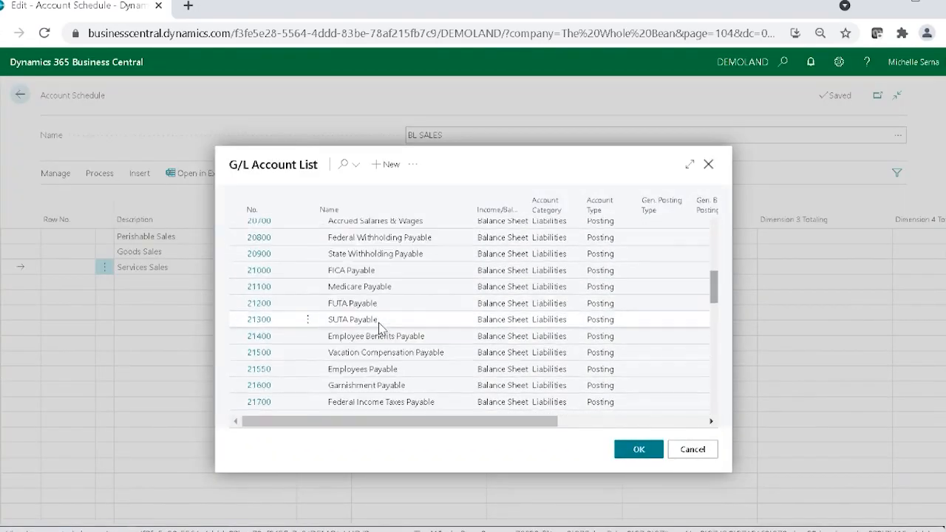
scroll(380, 328, down, 3)
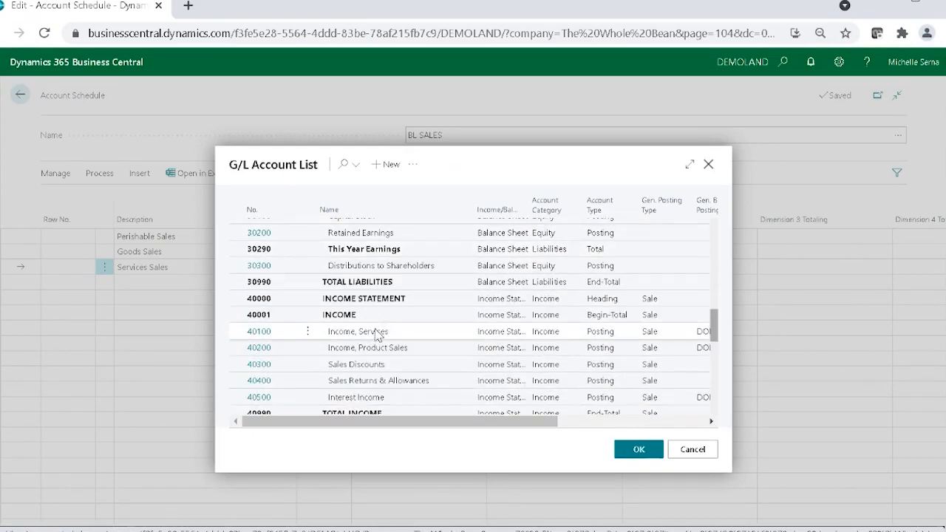
click(380, 336)
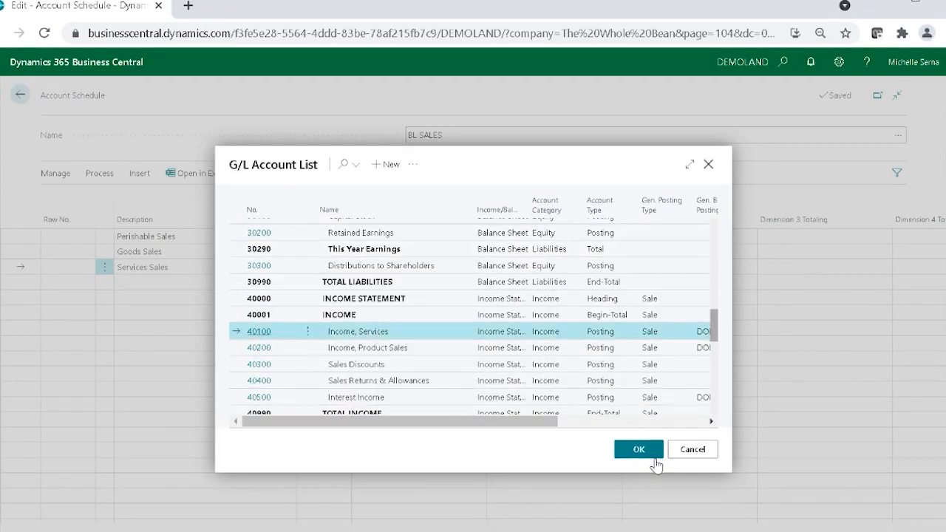
shift+click(380, 399)
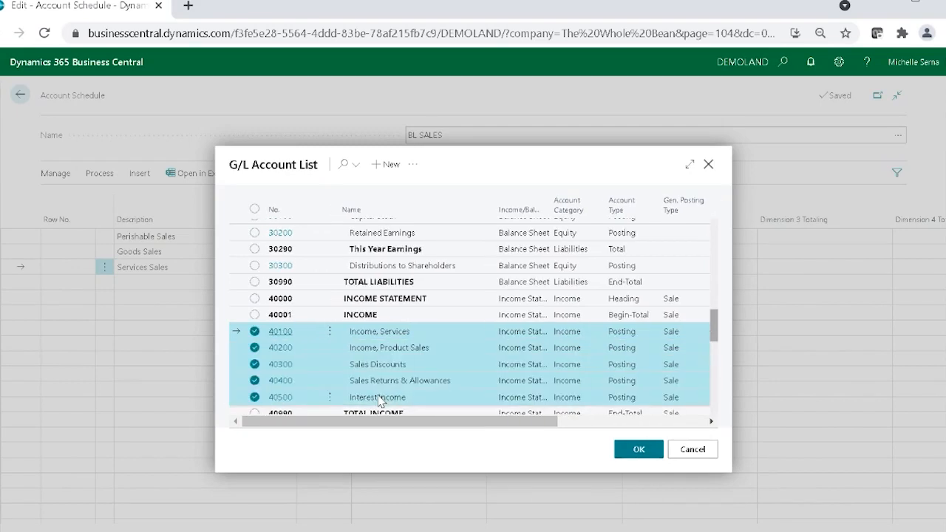
click(419, 335)
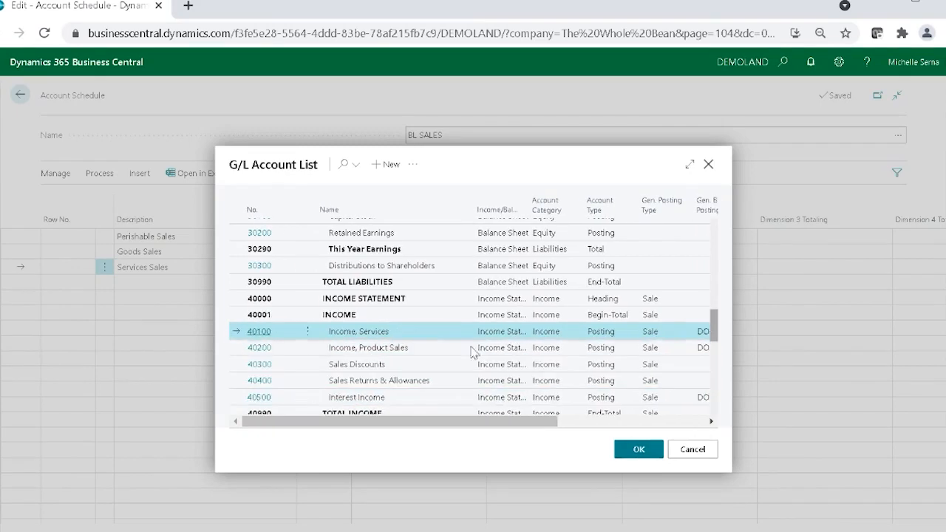
click(641, 450)
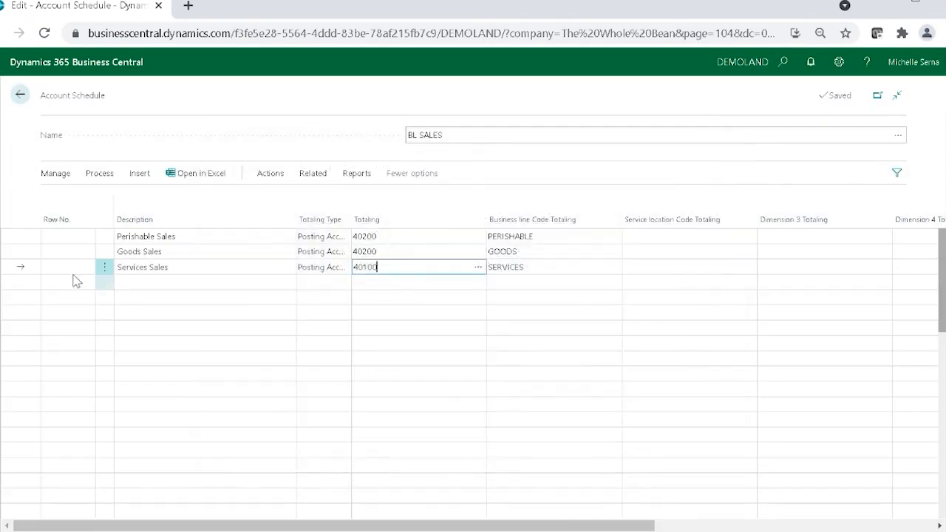
Step: Enable Show Opposite Sign on the Perishable Sales, Goods Sales and Services Sales lines
click(55, 236)
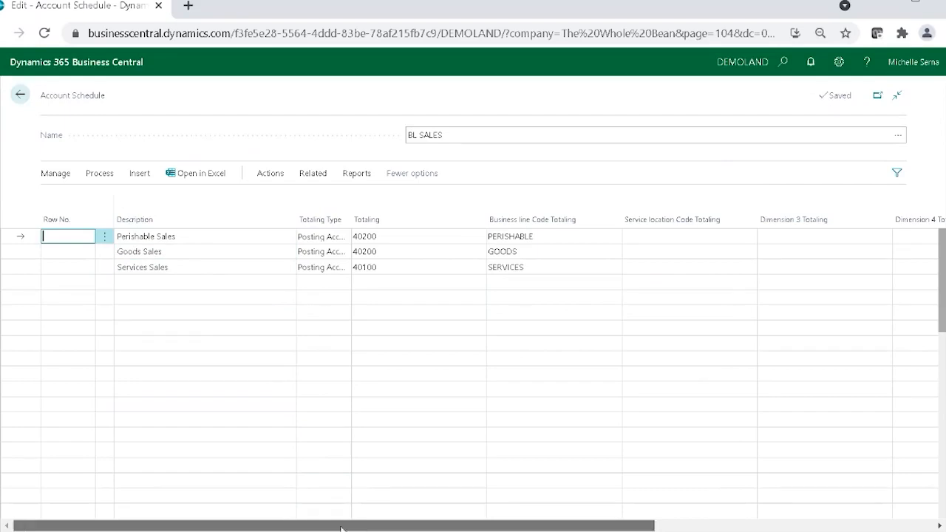
drag(353, 527, 661, 526)
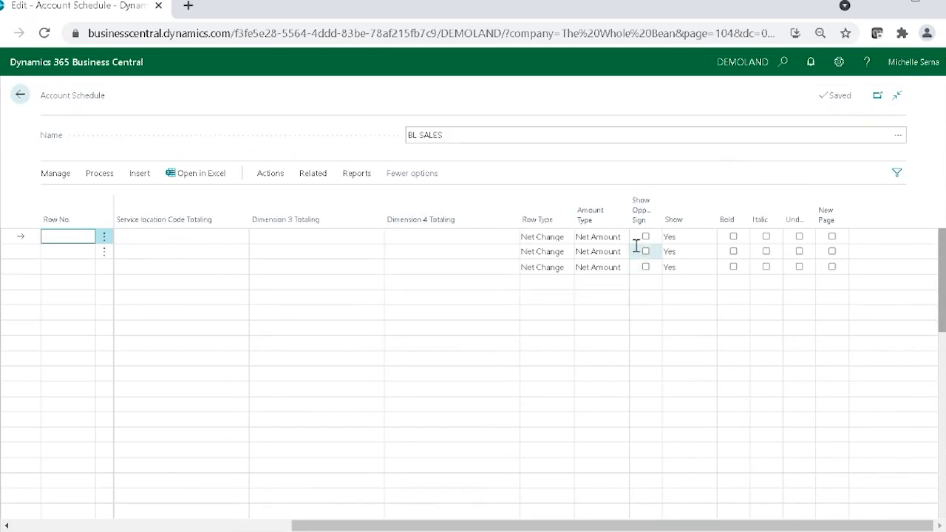
click(646, 237)
click(645, 251)
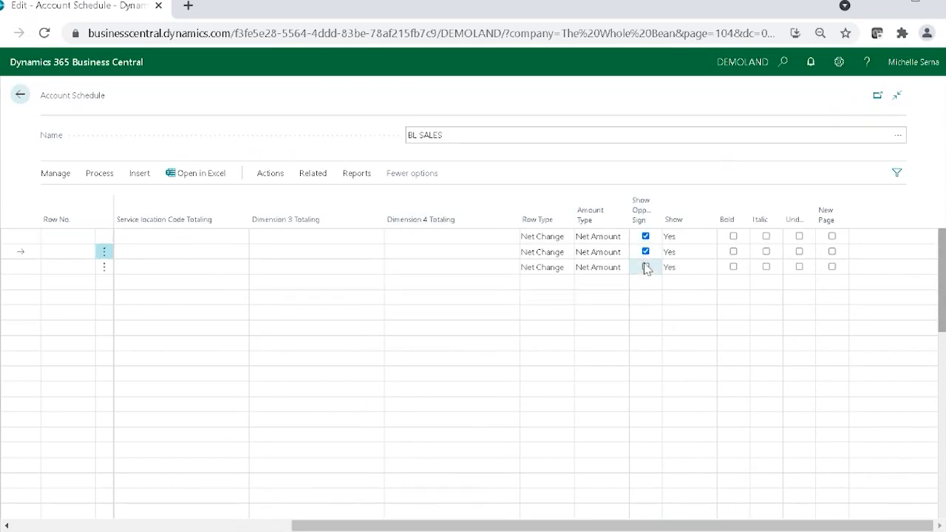
click(645, 267)
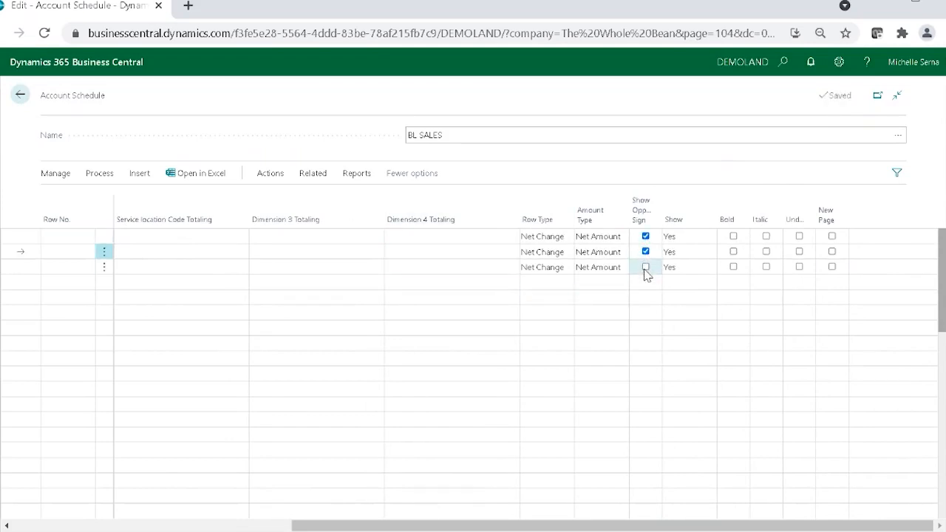
click(698, 241)
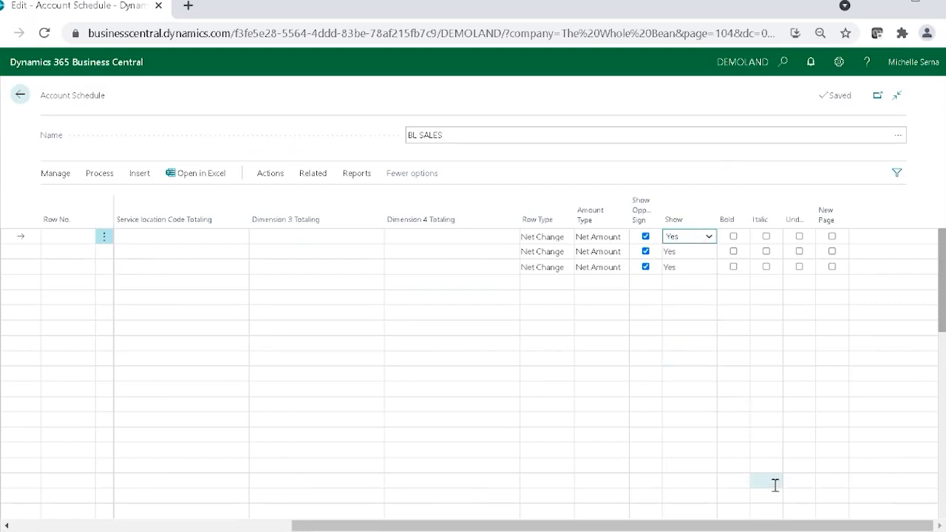
drag(777, 528, 382, 528)
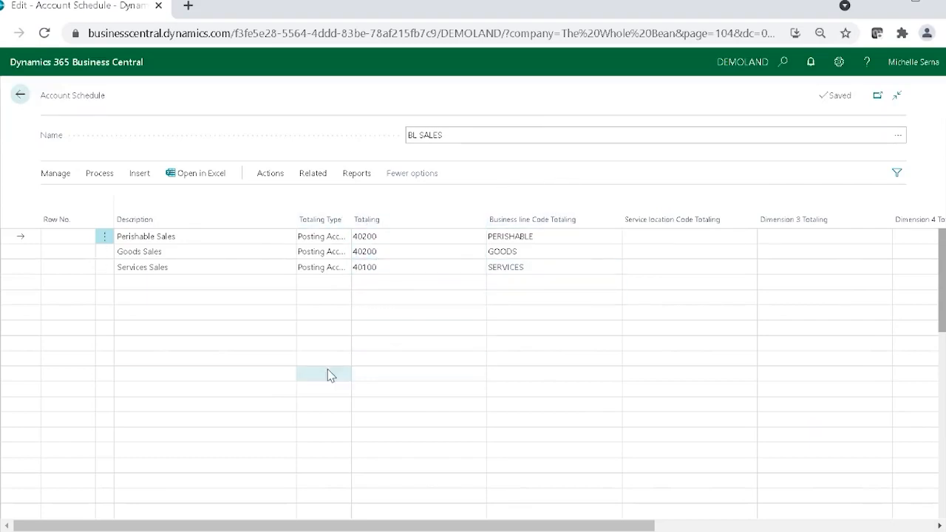
Step: View the BL SALES schedule overview to check the net change per business line, and return to the schedule lines
click(101, 185)
click(202, 199)
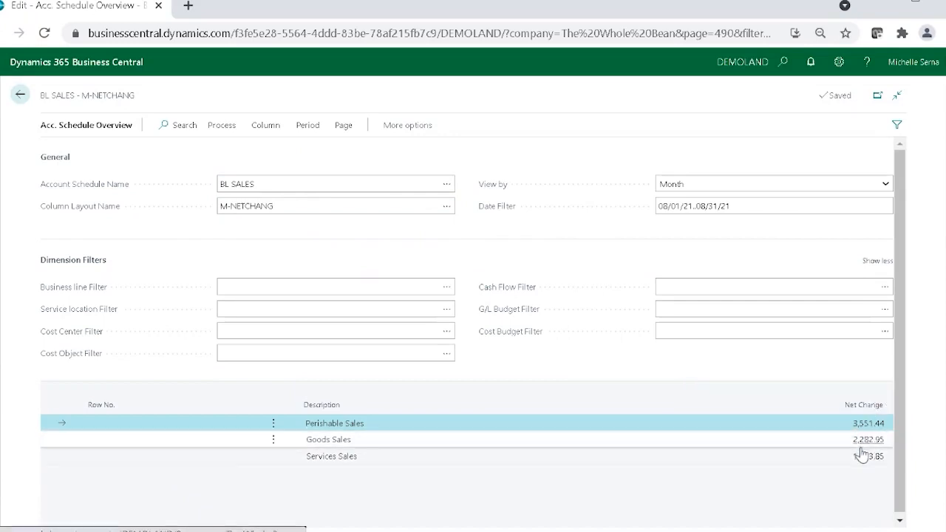
click(21, 95)
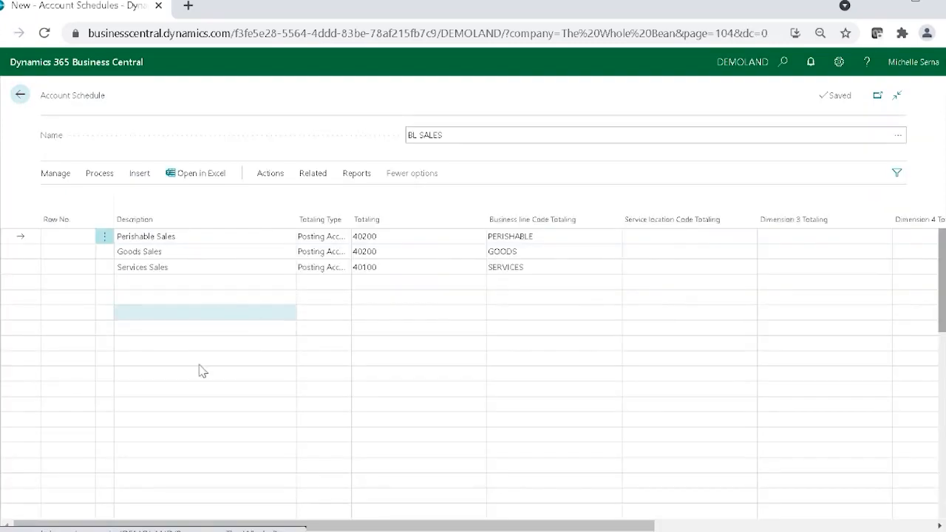
Step: Leave a blank row below Services Sales and add a line with Business line PERISHABLE and Service location ONSITE as totaling codes
click(153, 299)
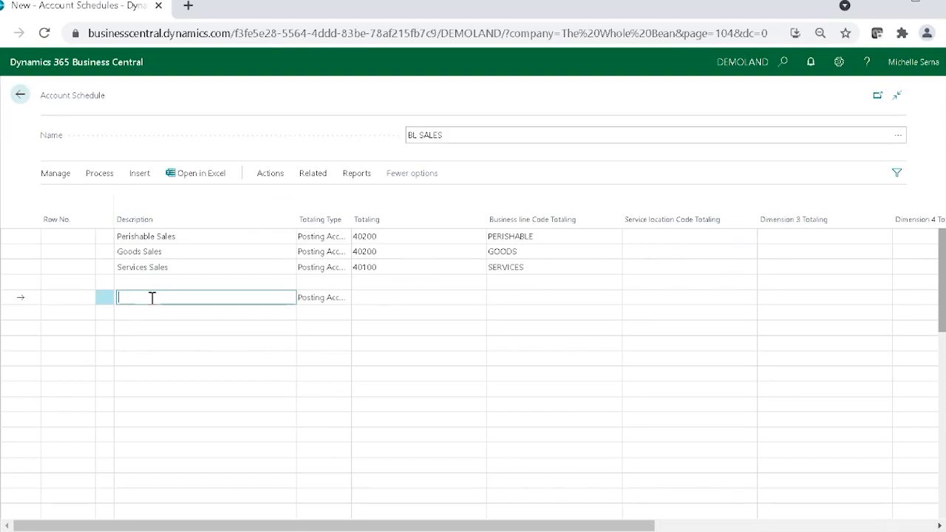
click(702, 299)
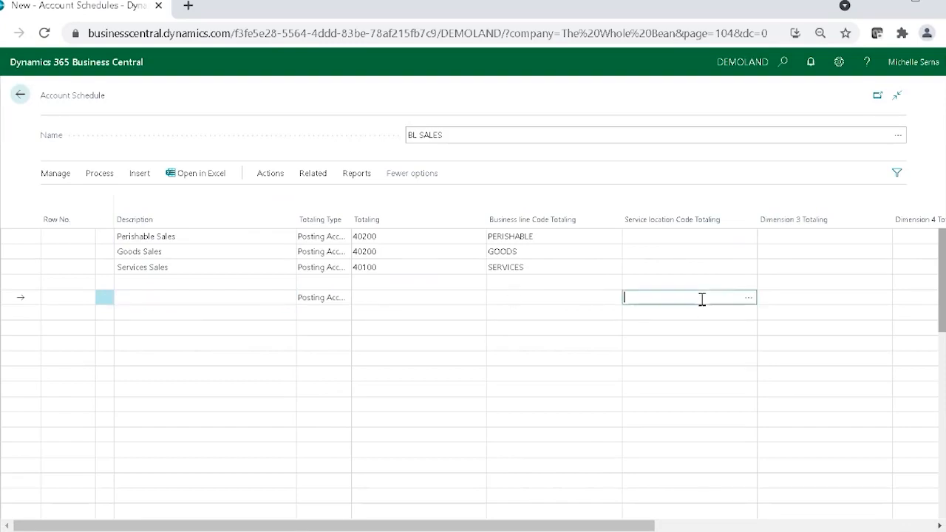
click(749, 298)
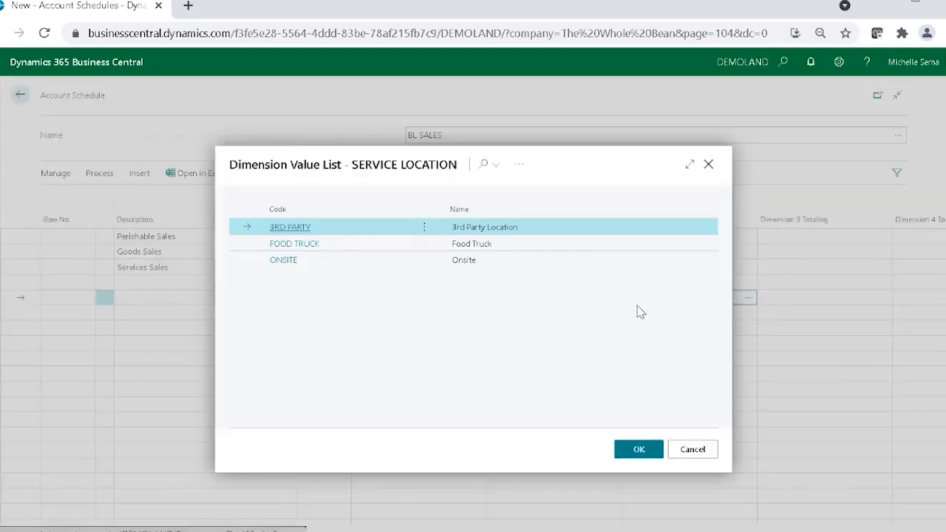
click(285, 261)
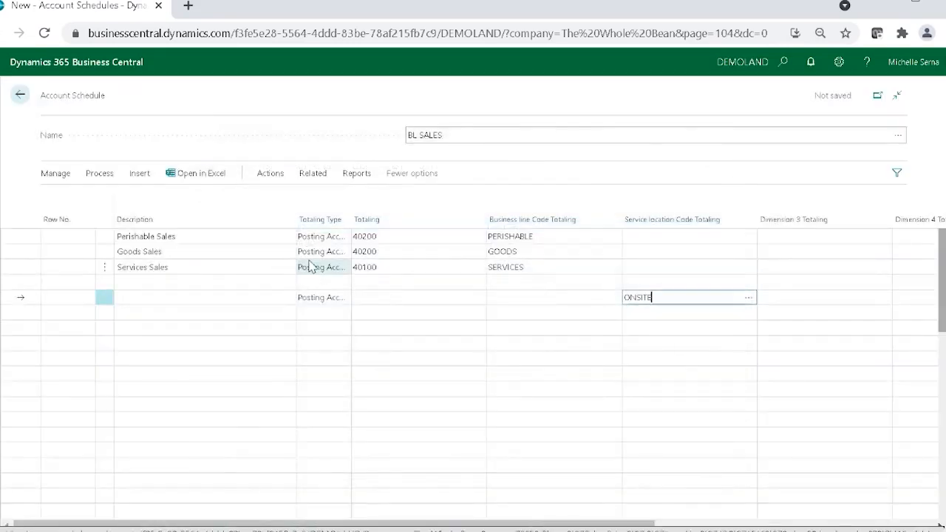
click(577, 314)
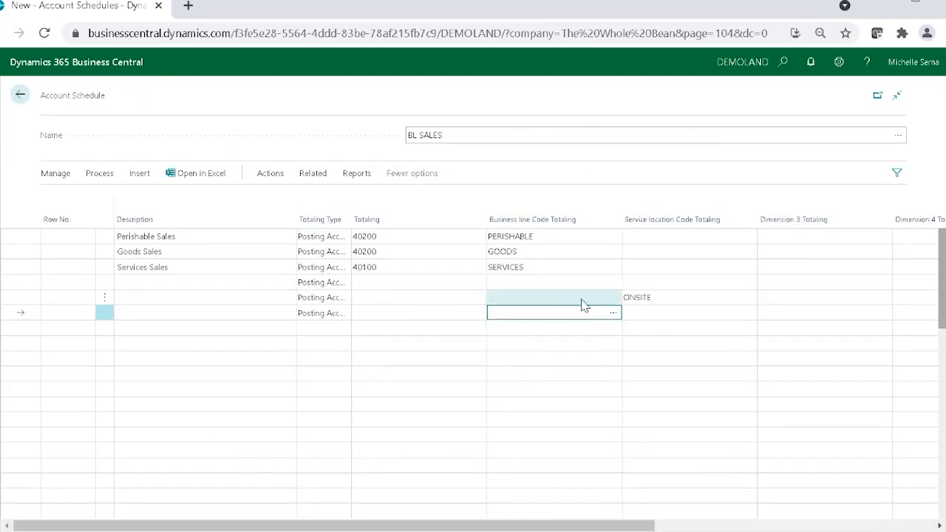
click(613, 312)
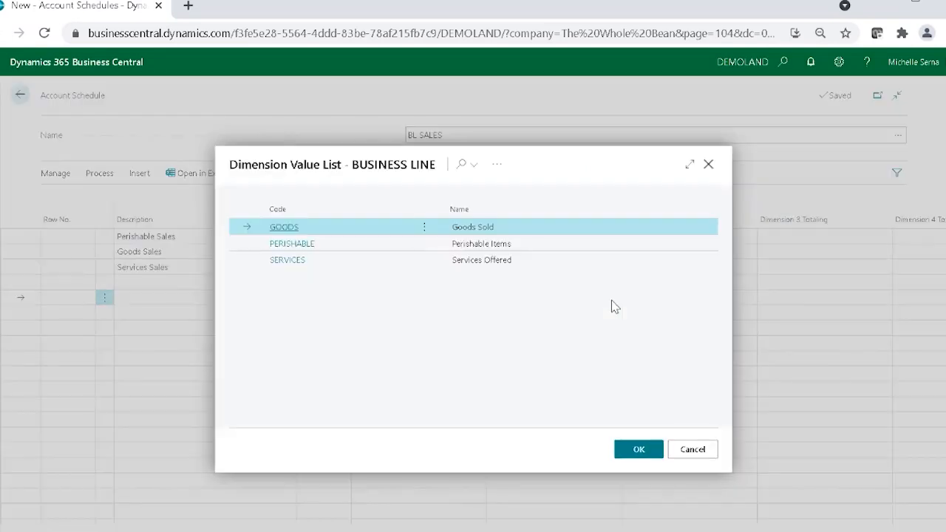
click(328, 247)
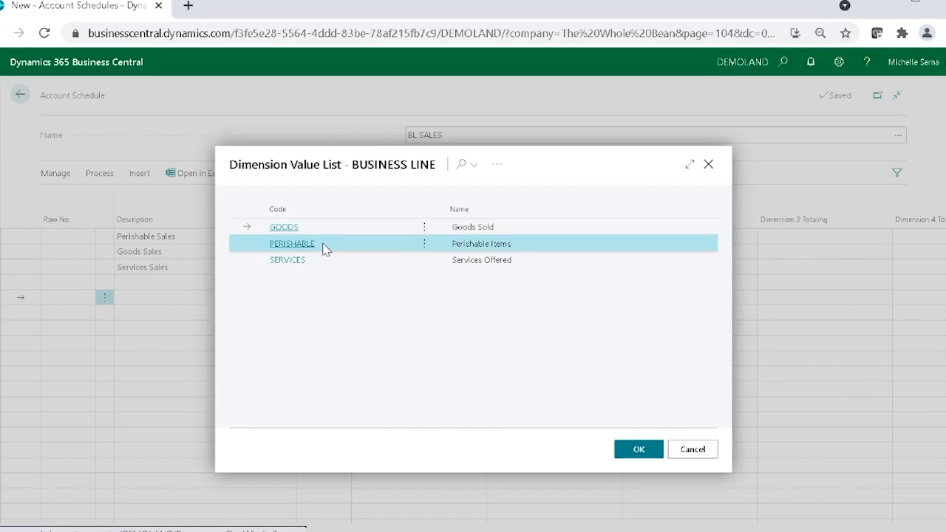
click(640, 448)
Step: Add two lines below the PERISHABLE/ONSITE line with Business line Code Totaling set to GOODS and SERVICES
click(603, 319)
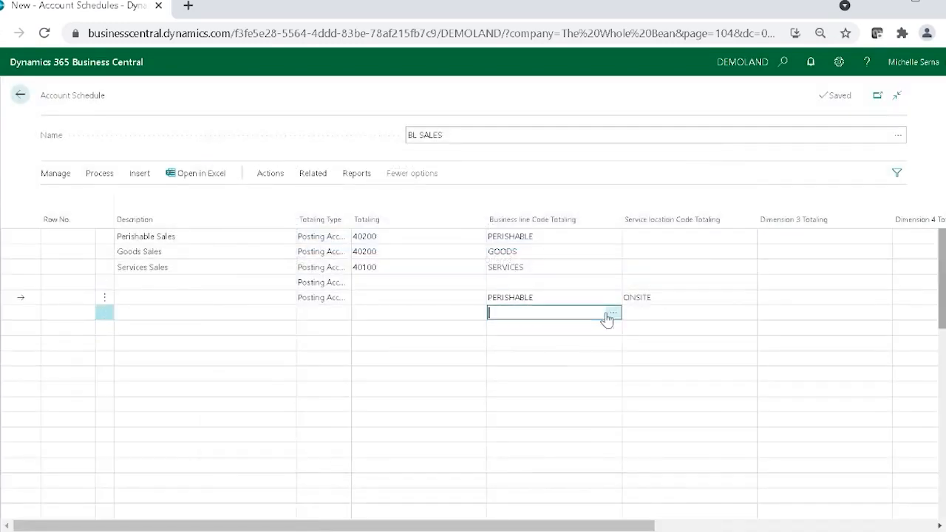
click(607, 315)
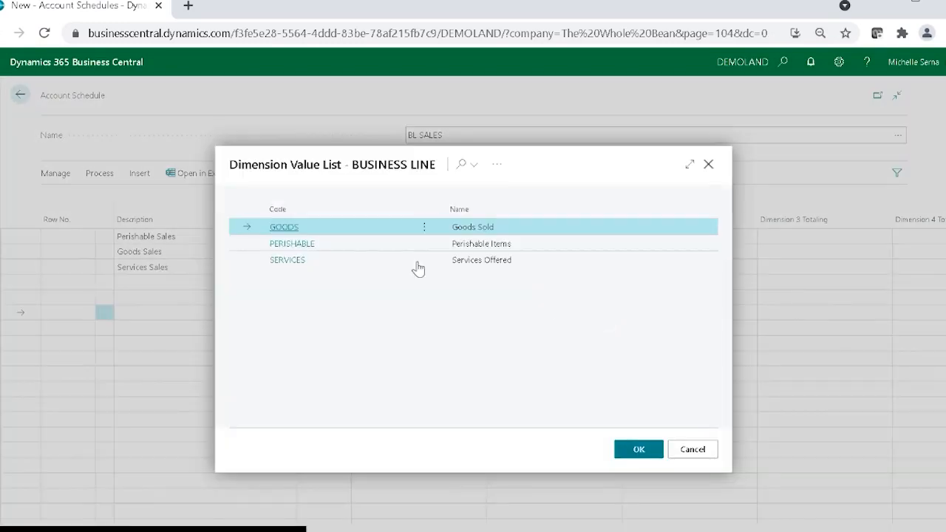
click(288, 233)
click(611, 328)
click(609, 328)
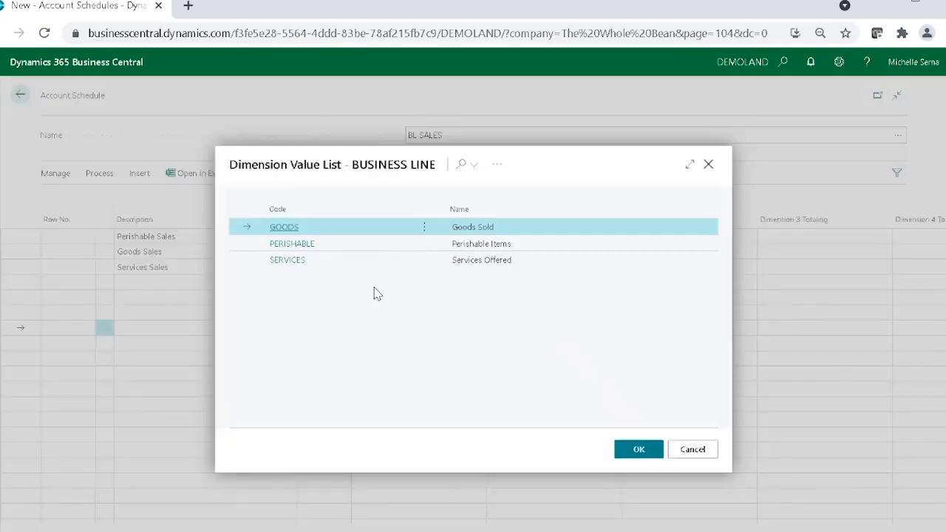
click(296, 263)
Step: Set Service location Code Totaling to ONSITE on the new GOODS and SERVICES lines
click(699, 314)
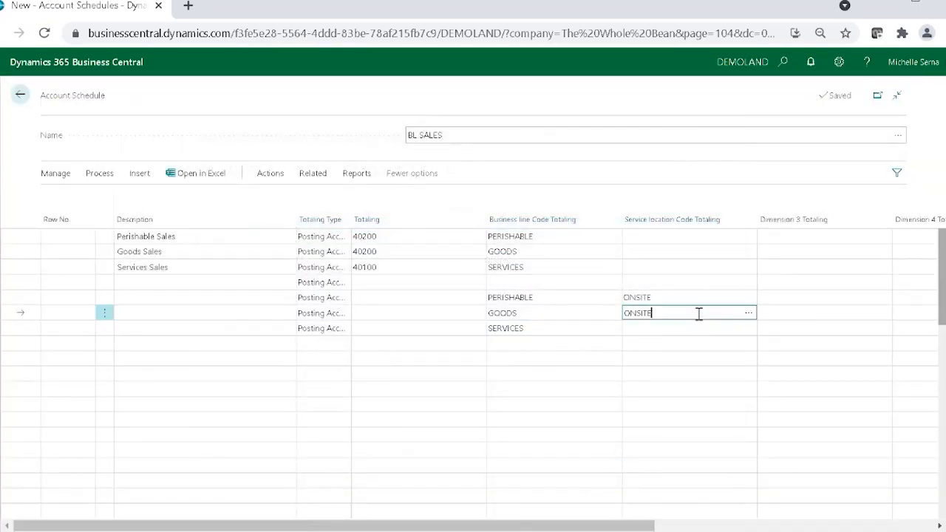
key(Down)
text(ONSITE)
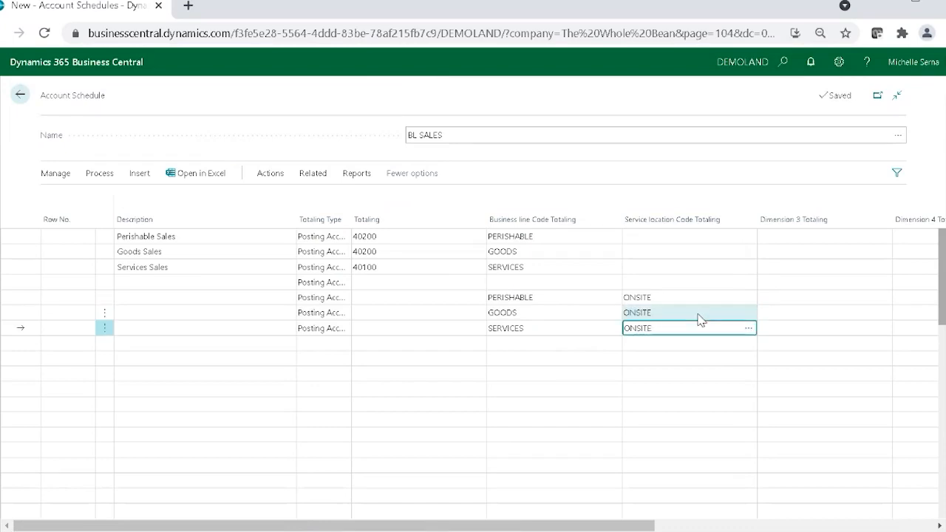
Step: Insert a line above the PERISHABLE/ONSITE line with the description Onsite Sales
click(237, 295)
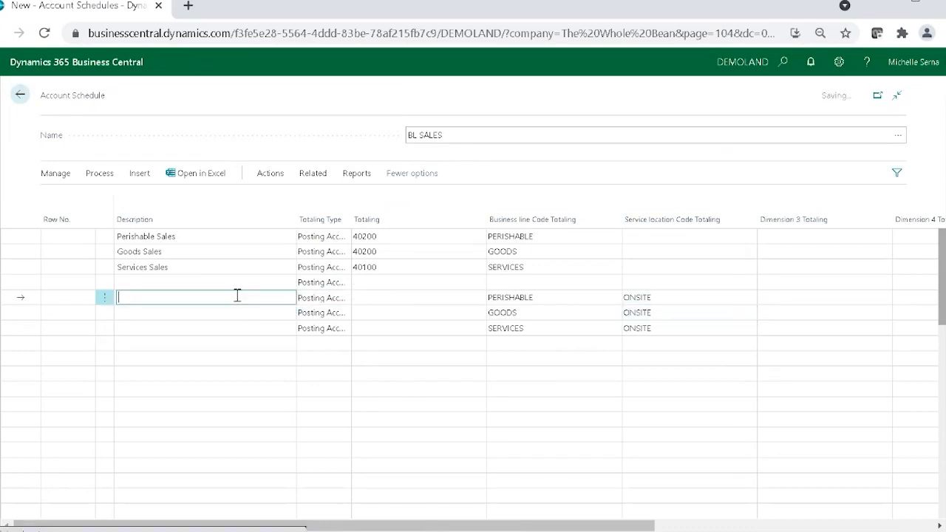
click(104, 297)
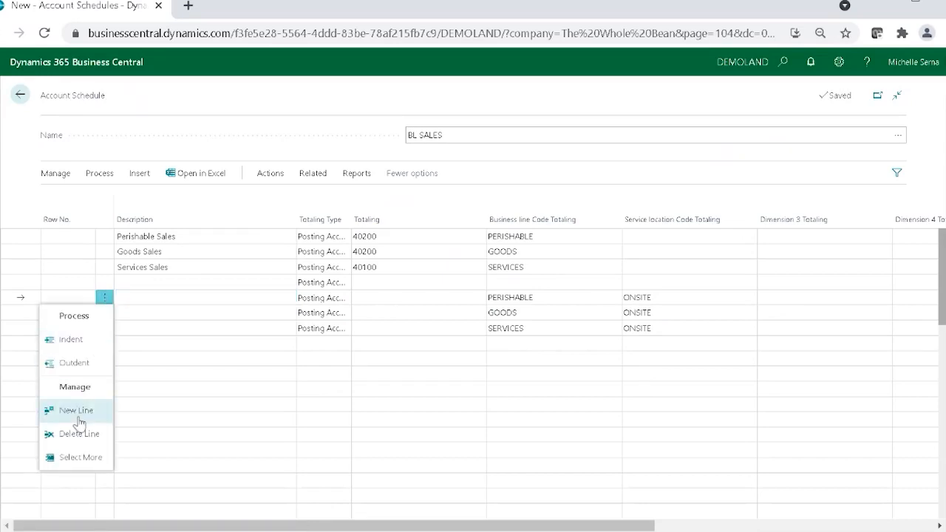
click(77, 412)
click(131, 295)
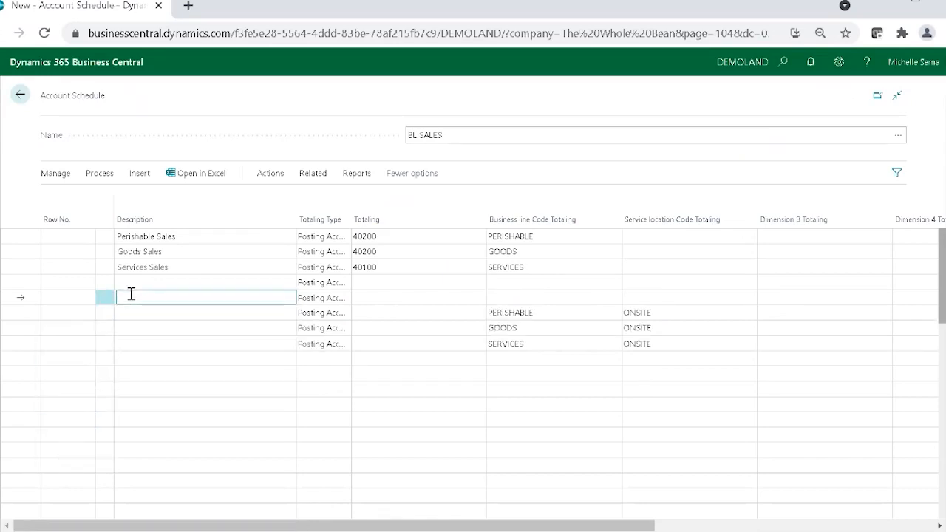
text(Onsite Sales)
Step: Describe the three ONSITE lines as Perishable Sales, Goods Sales and Services Sales, and add a Total Onsite Sales line below them
key(Down)
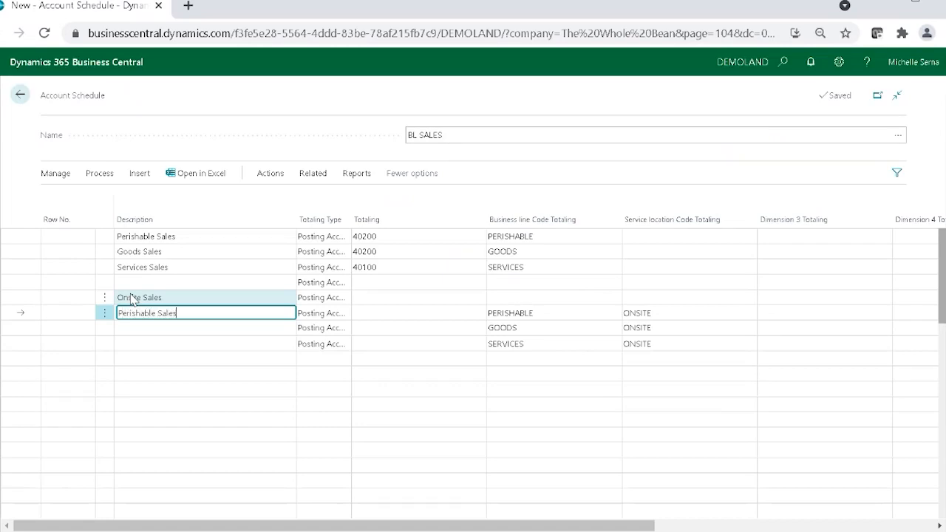
key(Down)
text(Goods S)
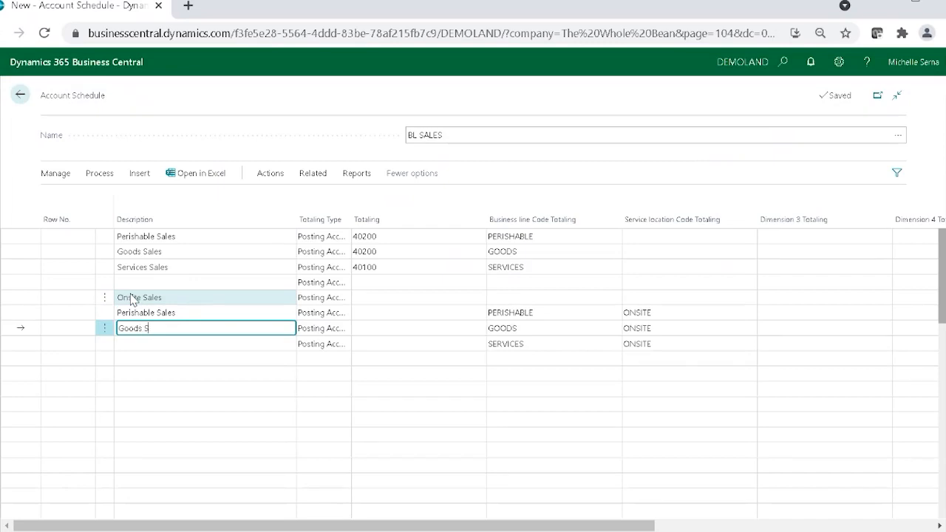
text(ales)
key(Down)
text(Ser)
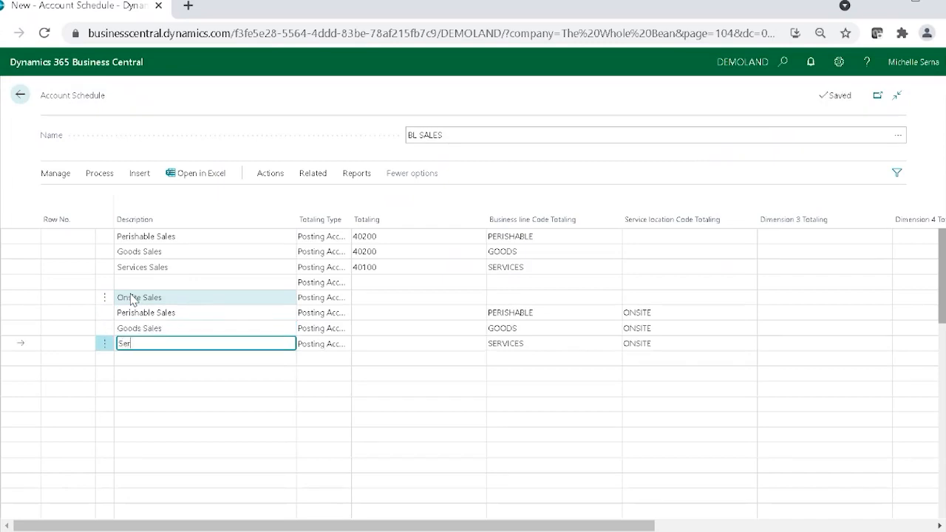
text(vices Sales)
key(Down)
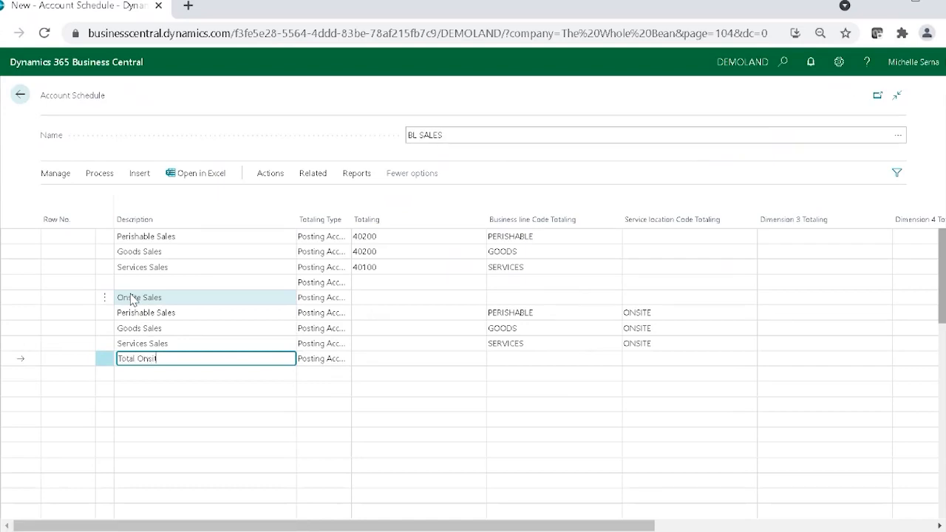
text(Total Onsite Sales)
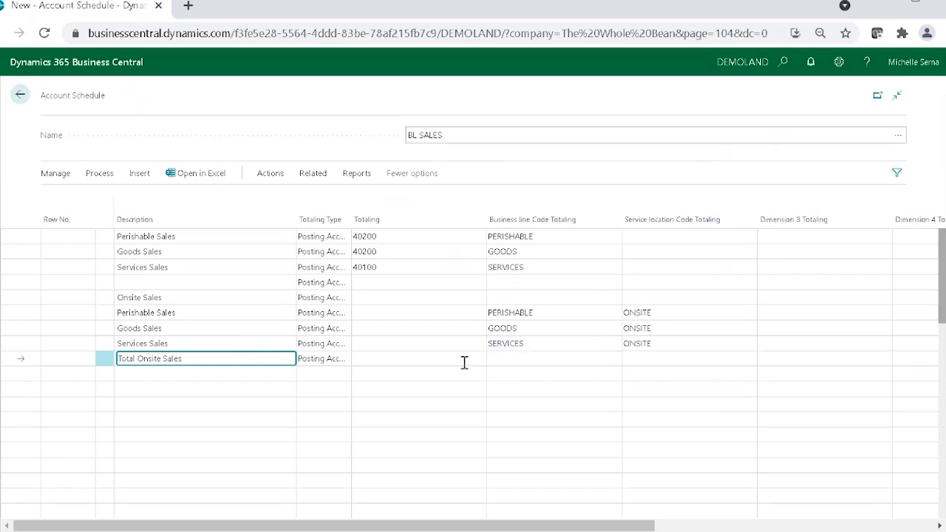
Step: Set Totaling to 40200 on the onsite Perishable Sales and Goods Sales lines and to 40100 on the onsite Services Sales line
click(385, 314)
text(40200)
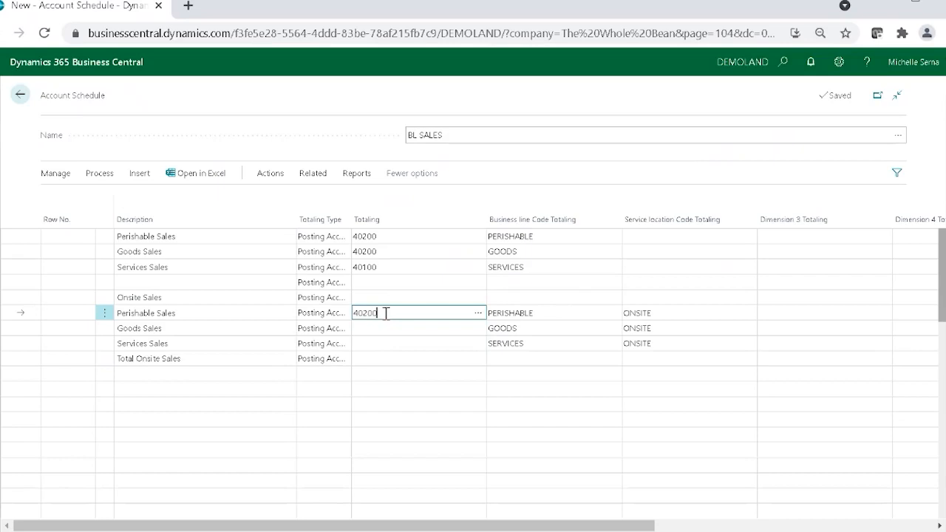
key(Return)
text(40200)
key(Return)
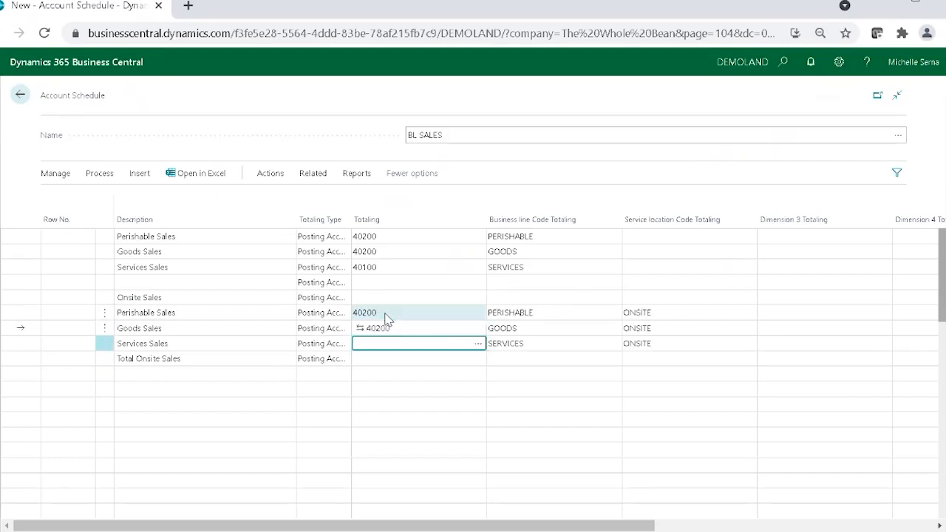
text(40100)
key(Return)
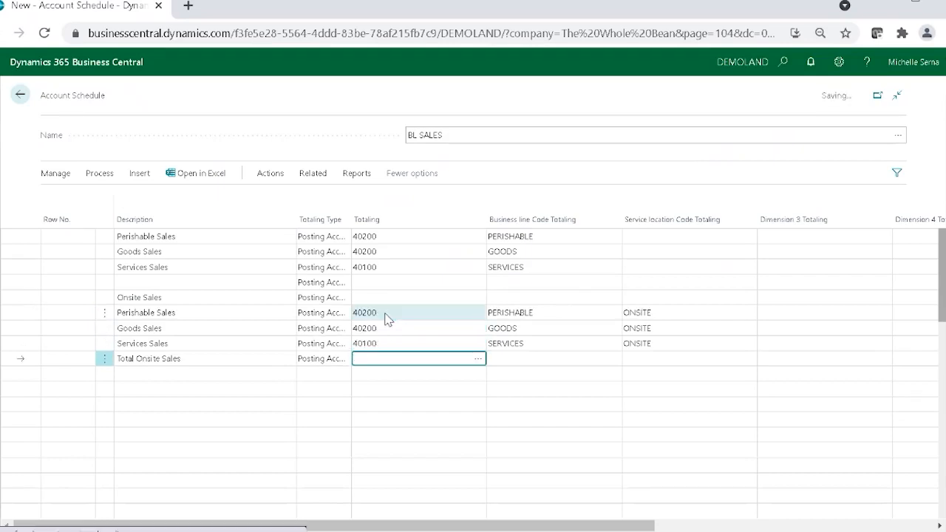
Step: Give the Total Onsite Sales line the Totaling 40100|40200 and the service location totaling code ONSITE
text(4)
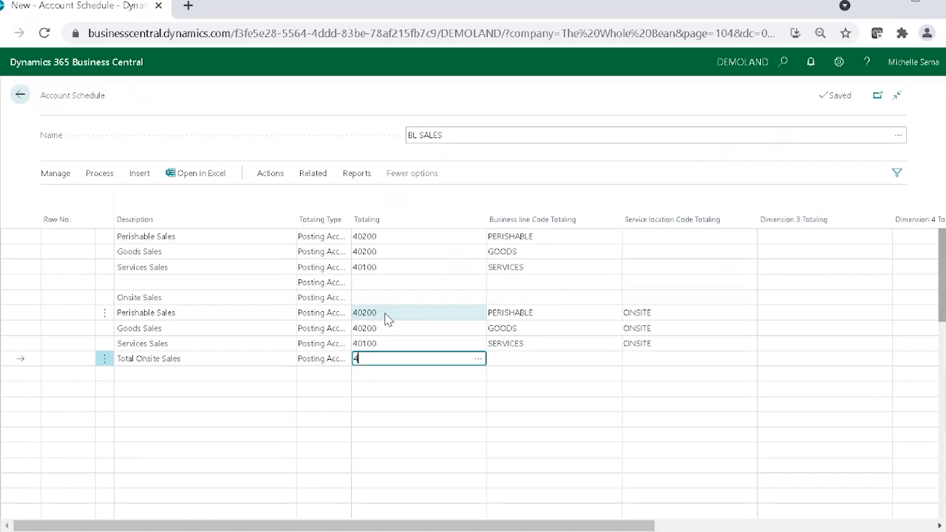
text(0100|40200)
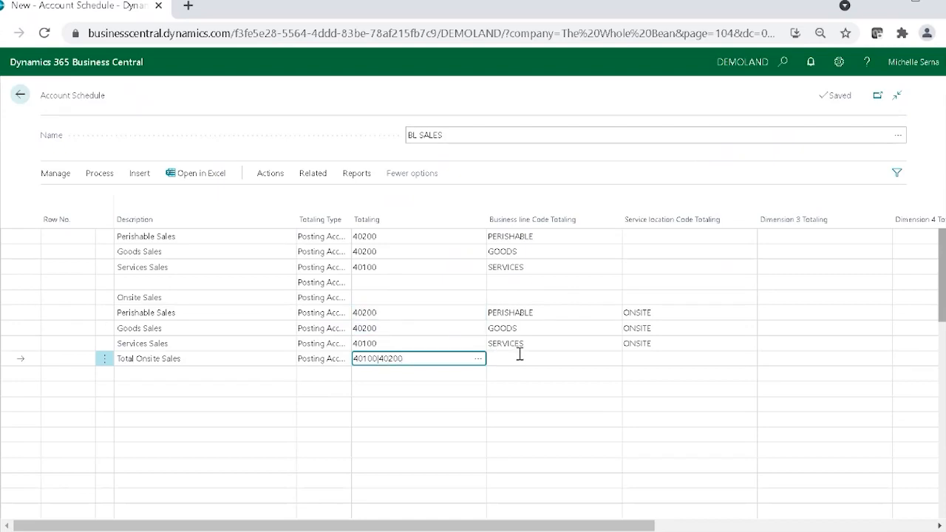
click(645, 362)
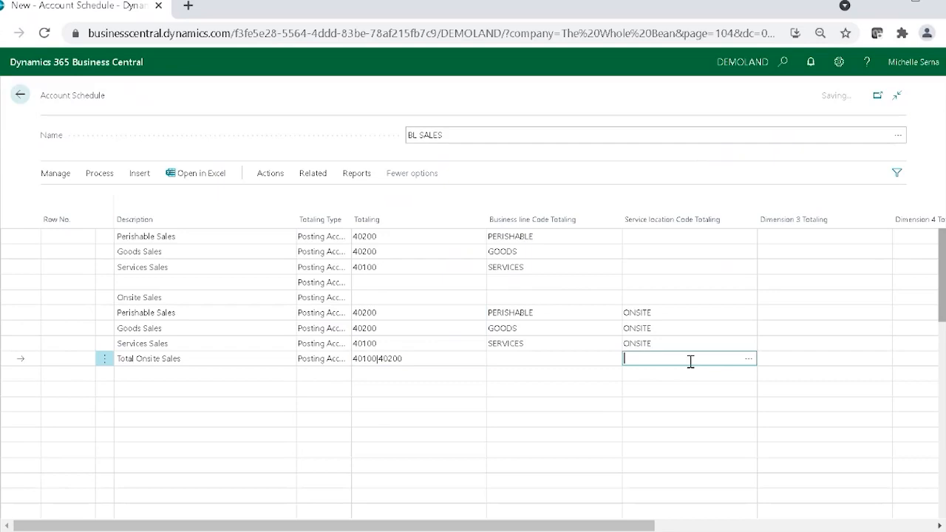
click(749, 361)
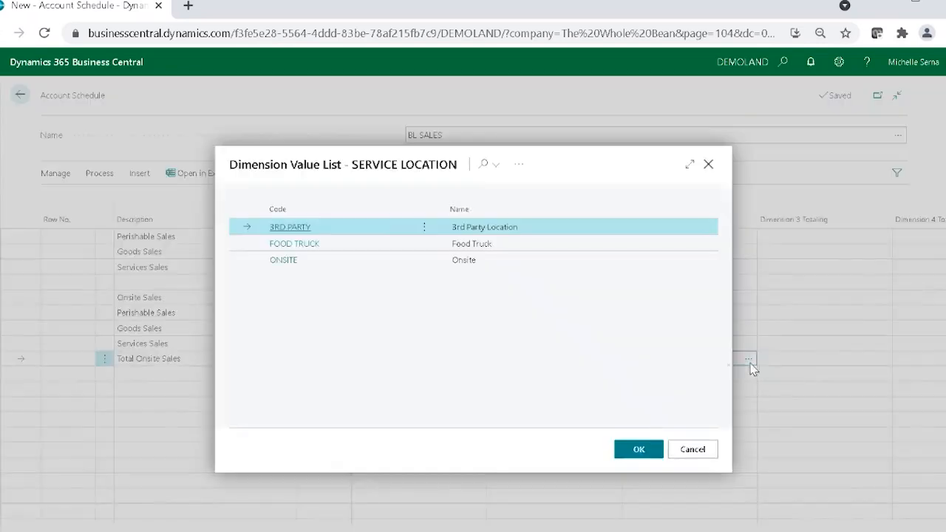
click(284, 262)
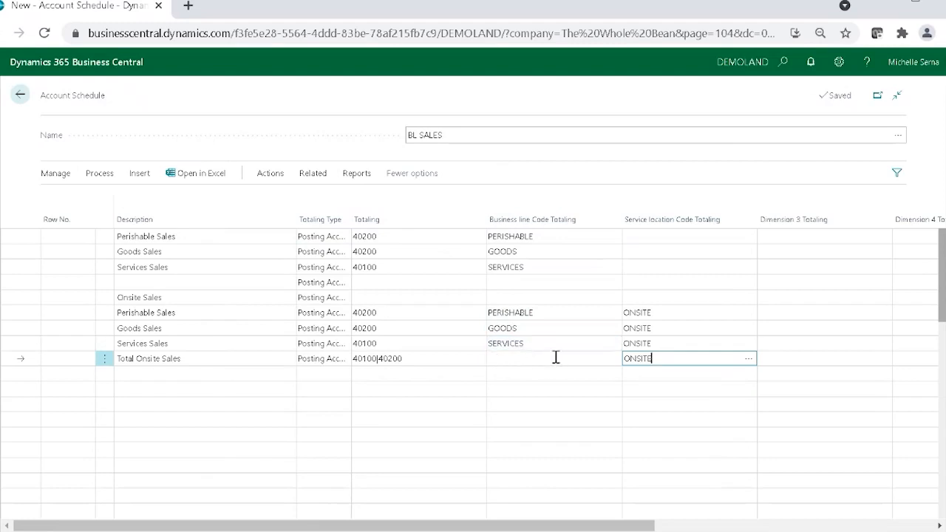
Step: Try the business line range GOODS..SERVICES on the Total Onsite Sales line, and clear the field again
click(514, 361)
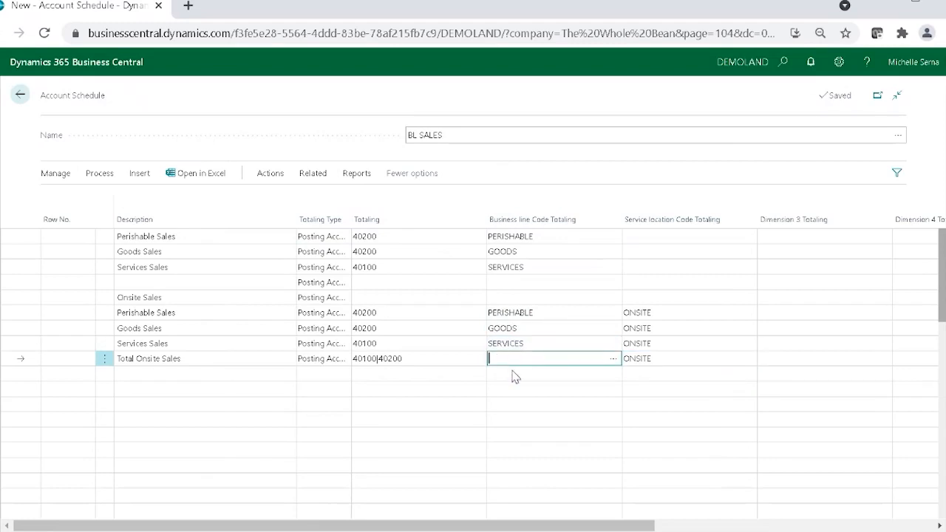
click(613, 362)
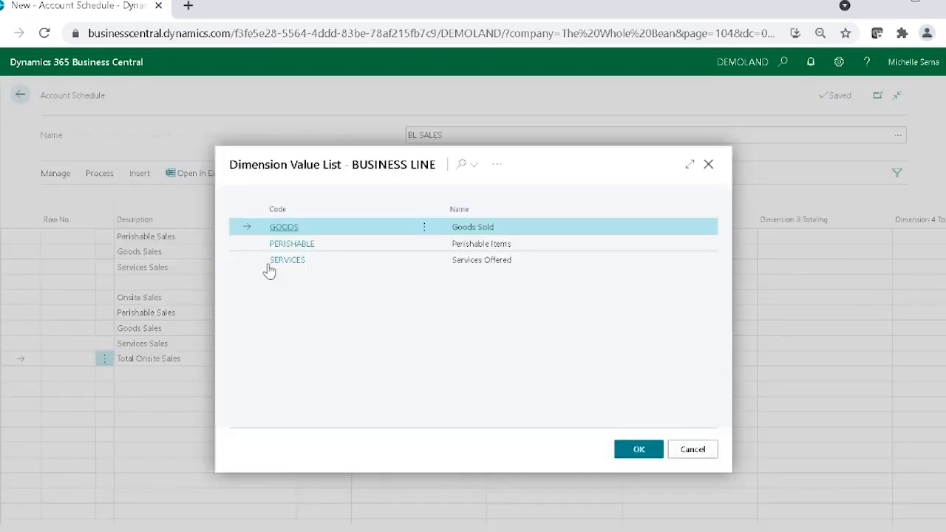
shift+click(372, 263)
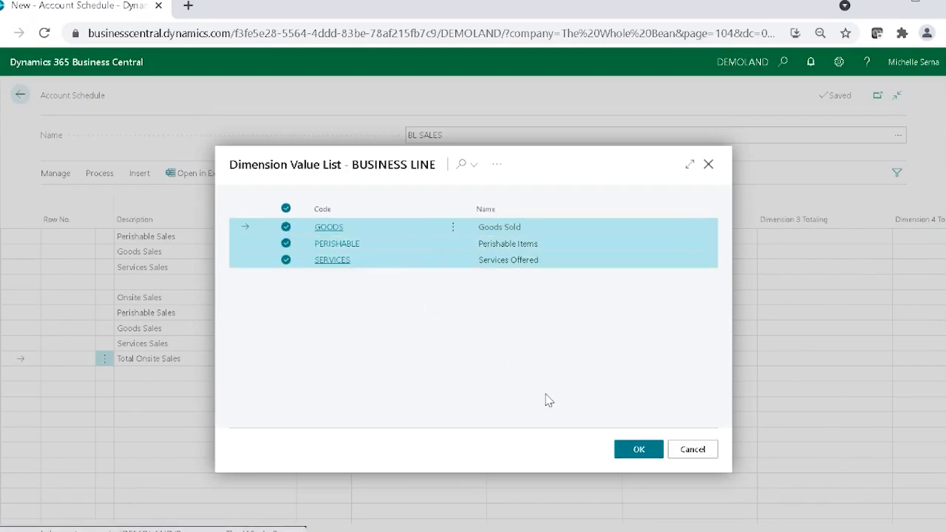
click(626, 451)
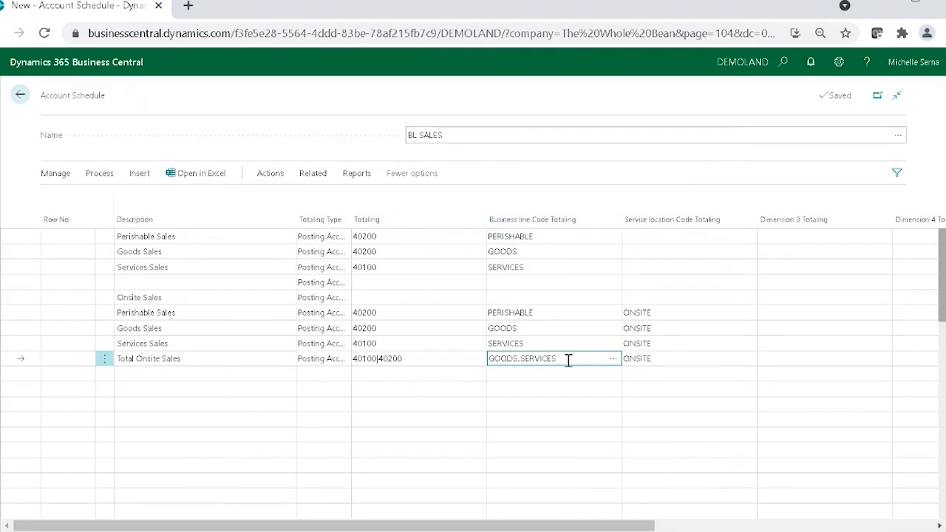
click(519, 359)
drag(574, 357, 406, 357)
key(BackSpace)
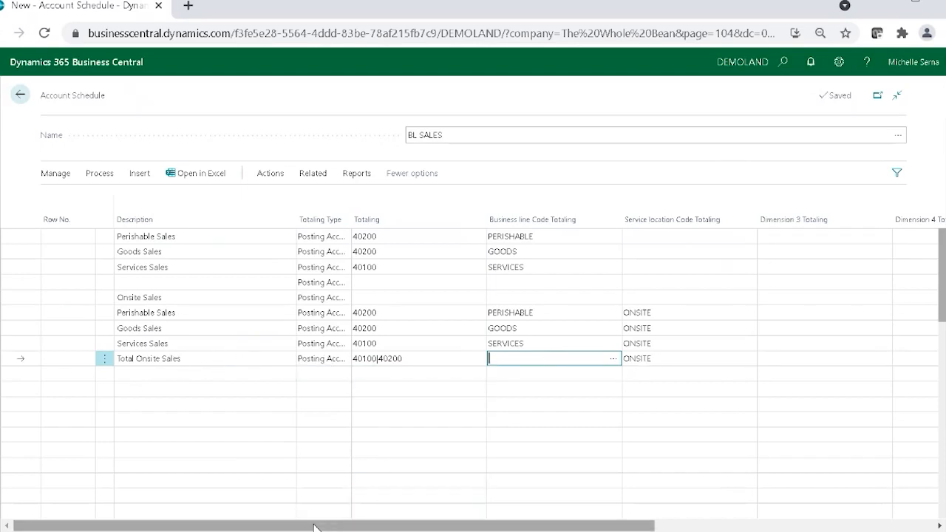
Step: Enable Show Opposite Sign on the five lines from Onsite Sales to Total Onsite Sales, and make the Onsite Sales and Total Onsite Sales lines bold
drag(312, 526, 613, 522)
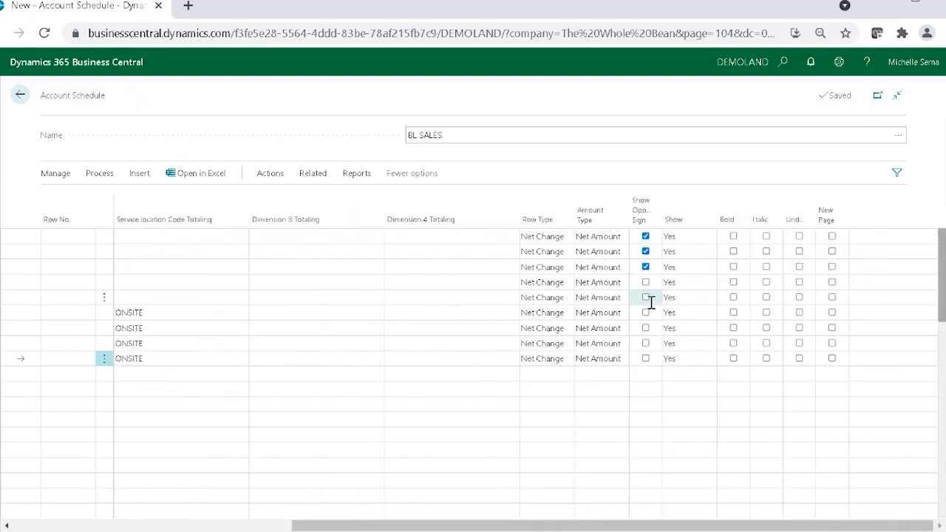
click(645, 297)
click(645, 313)
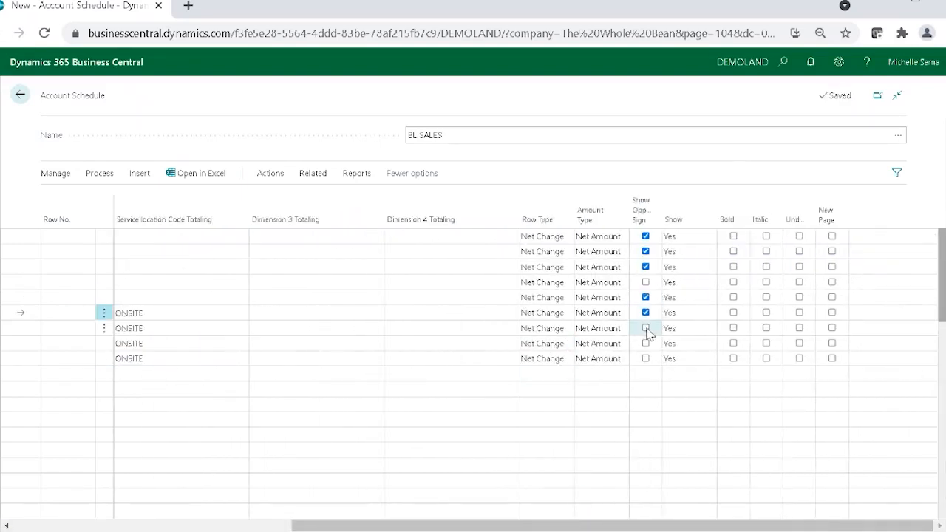
click(646, 327)
click(645, 343)
click(646, 359)
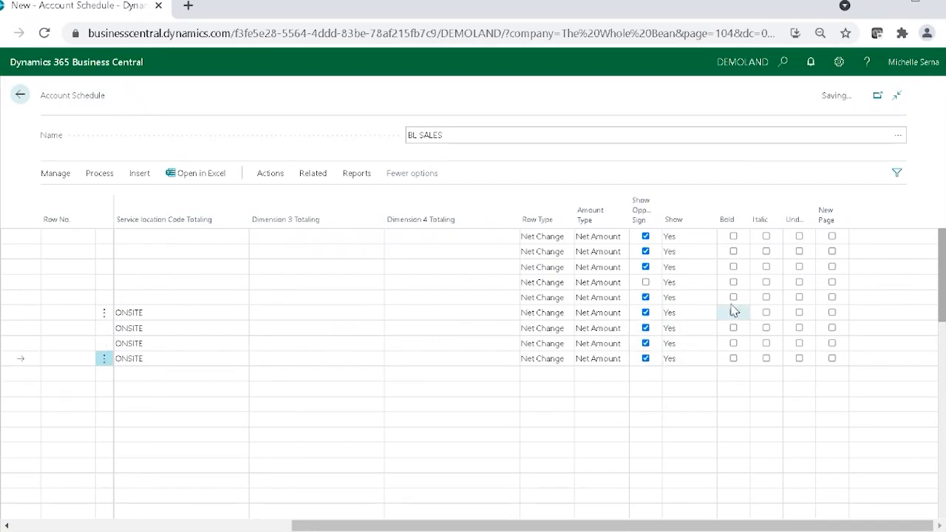
click(733, 298)
click(734, 358)
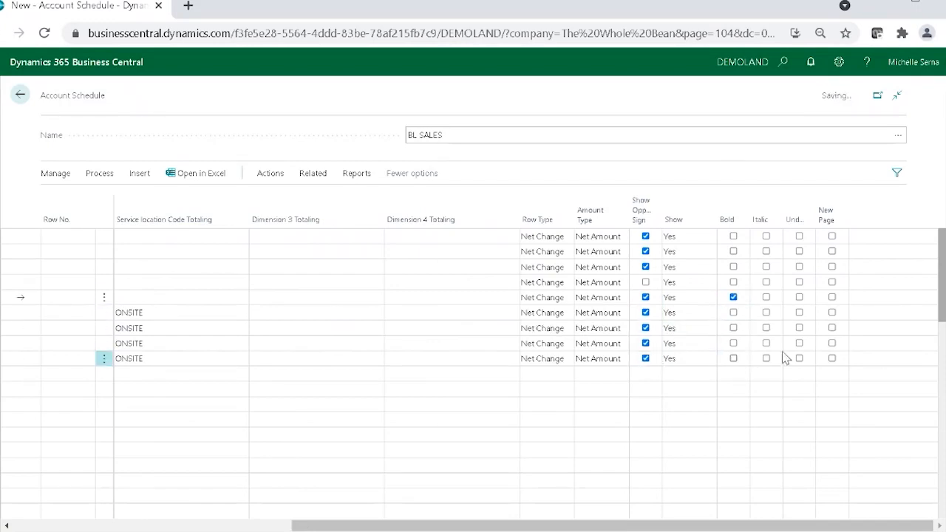
Step: Insert a line above Total Onsite Sales with the totaling type Double Underline
drag(791, 526, 513, 527)
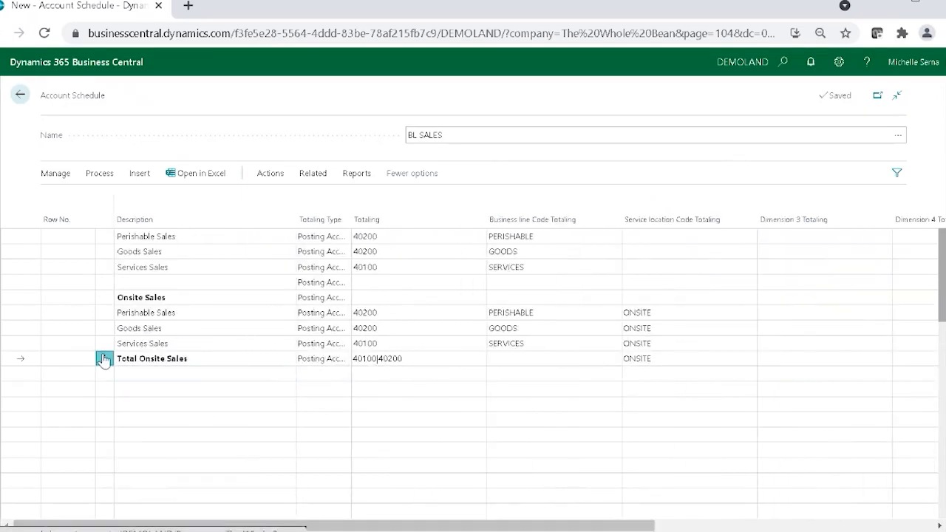
click(104, 359)
click(77, 473)
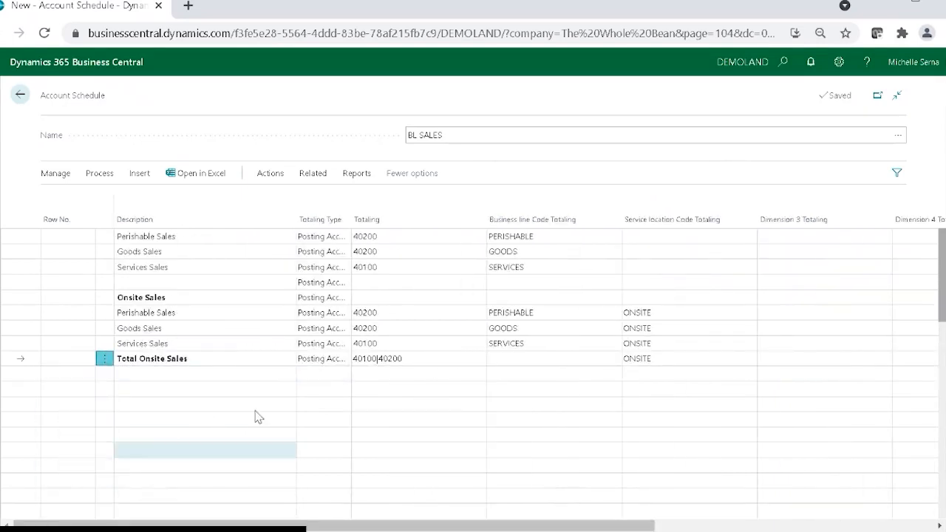
click(340, 359)
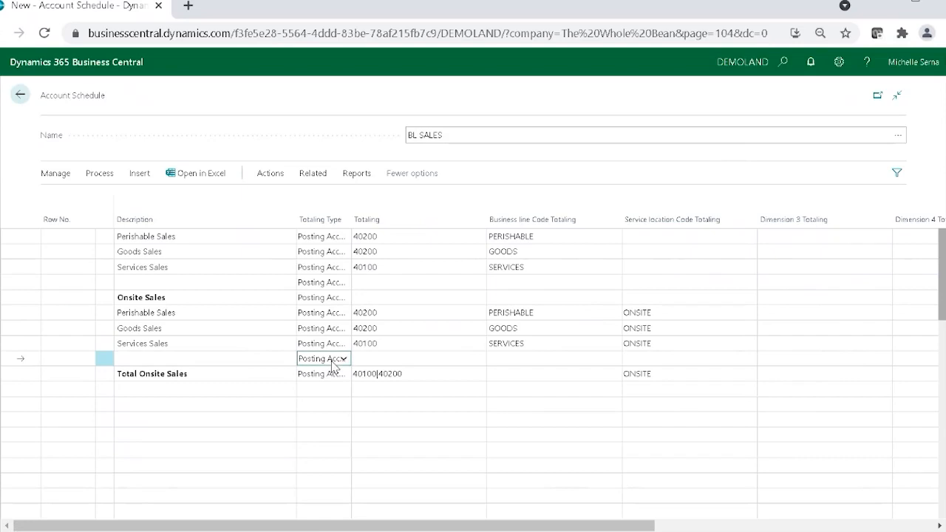
click(341, 419)
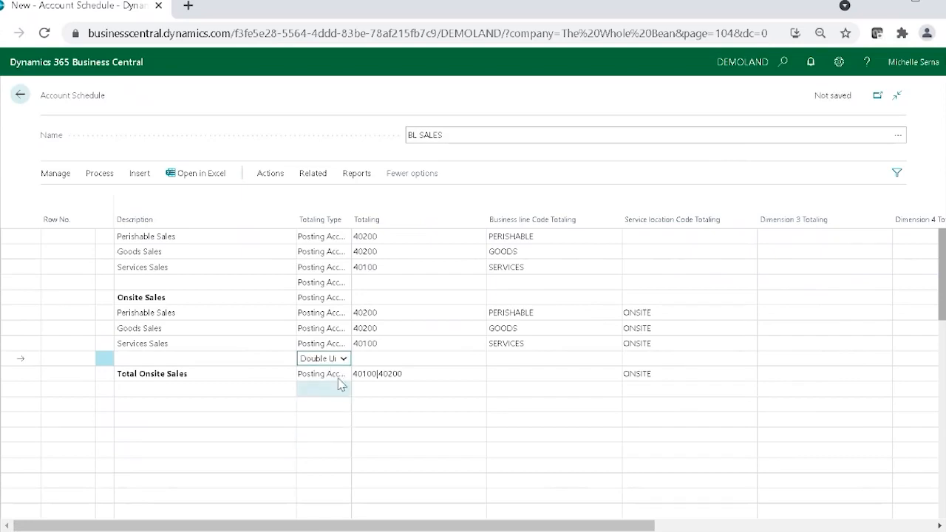
Step: Change the Total Onsite Sales line's totaling type to Formula and number the three onsite business line rows A100, A200 and A300
click(339, 381)
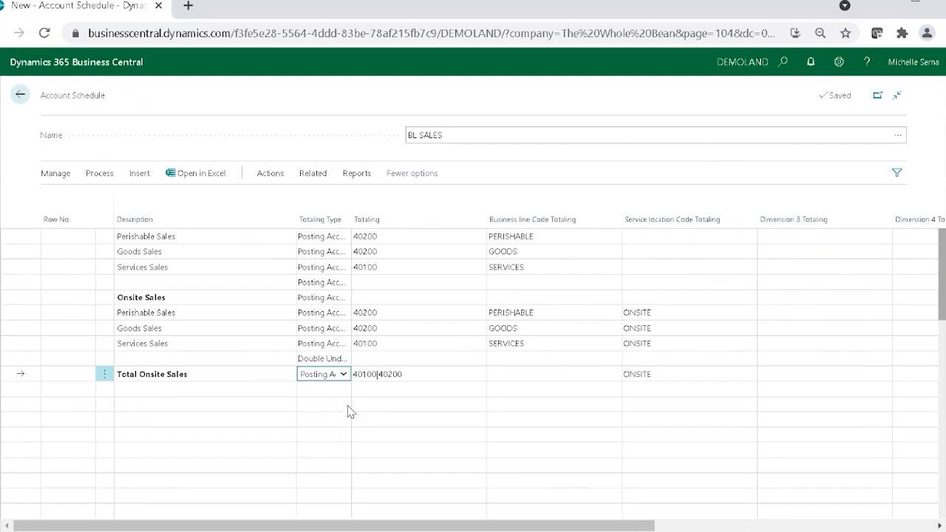
click(331, 408)
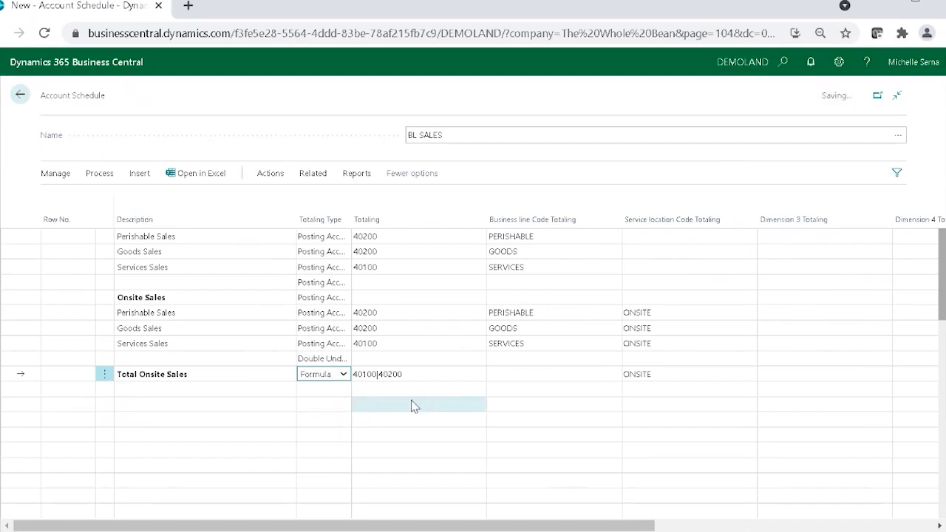
click(76, 314)
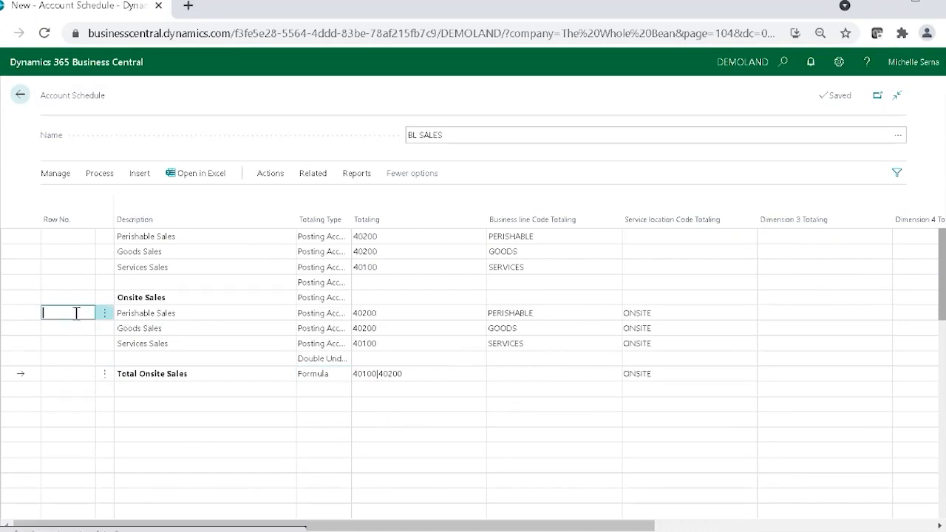
text(A100)
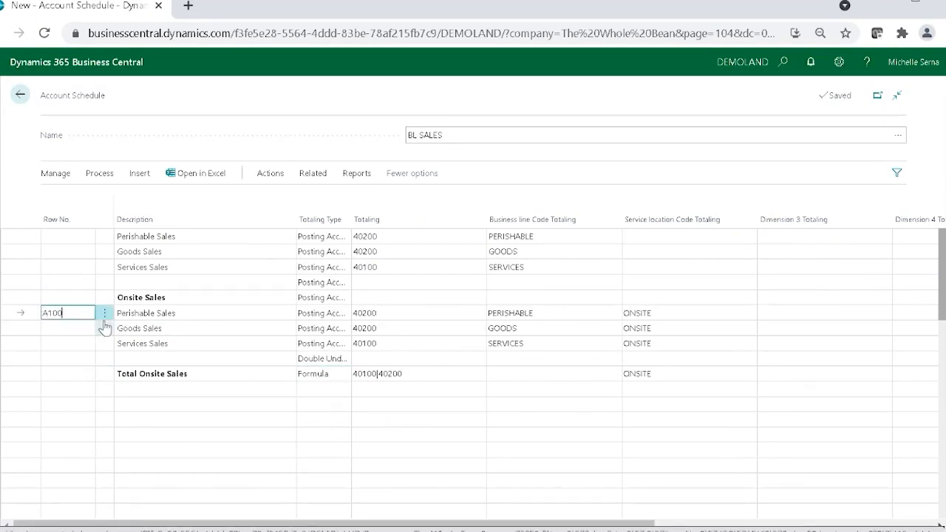
key(Down)
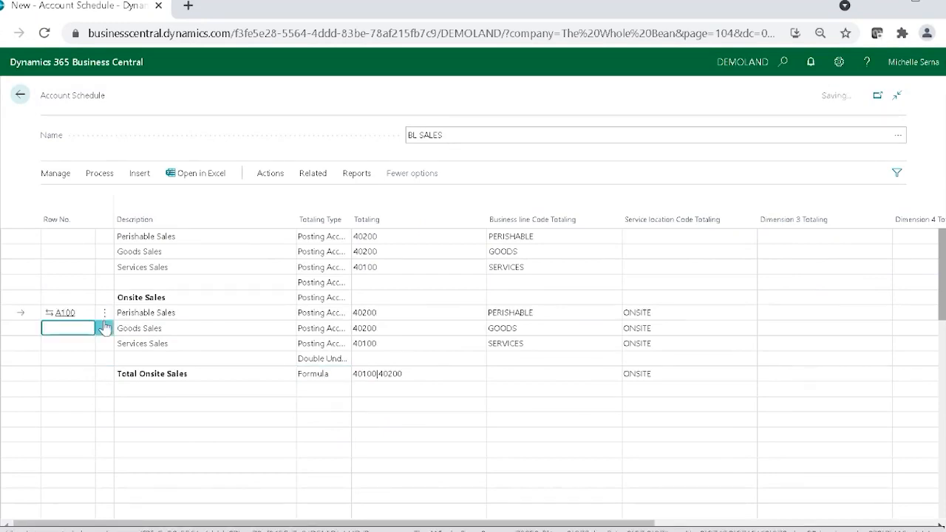
text(A200)
key(Down)
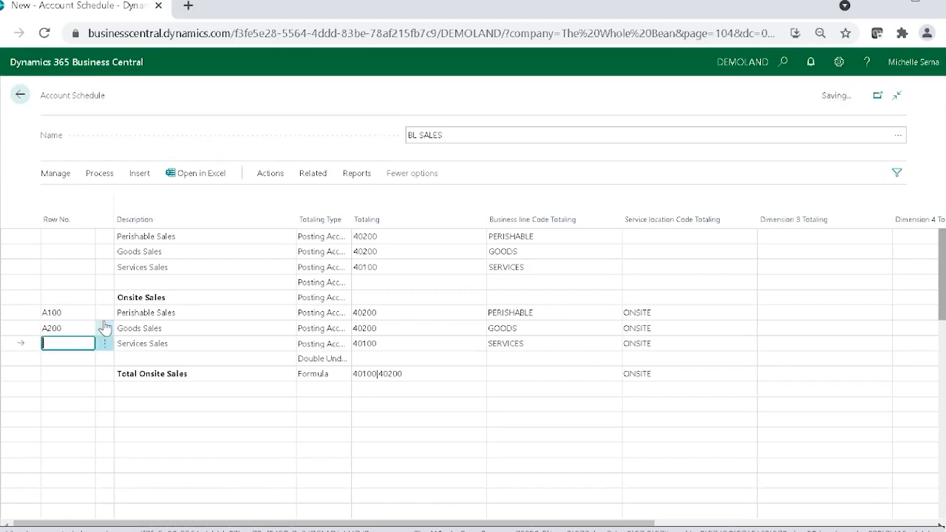
text(A300)
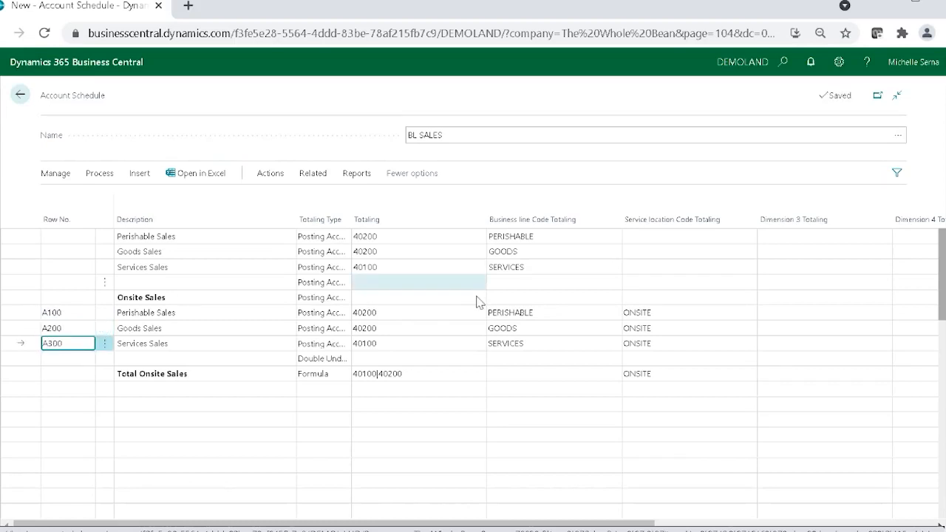
Step: Replace the Totaling of the Total Onsite Sales line with the row range A100..A300
click(522, 374)
click(459, 375)
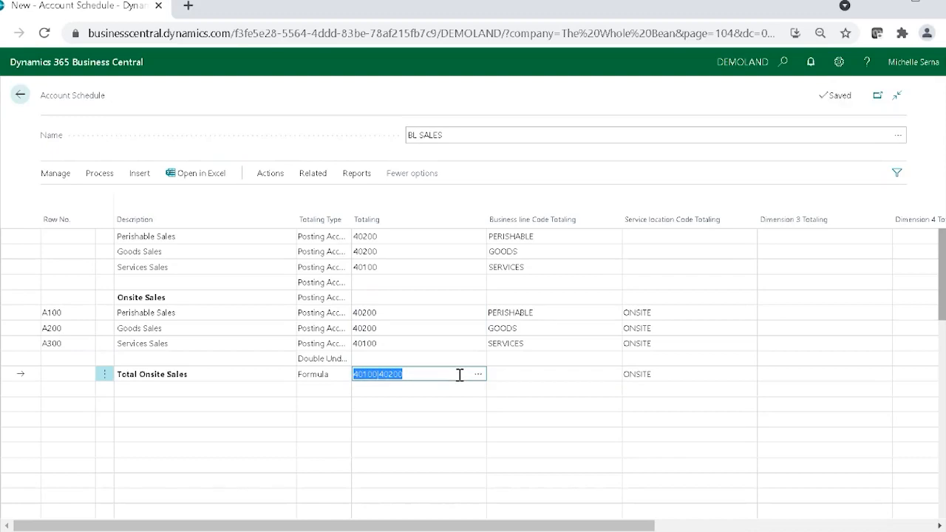
key(BackSpace)
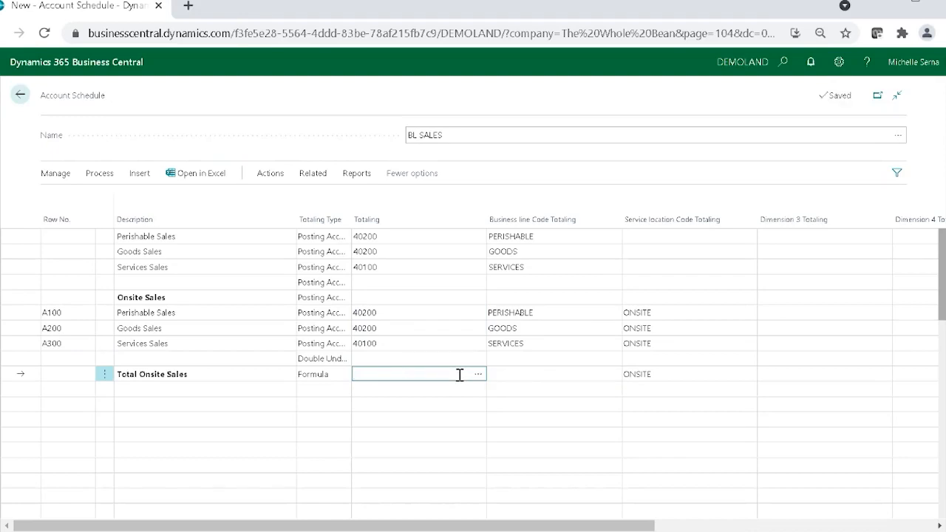
text(A100|A300)
click(373, 374)
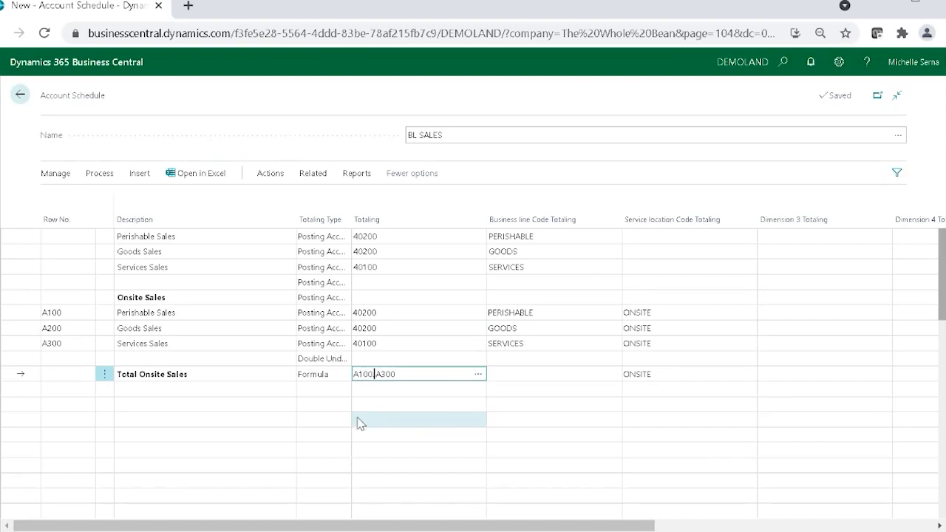
Step: Leave a blank line below Total Onsite Sales and add lines described Food Truck Sales and Perishable Sales
click(175, 406)
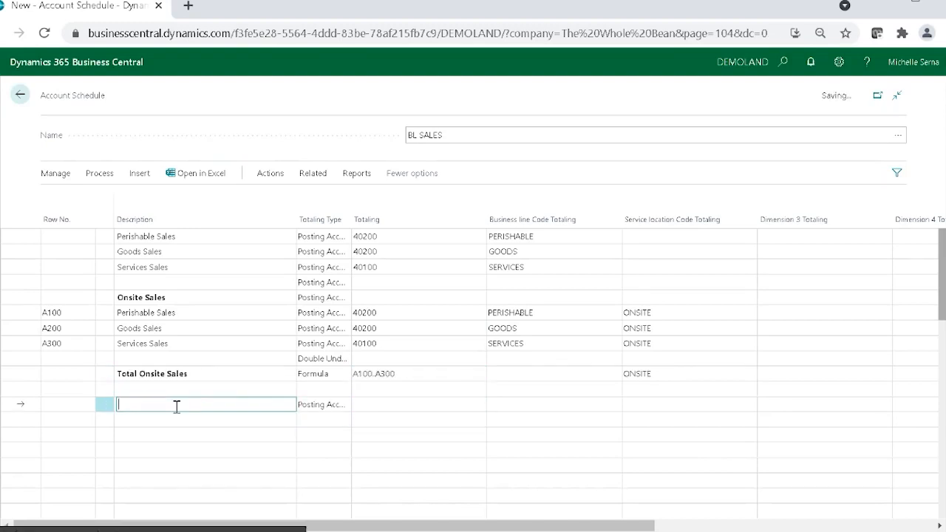
text(Food Truck Sales)
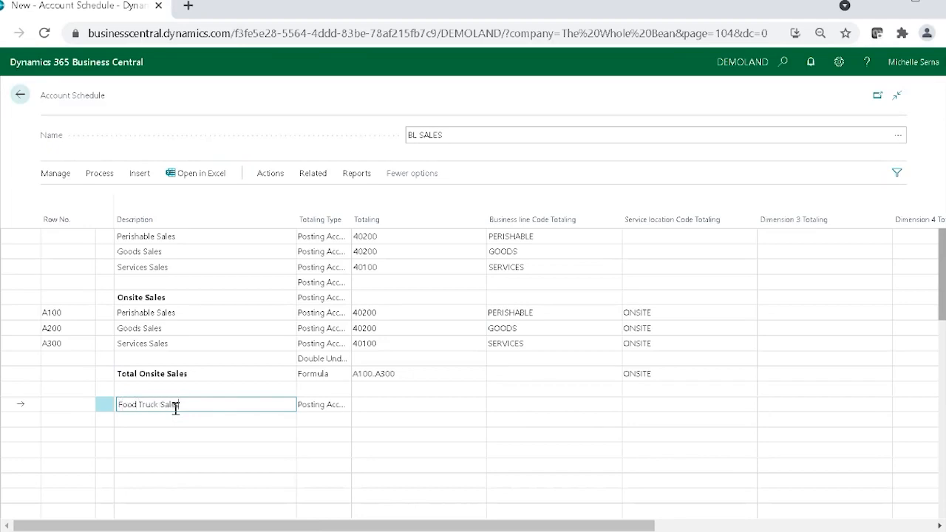
key(Down)
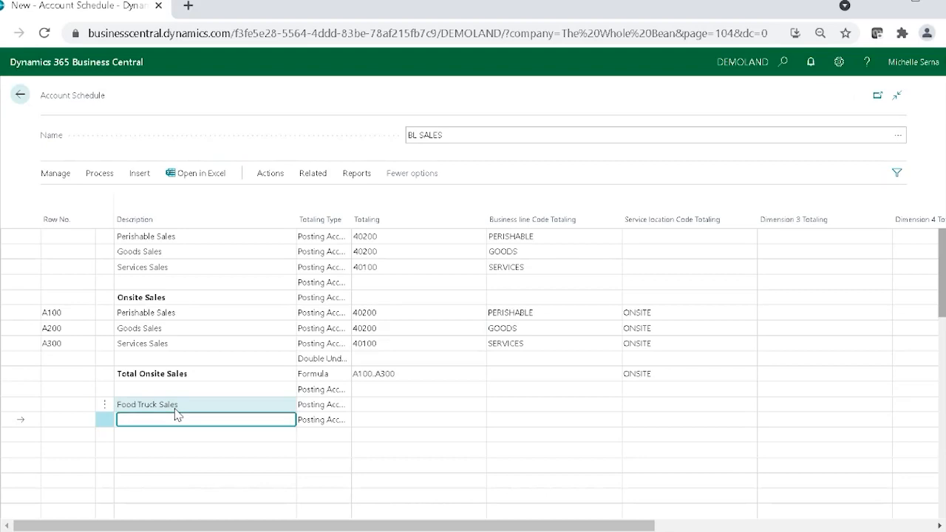
click(199, 319)
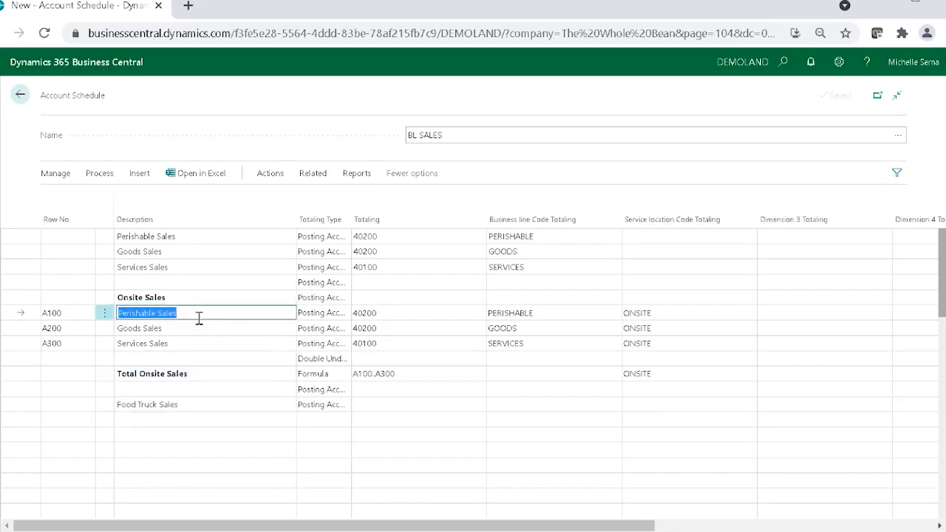
click(139, 422)
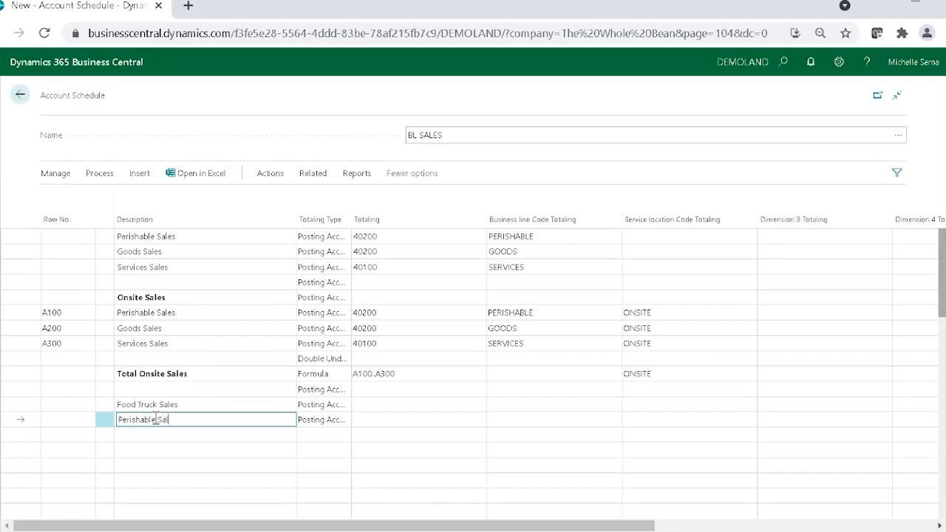
key(Down)
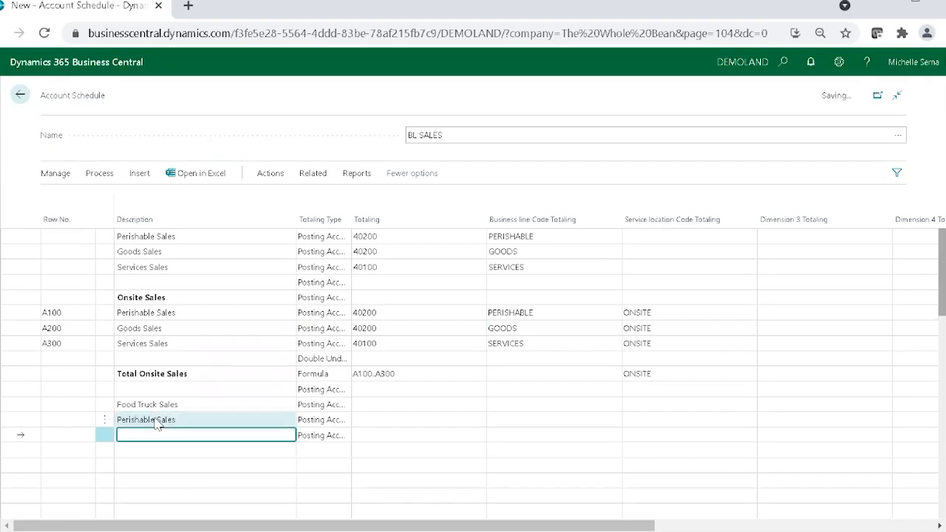
Step: Add lines described Good Sales, Services Sales and Total Food Truck Sales to complete the food truck section
text(Good Sales)
key(Down)
text(Ser)
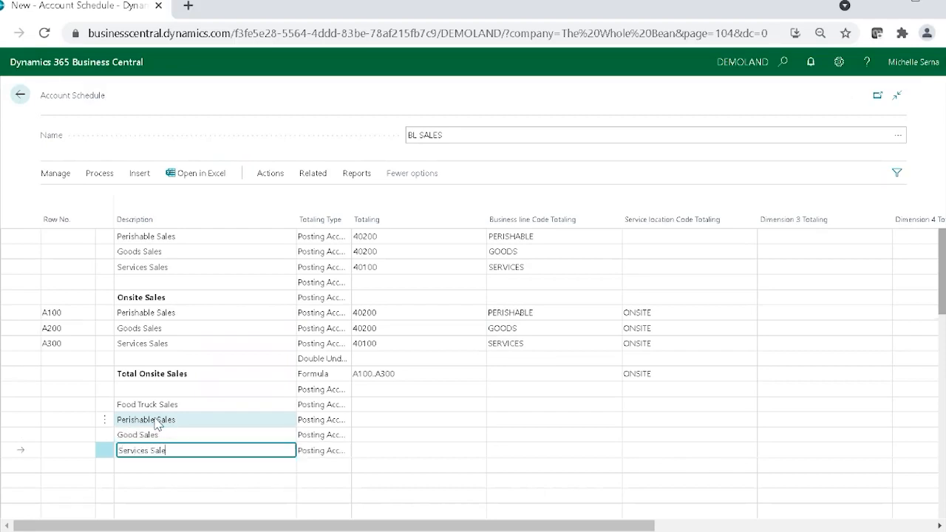
key(Down)
text(To)
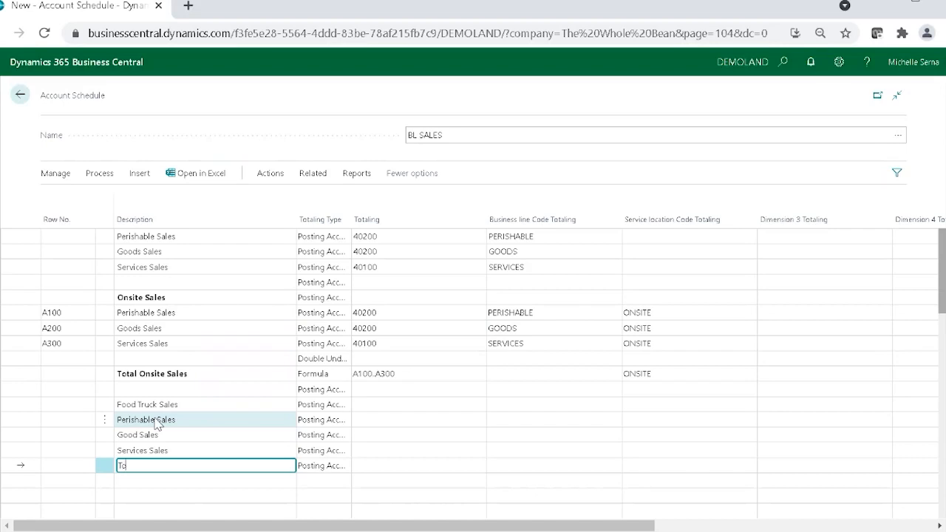
text(tal Food Truck Sales)
Step: After a blank line, add lines described 3rd Party Sales, Perishable Sales, Good Sales, Services Sales and Total 3rd Party Sales
key(Down)
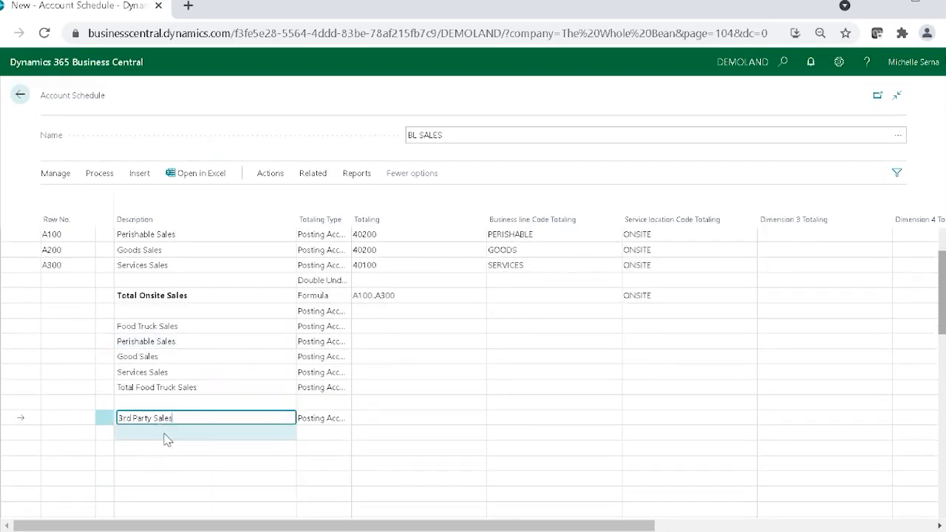
click(165, 433)
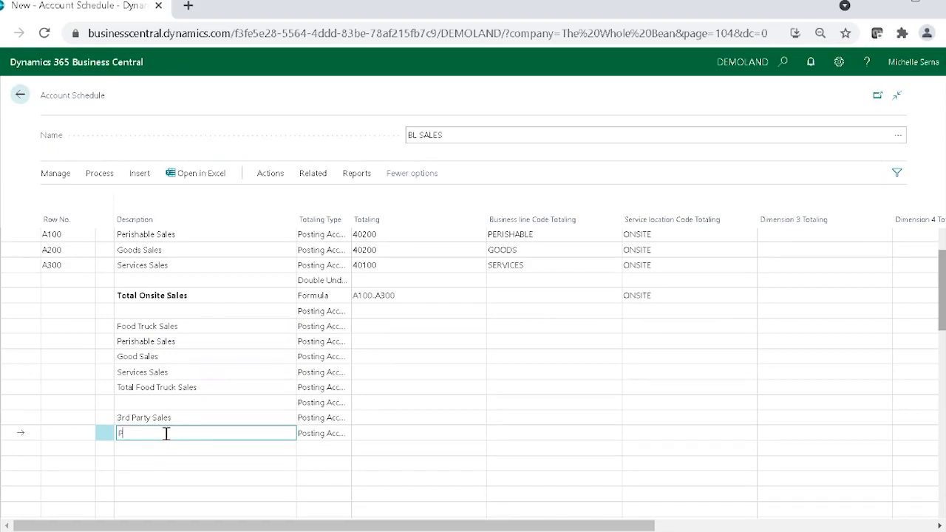
text(Perishable Sales)
key(Return)
text(Good S)
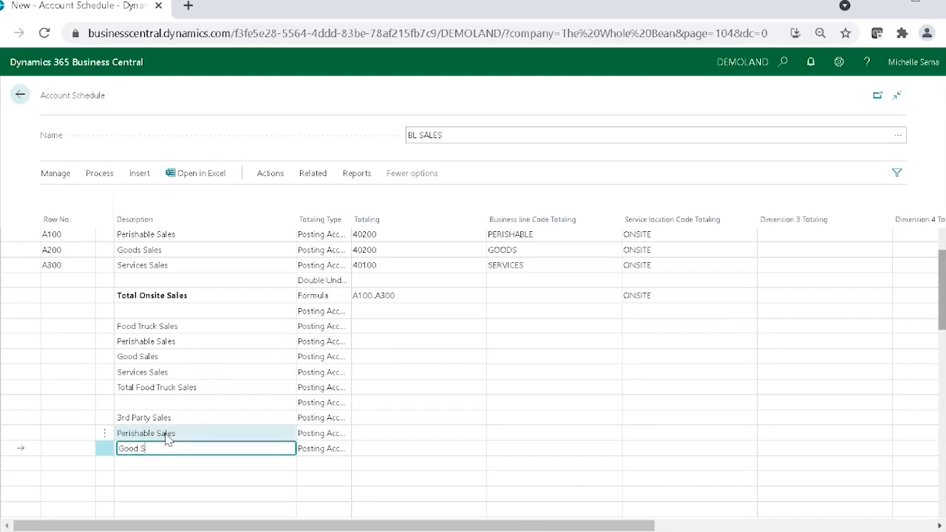
text(ales)
key(Return)
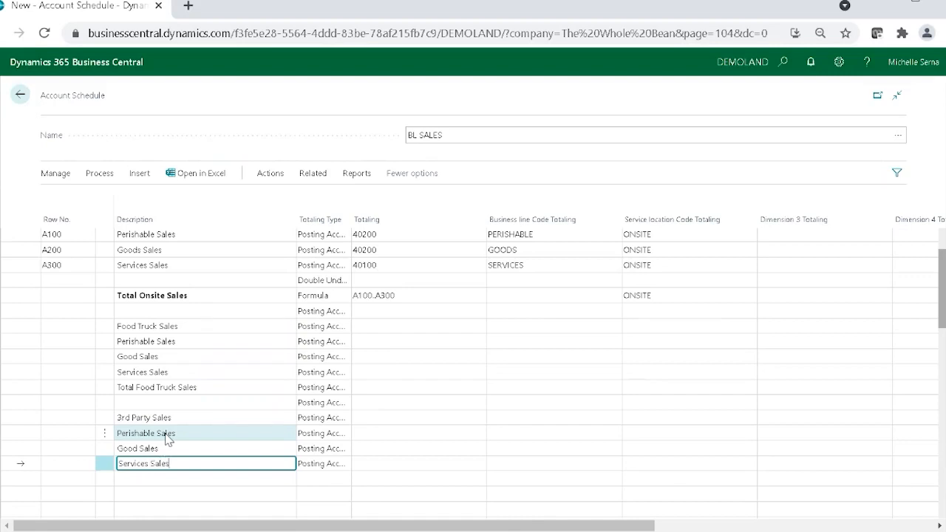
key(Return)
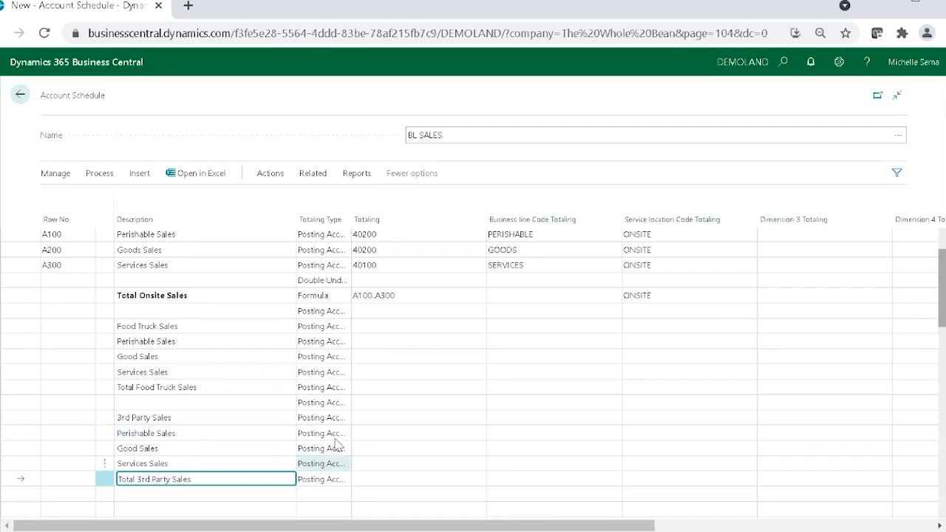
Step: Set the Total Onsite Sales line to the totaling type Posting Accounts with Totaling 40100|40200
click(407, 297)
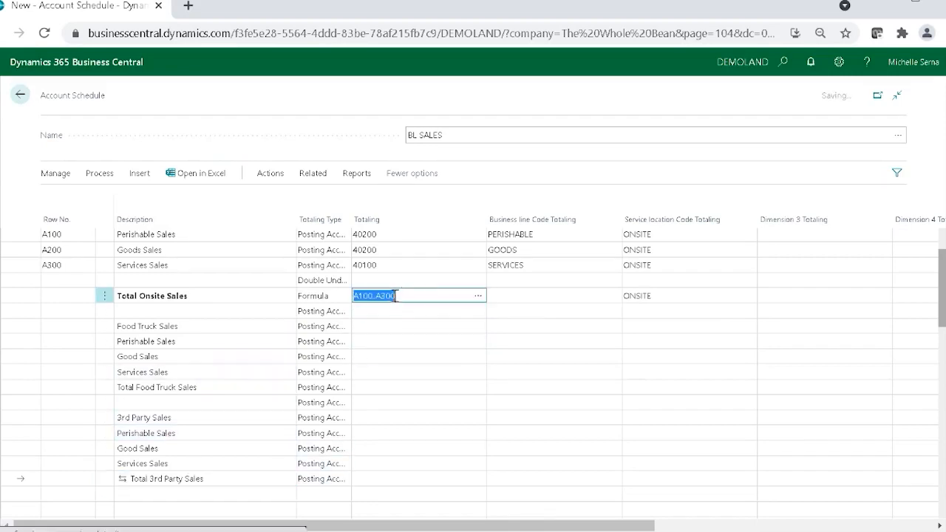
click(344, 302)
click(408, 296)
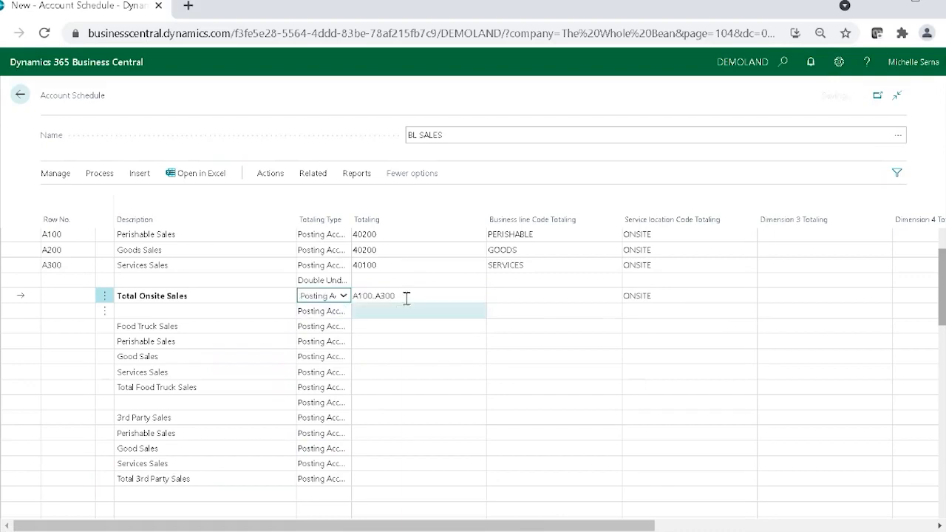
key(Delete)
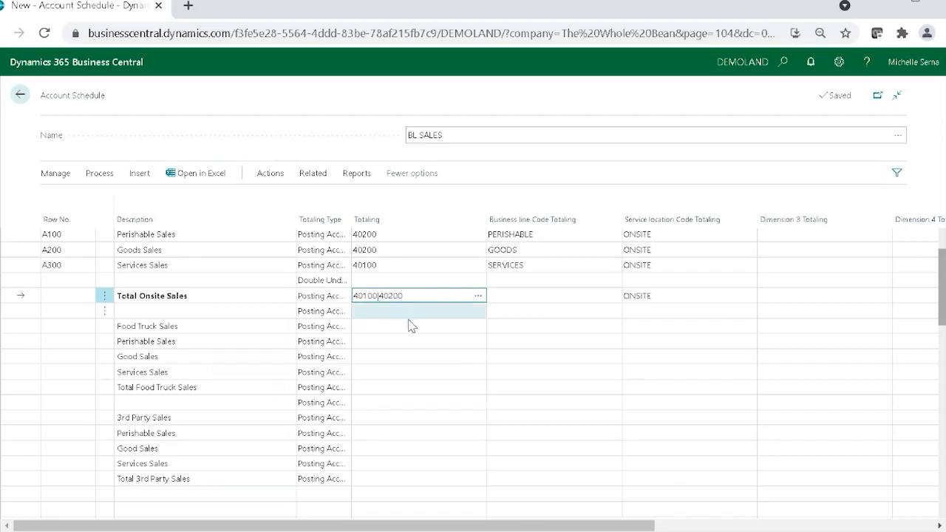
Step: Assign the service location totaling 'FOOD TRUCK' to the lines from Food Truck Sales through Total Food Truck Sales, and clear it from the heading line
click(727, 328)
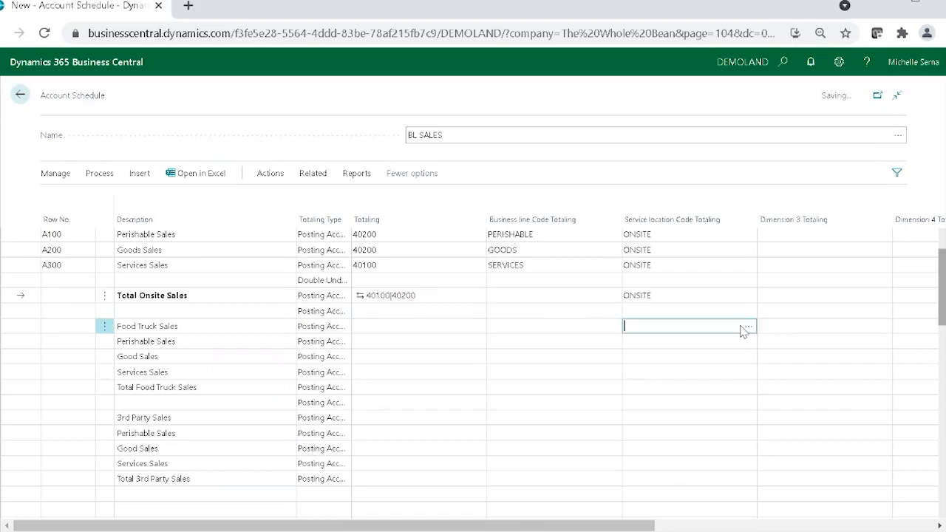
click(748, 330)
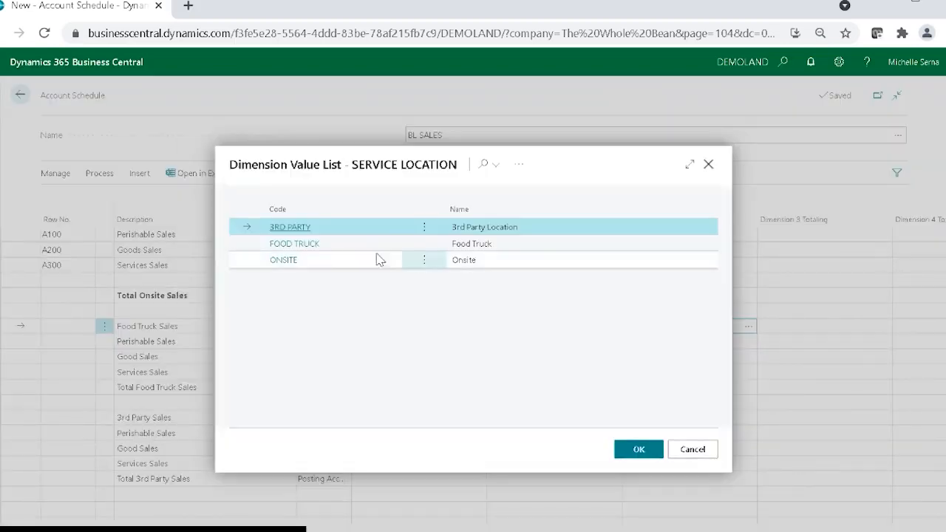
click(314, 250)
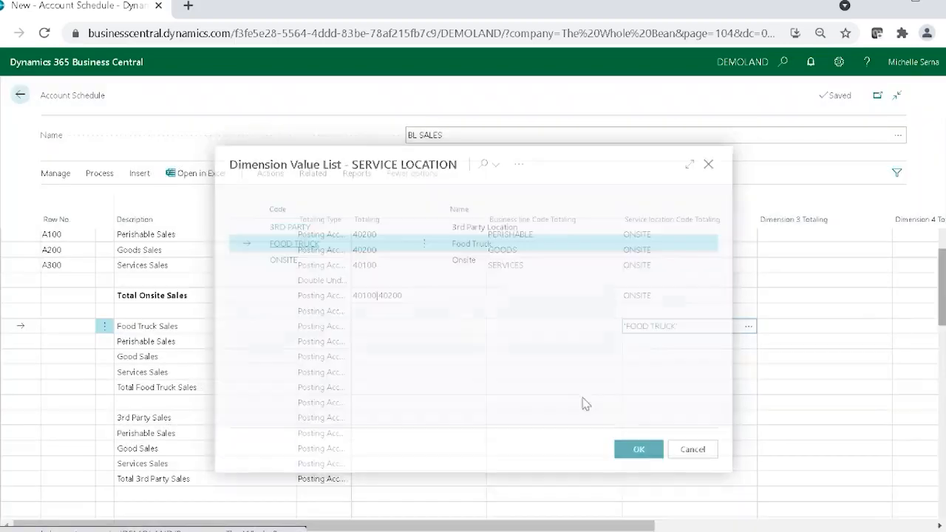
key(Down)
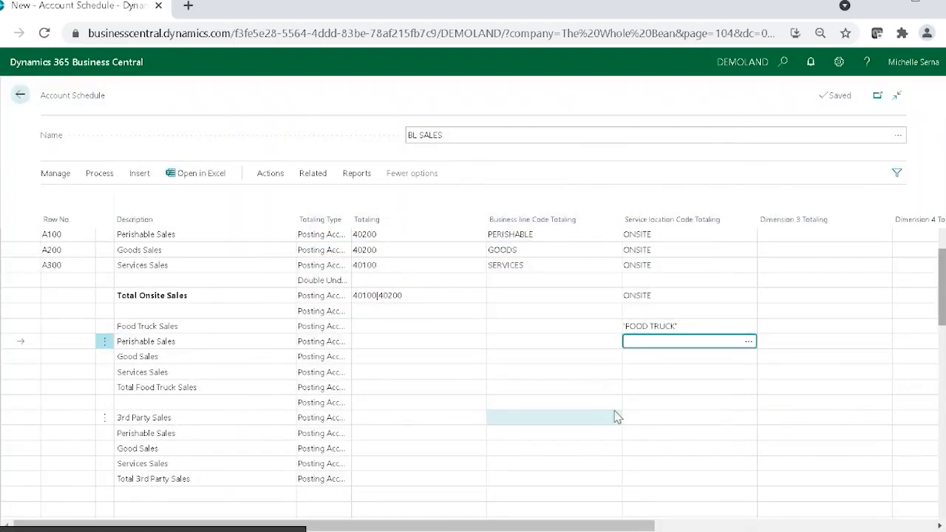
text(FOOD TRUCK)
key(Down)
text(FOOD TRUCK)
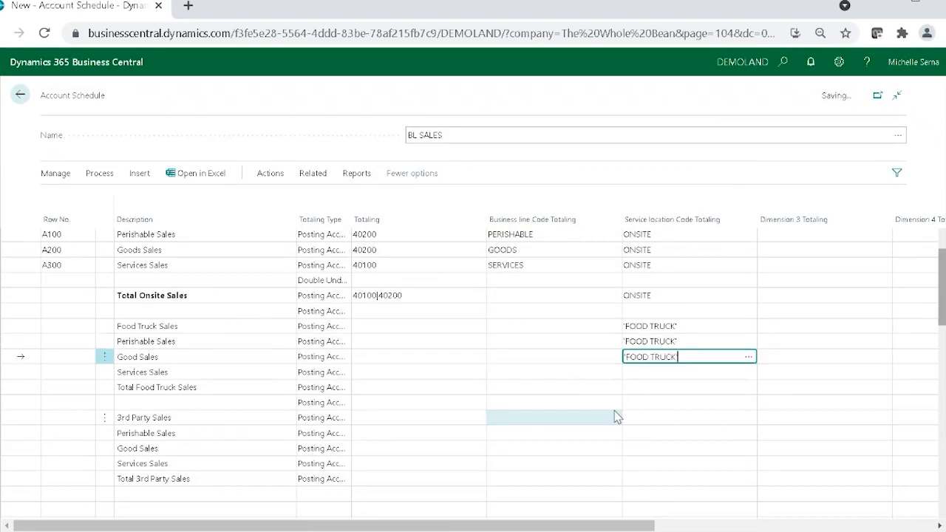
key(Down)
text('FOOD TRUCK')
key(Down)
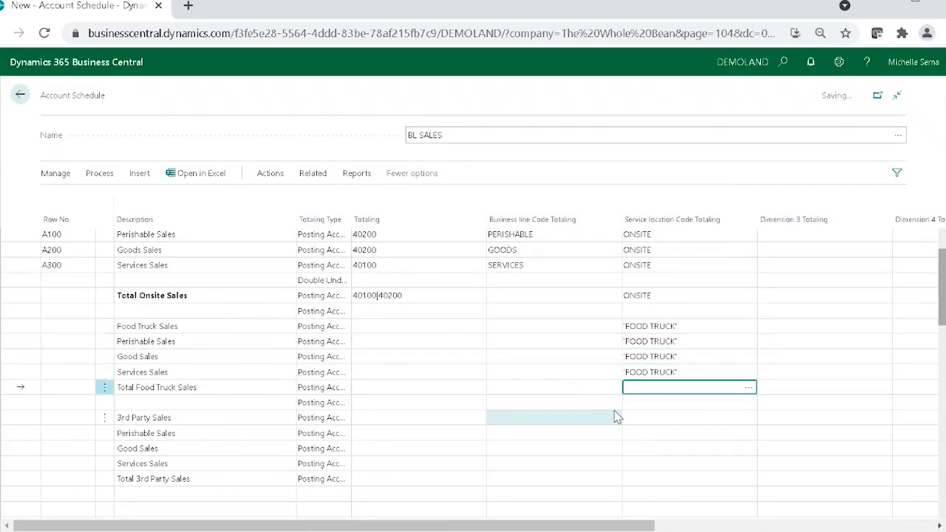
text('FOOD TRUCK')
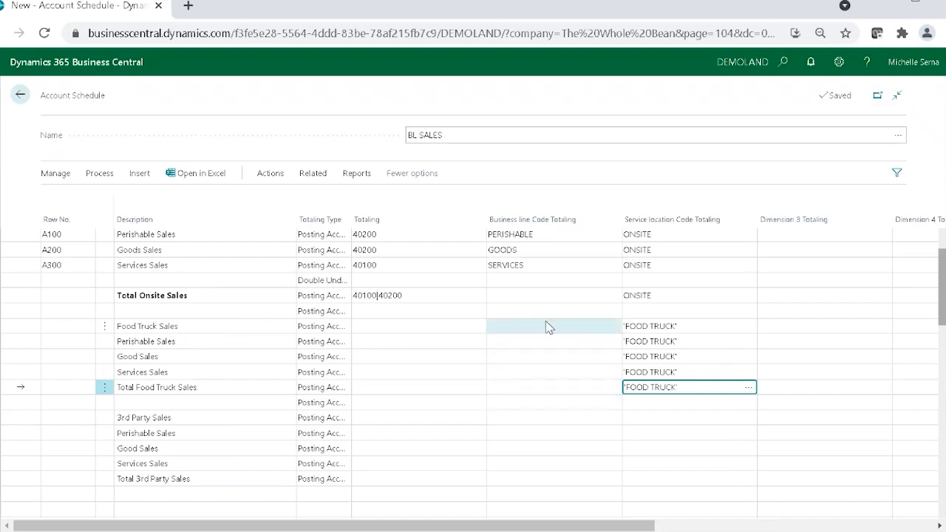
click(679, 329)
key(Delete)
Step: Set the food truck lines' business line totaling to PERISHABLE for Perishable Sales, Goods for Good Sales and SERVICES for Services Sales
click(597, 341)
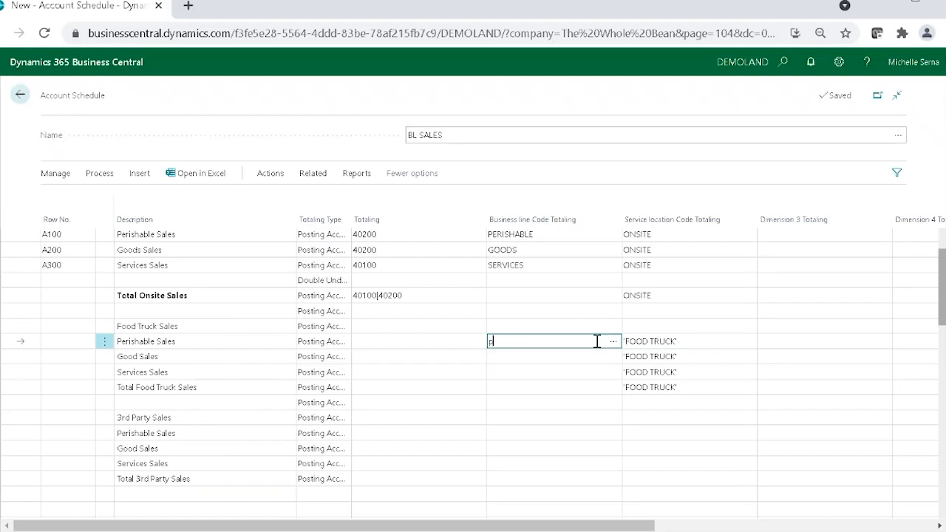
key(Down)
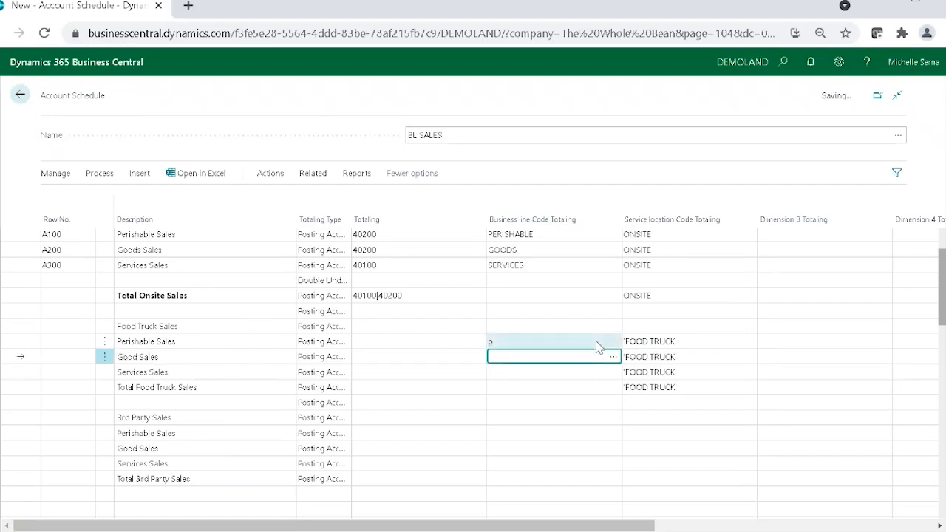
key(Up)
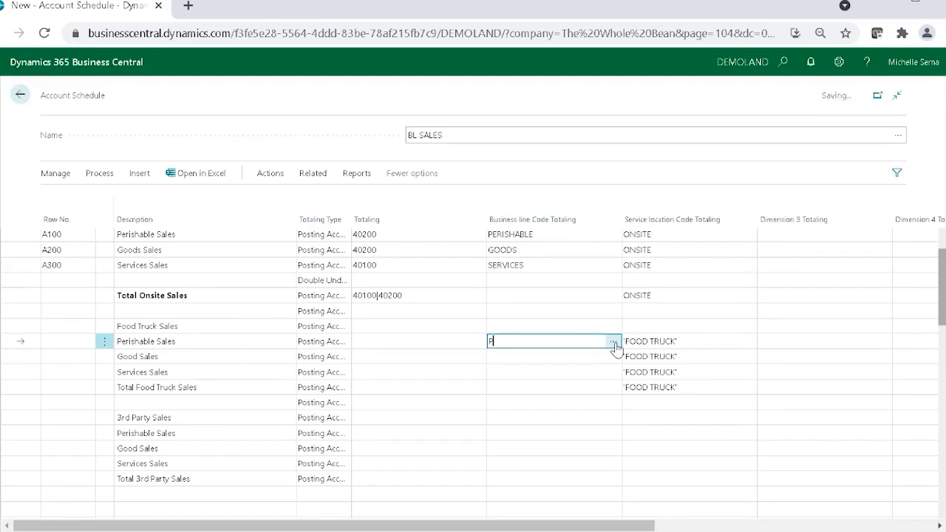
click(614, 343)
click(303, 245)
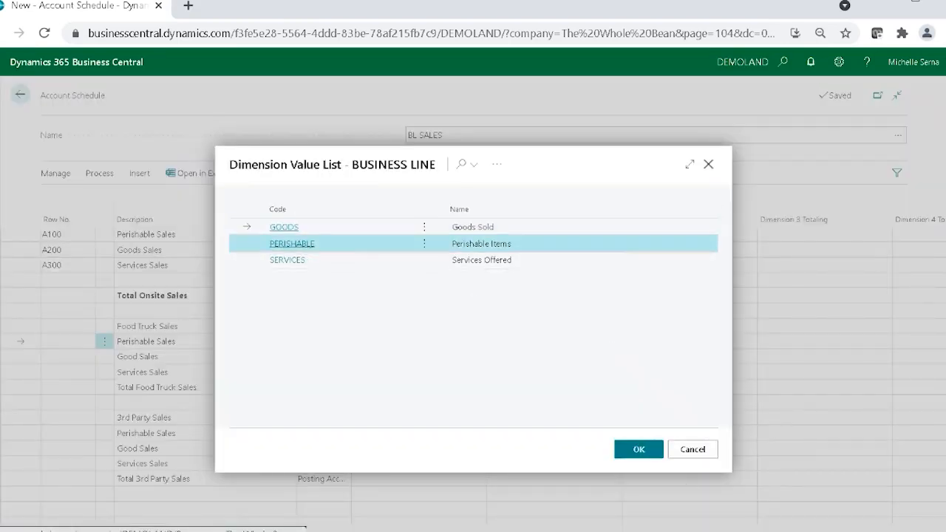
click(539, 358)
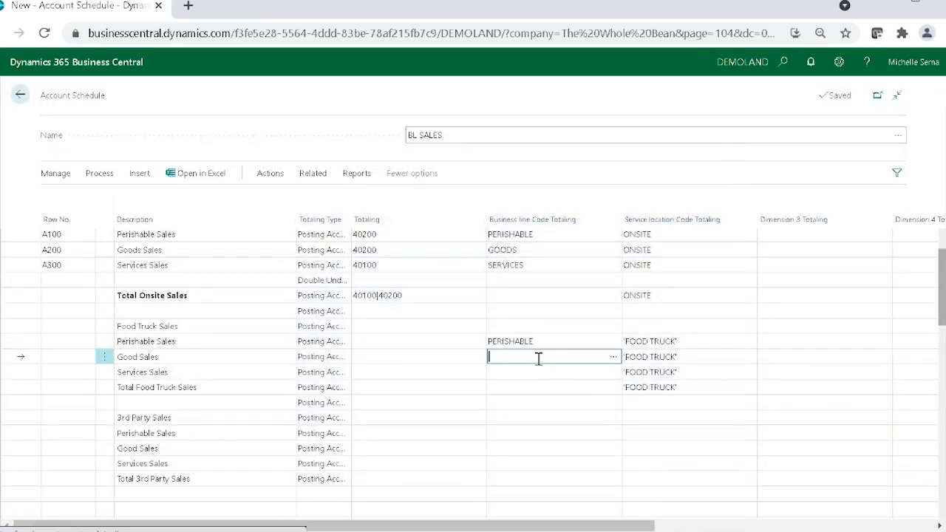
text(Goods)
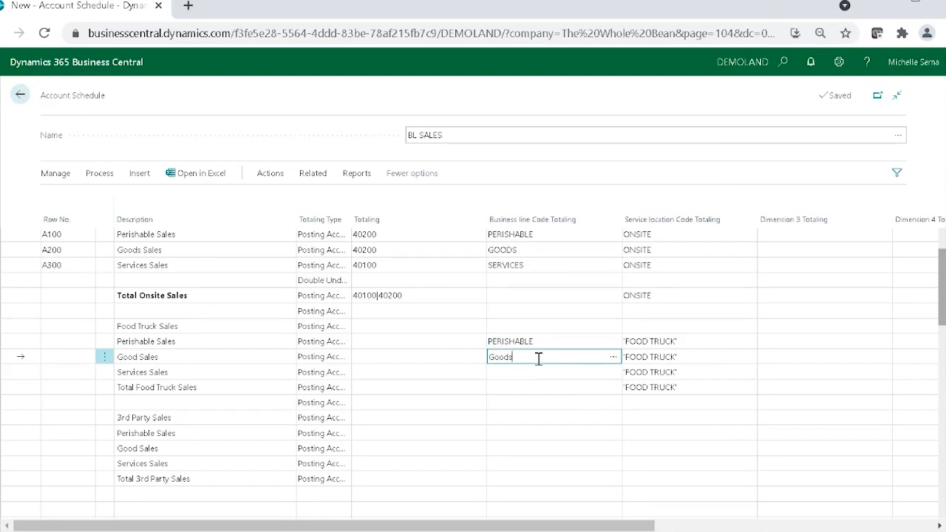
key(Return)
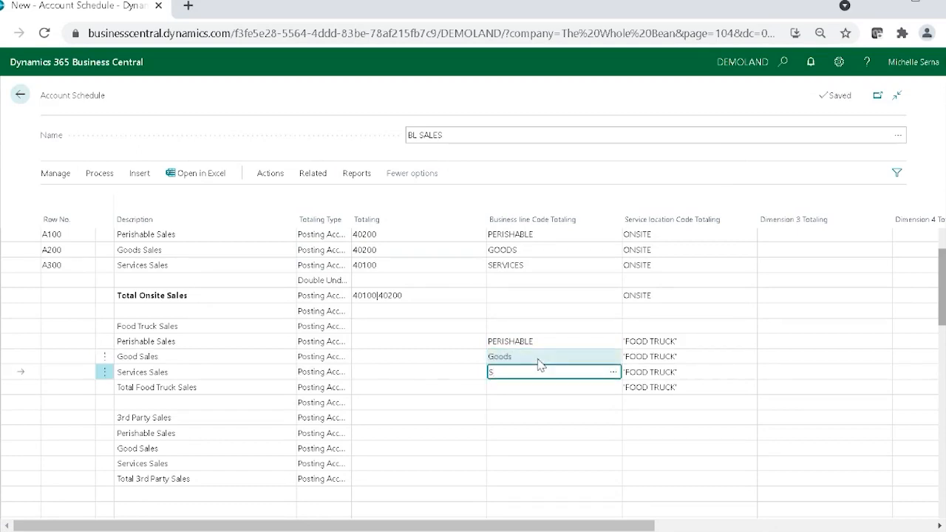
key(Tab)
key(shift+Tab)
Step: Set the 3rd party lines' business line totaling to PERISHABLE, GOODS and SERVICES for perishable, good and services sales respectively
key(Return)
key(Return)
key(Return)
key(Return)
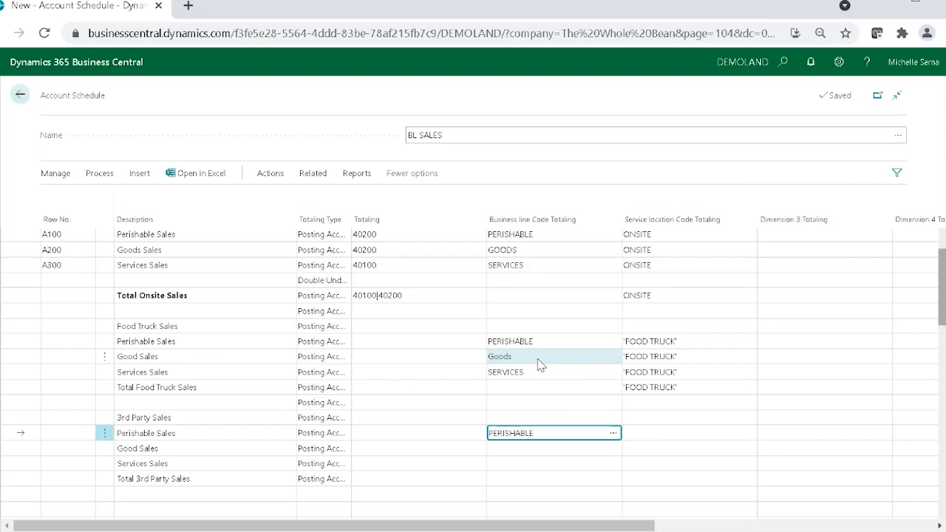
key(Return)
text(Goods)
key(Return)
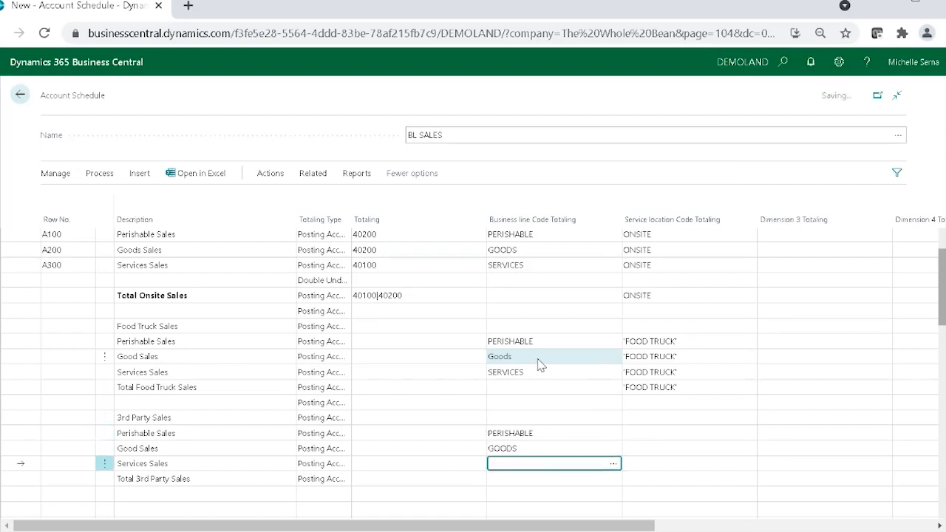
text(SERVICES)
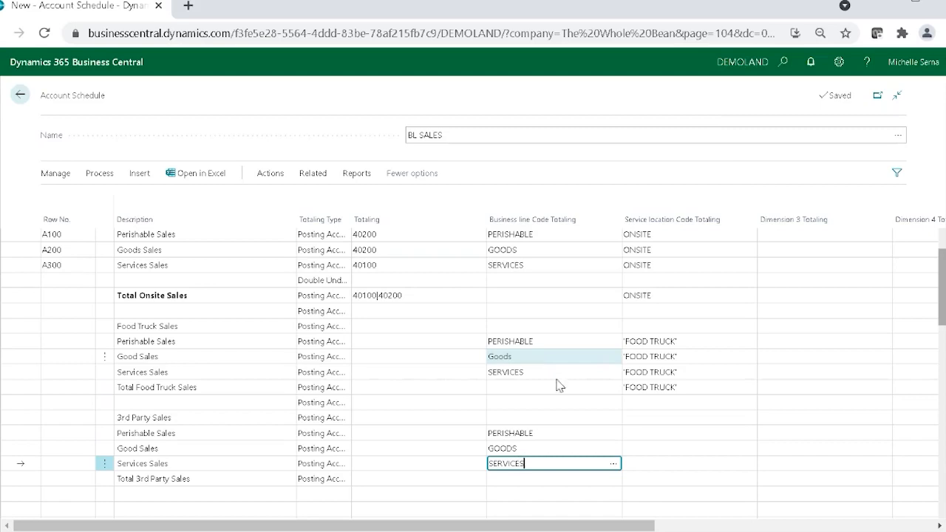
Step: Assign the service location totaling '3RD PARTY' to the 3rd party Perishable, Good and Services Sales lines and Total 3rd Party Sales
click(640, 433)
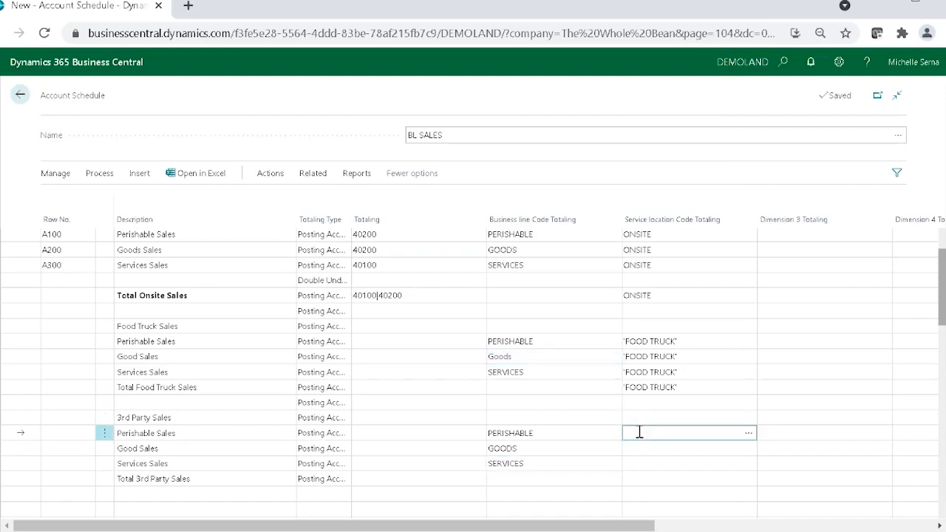
click(749, 435)
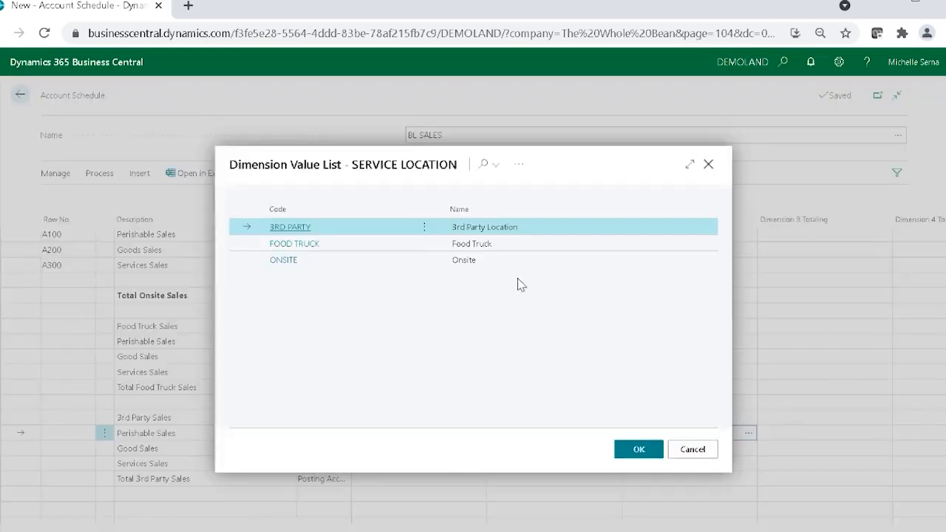
click(653, 453)
click(652, 454)
key(F8)
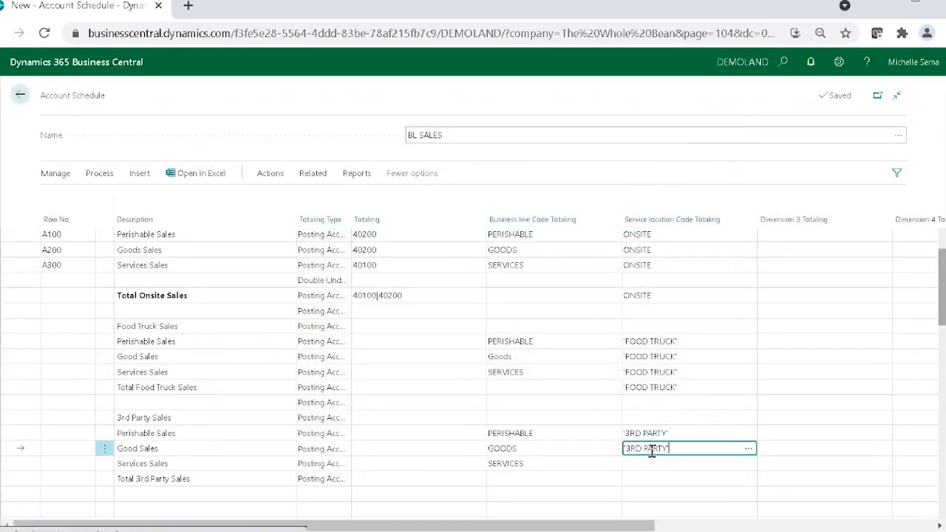
key(Down)
key(F8)
key(Down)
key(F8)
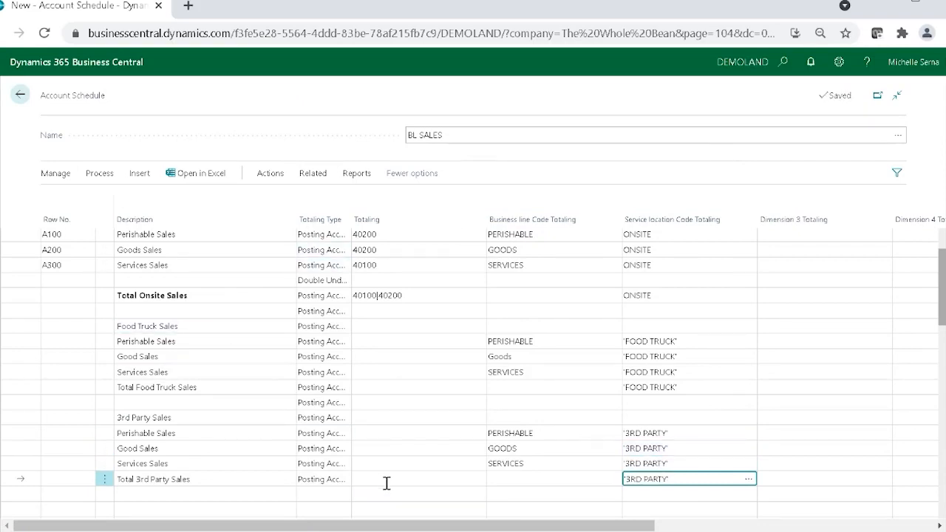
Step: Make the Food Truck Sales and 3rd Party Sales headings and their two total lines bold
click(17, 327)
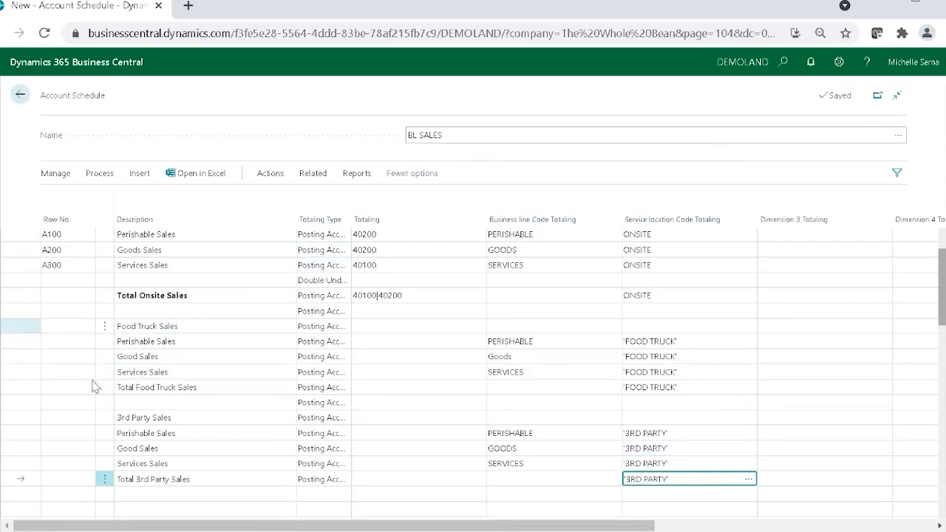
drag(228, 527, 475, 527)
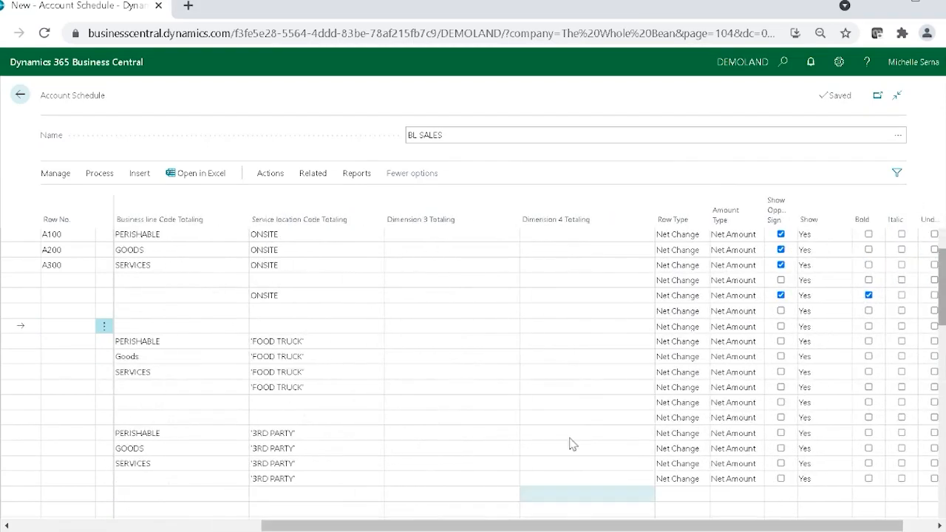
click(870, 327)
click(868, 386)
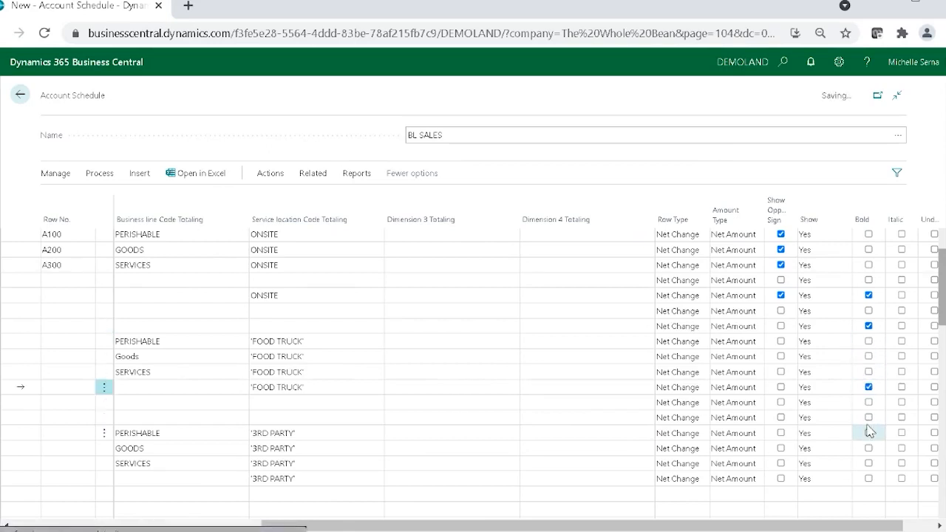
click(869, 418)
click(869, 479)
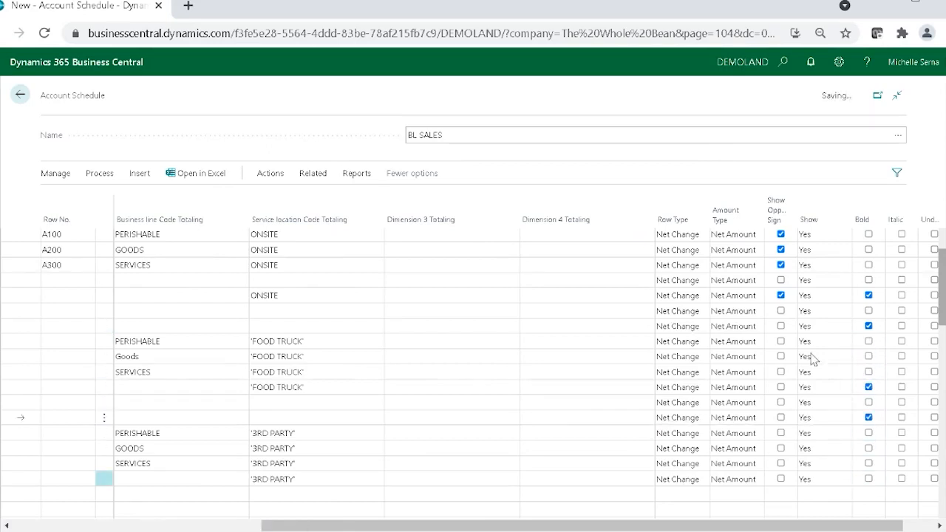
Step: Enable Show Opposite Sign for every food truck and 3rd party line, including the headings and totals
click(782, 326)
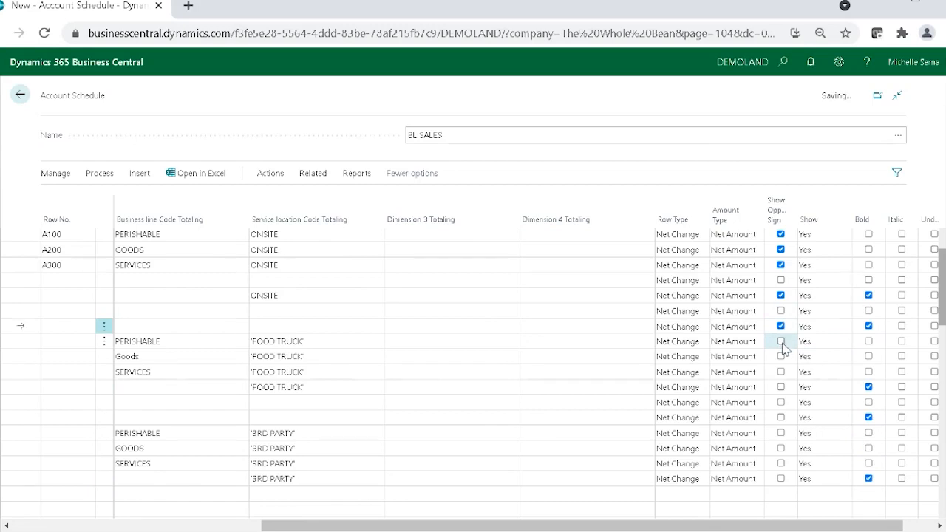
click(781, 341)
click(782, 357)
click(782, 372)
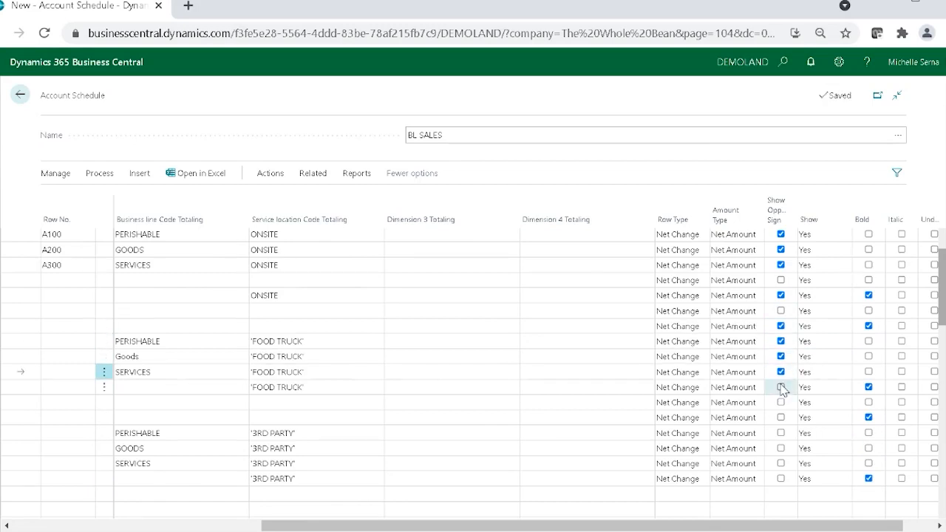
click(782, 417)
click(781, 433)
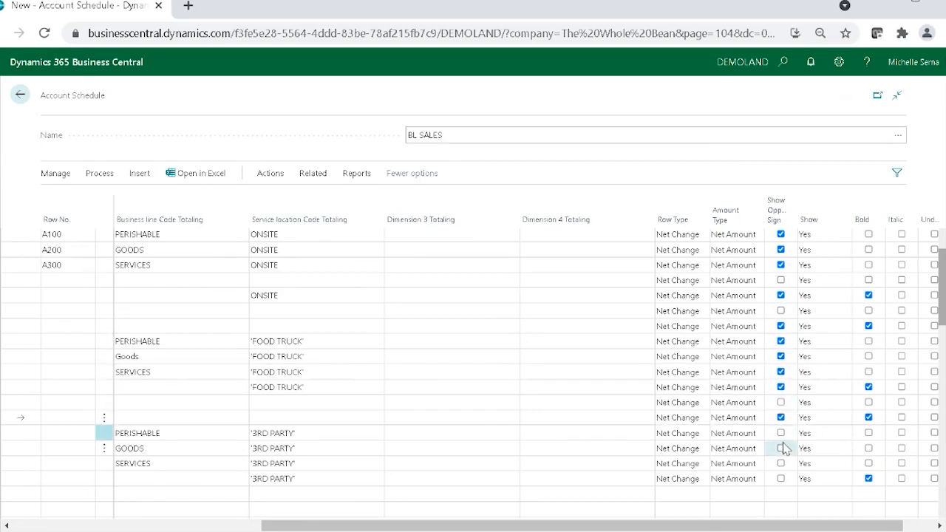
click(782, 449)
click(781, 464)
click(782, 479)
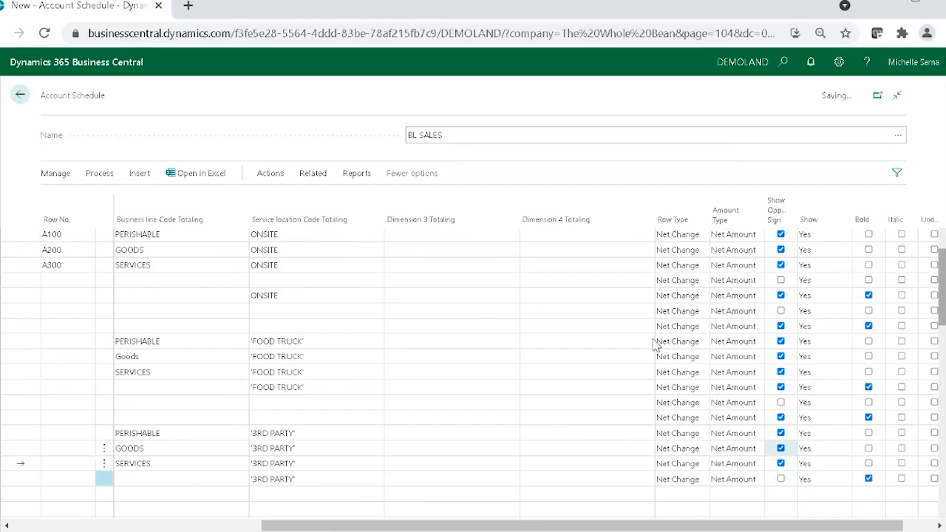
Step: Preview the schedule in the Overview, check the food truck and 3rd party amounts, and return to the schedule lines
drag(546, 526, 59, 503)
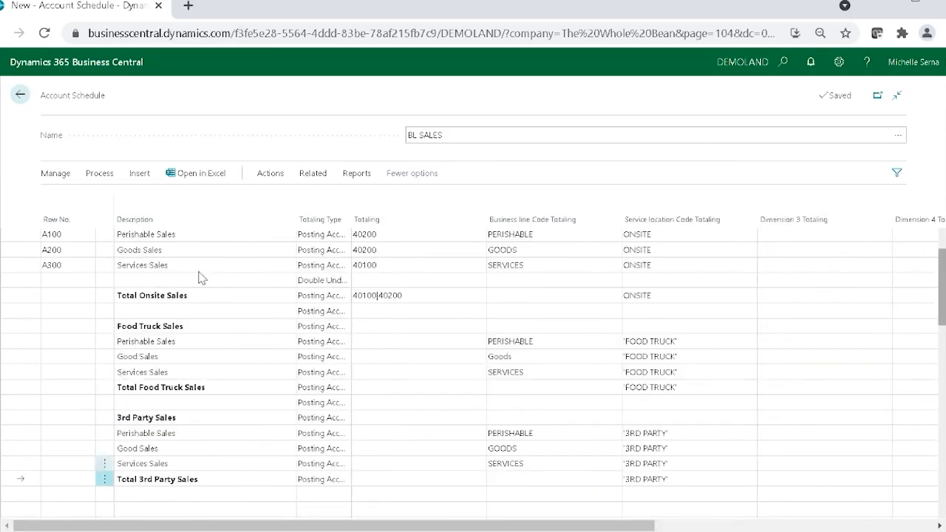
click(237, 418)
scroll(236, 425, up, 1)
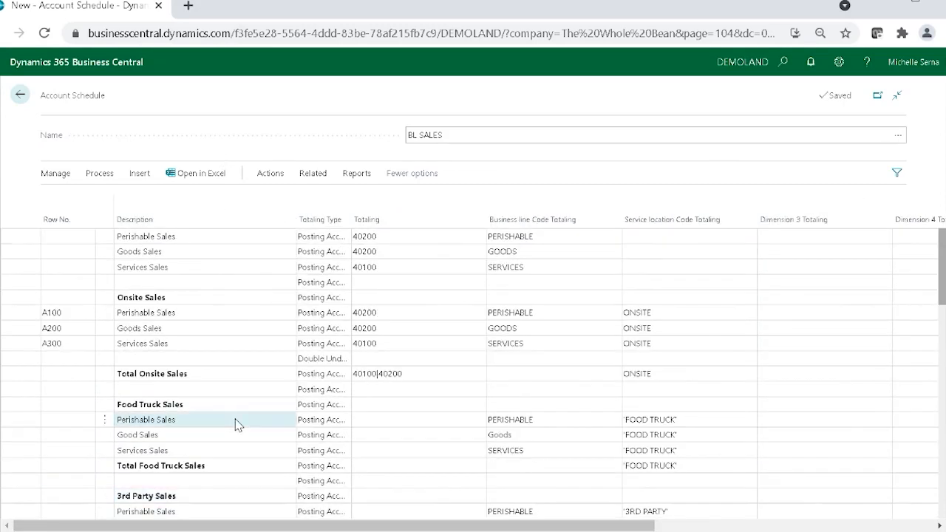
click(87, 180)
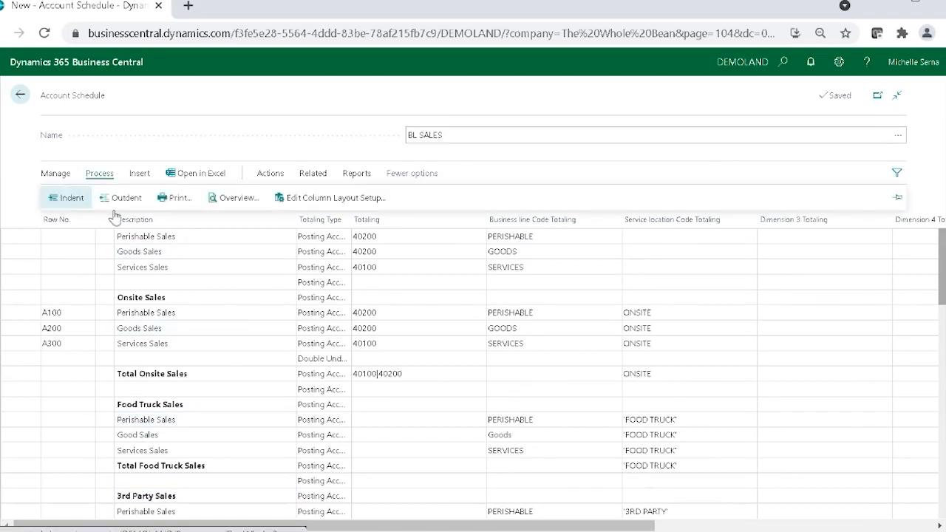
click(221, 198)
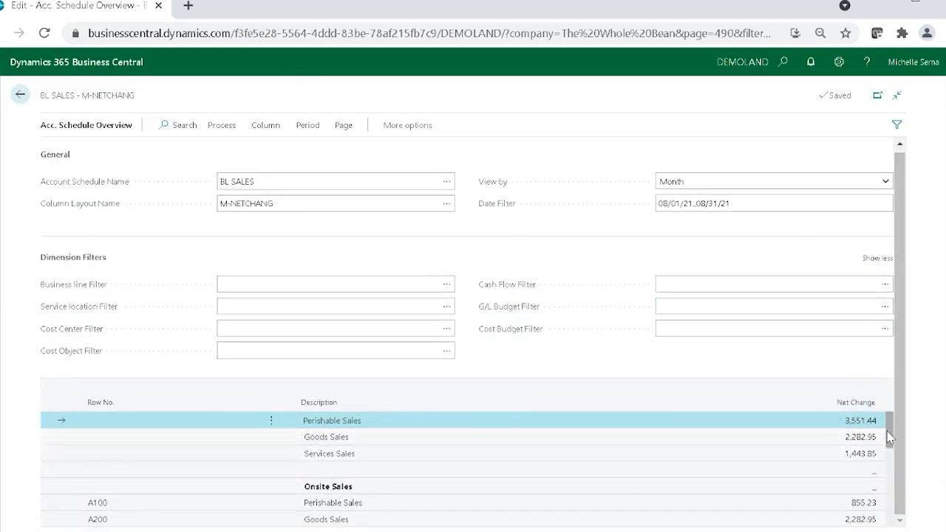
mouse_move(890, 436)
mouse_down()
mouse_move(890, 452)
mouse_move(888, 422)
mouse_up()
mouse_move(889, 430)
mouse_down()
mouse_move(893, 459)
mouse_move(892, 429)
mouse_up()
click(21, 94)
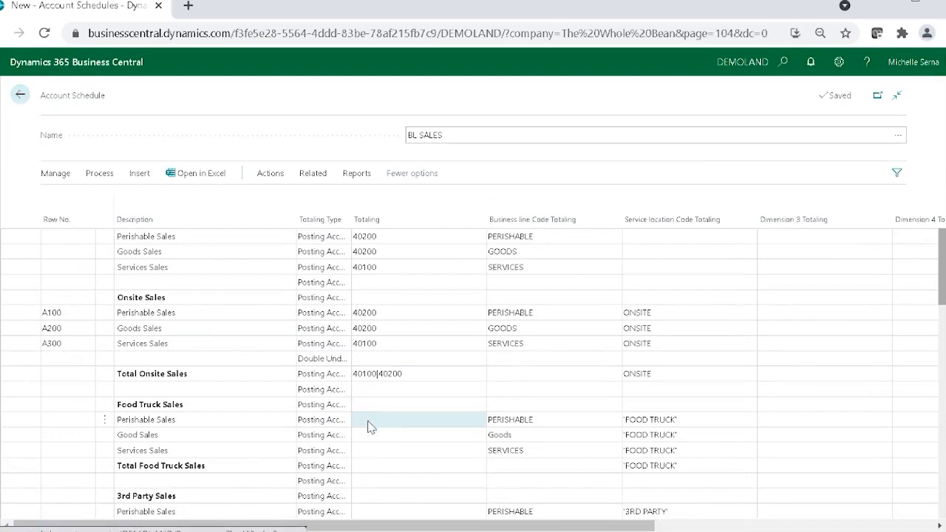
Step: Set the food truck lines' Totaling to 40200 for Perishable Sales and Good Sales, and 40100 for Services Sales
click(374, 420)
text(40200)
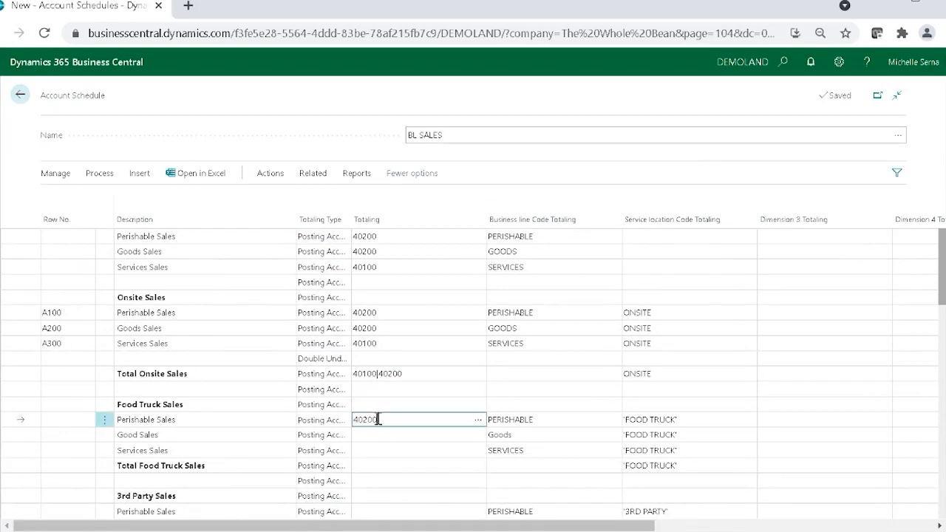
key(Down)
text(4020)
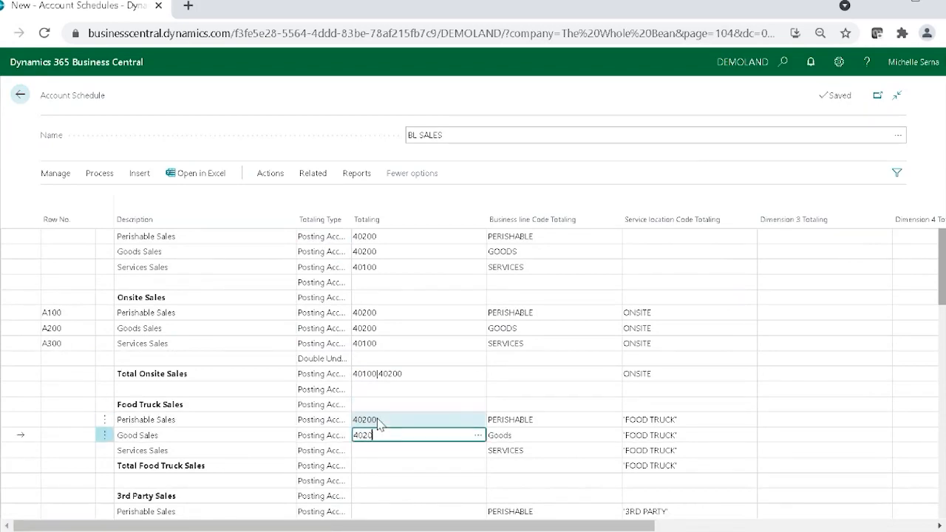
text(0)
key(Down)
text(401)
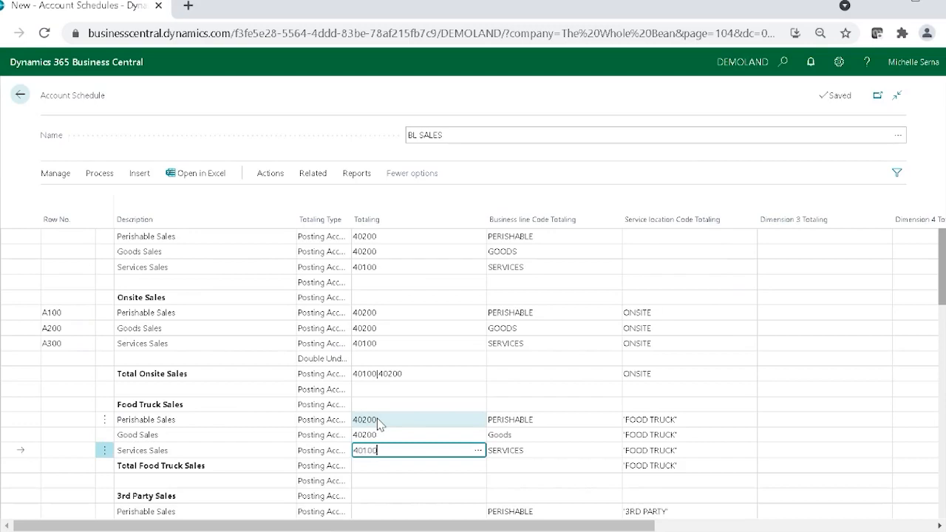
Step: Set the 3rd party lines' Totaling to 40200 for Perishable Sales and Good Sales, and 40100 for Services Sales
key(Down)
key(Down)
key(Down)
key(Down)
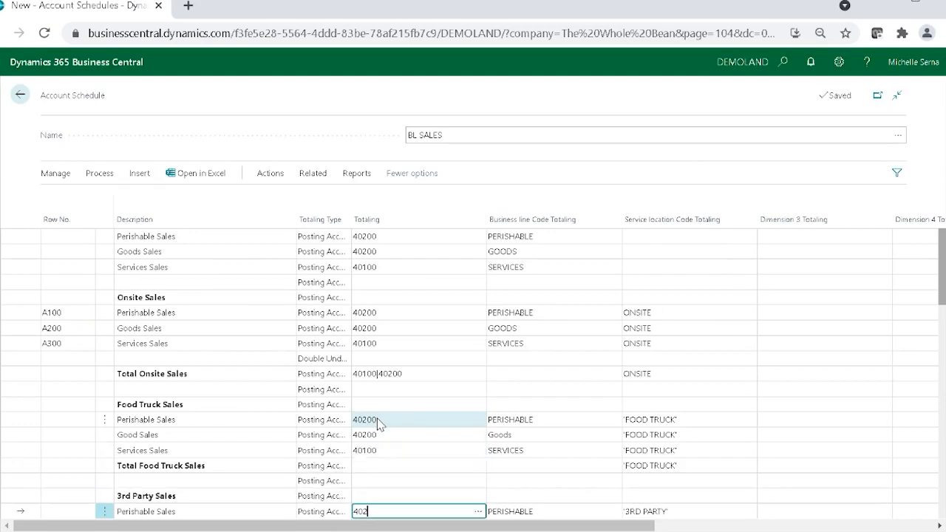
text(40200)
key(Down)
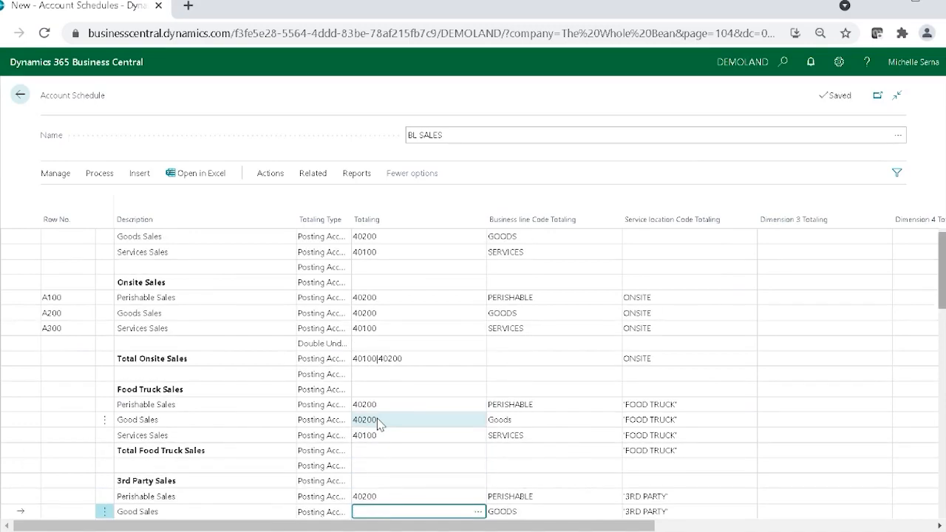
key(Down)
text(4)
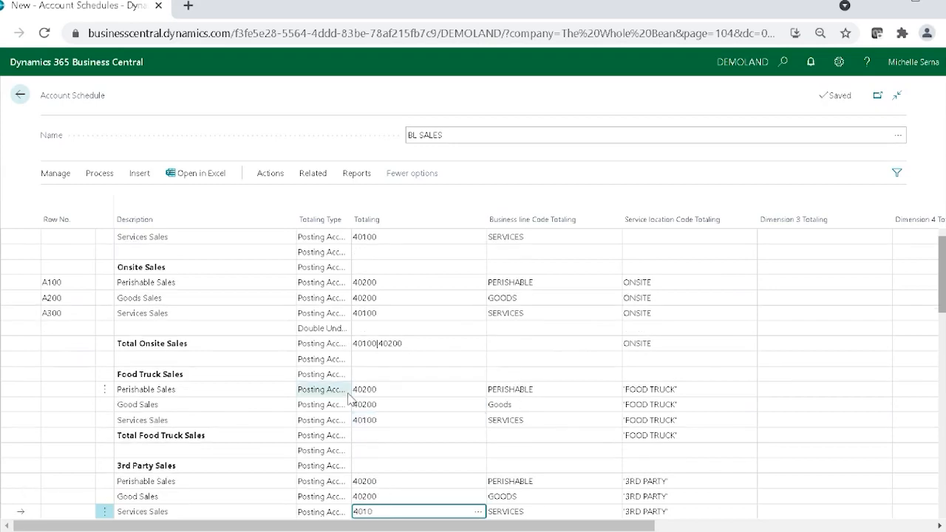
Step: Preview the BL SALES schedule in the Overview, check the net change of the onsite, food truck and 3rd party lines, and return
click(99, 173)
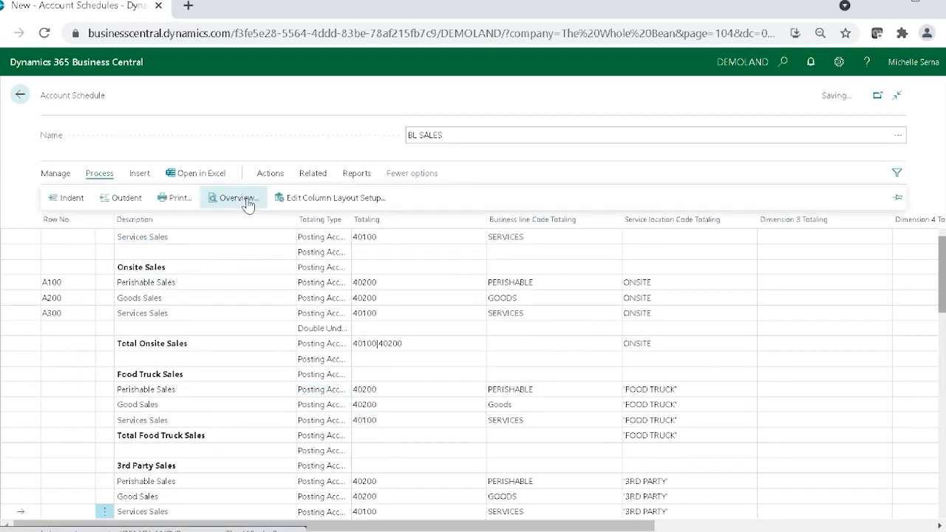
click(249, 203)
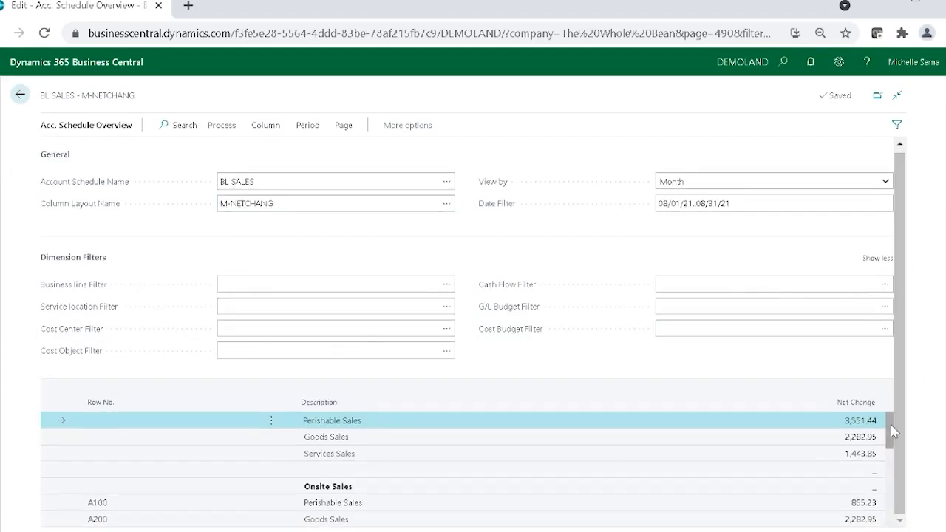
drag(891, 425, 889, 452)
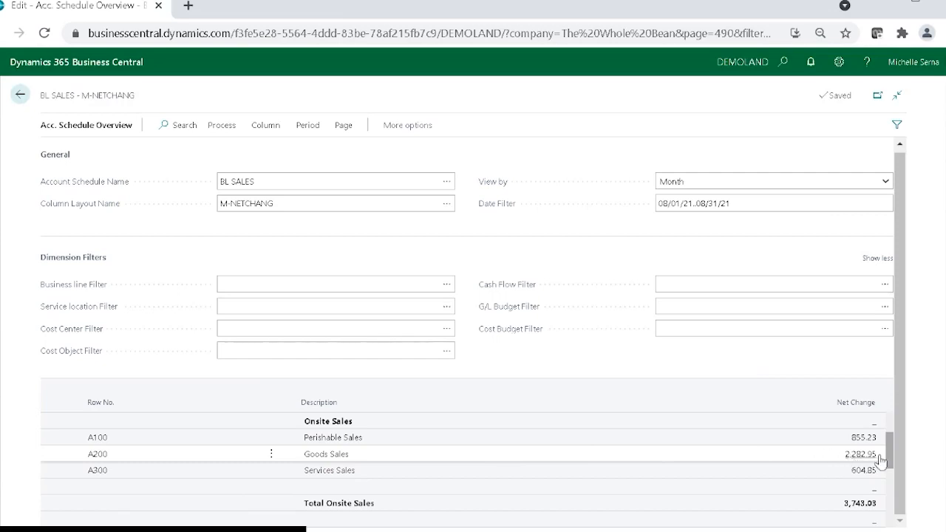
drag(892, 454, 893, 480)
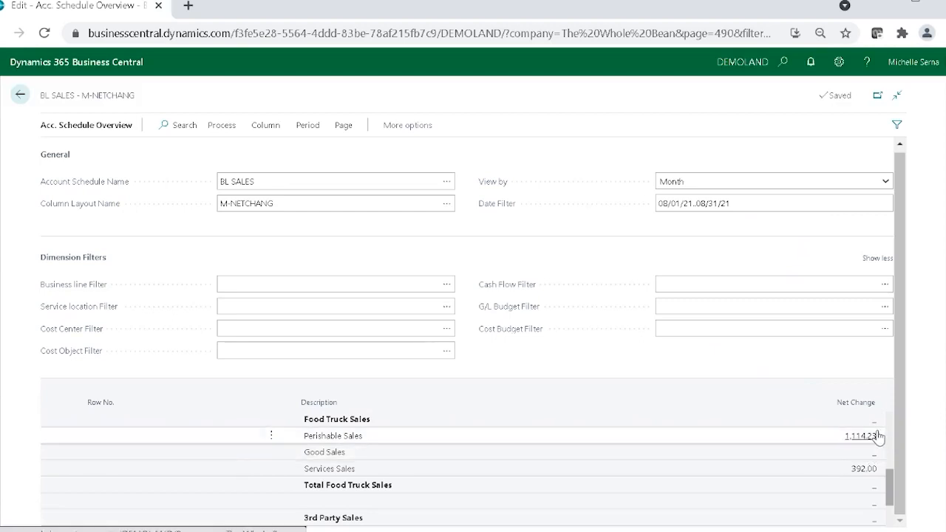
drag(892, 480, 892, 510)
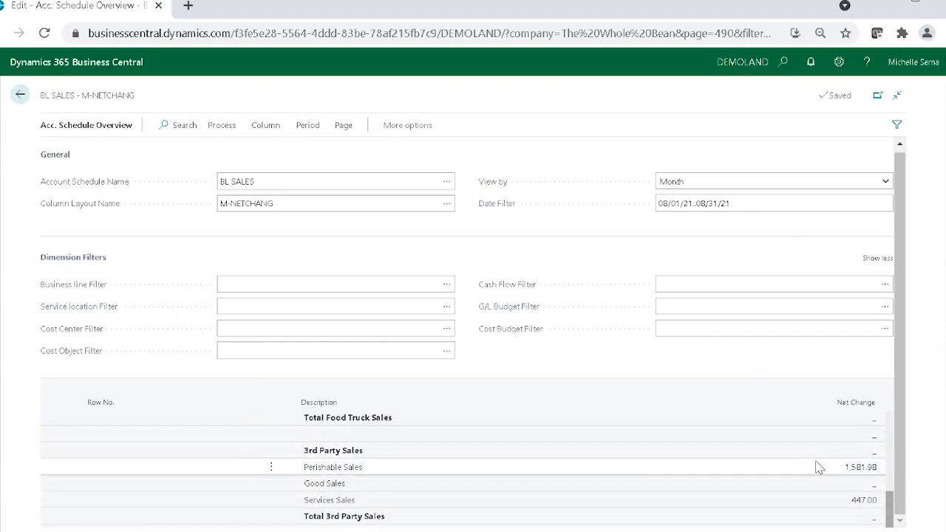
click(21, 97)
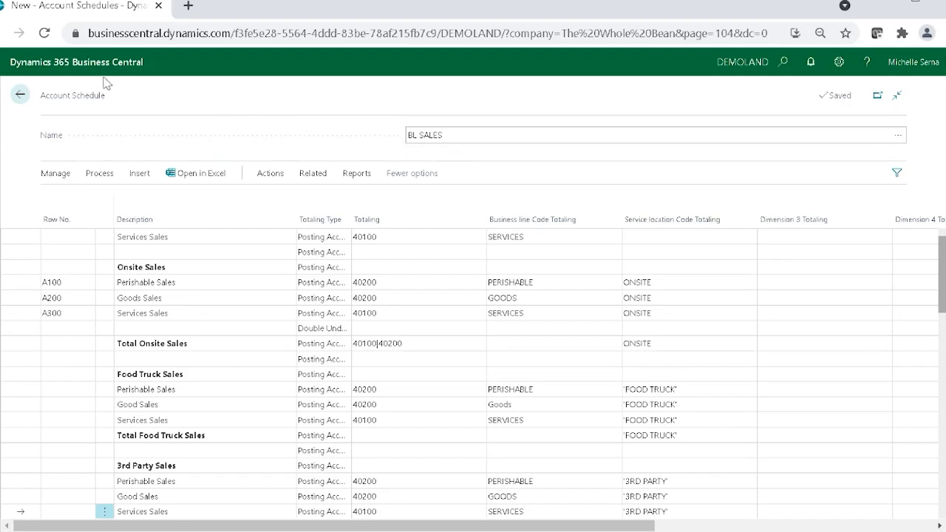
Step: Create an account schedule named DR SALES with the description Sales By Drink and the analysis view DR BY LOCN
click(21, 95)
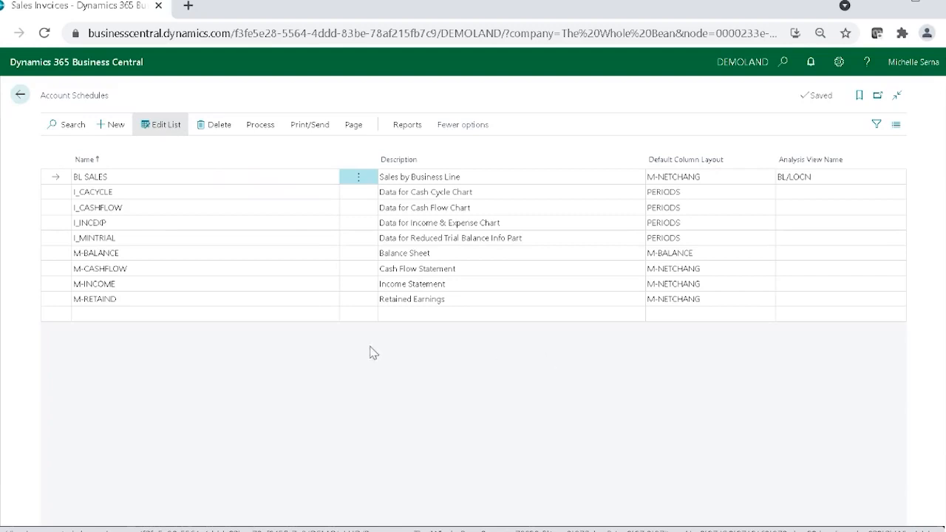
click(111, 127)
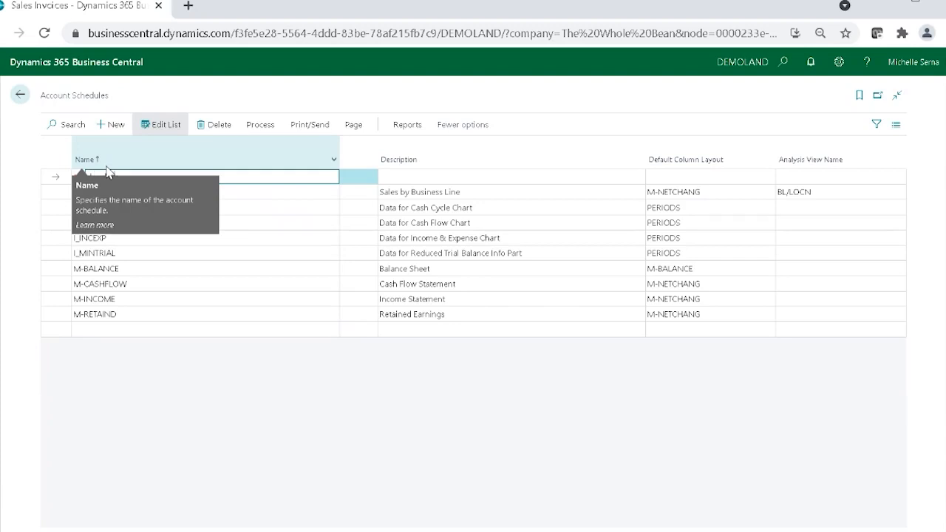
key(Tab)
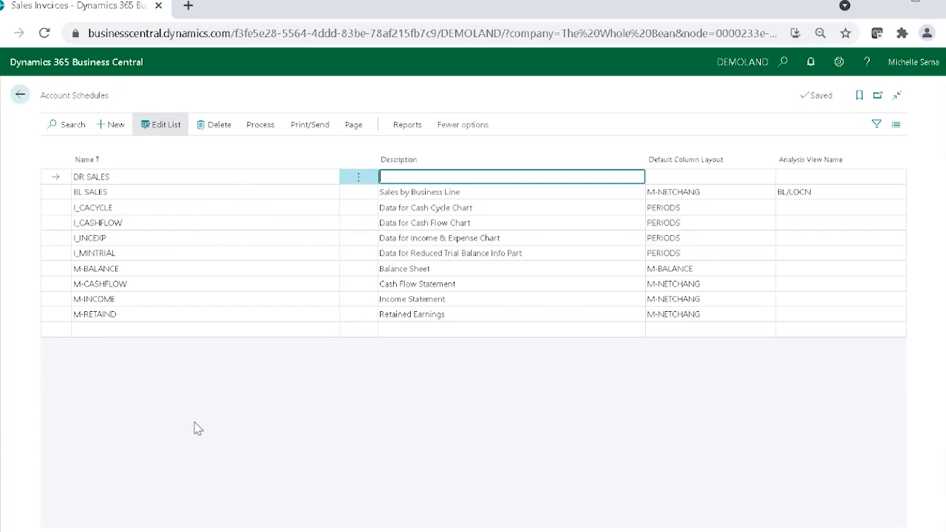
text(Sales By Drink)
click(894, 181)
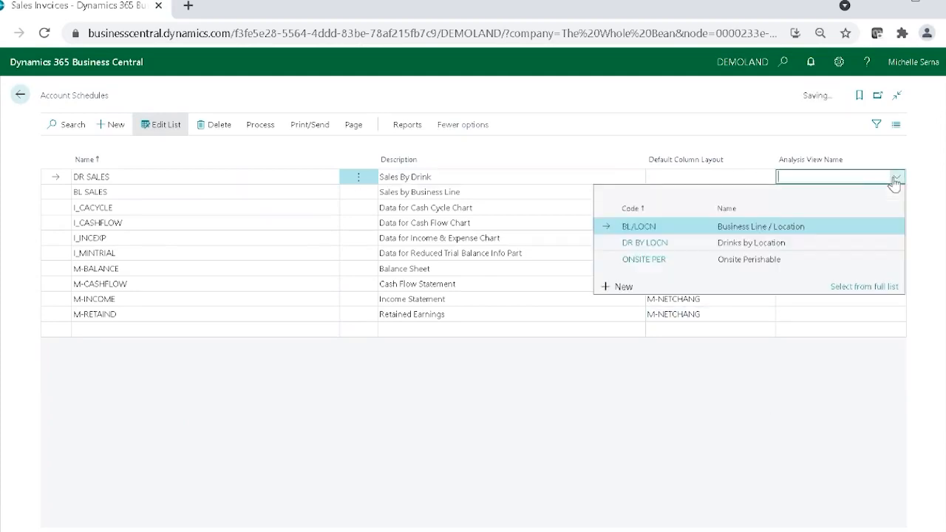
click(706, 246)
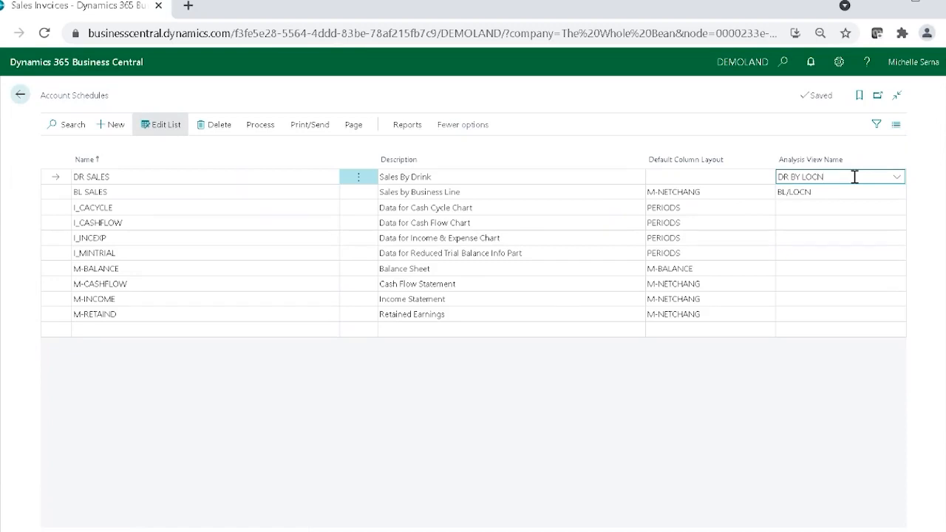
click(252, 131)
click(244, 153)
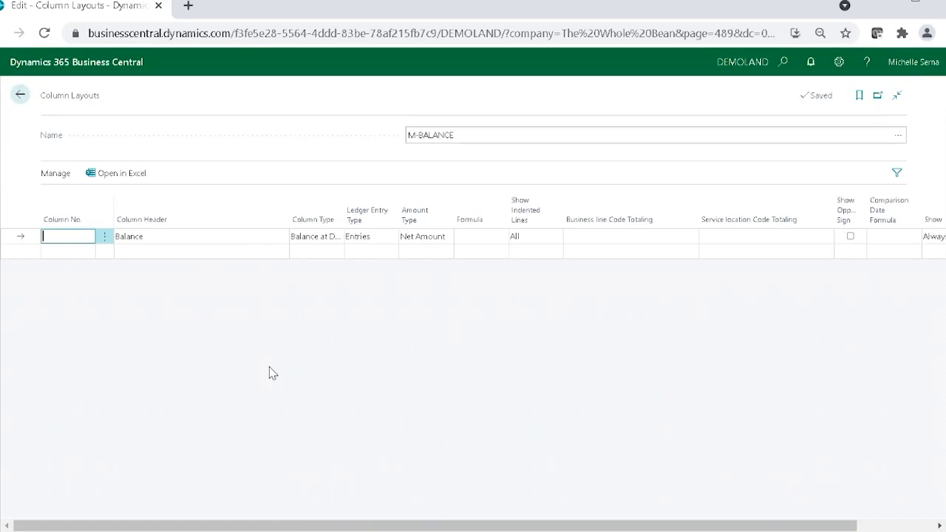
click(16, 96)
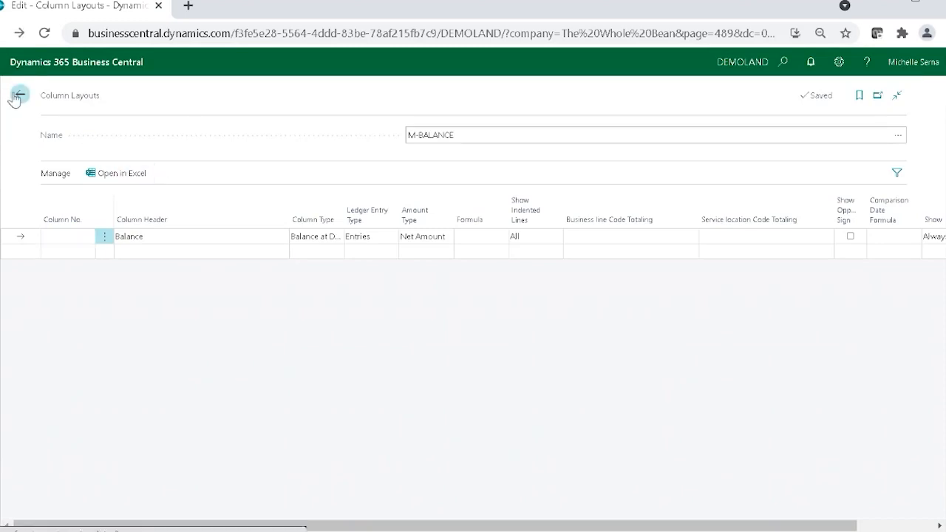
Step: Open the DR SALES schedule for editing and browse the DRINKS dimension values available for Drinks Code Totaling without choosing one
click(260, 126)
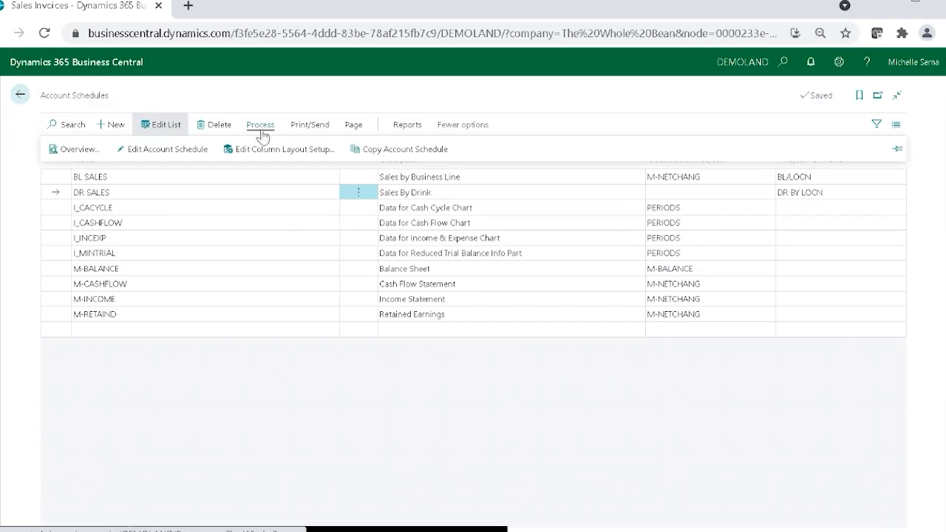
click(165, 151)
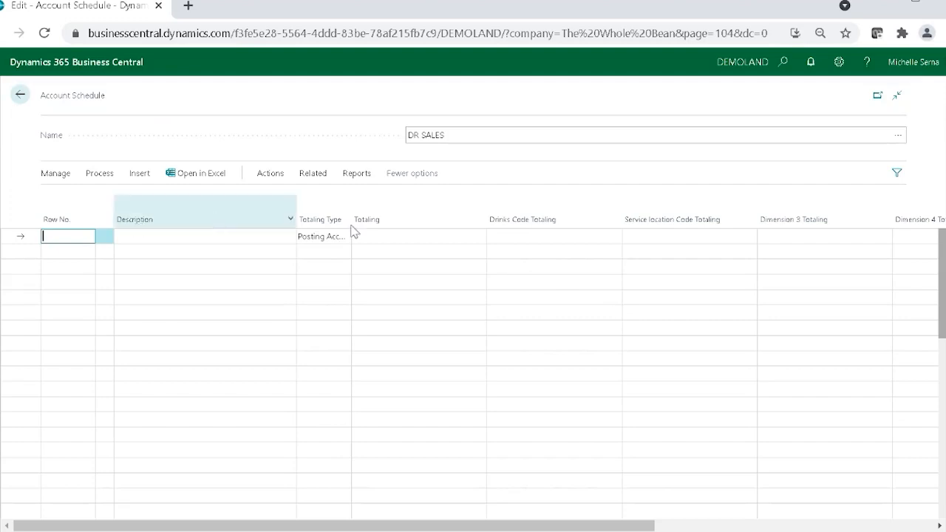
click(608, 238)
click(613, 244)
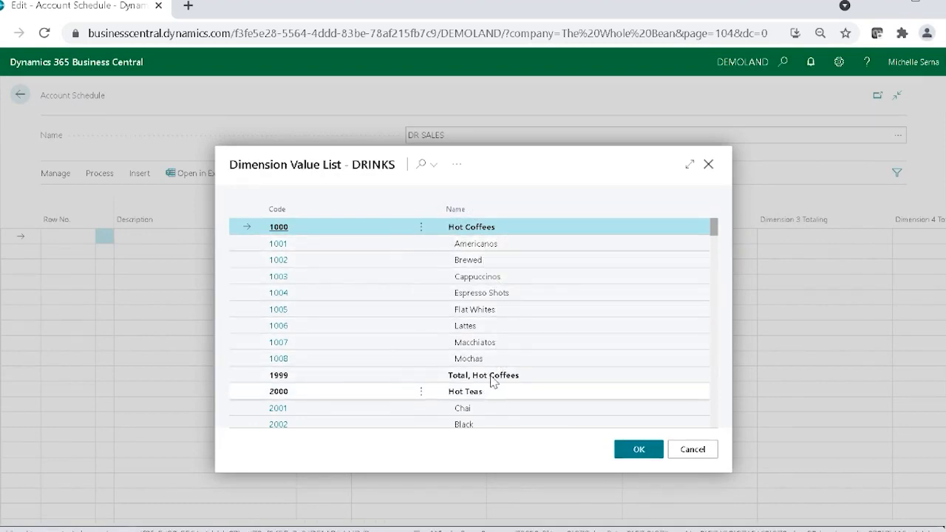
scroll(501, 373, down, 1)
scroll(503, 372, down, 1)
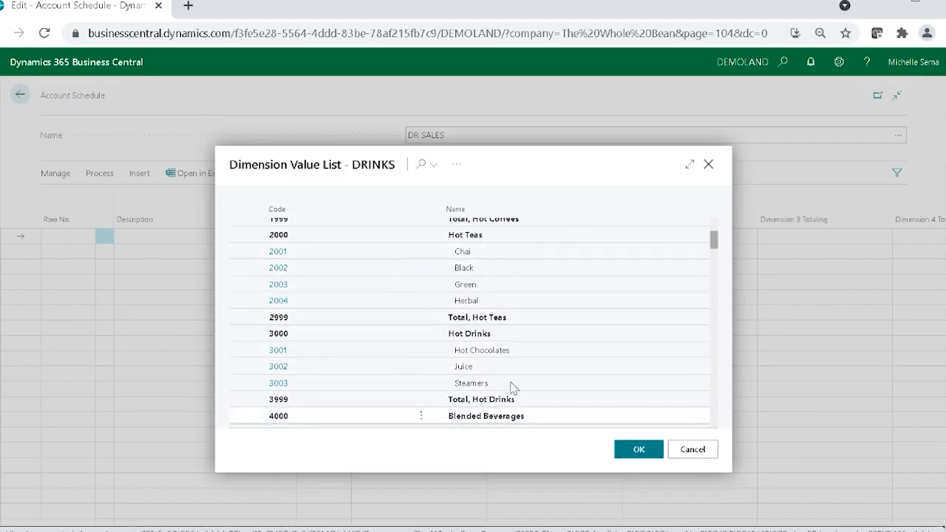
scroll(513, 377, down, 2)
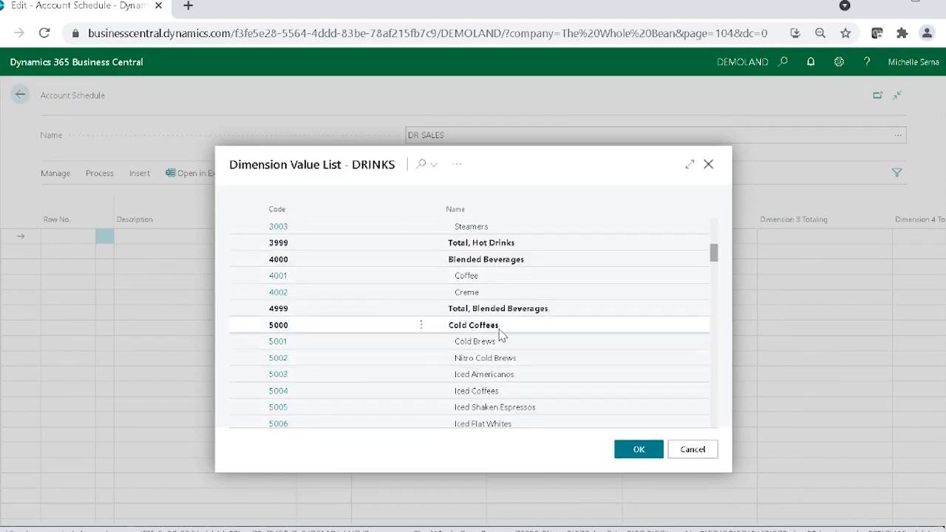
scroll(549, 348, up, 5)
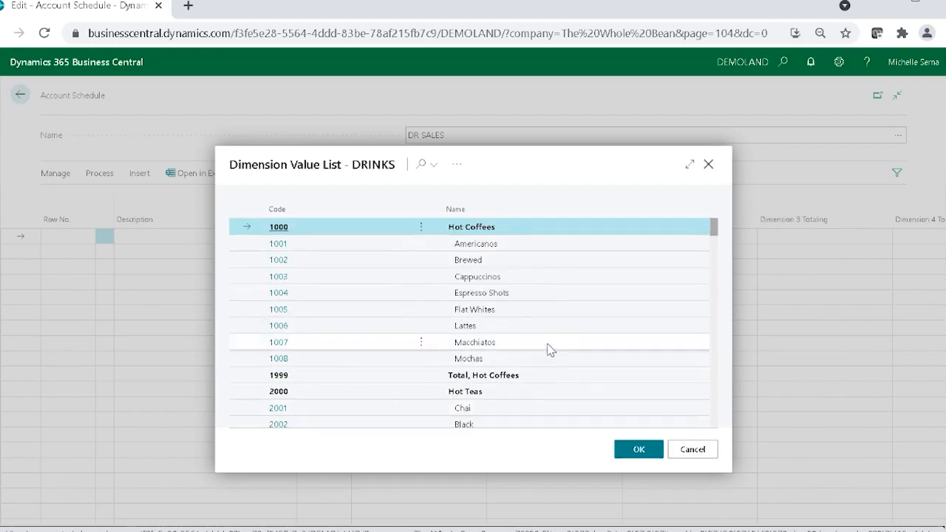
click(694, 451)
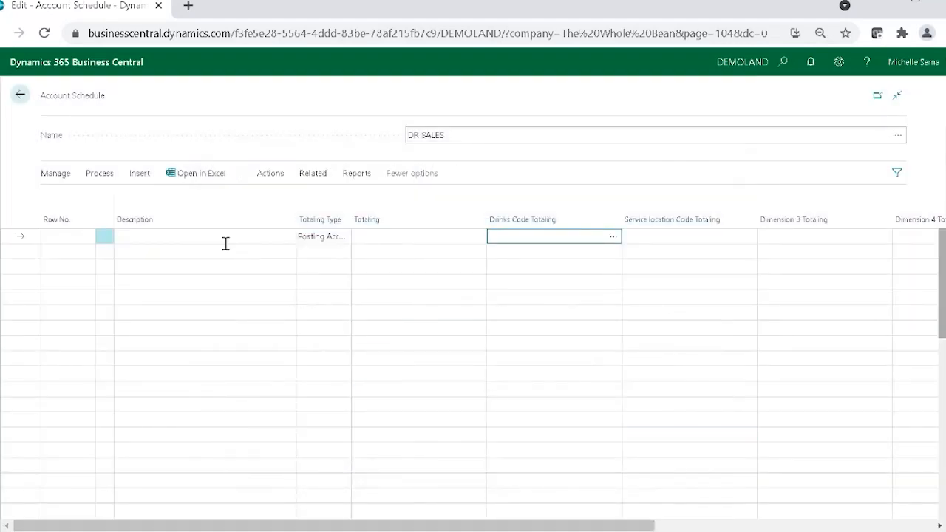
Step: Add a first schedule line with Row No. H1000 and the description Hot Beverage Sales
click(82, 237)
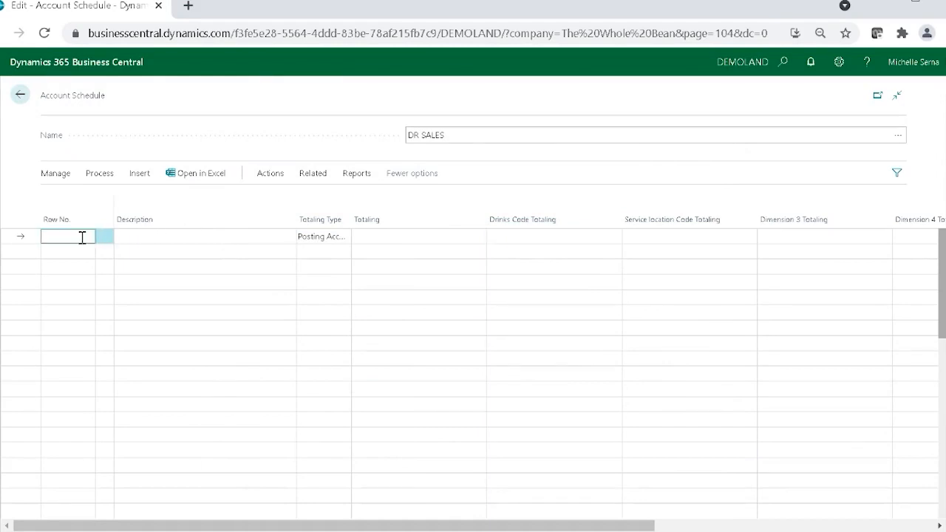
text(H1000)
key(Tab)
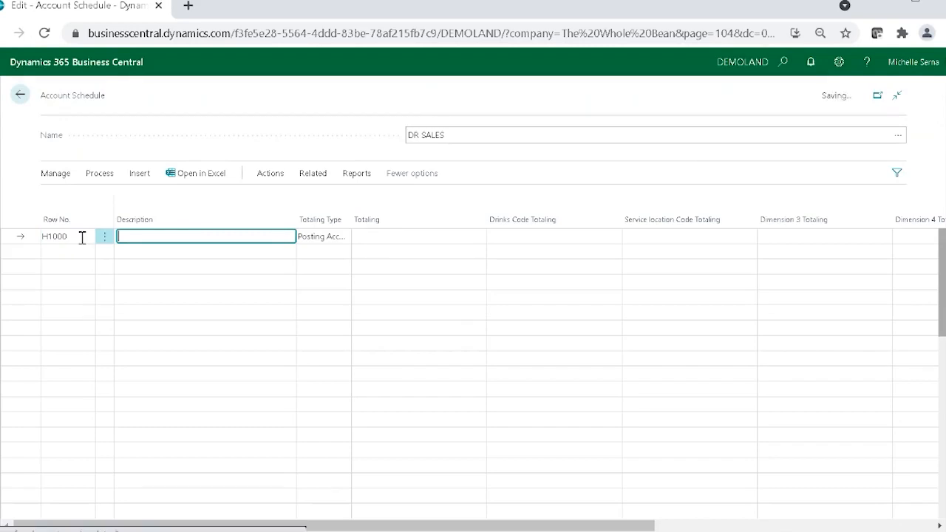
text(Hot BEverage)
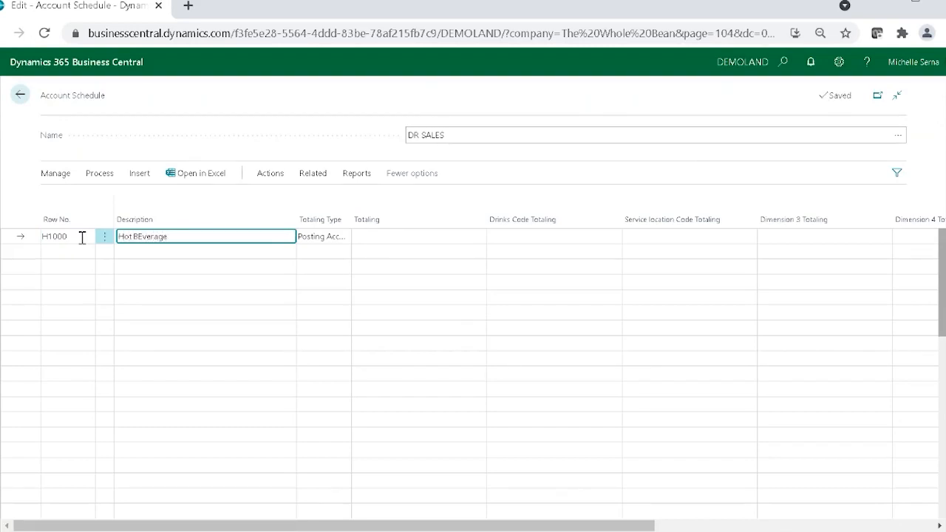
text( Sales)
click(142, 236)
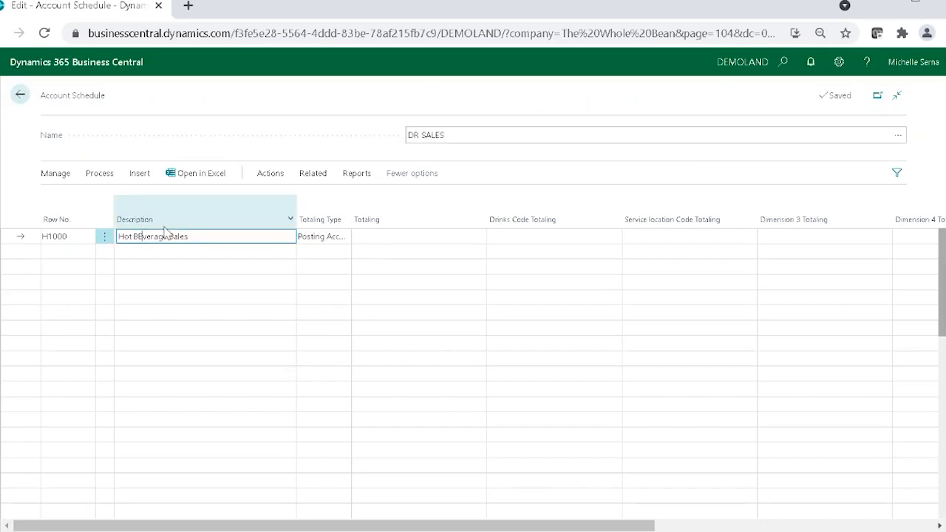
key(BackSpace)
text(e)
click(316, 240)
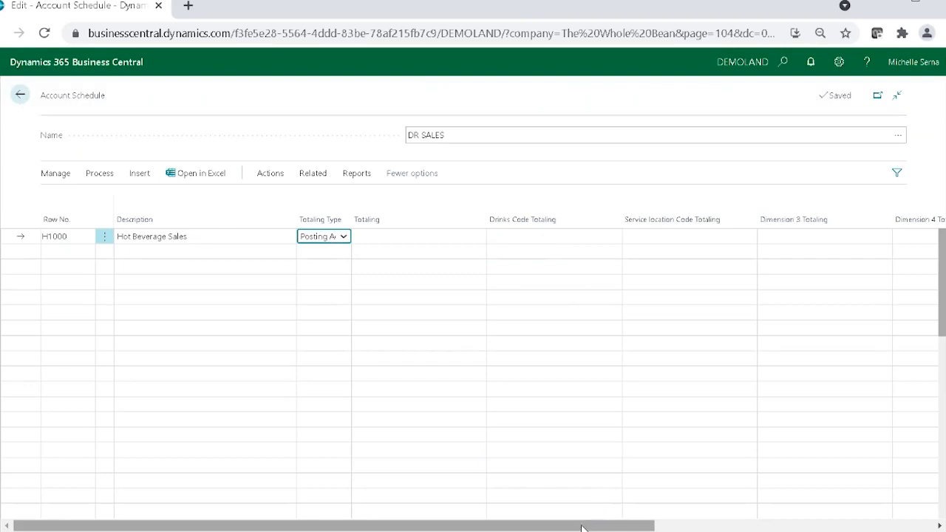
Step: Make the Hot Beverage Sales heading line bold
drag(605, 525, 834, 518)
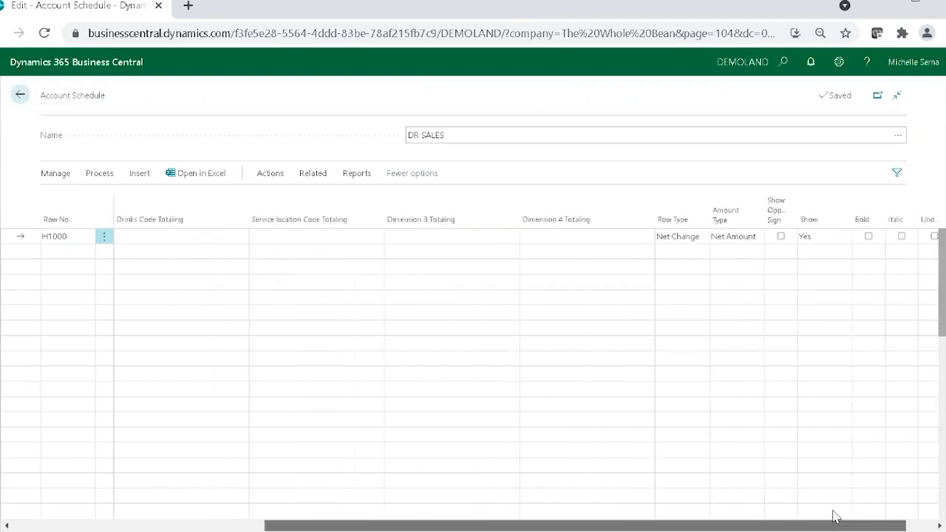
click(868, 236)
drag(898, 517, 476, 513)
Step: Add line P1000 below the heading and set its Drinks Code Totaling to the Hot Coffees range 1000..1999
click(68, 252)
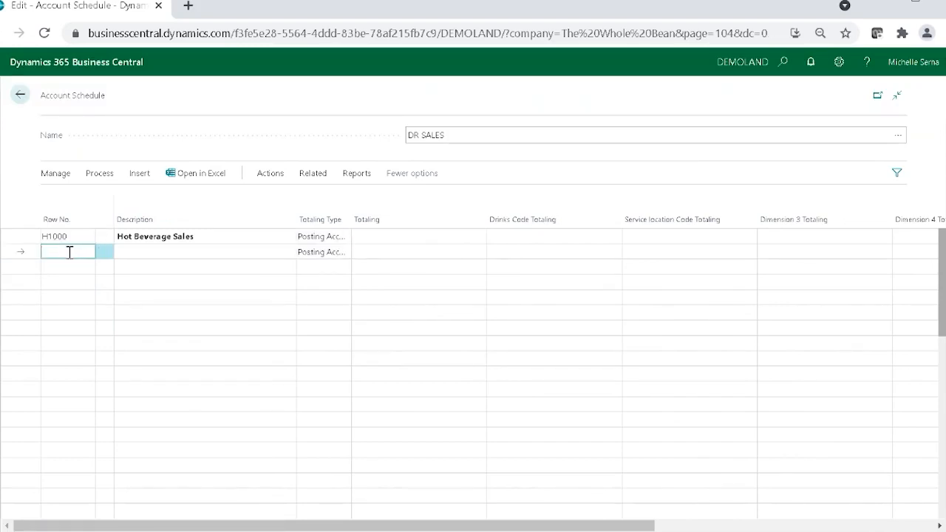
text(P1000)
key(Tab)
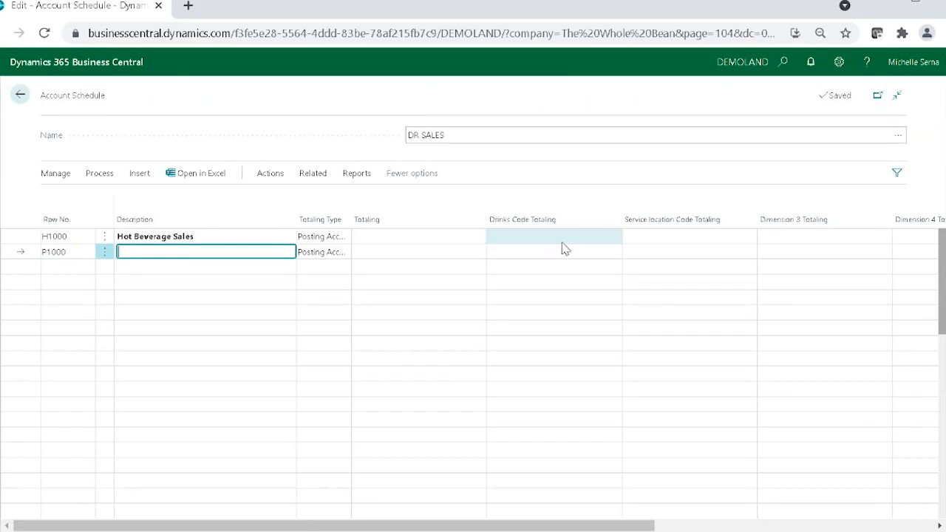
click(607, 255)
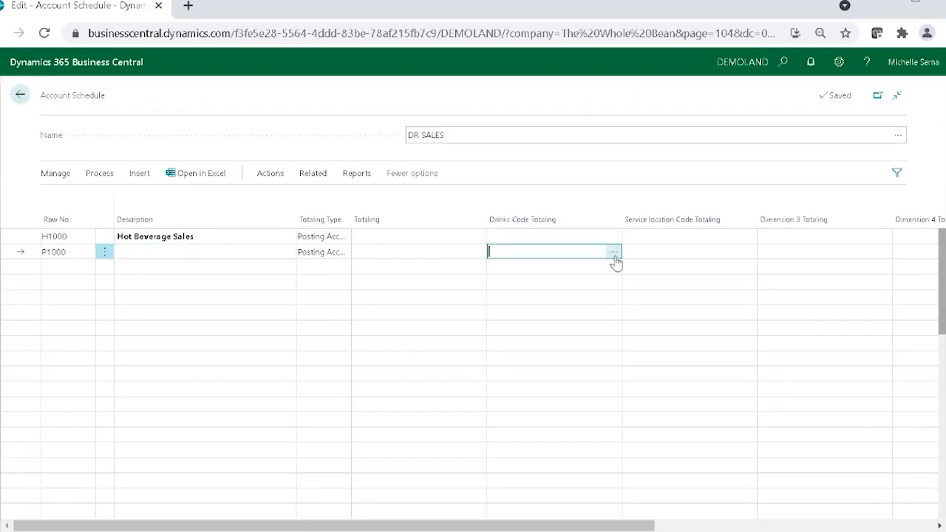
click(613, 255)
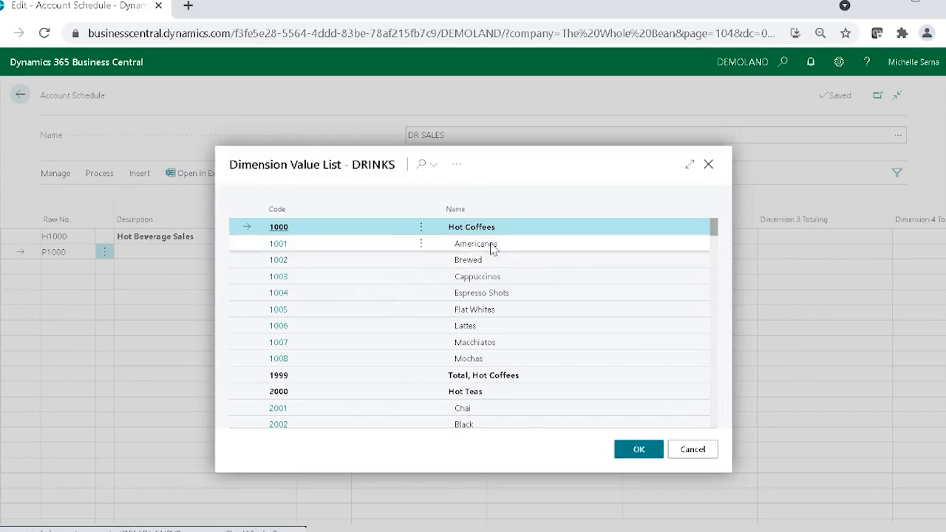
shift+click(501, 377)
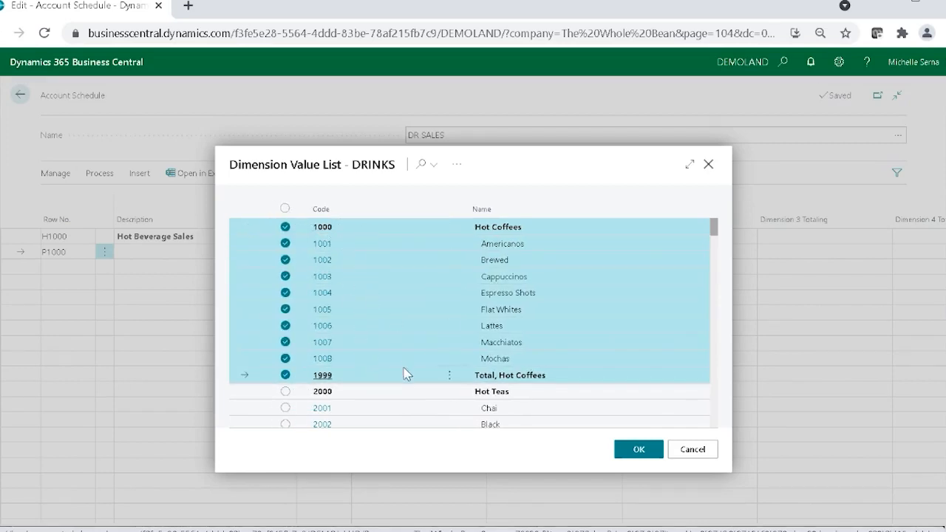
click(631, 453)
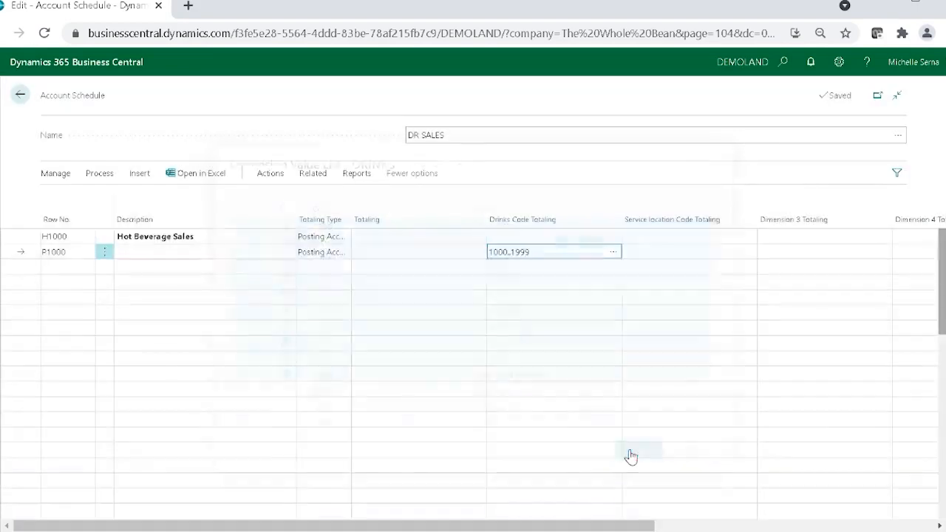
Step: Give line P1000 the description Hot Coffee Sales
click(250, 253)
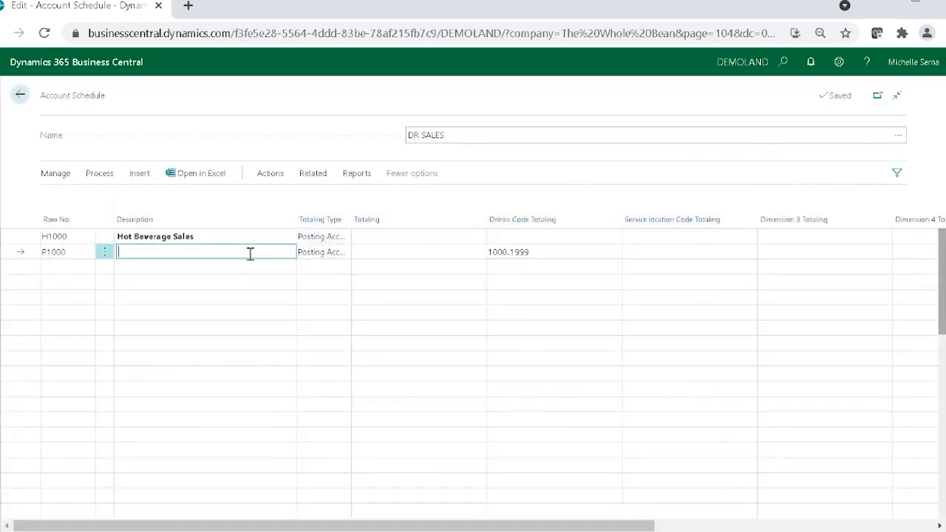
text(Hot Coffee Sales)
key(Tab)
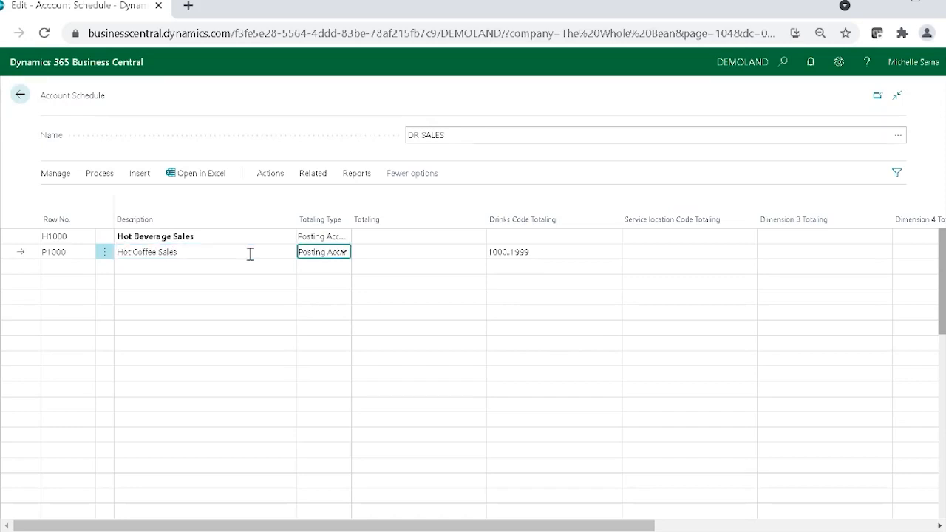
Step: Set the Hot Coffee Sales line's Totaling to account 40200 and enable Show Opposite Sign for it
click(459, 254)
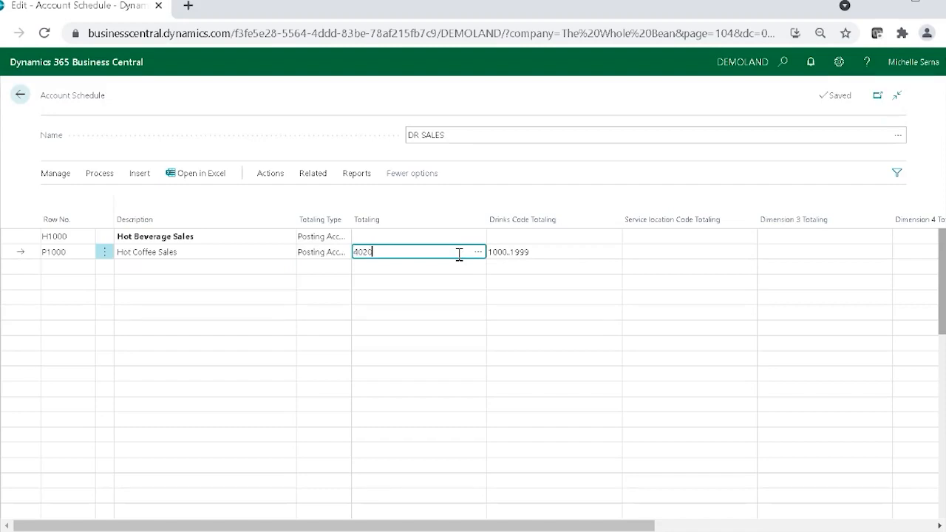
key(Tab)
key(Tab)
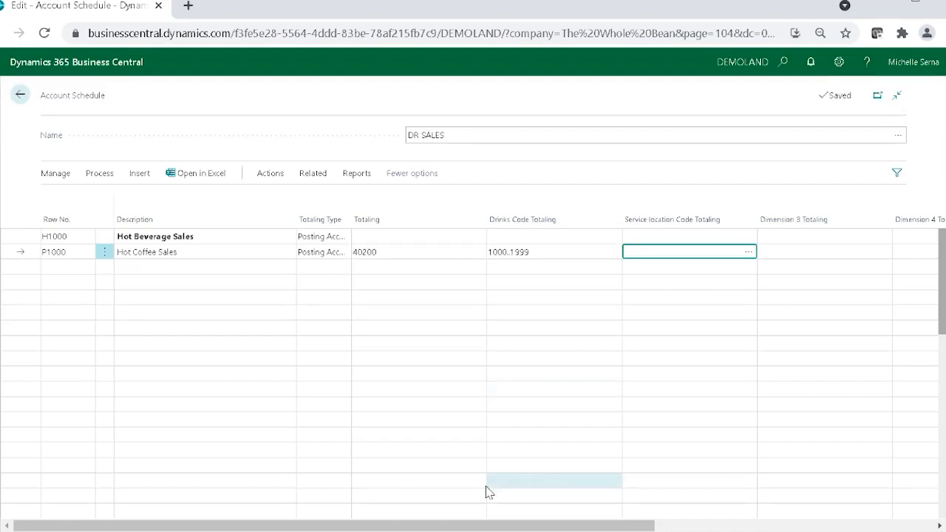
drag(486, 527, 677, 527)
click(916, 251)
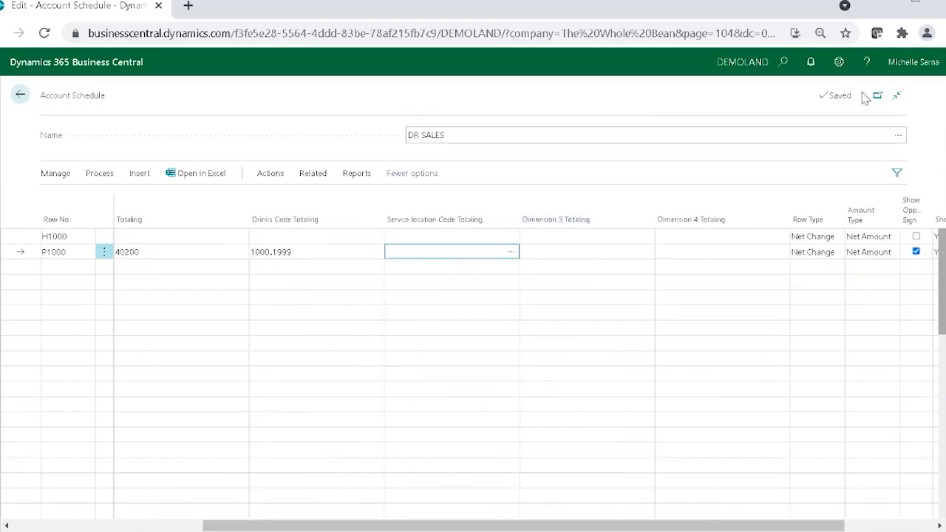
Step: Personalize the account schedule page to hide the Dimension 3, Service location Code and Dimension 4 Totaling columns
click(836, 65)
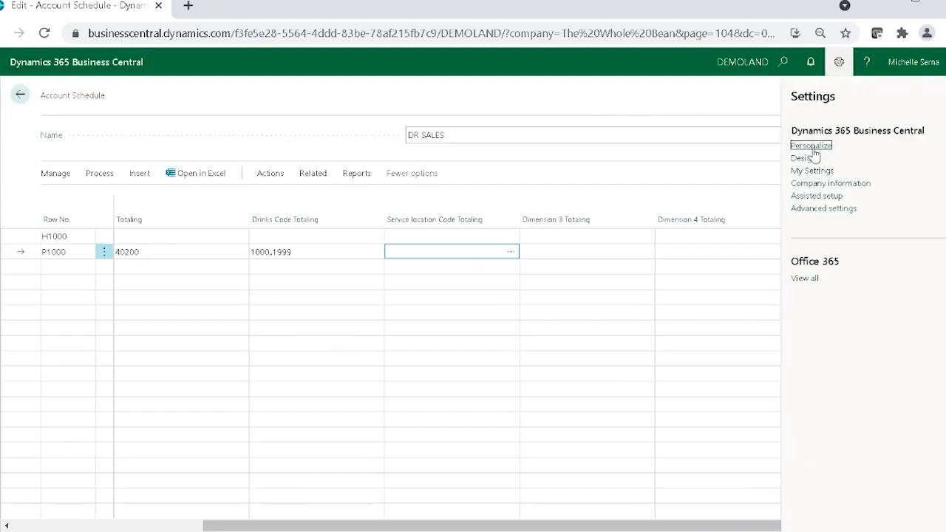
click(816, 150)
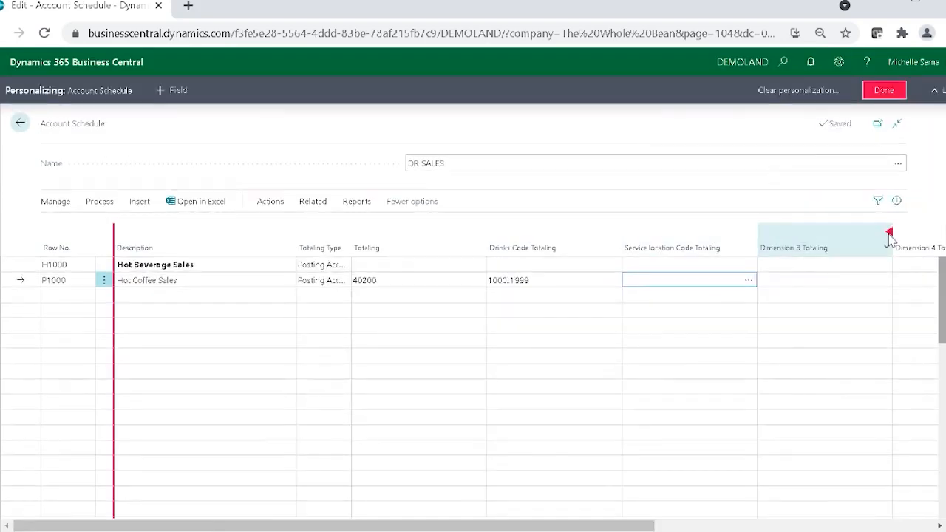
click(890, 235)
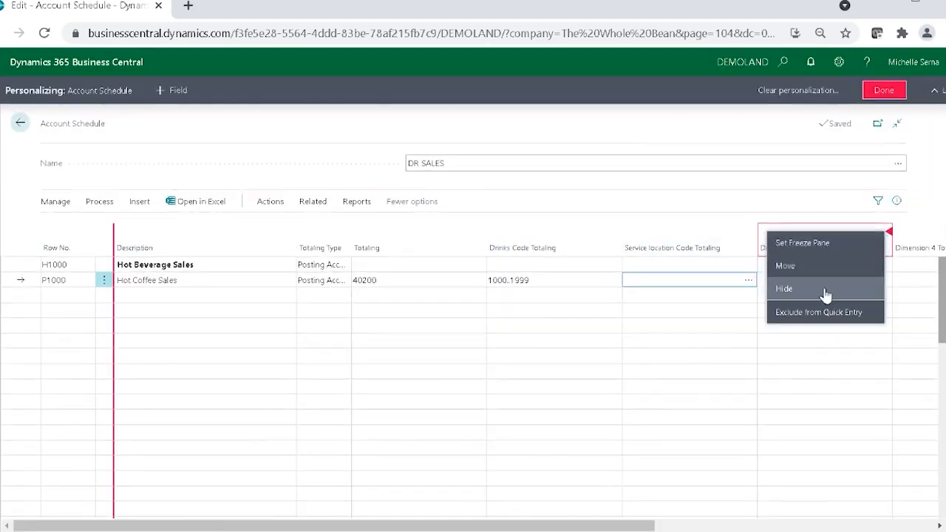
click(753, 238)
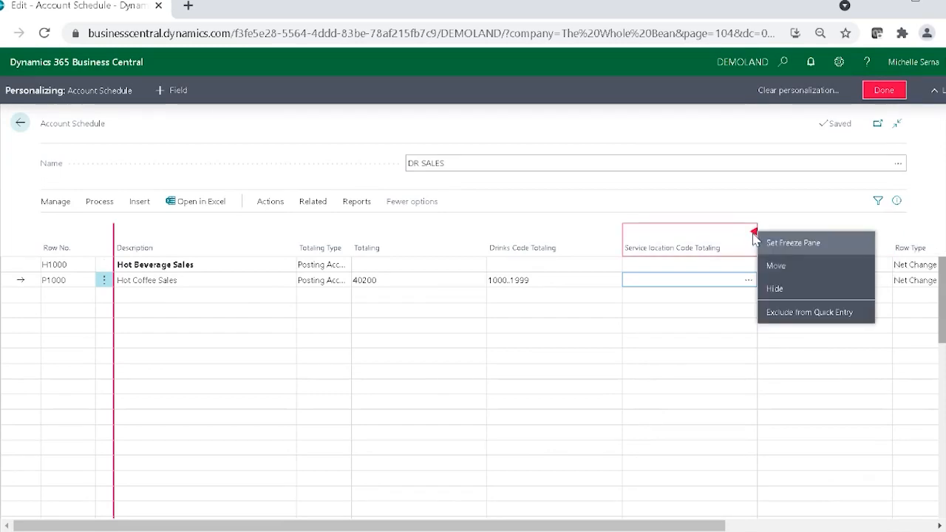
click(773, 287)
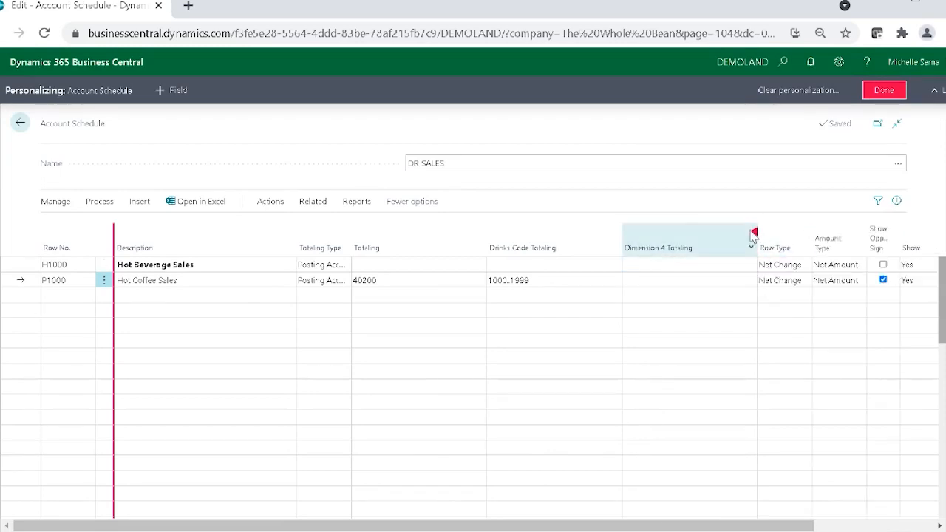
click(754, 236)
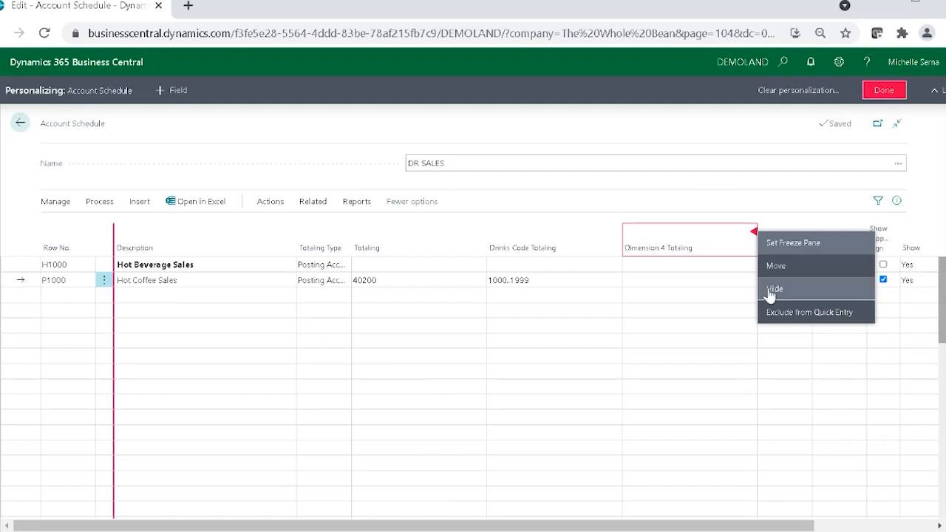
click(773, 288)
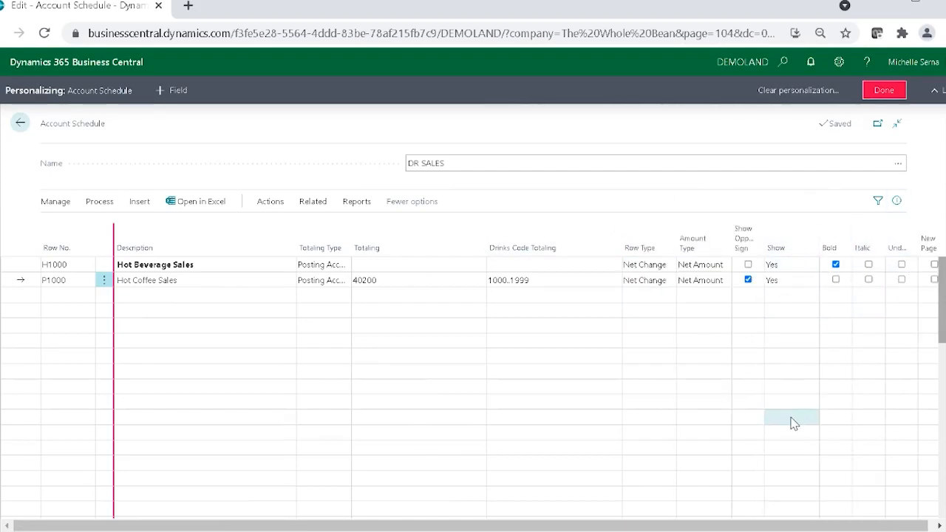
click(885, 91)
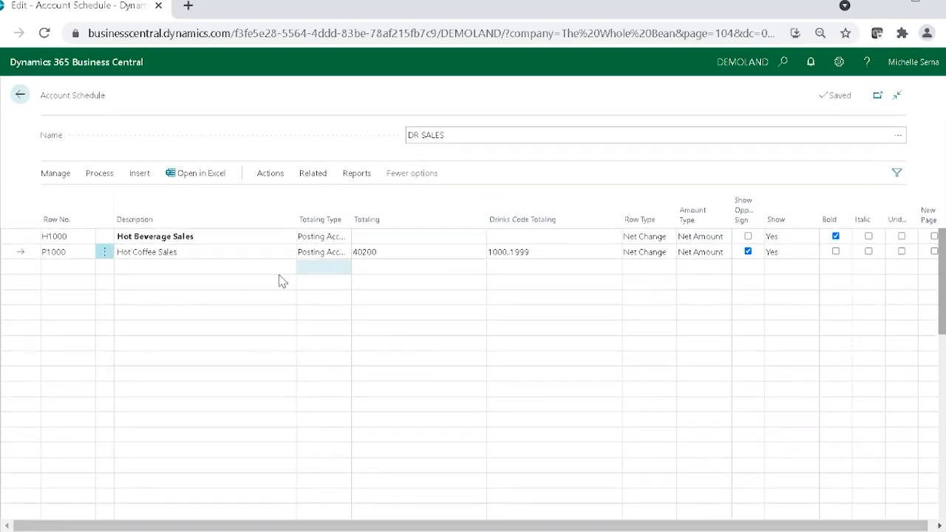
Step: Add a line below Hot Coffee Sales and set its Drinks Code Totaling to the Hot Teas range 2000..2999
click(74, 269)
click(613, 269)
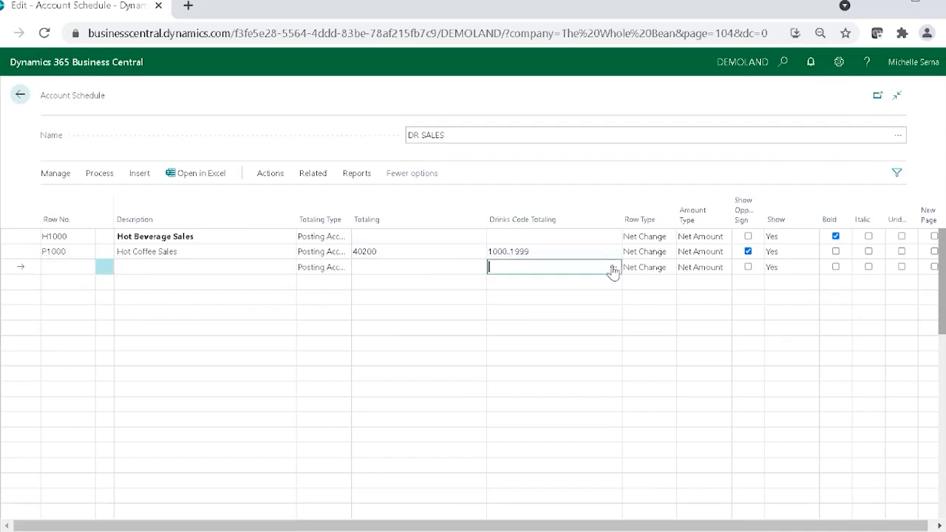
click(618, 269)
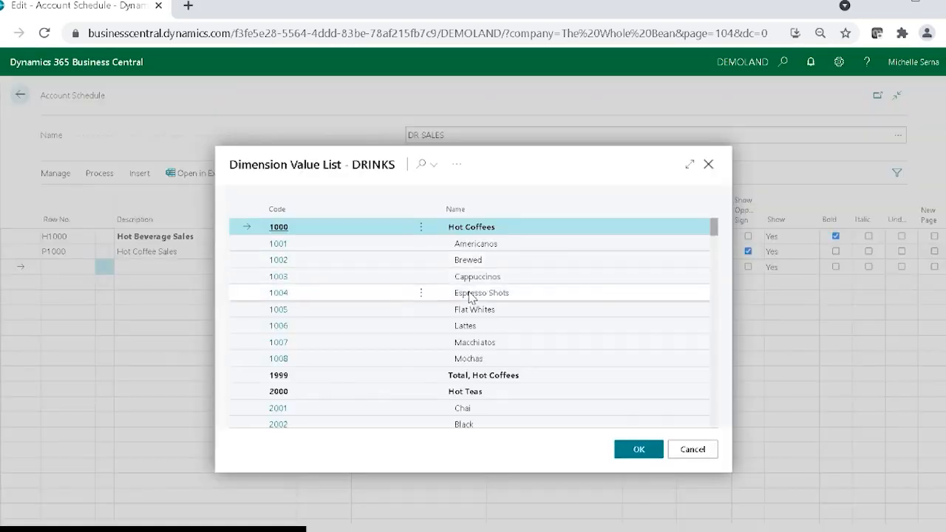
click(511, 392)
scroll(513, 393, down, 1)
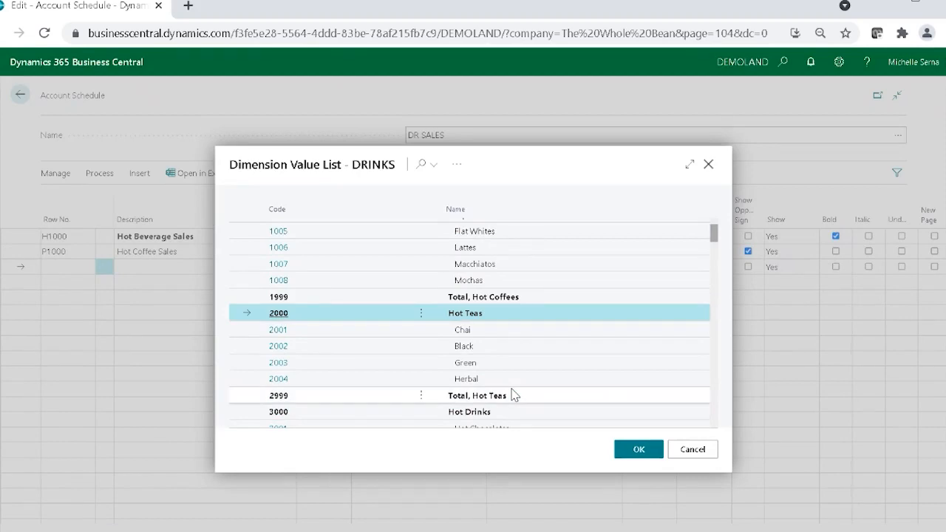
shift+click(518, 398)
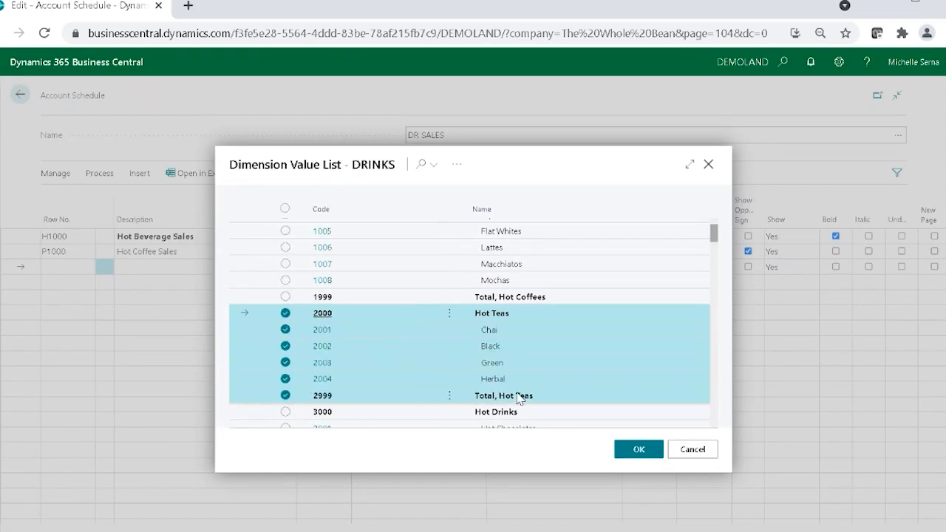
click(634, 450)
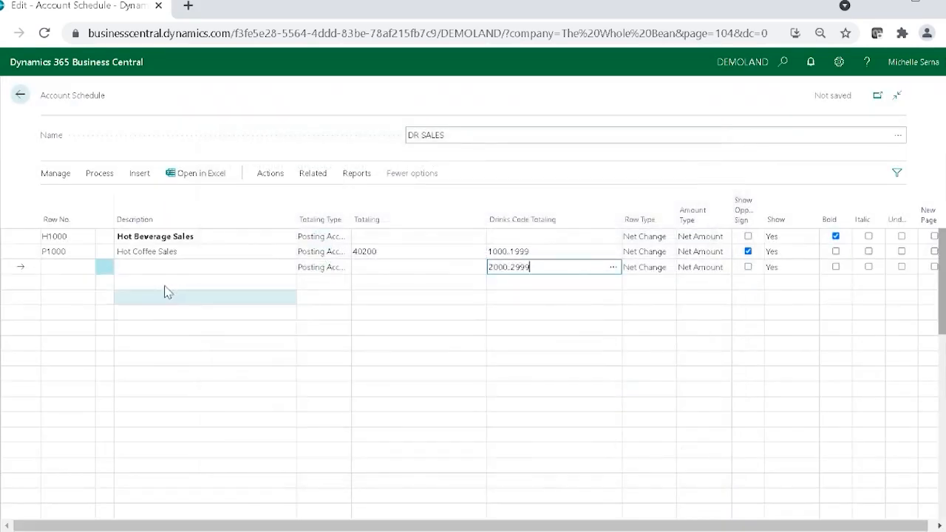
Step: Complete the Hot Teas line with description Hot Tea Sales, Row No. P2000, Totaling 40200 and Show Opposite Sign enabled
click(137, 270)
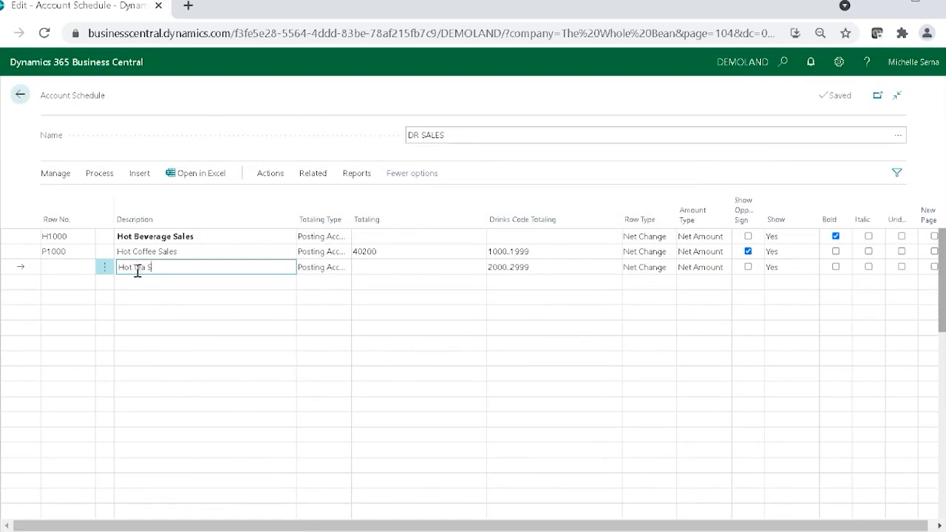
click(69, 268)
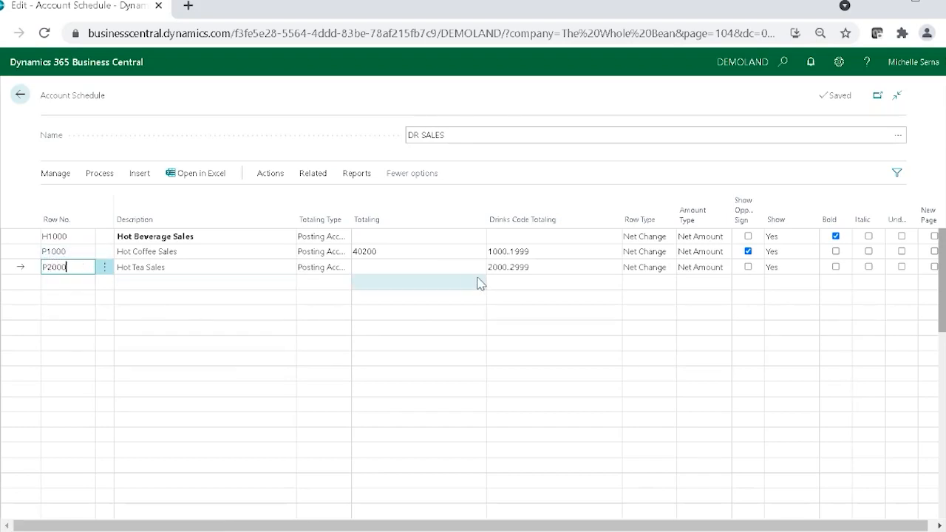
click(447, 268)
text(40200)
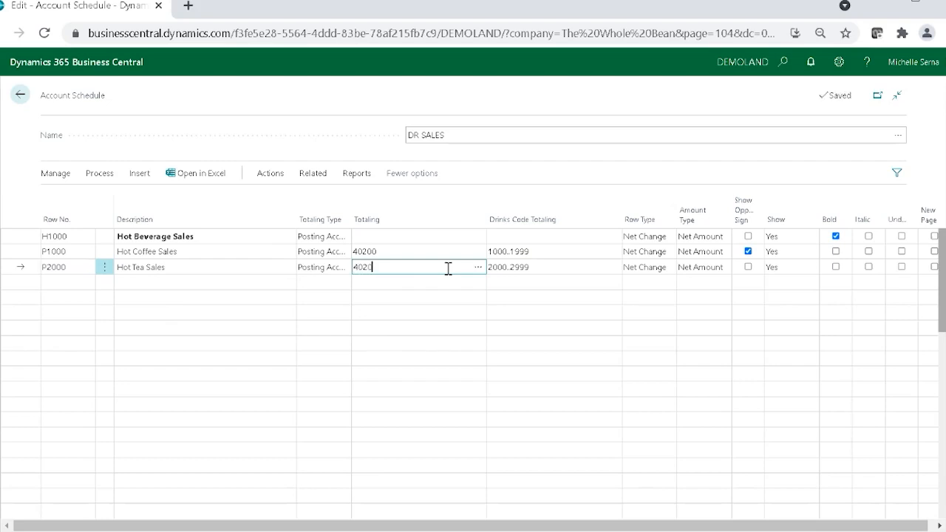
click(747, 268)
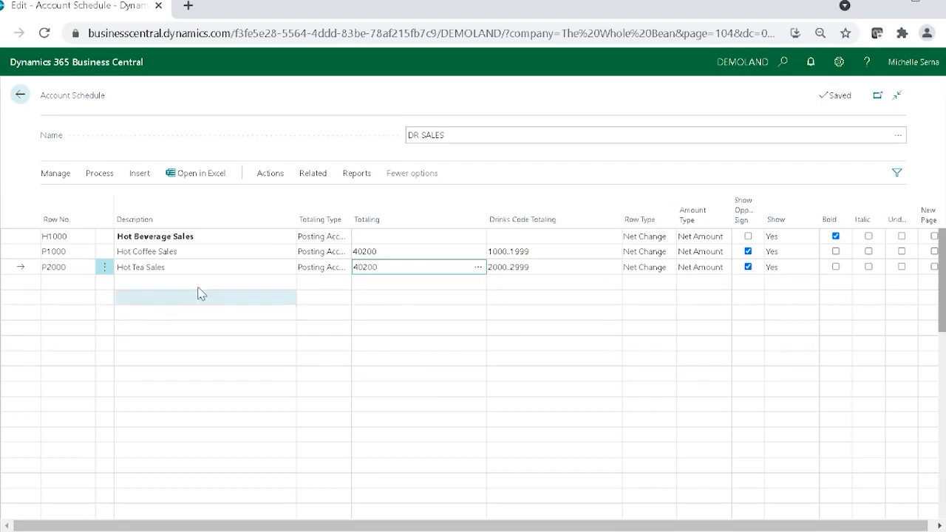
Step: Add line P3000 with the description Hot Drink Sales and Totaling 40200
click(62, 281)
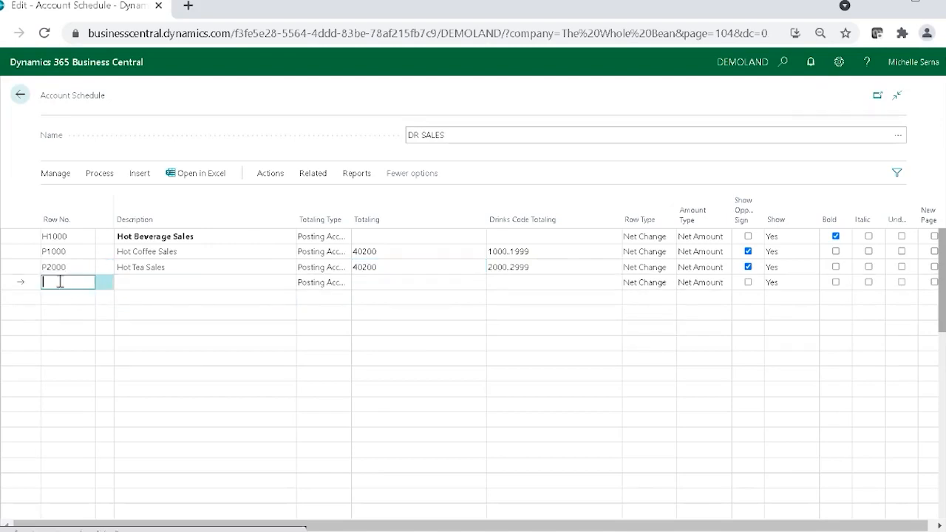
text(P3)
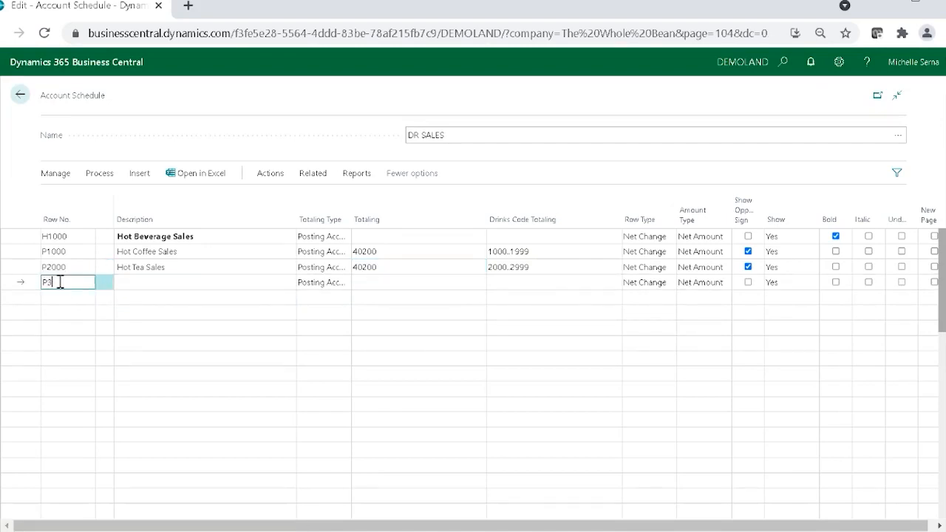
text(000)
key(Tab)
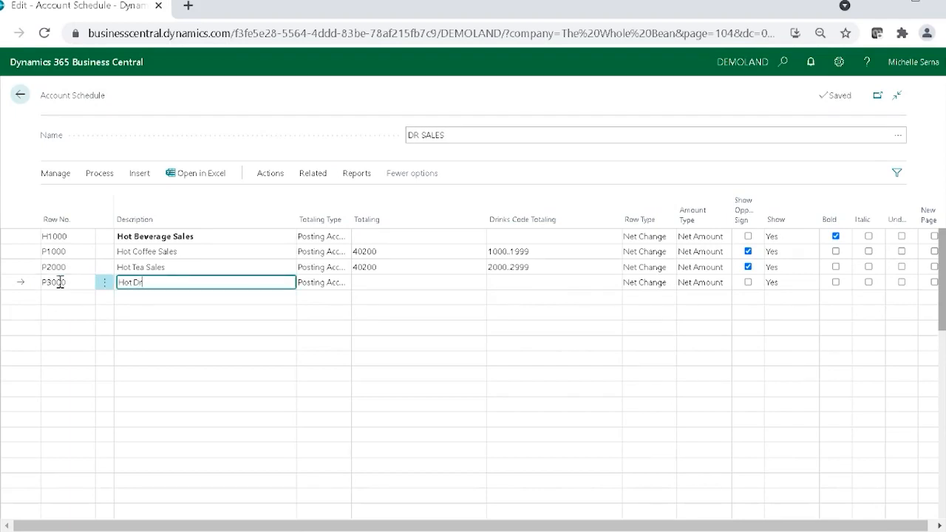
text(Hot Drink Sales)
key(Tab)
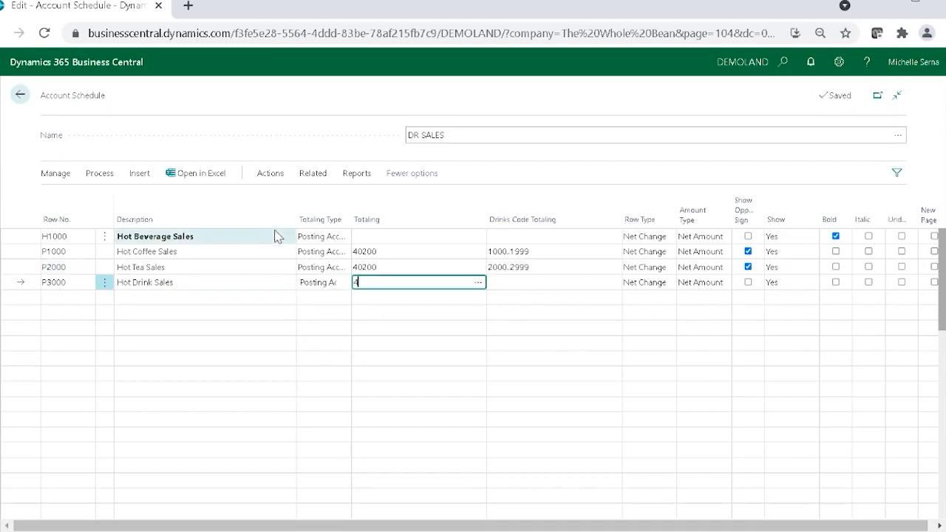
text(40200)
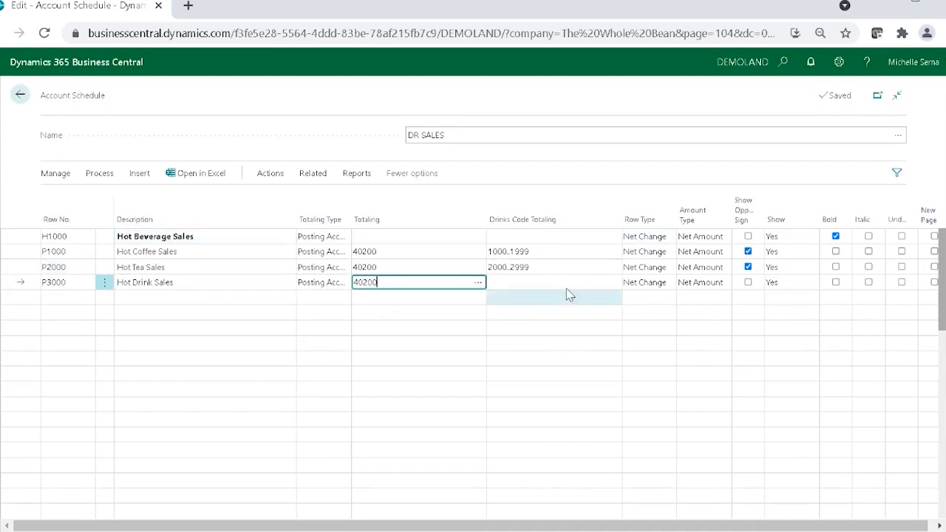
Step: Set the Hot Drink Sales line's Drinks Code Totaling to the Hot Drinks range 3000..3999
click(607, 285)
click(609, 284)
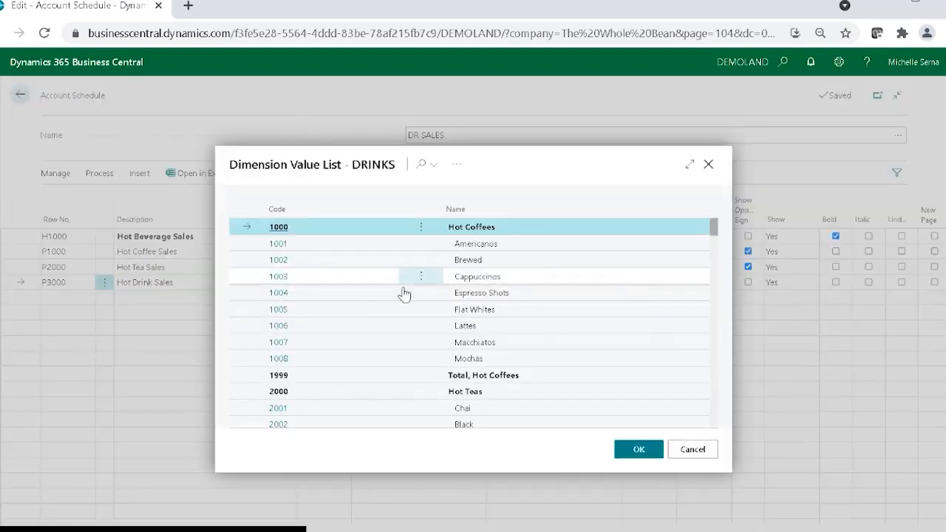
scroll(401, 291, down, 3)
click(317, 257)
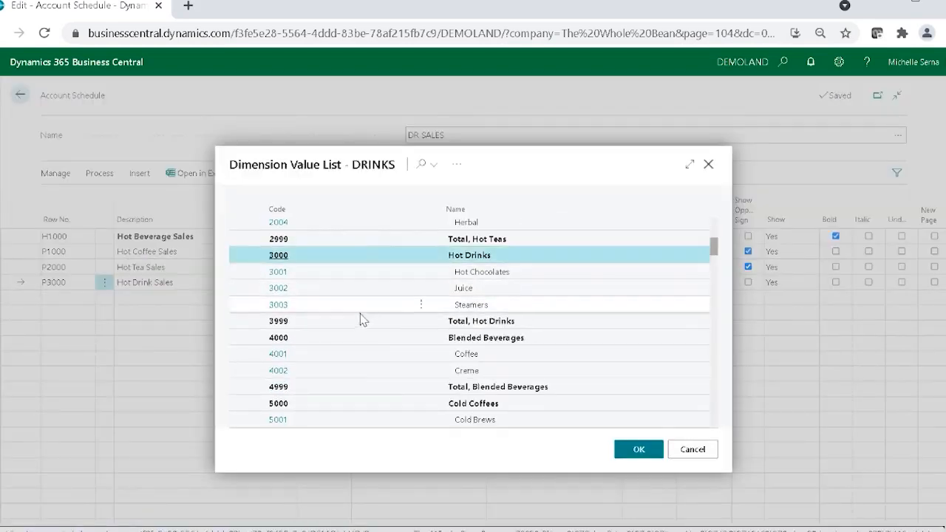
click(351, 323)
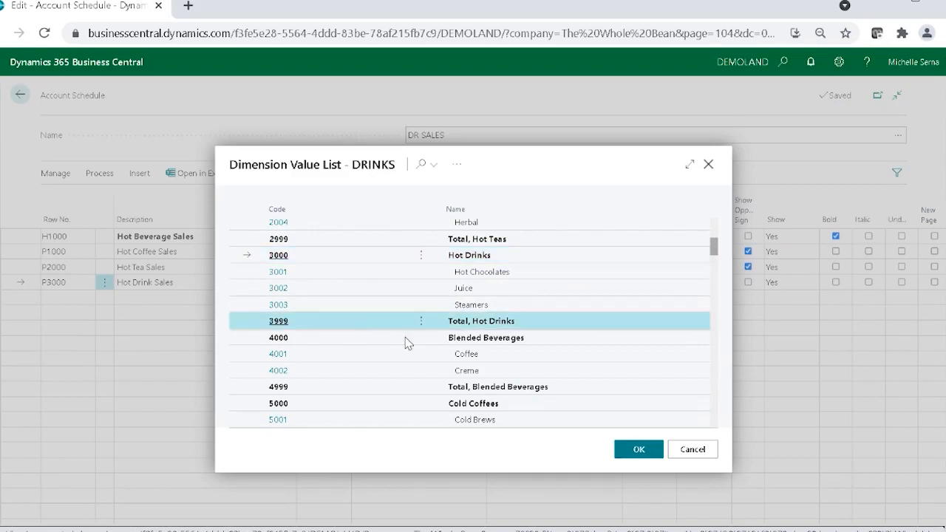
shift+click(380, 255)
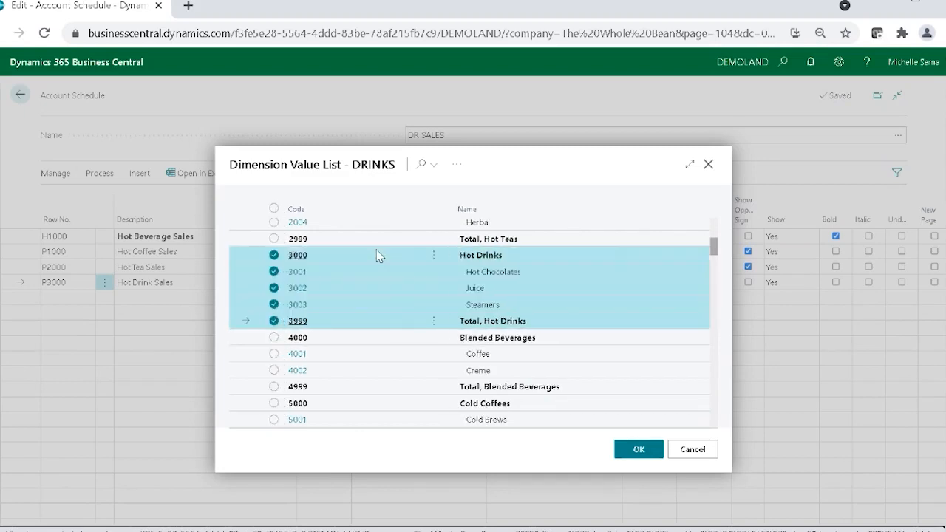
click(634, 450)
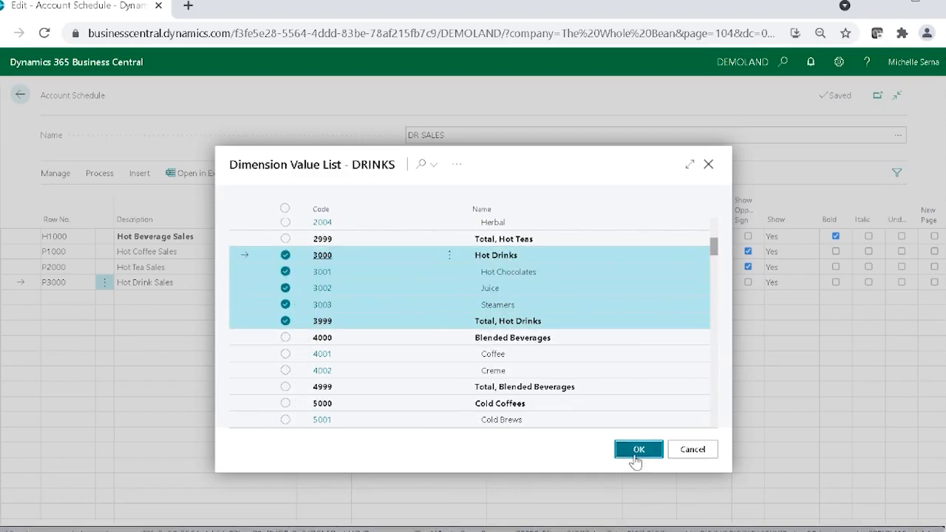
Step: Add a line below Hot Drink Sales with the description Total Hot Beverage Sales and Row No. T1000
click(156, 298)
text(tOT)
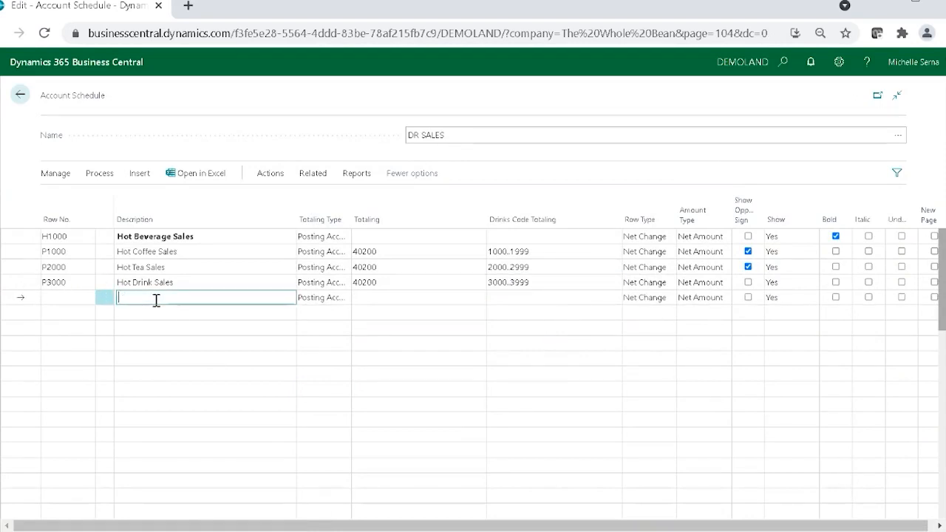
text(Total Hot Beverage Sales)
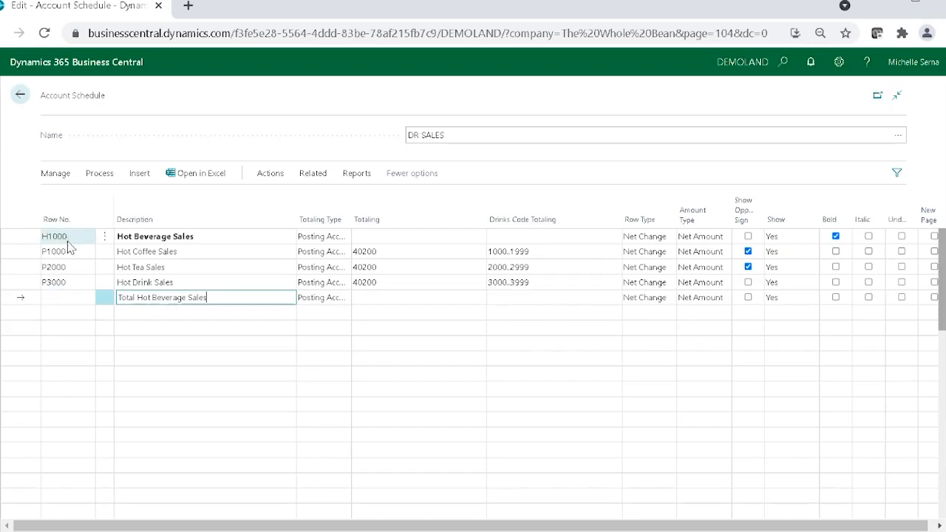
click(60, 298)
text(T)
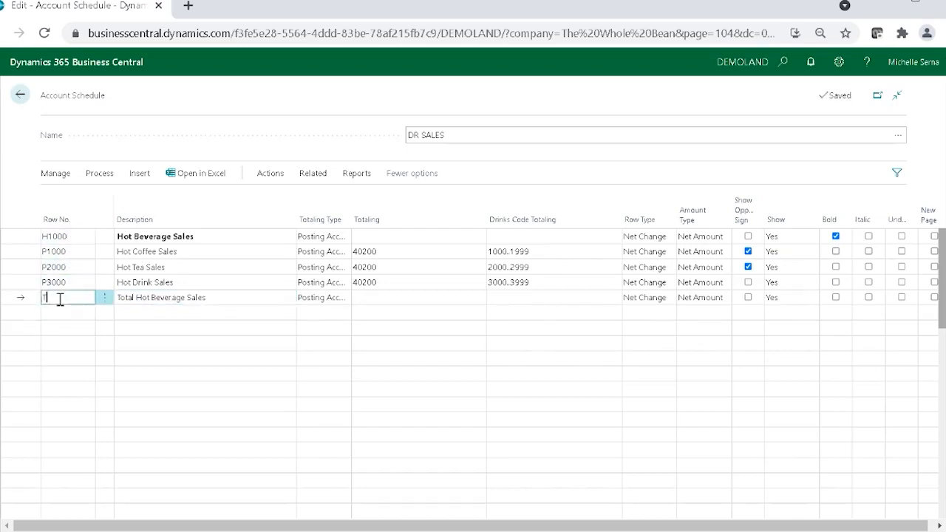
text(1000)
Step: Set the Total Hot Beverage Sales line's Totaling Type to Formula with Totaling P1000+P2000+P3000, and make the line bold
click(343, 302)
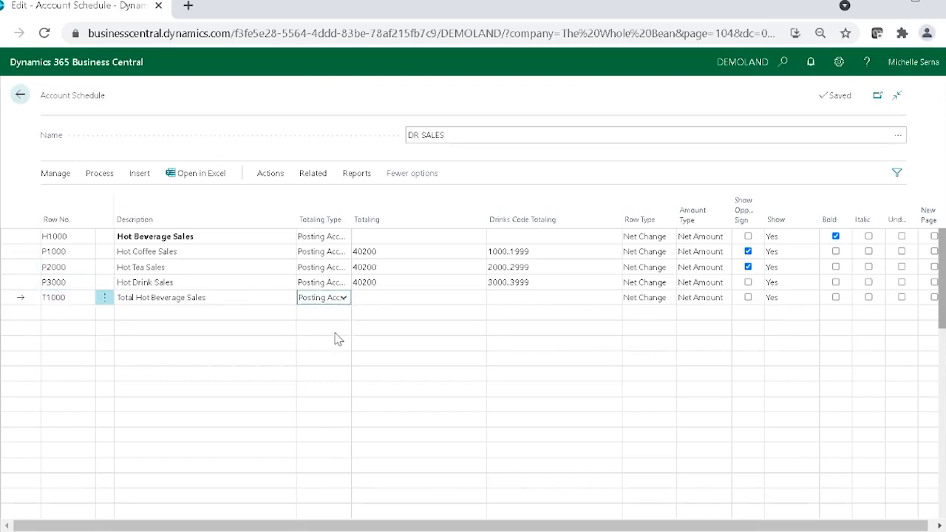
click(341, 335)
click(416, 295)
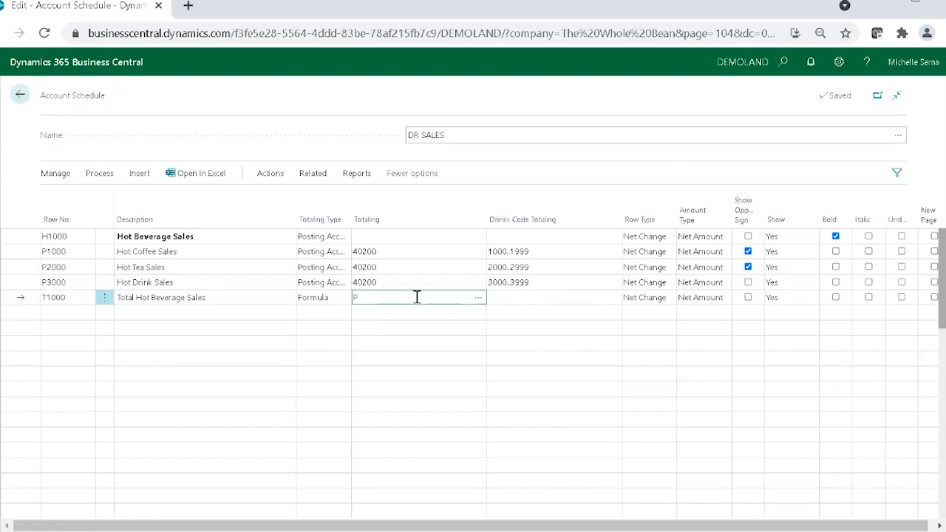
text(00)
text(0..P)
key(BackSpace)
key(BackSpace)
key(BackSpace)
text(+P2000+P3000)
click(835, 297)
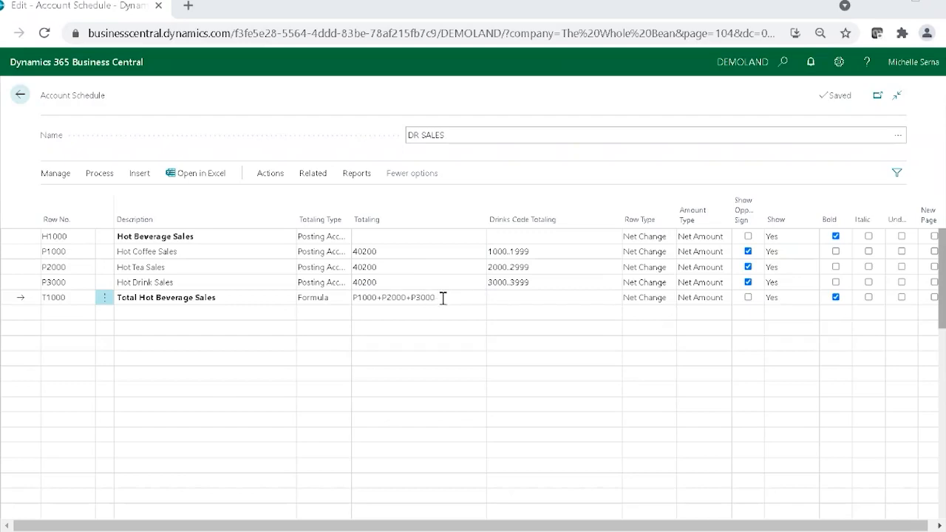
Step: Leave one blank line below the hot beverage total and add a line with the description Cold Beverage Sales
click(148, 327)
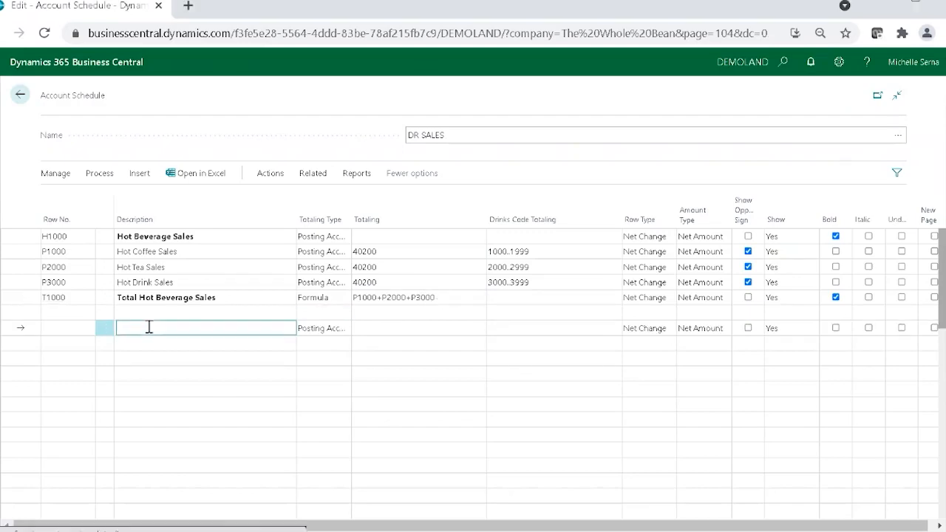
text(cO)
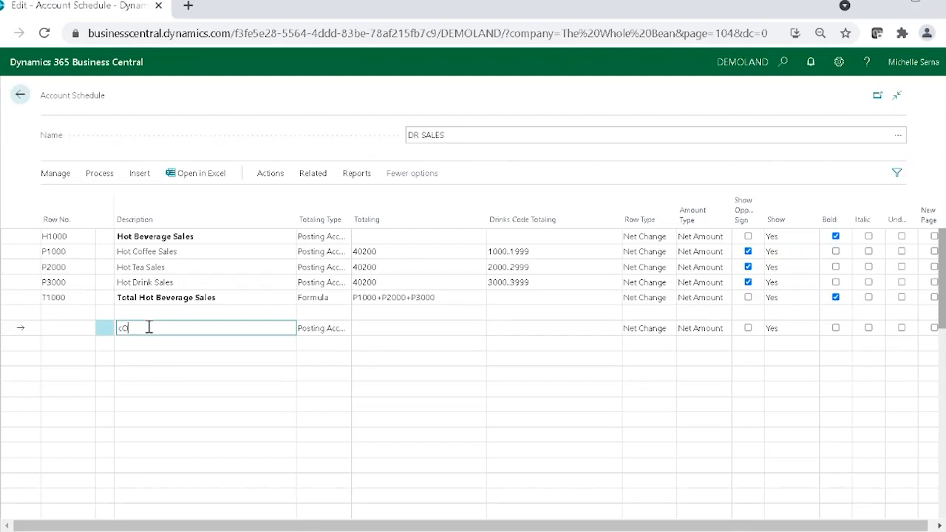
text(LD bEVE)
key(BackSpace)
key(BackSpace)
key(BackSpace)
key(BackSpace)
text(Cold Beverage Sales)
key(Tab)
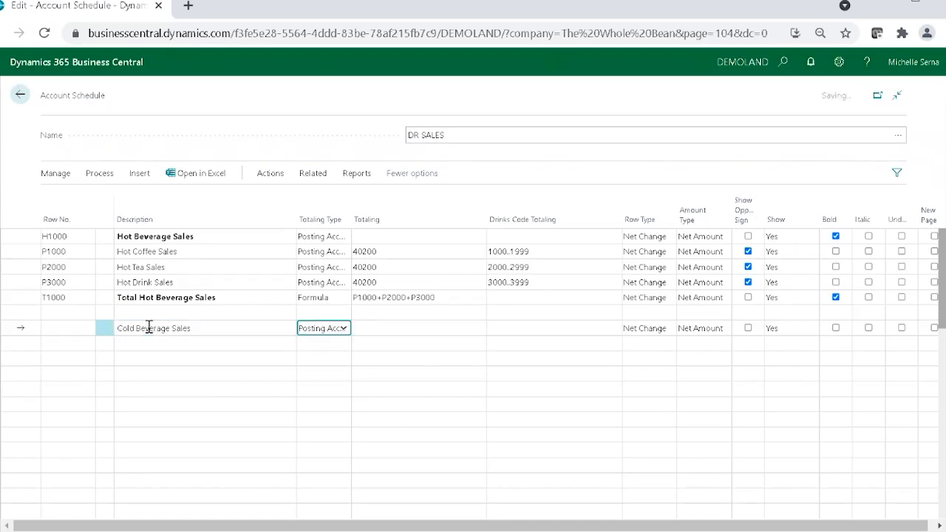
Step: Make the Cold Beverage Sales line bold and set its Row No. to H2000
click(836, 329)
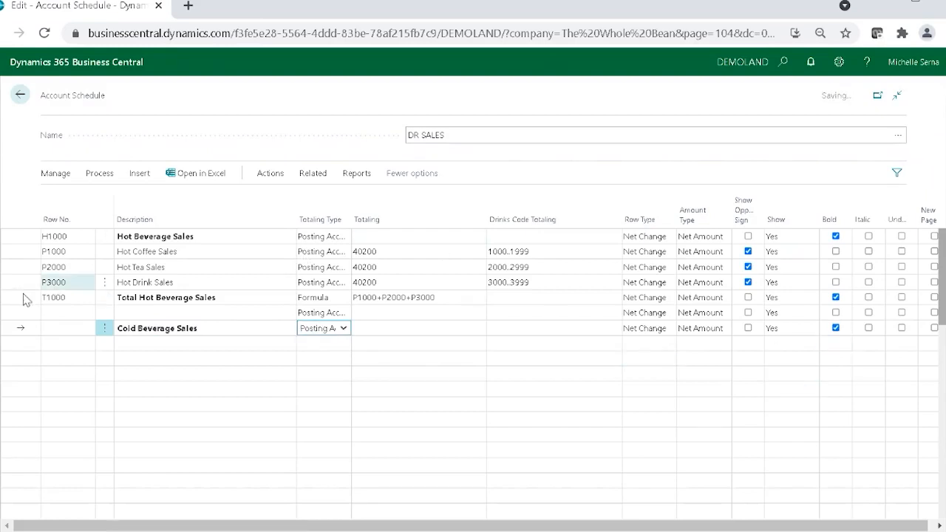
click(51, 325)
text(H2000)
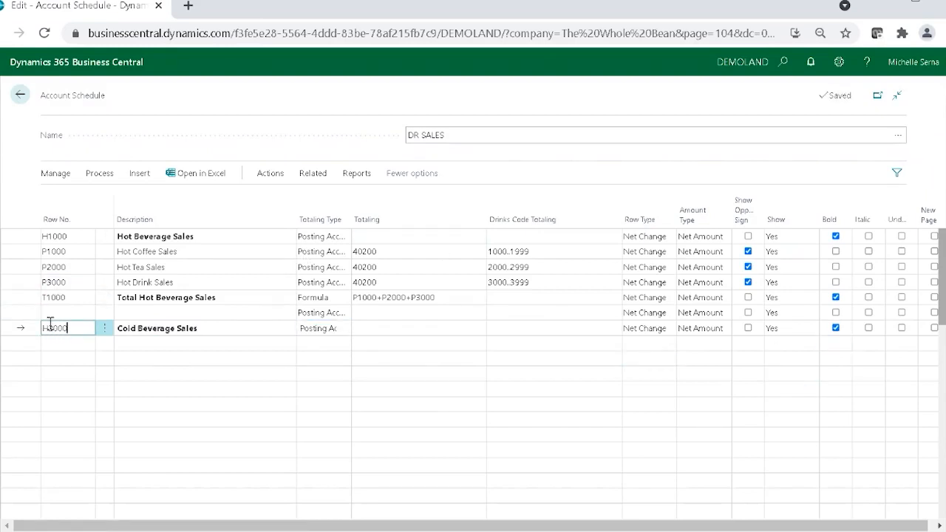
Step: Add a line below Cold Beverage Sales and set its Drinks Code Totaling to the Blended Beverages range 4000..4999
key(Down)
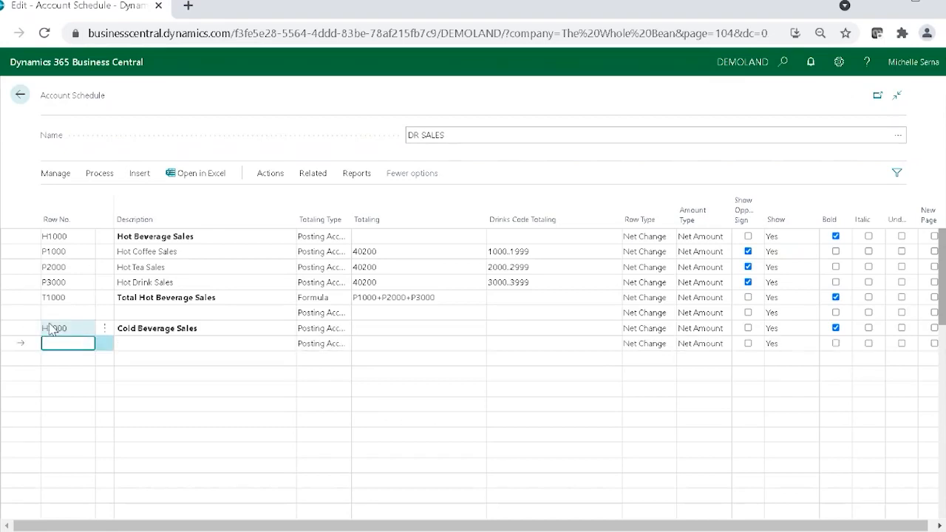
click(401, 342)
click(612, 346)
click(621, 344)
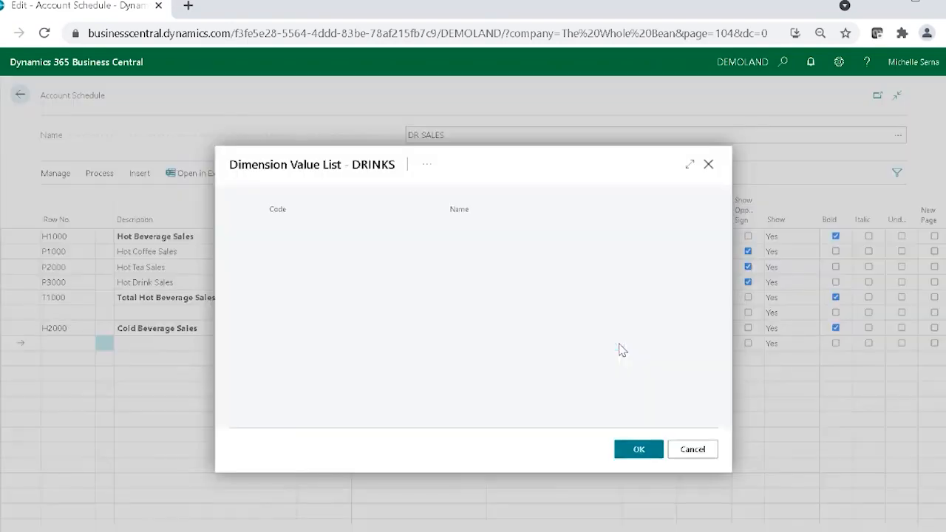
scroll(383, 381, down, 5)
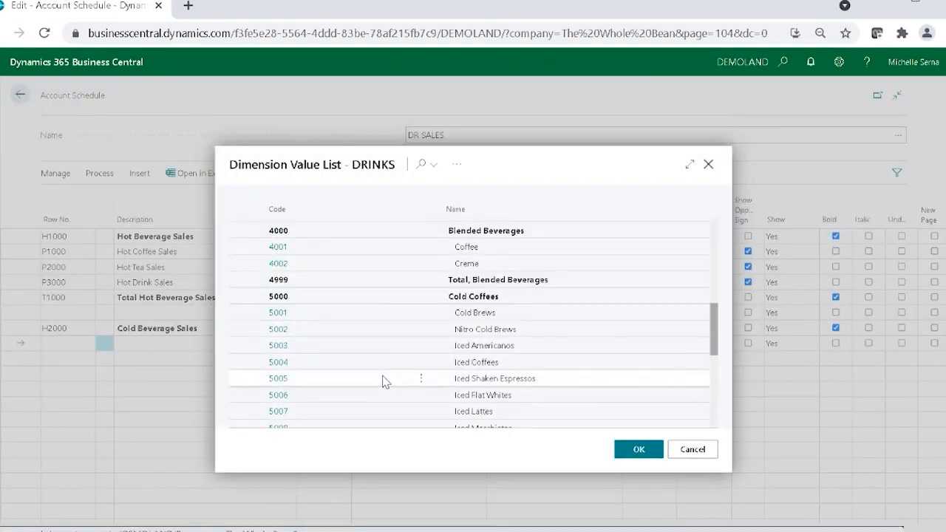
scroll(383, 381, up, 1)
click(551, 310)
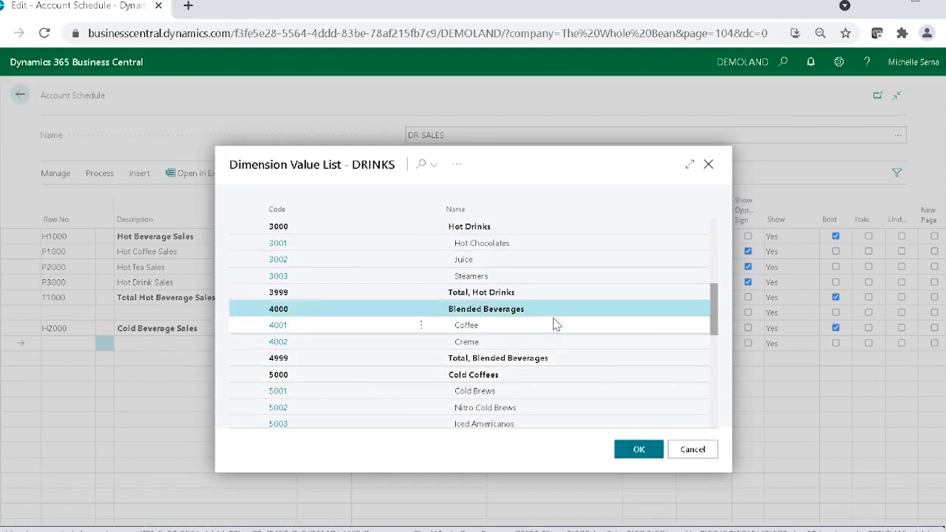
shift+click(570, 362)
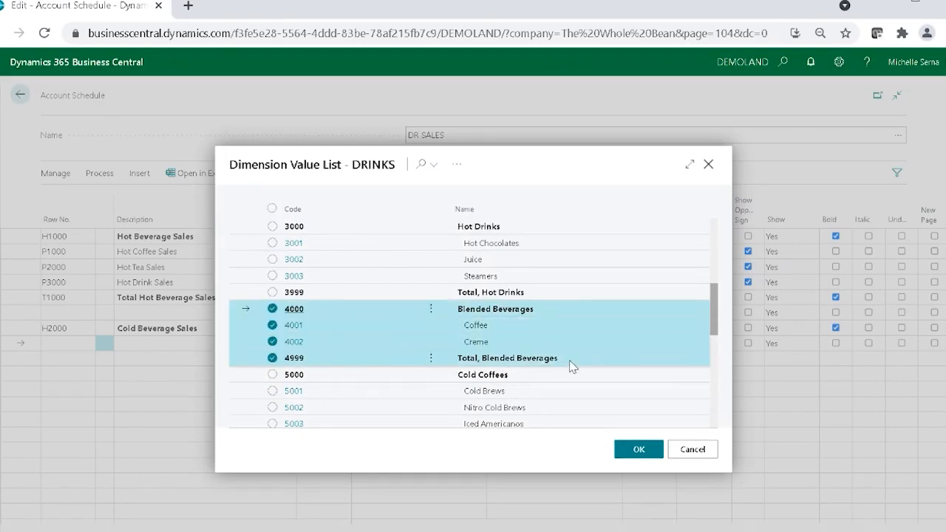
click(638, 451)
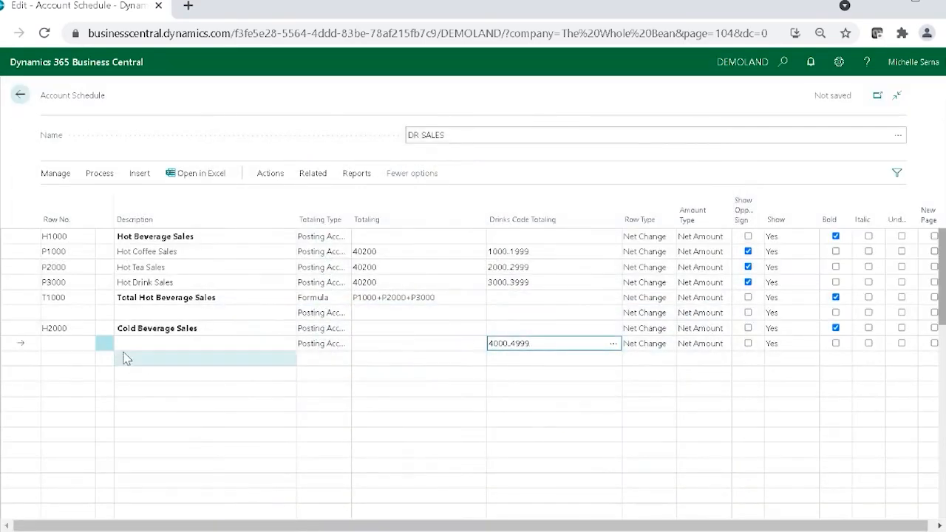
Step: Give the 4000..4999 line the description Blended Beverage Sales and Row No. P4000
click(151, 343)
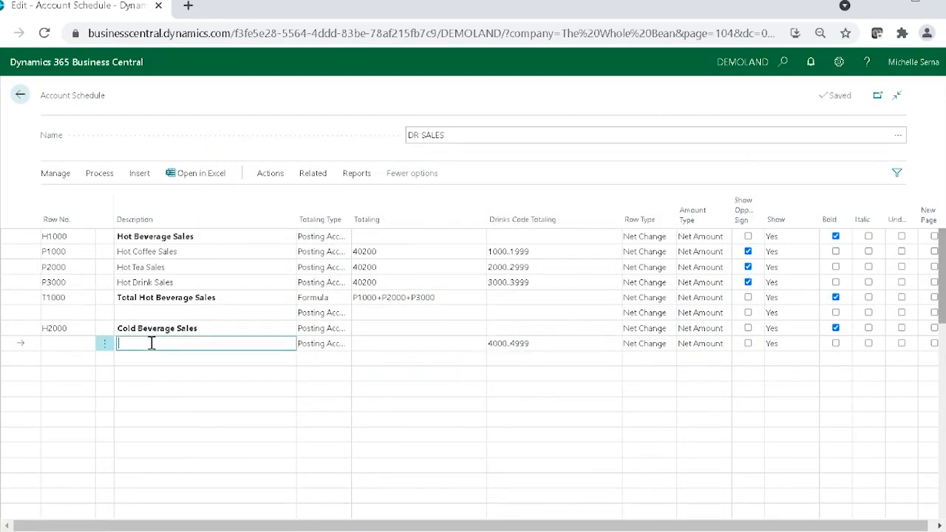
text(Beverage Sales)
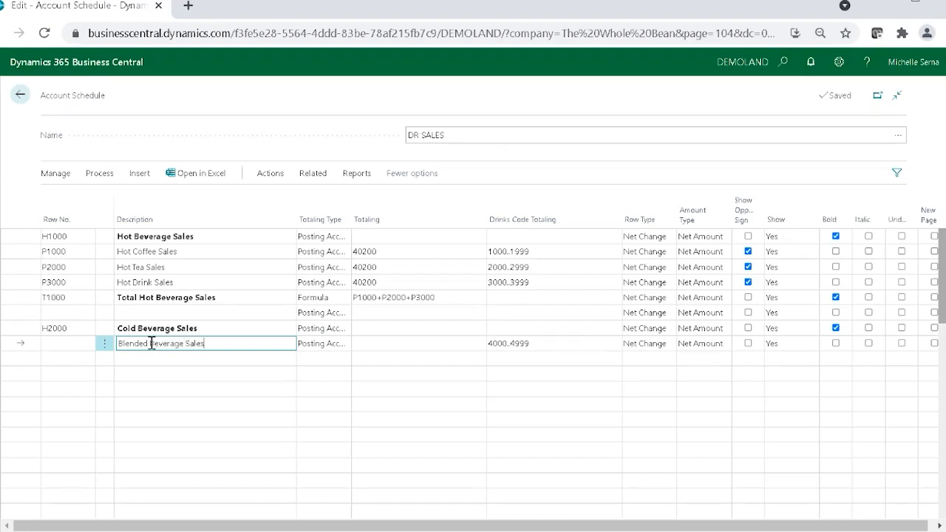
click(81, 344)
text(P)
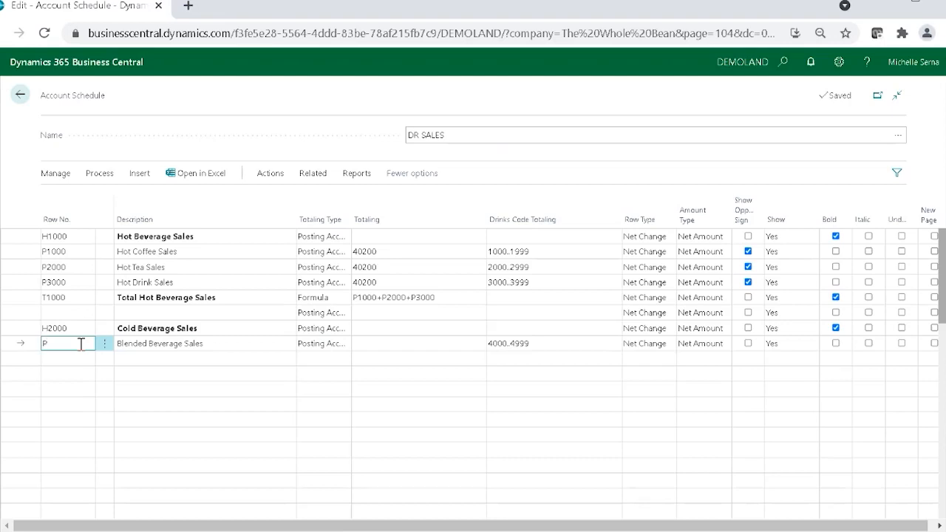
text(4000)
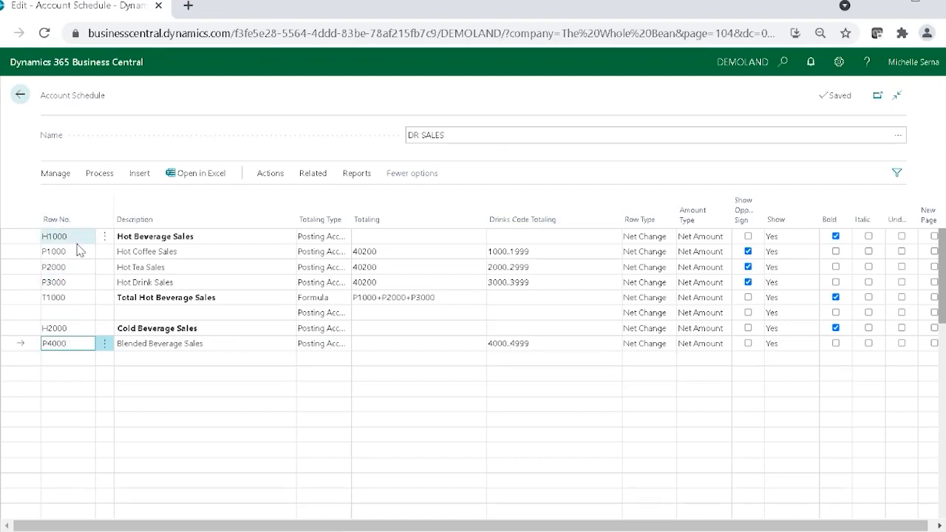
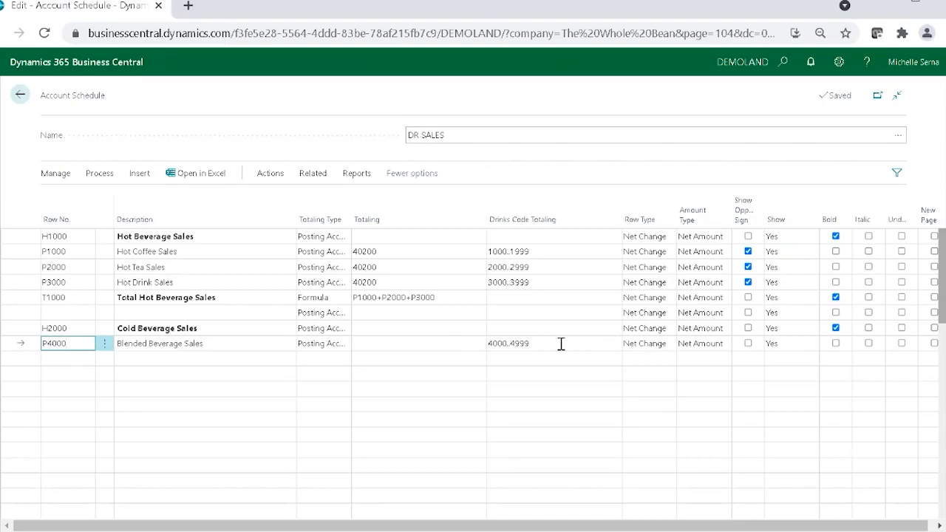
Step: Set the Blended Beverage Sales line's Totaling to 40200 and enable Show Opposite Sign for it and for Total Hot Beverage Sales
click(453, 344)
text(40200)
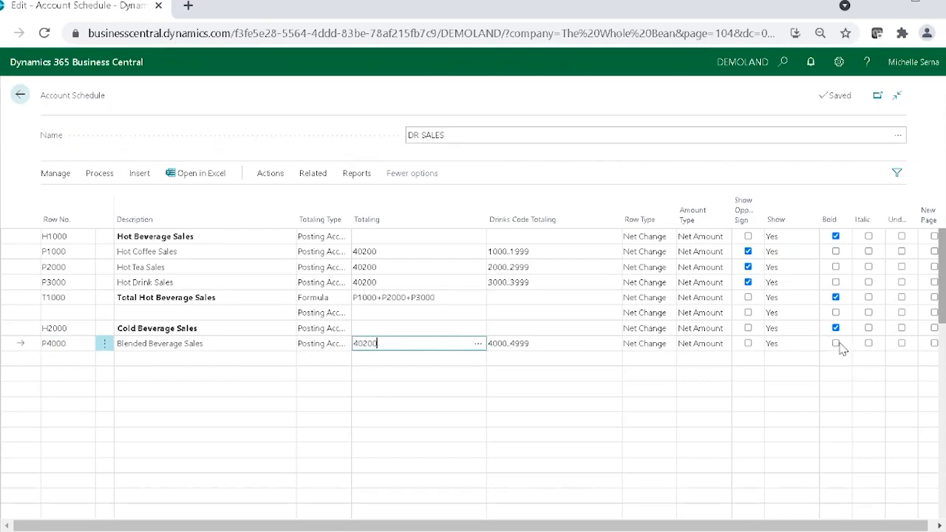
click(753, 344)
click(749, 344)
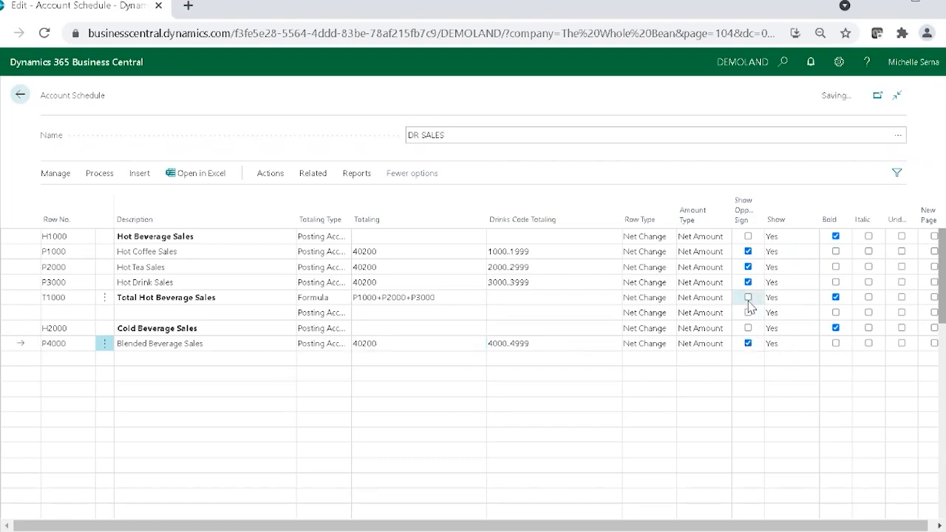
click(744, 298)
Step: Add two lines below Blended Beverage Sales with the descriptions Cold Coffee Sales and Iced Coffee Sales
click(159, 359)
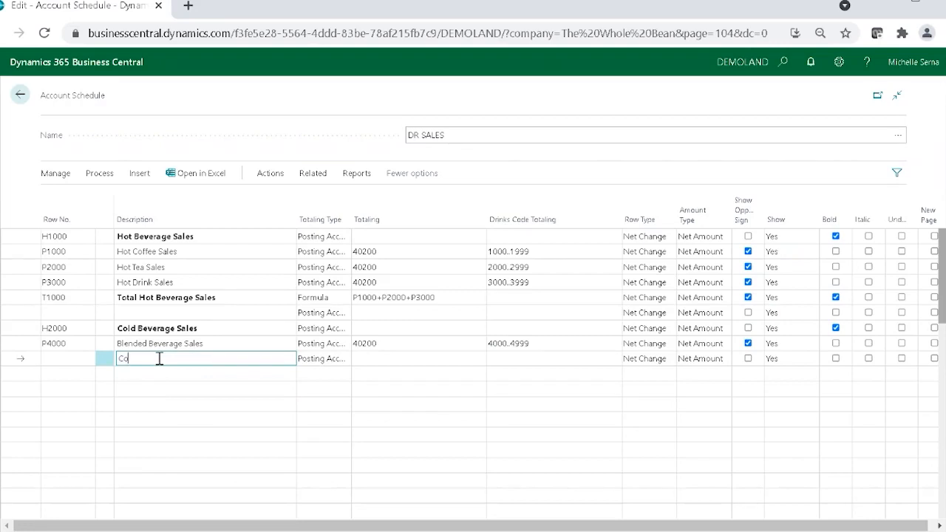
text(Cold Coffee Sales)
key(Down)
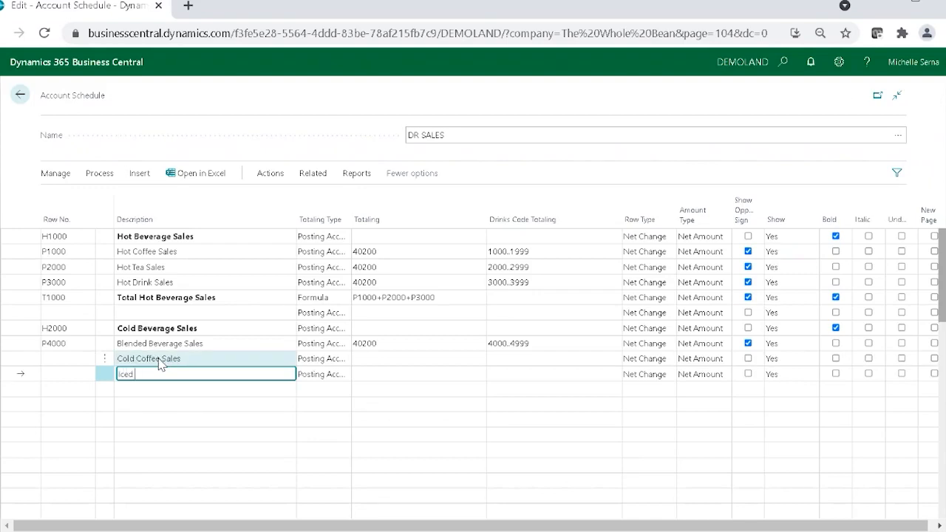
text(Iced Coffee Sales)
Step: Add three lines below Iced Coffee Sales with the descriptions Iced Tea Sales, Cold Drink Sales and Total Cold Beverages
key(Down)
text(Iced)
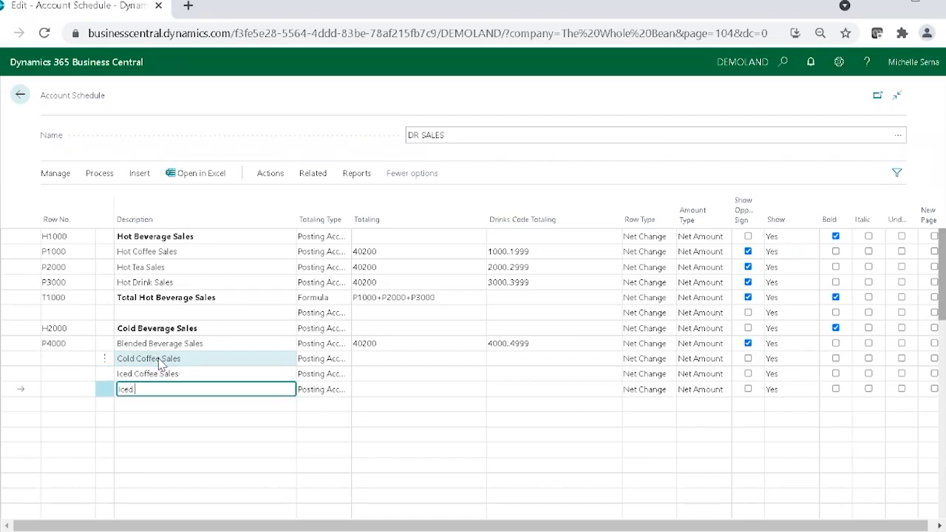
text( Teas Sales)
key(Down)
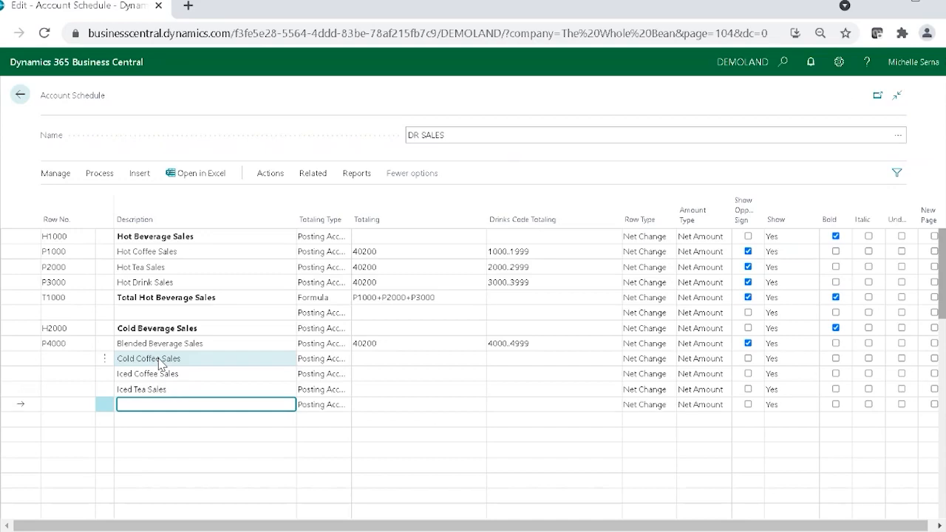
text(Cold Drink Sales)
key(Down)
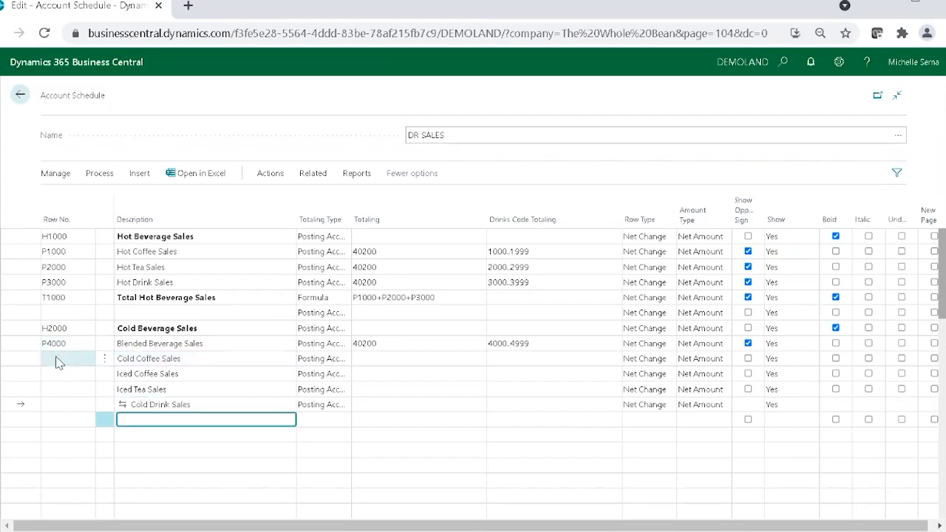
text(Total )
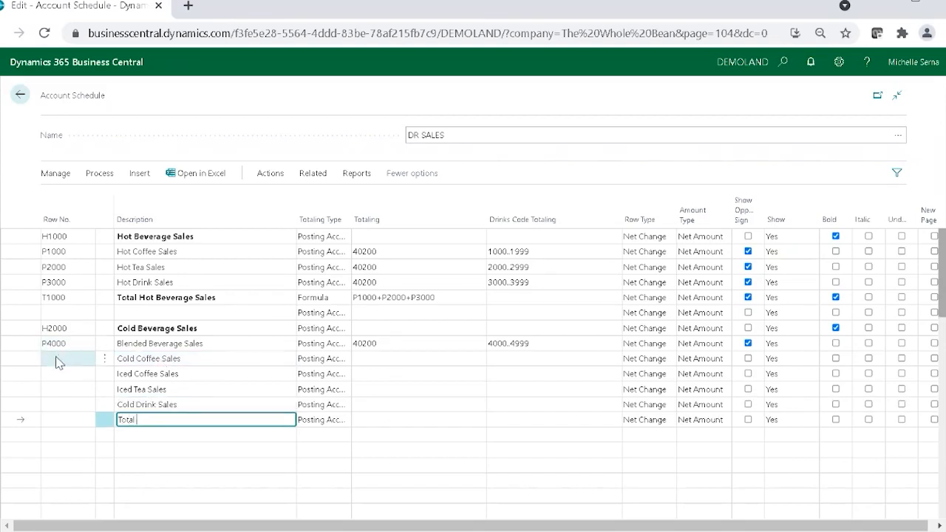
text(Cold Beverages)
Step: Set the Row No. of Cold Coffee Sales to P5000, Iced Coffee Sales to P6000 and Iced Tea Sales to P7000
click(59, 362)
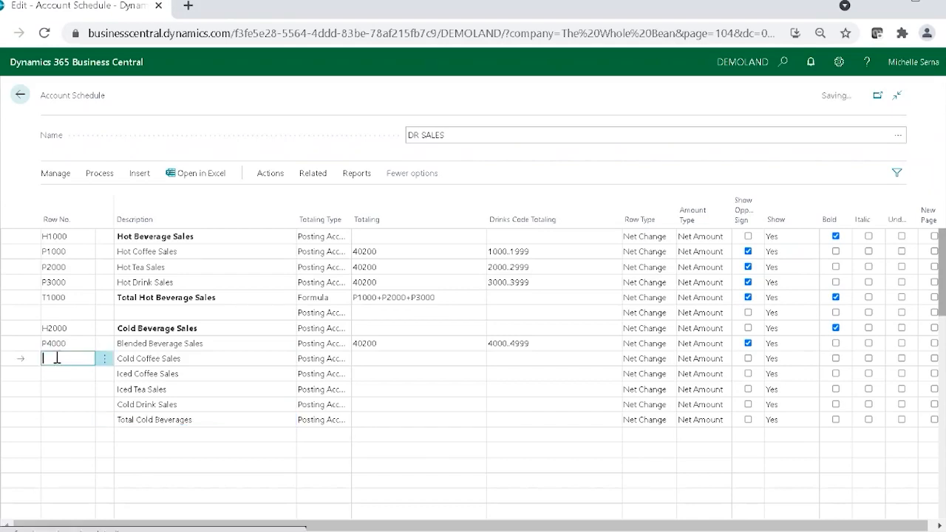
text(P5000)
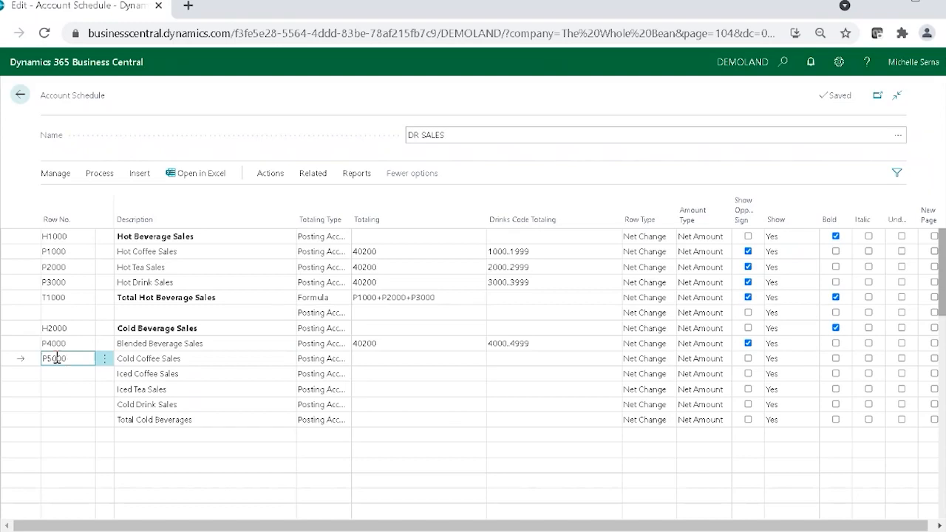
key(Return)
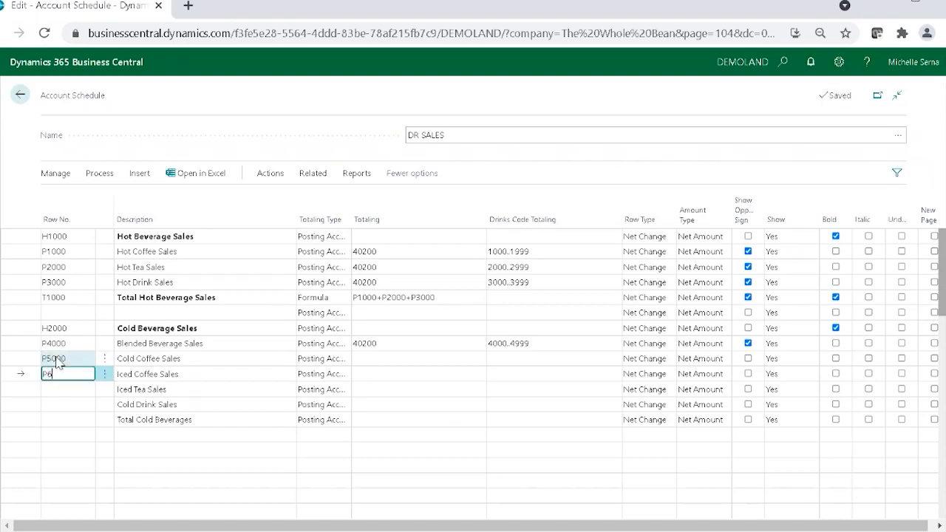
text(P6000)
key(Return)
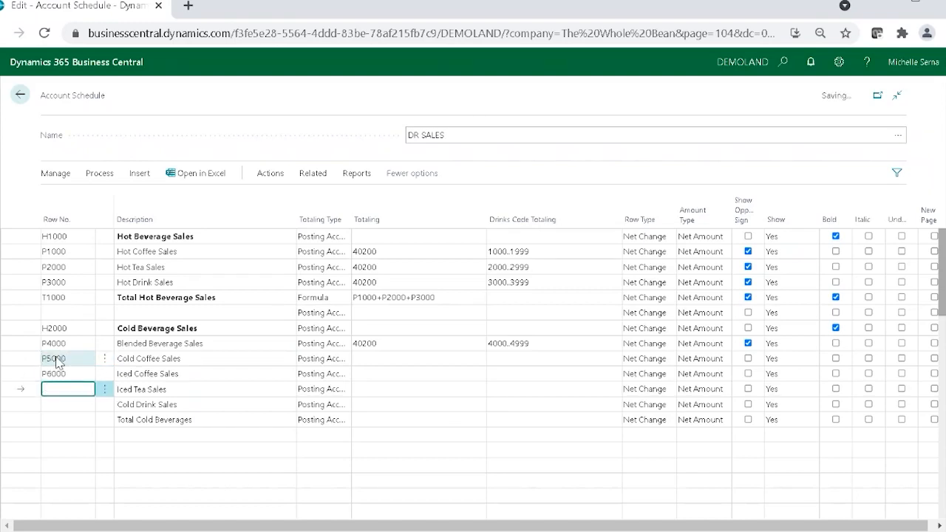
text(P7000)
key(Return)
Step: Set the Row No. of Cold Drink Sales to P8000 and of Total Cold Beverages to T2000
text(P80)
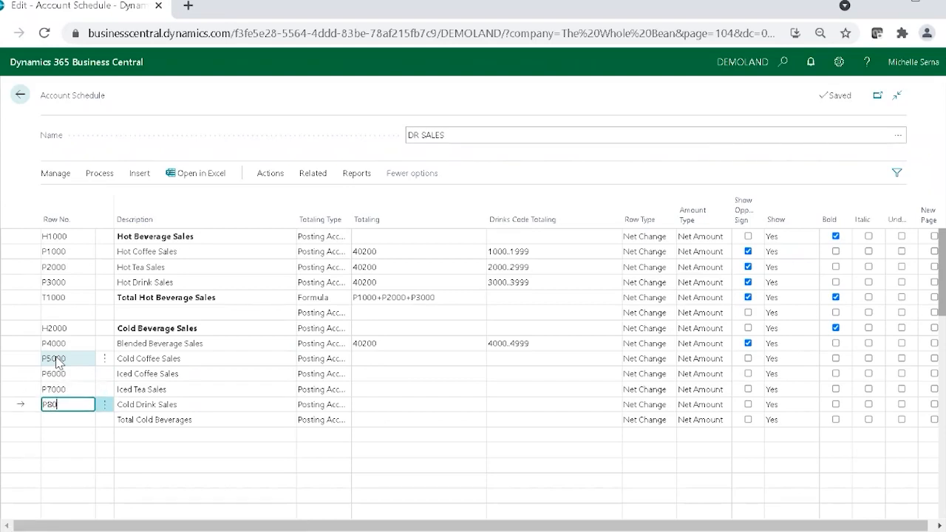
text(00)
key(Return)
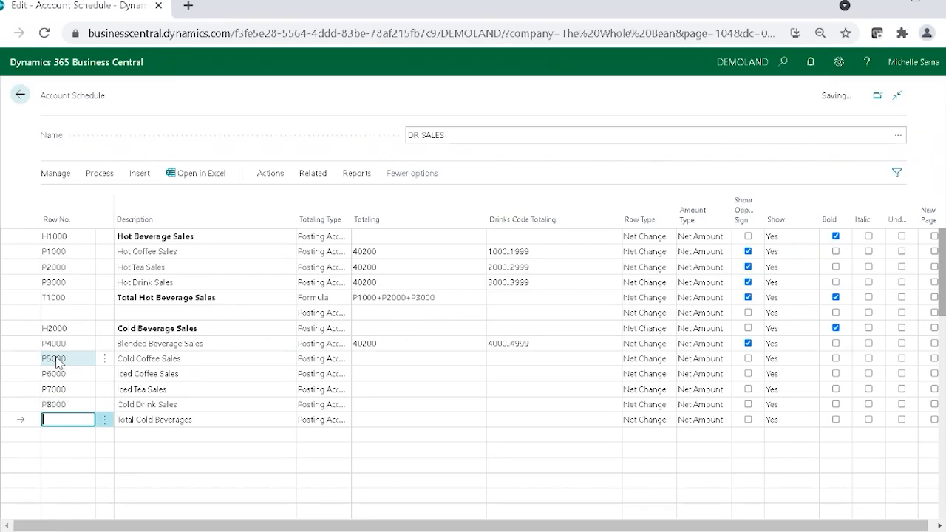
text(P)
text(2000)
Step: Paste 40200 as the Totaling of every line from Cold Coffee Sales down to Total Cold Beverages
click(428, 359)
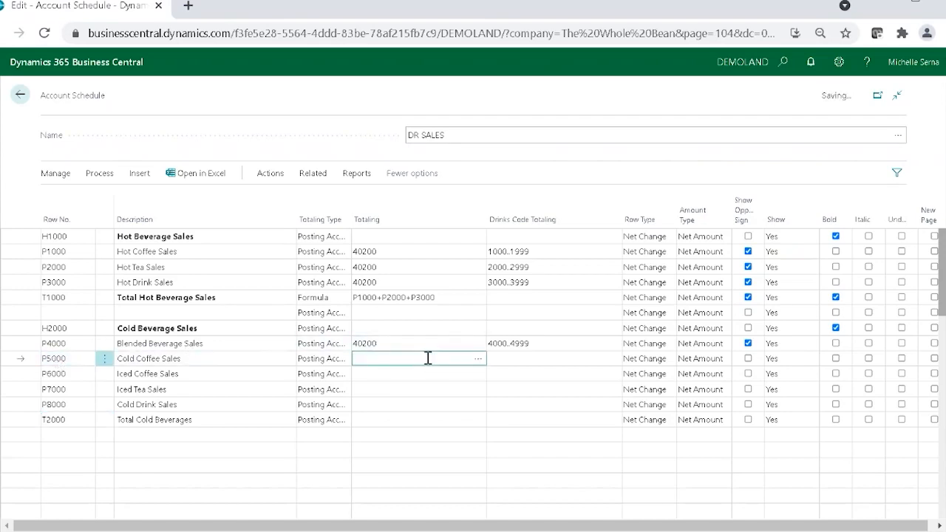
text(40200)
key(Return)
text(40200)
key(Return)
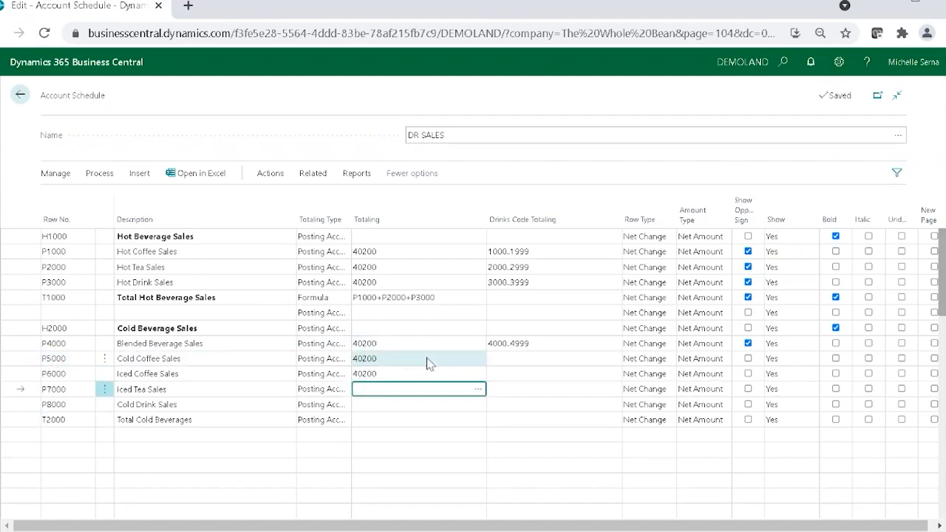
text(40200)
key(Return)
text(40200)
key(Return)
text(40200)
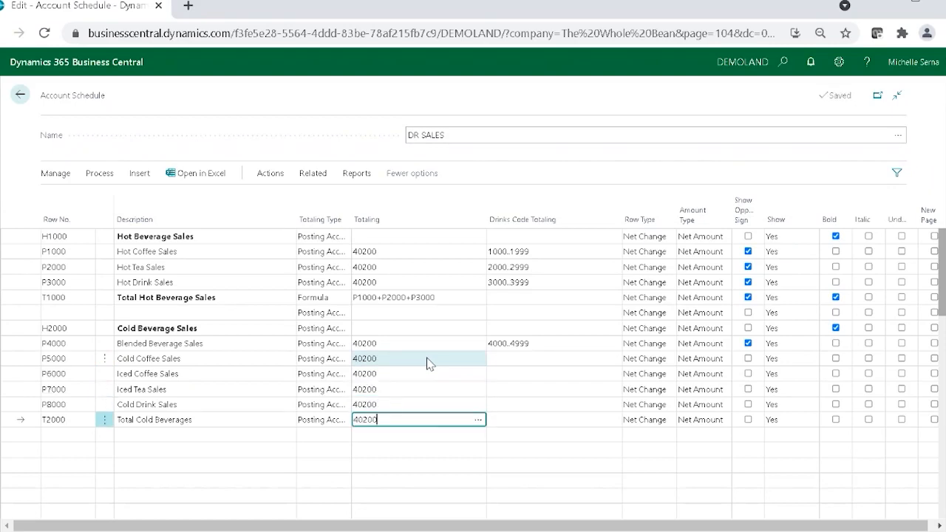
Step: Set the Drinks Code Totaling of Cold Coffee Sales to the Cold Coffees range 5000..5999
click(520, 346)
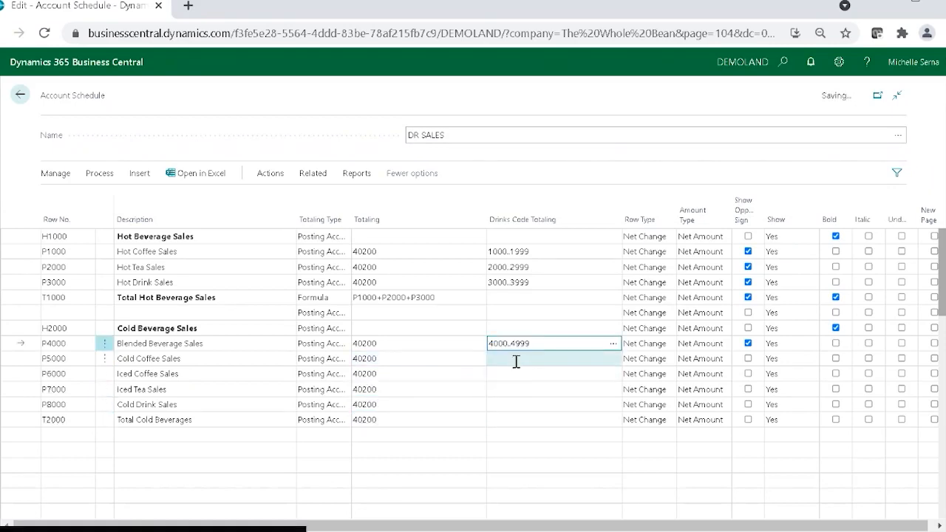
click(518, 361)
click(613, 360)
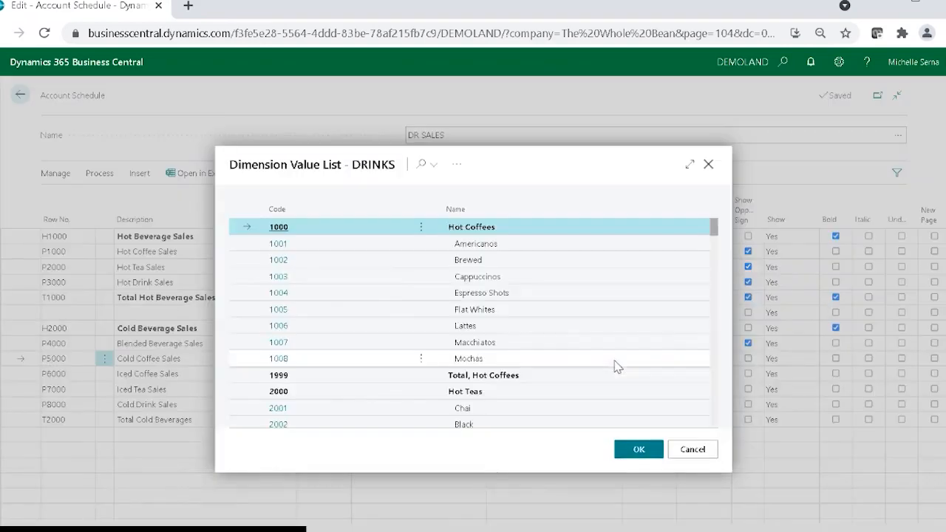
scroll(473, 347, down, 5)
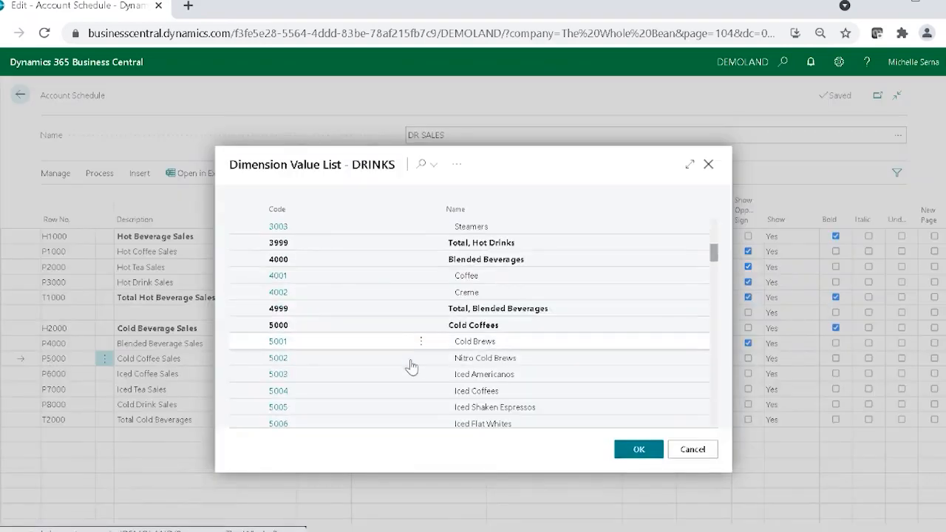
click(346, 328)
scroll(348, 328, down, 3)
scroll(346, 330, up, 3)
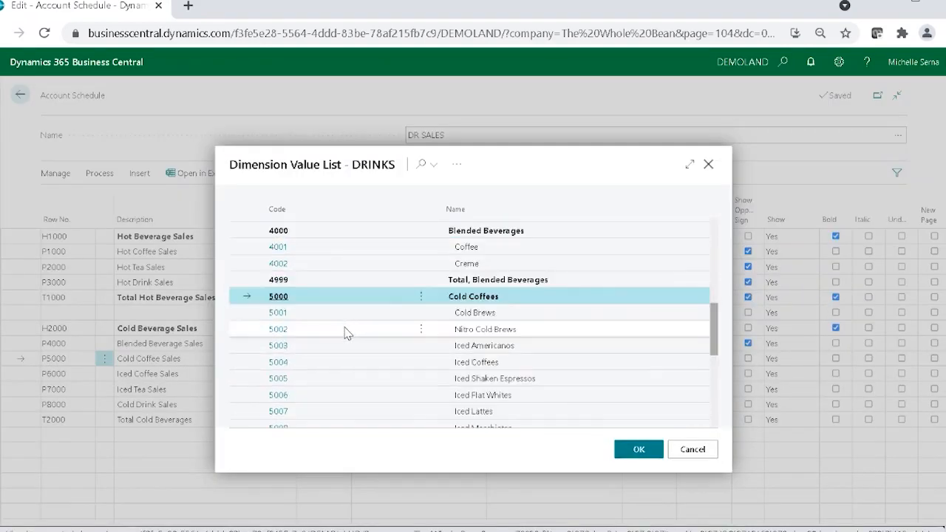
scroll(325, 362, down, 3)
shift+click(309, 385)
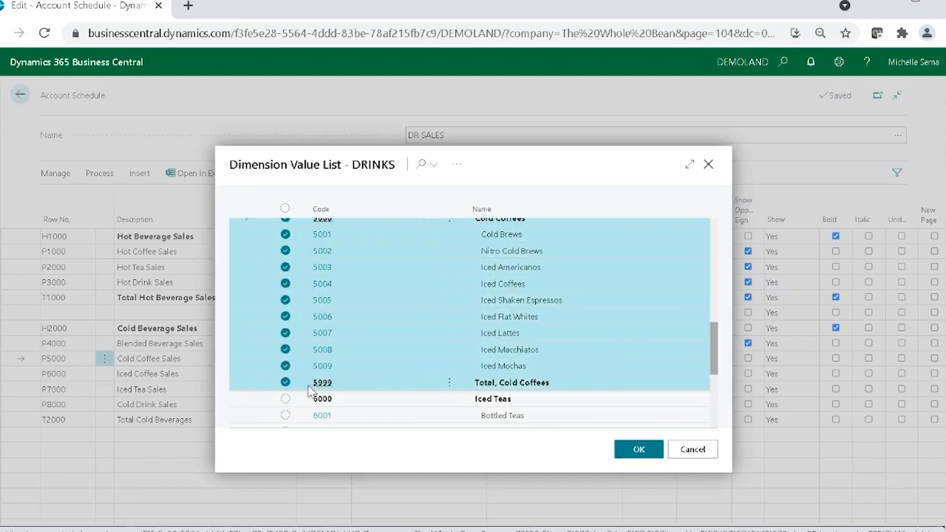
click(619, 451)
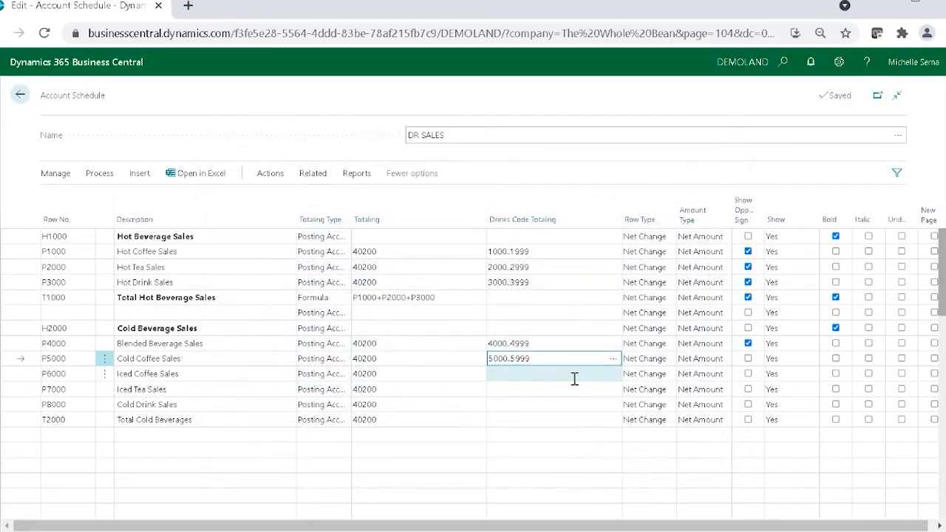
Step: Set the Drinks Code Totaling of the P6000 Iced Coffee Sales line to the Iced Teas range 6000..6999
click(575, 374)
click(613, 374)
scroll(281, 362, down, 15)
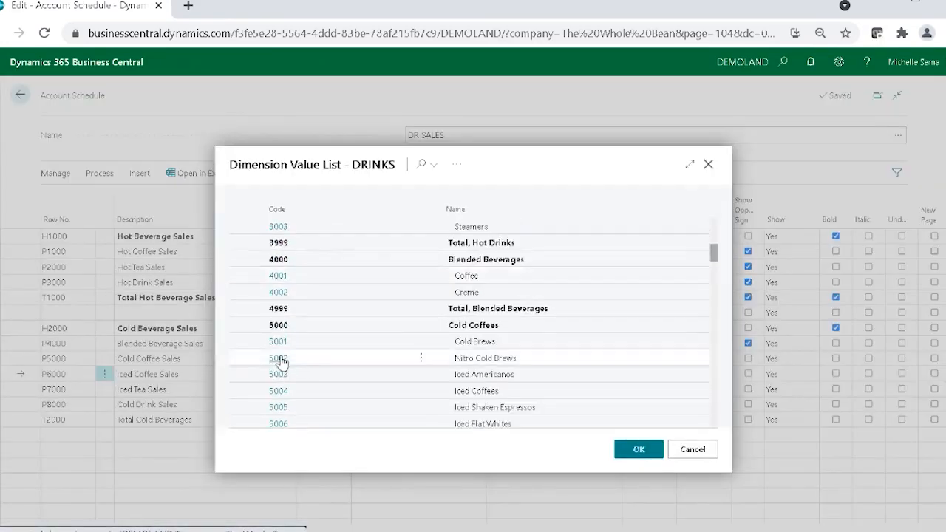
scroll(299, 344, up, 2)
scroll(309, 375, down, 2)
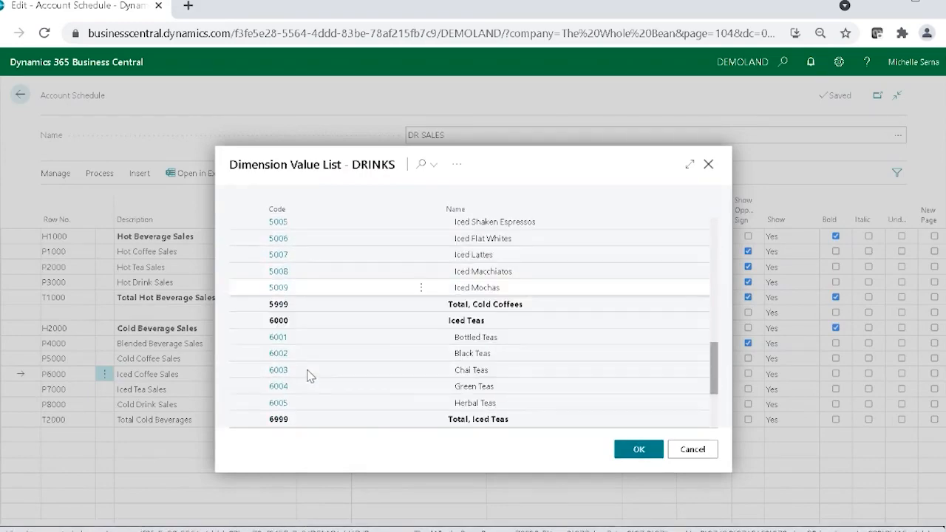
click(315, 322)
shift+click(312, 419)
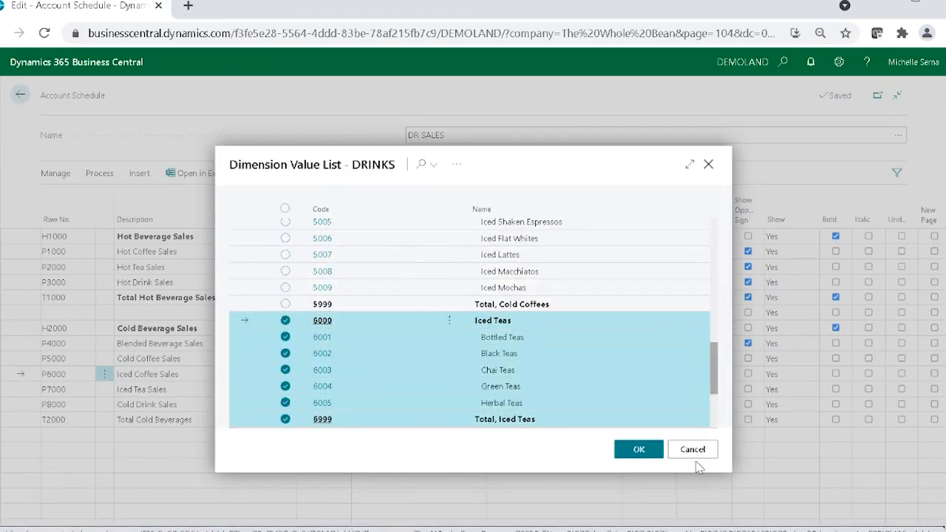
click(635, 450)
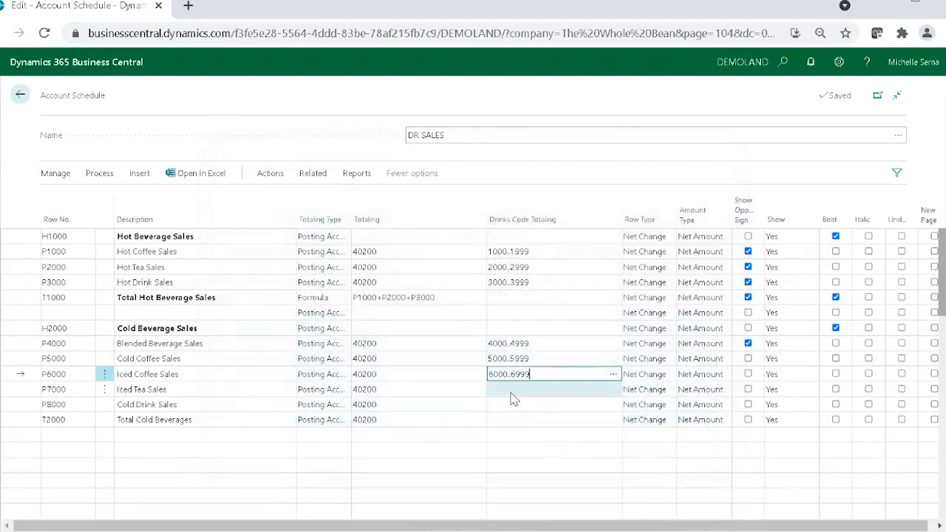
Step: Set the Drinks Code Totaling of the P7000 Iced Tea Sales line to the Cold Drinks range 7000..7999
click(510, 392)
click(613, 389)
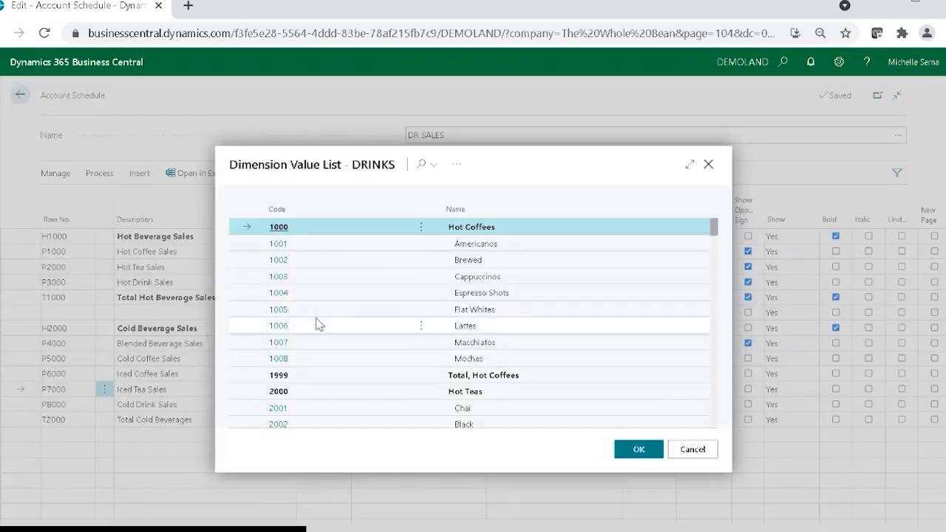
scroll(318, 326, down, 6)
scroll(318, 325, down, 5)
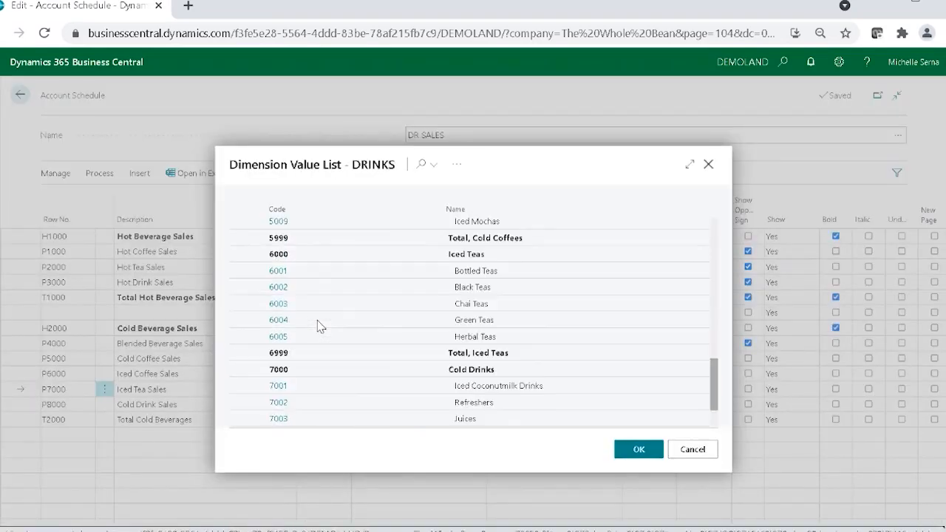
click(302, 303)
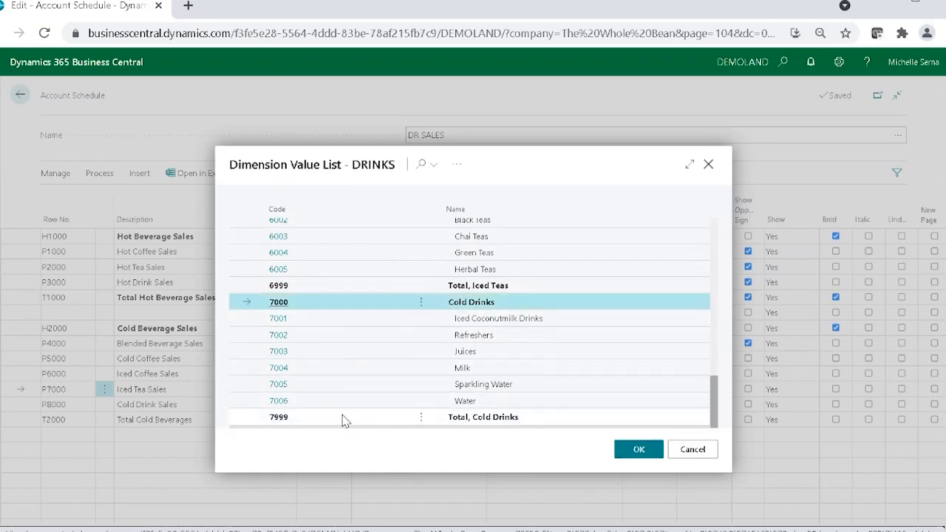
shift+click(346, 418)
key(Return)
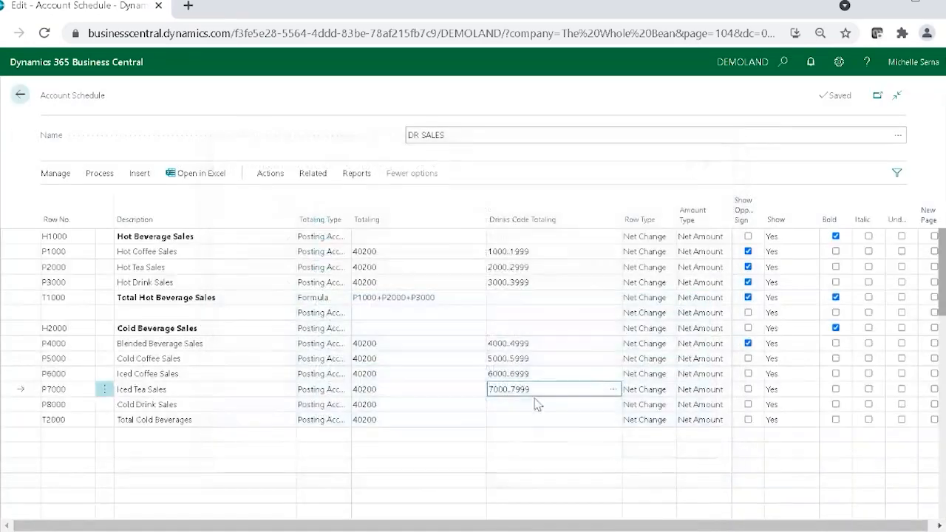
click(535, 405)
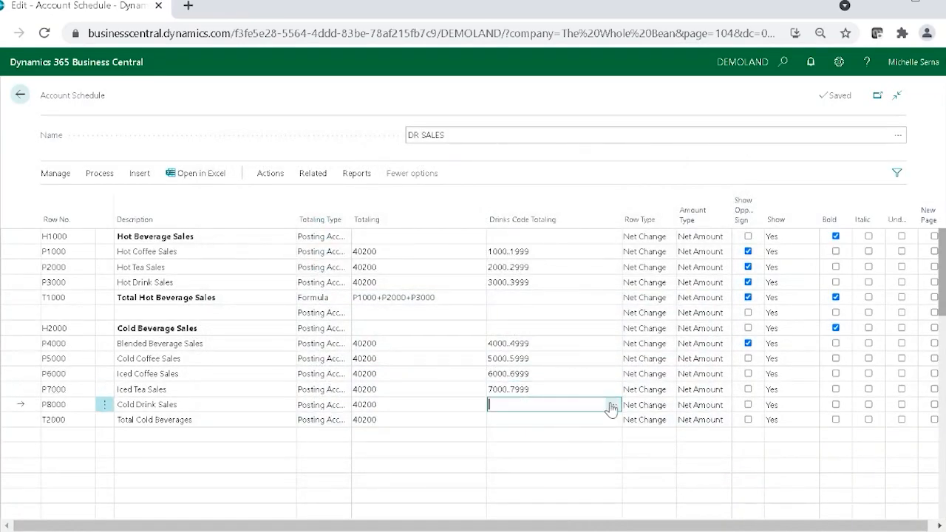
click(612, 407)
scroll(473, 384, down, 10)
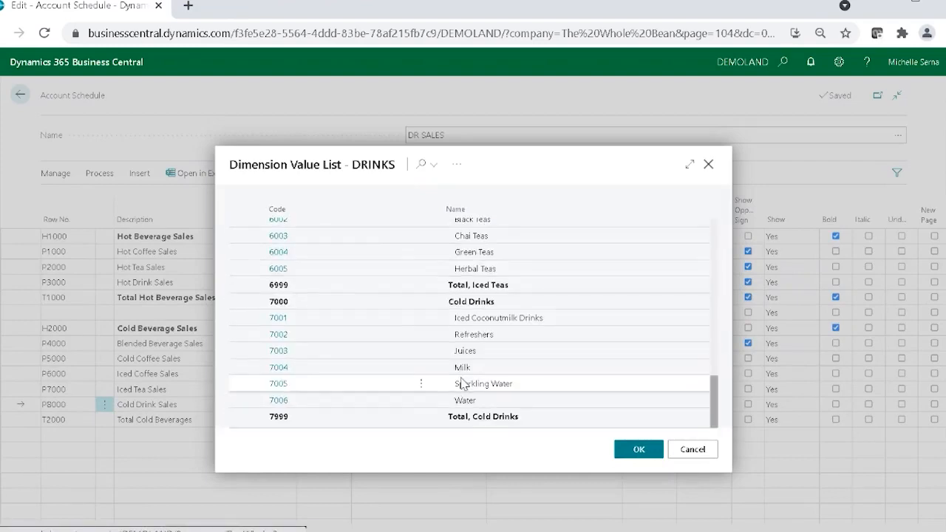
scroll(336, 422, up, 1)
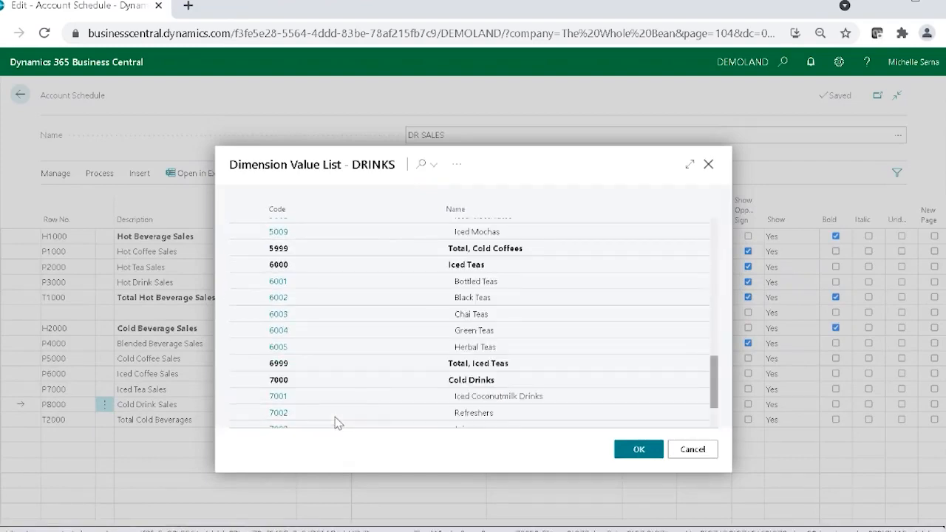
scroll(348, 411, down, 1)
click(693, 450)
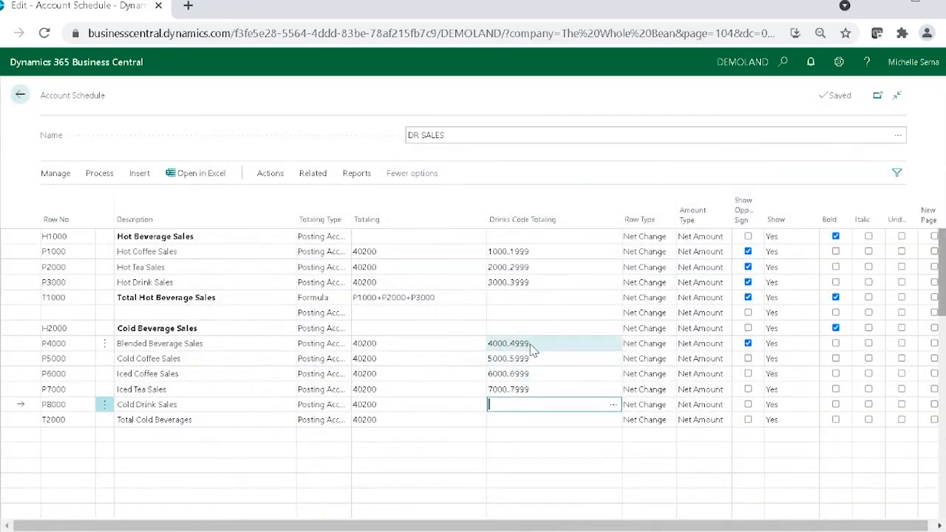
Step: Set the Totaling Type of the T2000 Total Cold Beverages line to Total Accounts
click(525, 420)
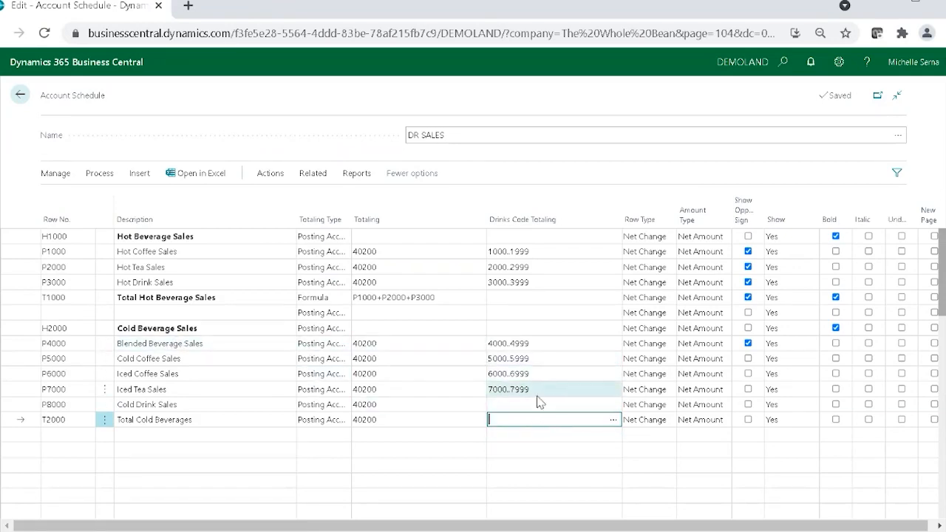
click(307, 423)
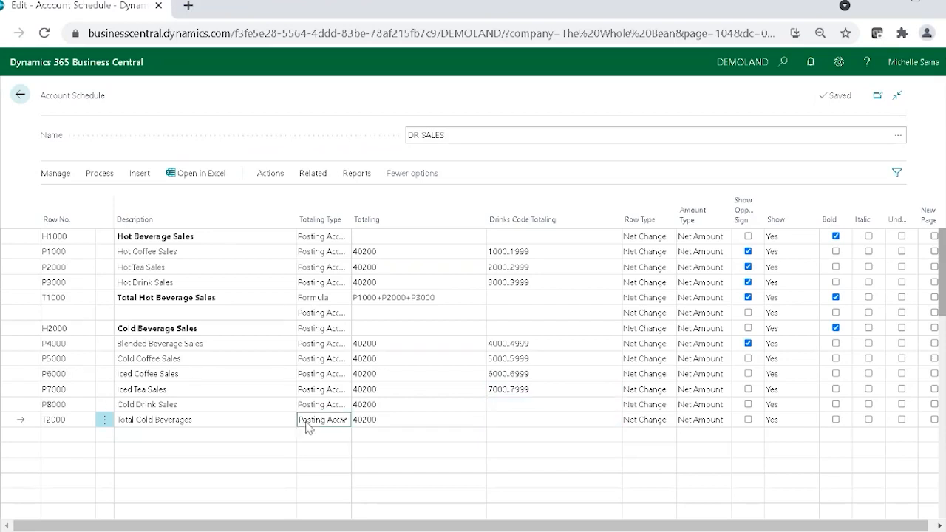
click(324, 449)
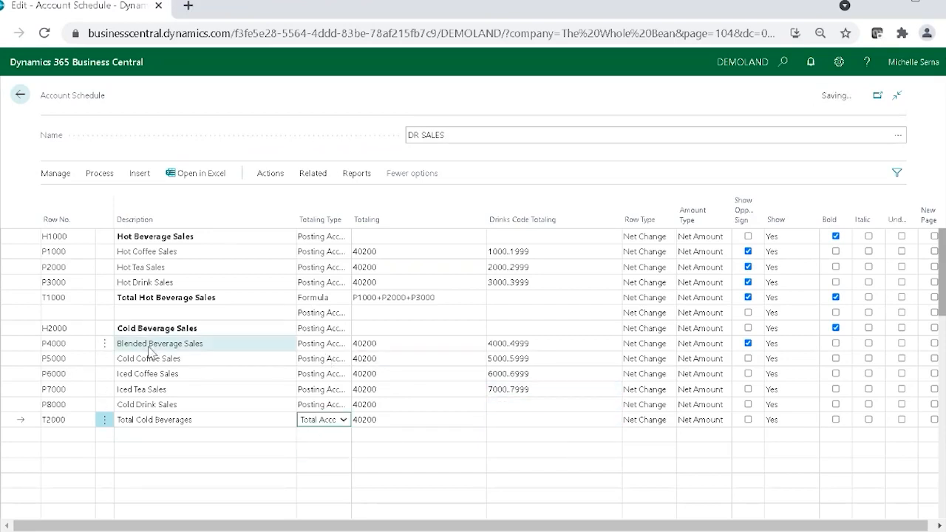
Step: Review the code ranges for blended beverages, cold coffees, iced teas and cold drinks in the DRINKS dimension value list
click(607, 343)
click(613, 345)
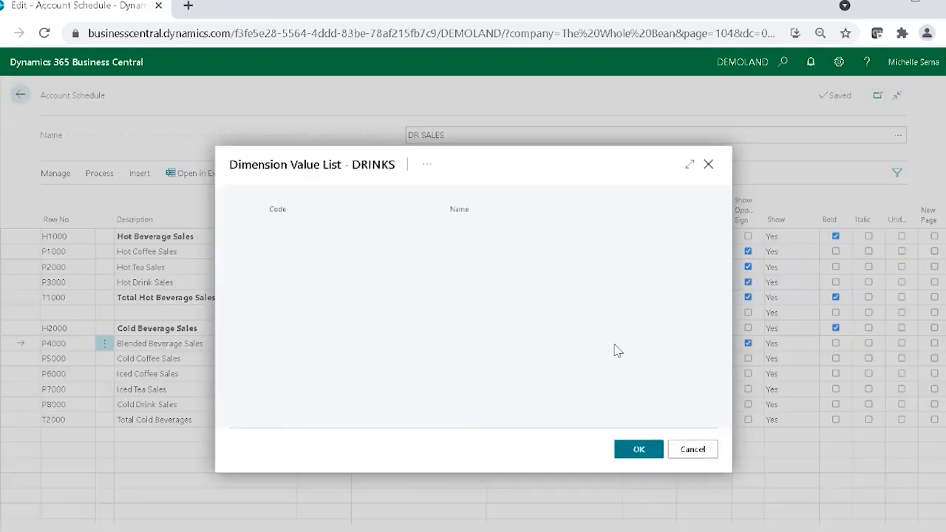
scroll(433, 322, down, 1)
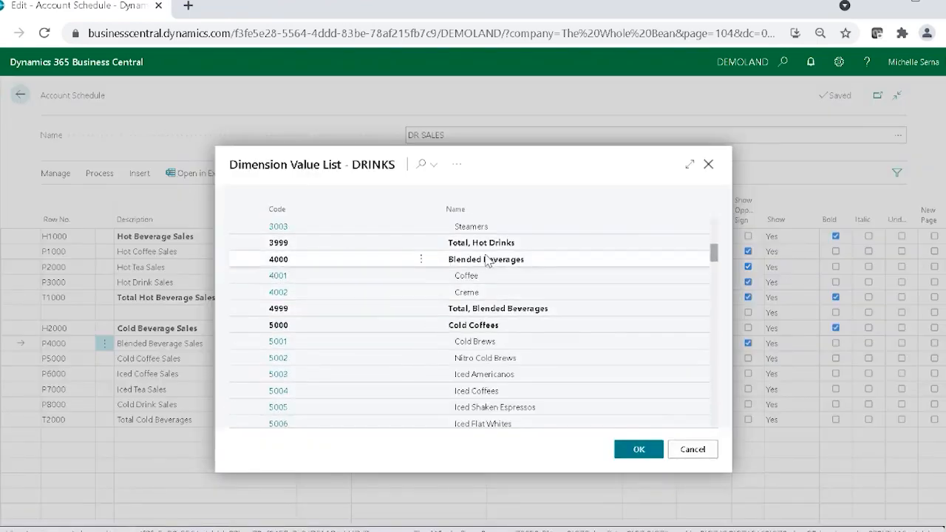
scroll(507, 340, down, 1)
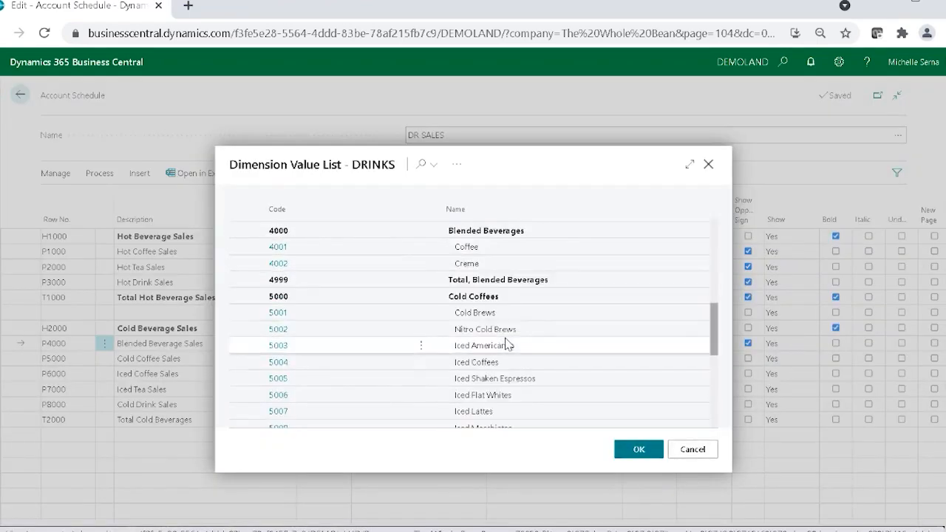
scroll(507, 345, down, 1)
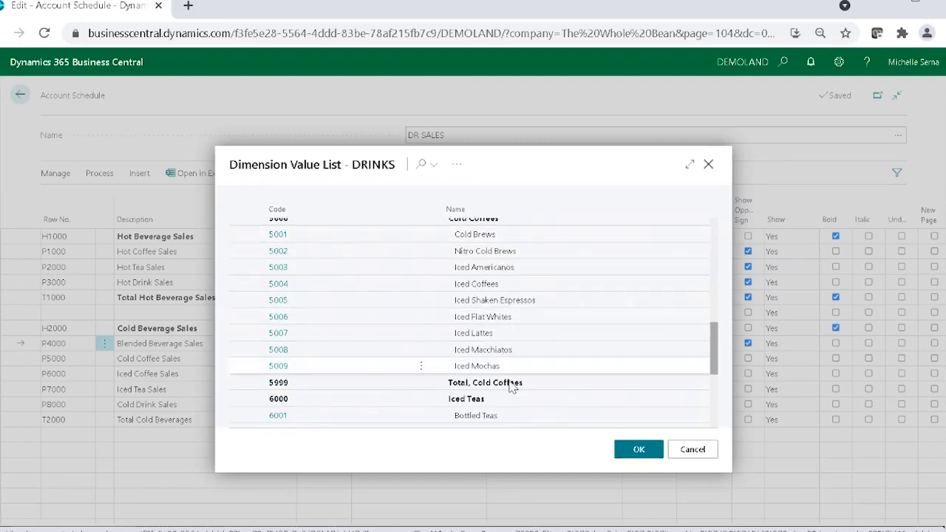
scroll(508, 382, down, 1)
scroll(511, 411, down, 2)
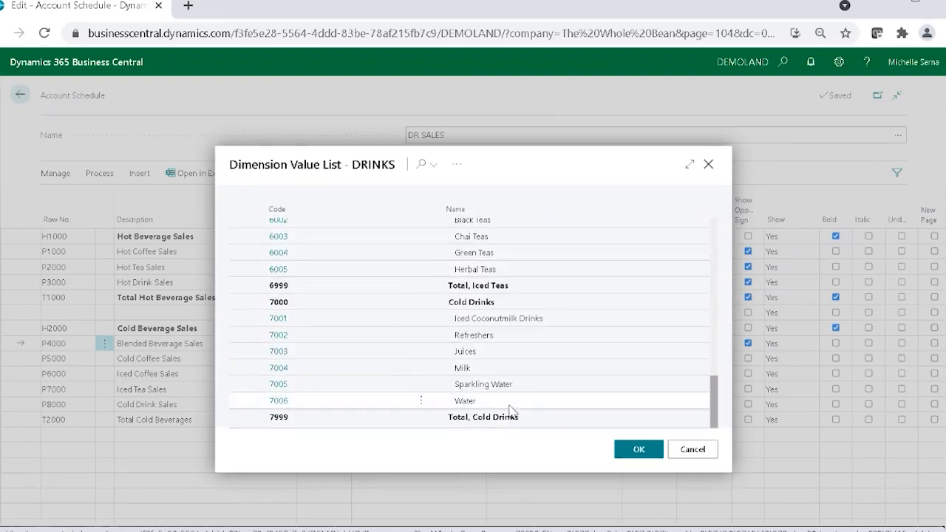
click(693, 451)
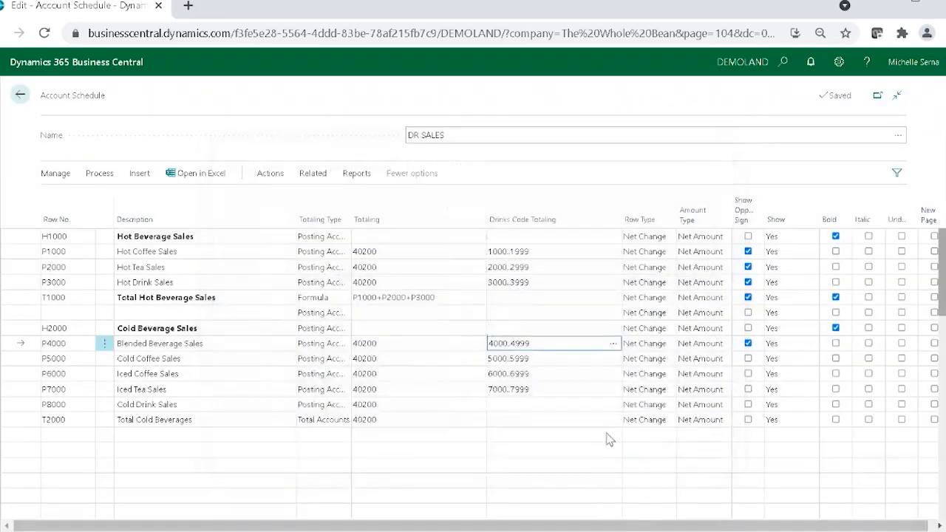
Step: Clear the Drinks Code Totaling of Iced Coffee Sales and set the one for Iced Tea Sales to 6000..6999
click(540, 374)
key(BackSpace)
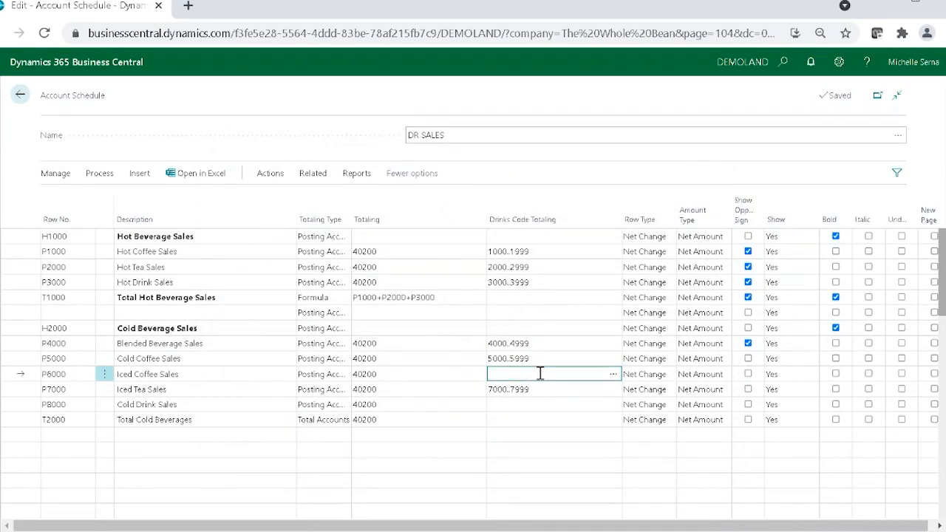
key(Down)
text(6)
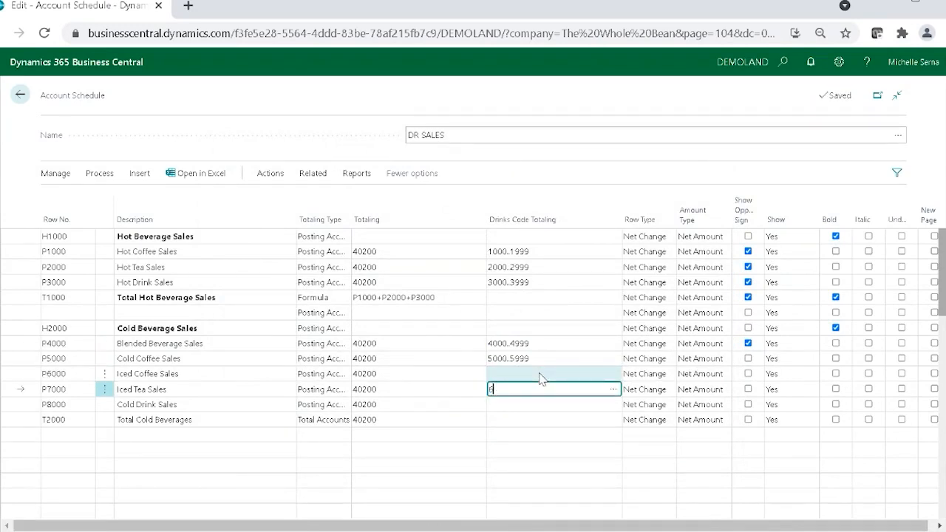
text(000..6999)
key(Down)
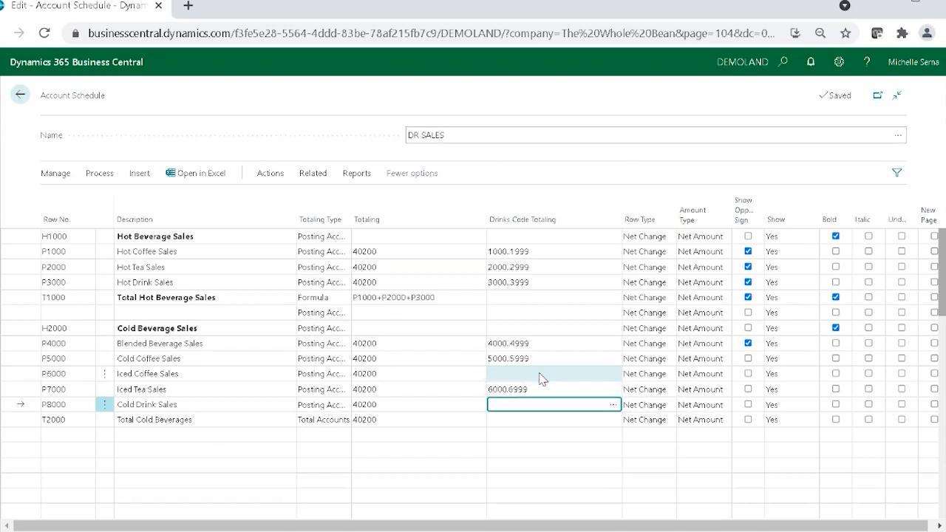
Step: Set the Drinks Code Totaling of the P8000 Cold Drink Sales line to 7000..7999
text(7000..7999)
click(512, 396)
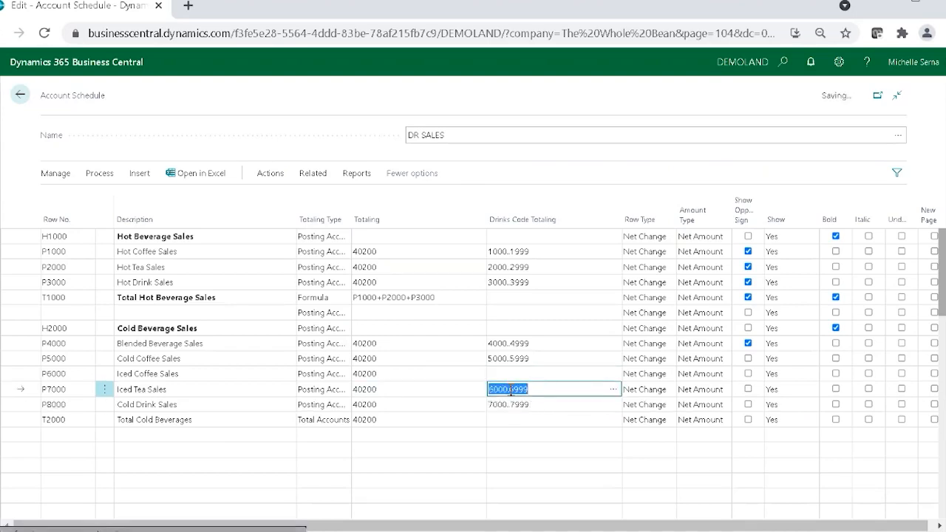
click(509, 389)
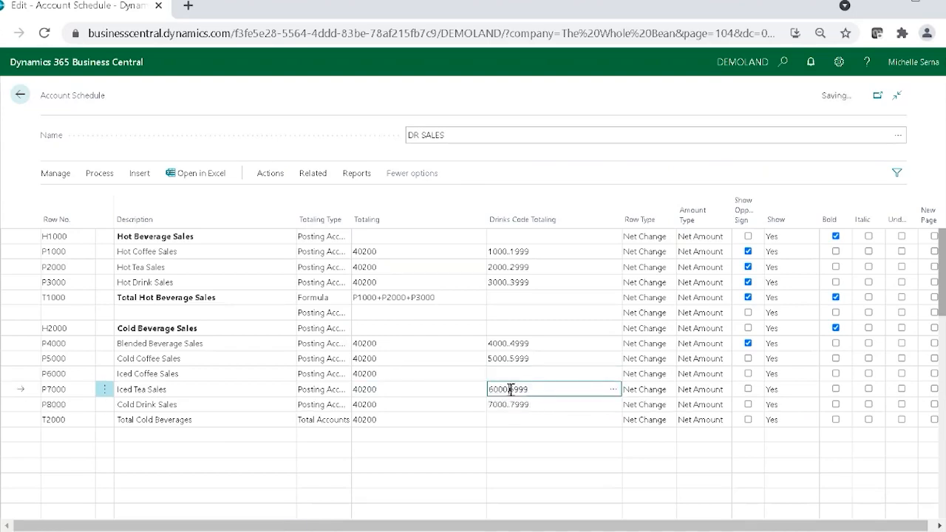
Step: Delete the P6000 Iced Coffee Sales line from the account schedule
click(105, 376)
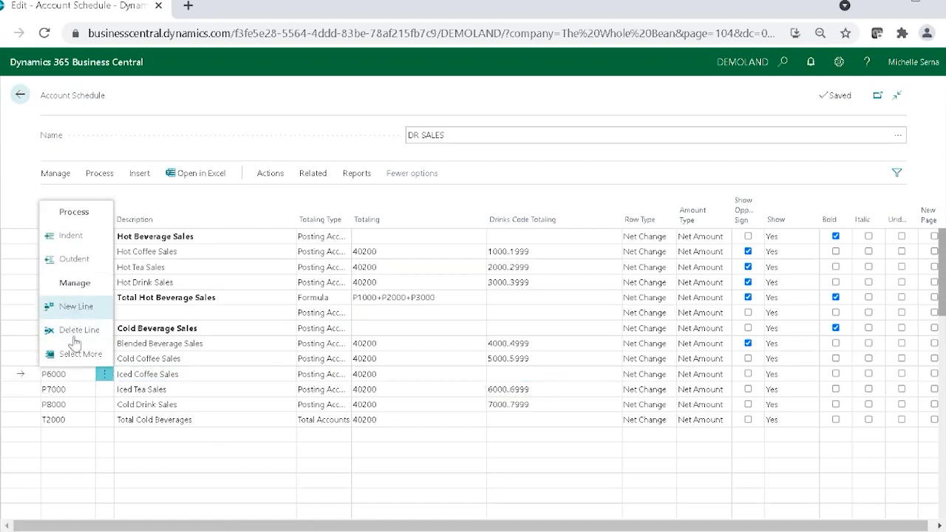
click(78, 330)
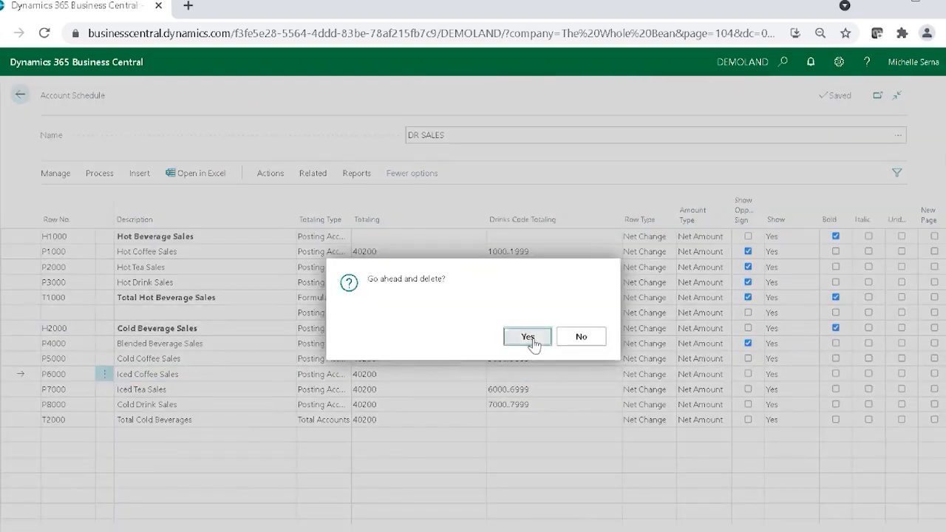
click(528, 338)
Step: Enter the formula P4000+P5000+P7000+P8000 in the Drinks Code Totaling of the Total Cold Beverages line
click(525, 407)
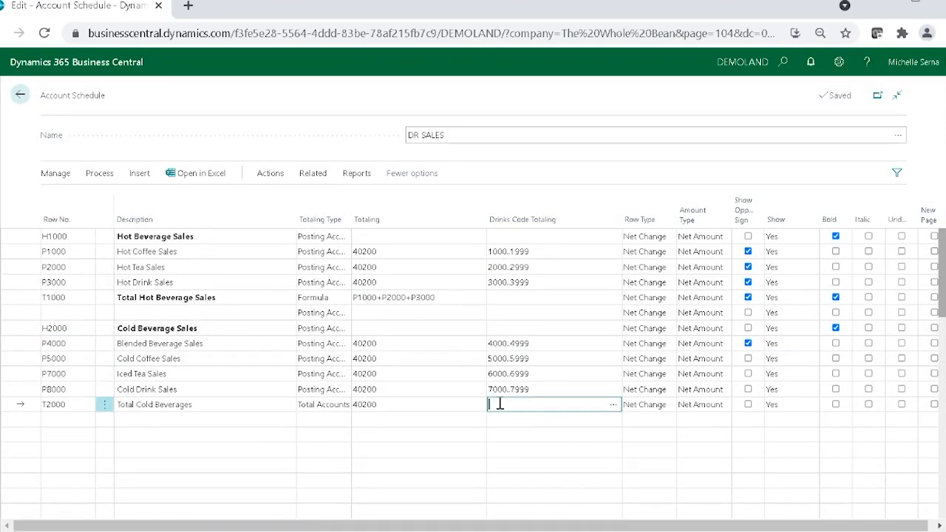
text(P4000+P5000+P60)
key(BackSpace)
text(000+P8000)
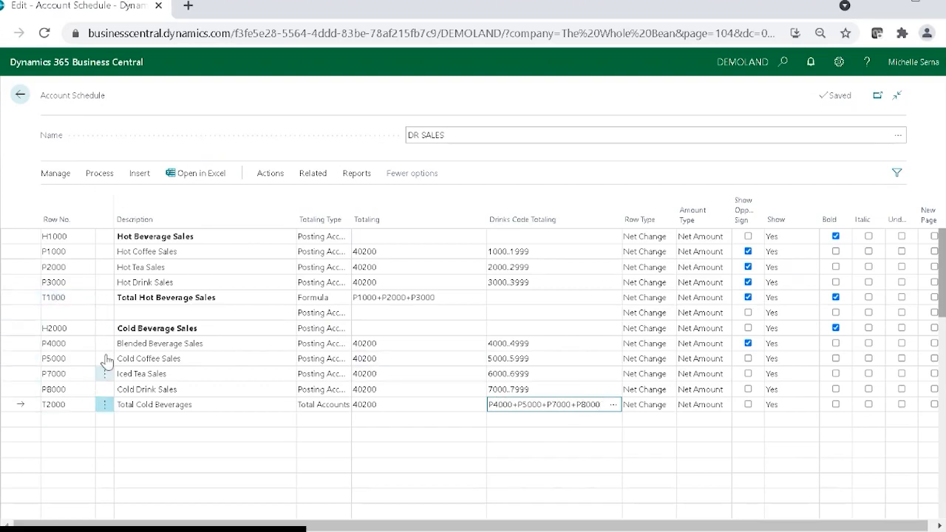
Step: Enable Show Opposite Sign for every line from Cold Coffee Sales through Total Cold Beverages, and make the Total Cold Beverages line bold
click(748, 359)
click(748, 373)
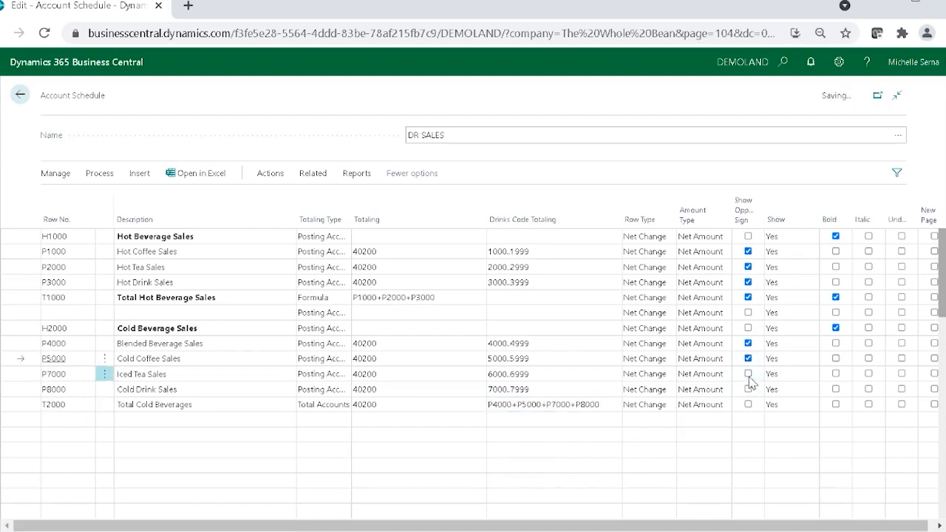
click(748, 389)
click(748, 406)
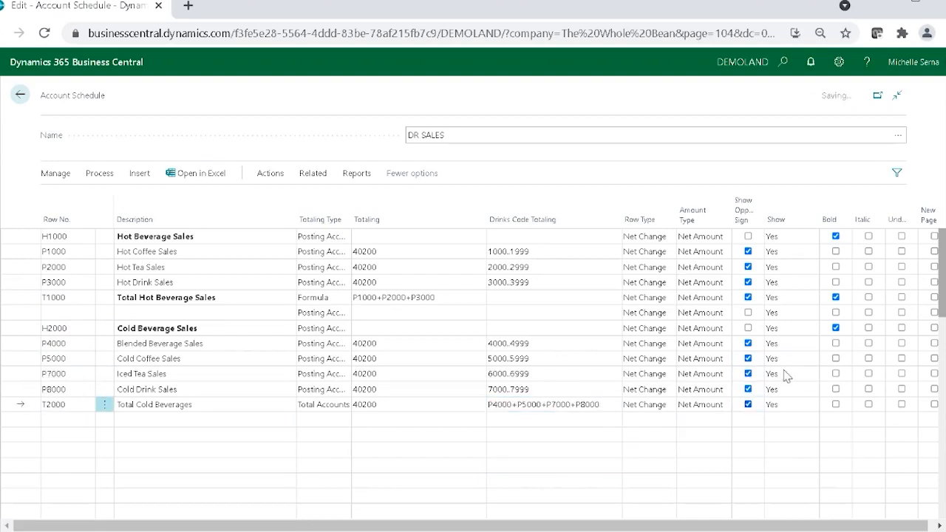
click(837, 406)
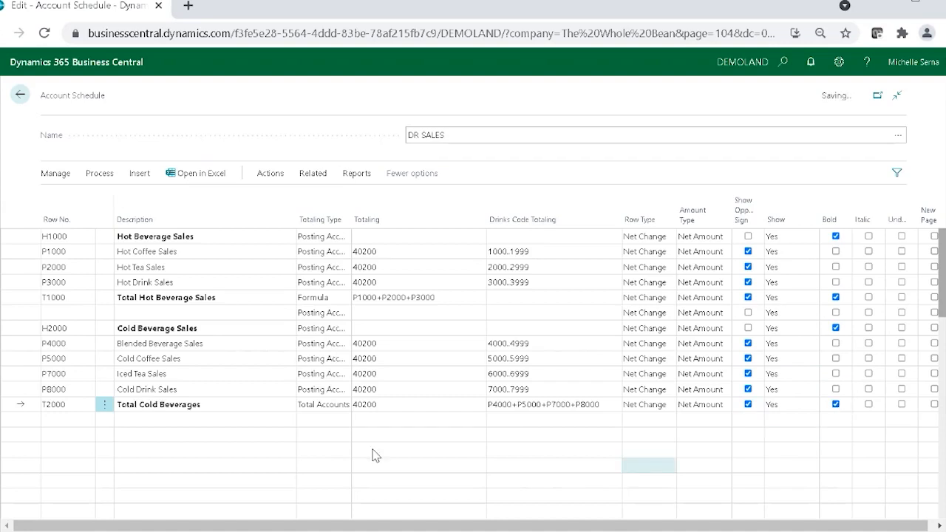
Step: Add a Total Beverage Sales line with row number T3000, leaving one blank line below Total Cold Beverages
click(133, 437)
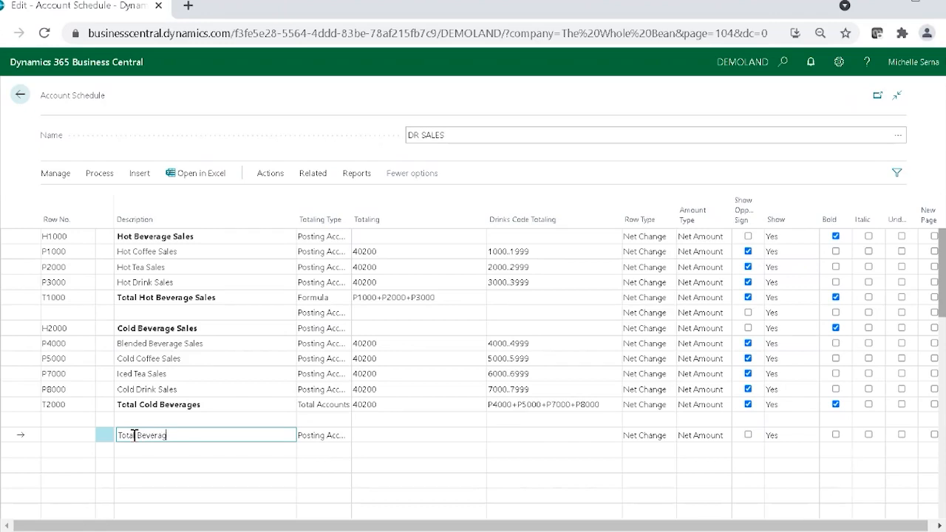
click(65, 433)
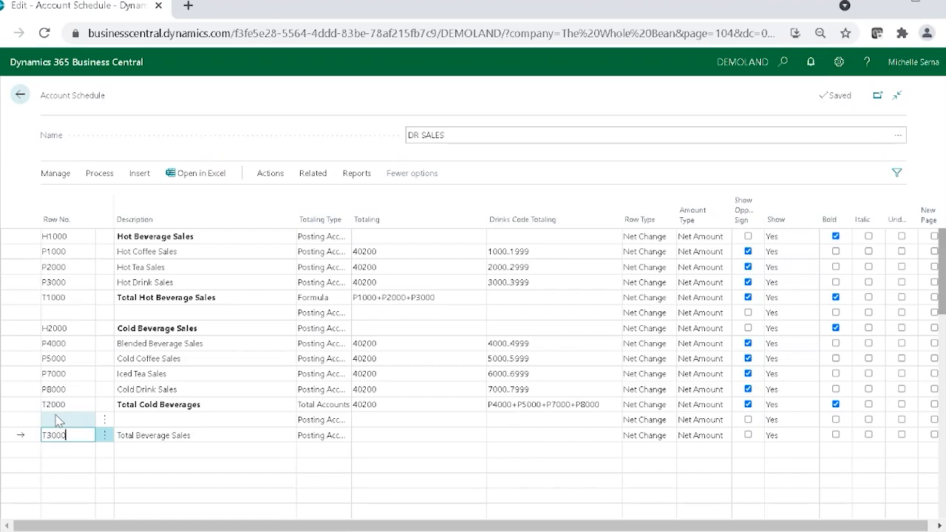
Step: Set the Totaling Type of the Total Cold Beverages line to Formula
click(344, 404)
click(344, 405)
click(332, 437)
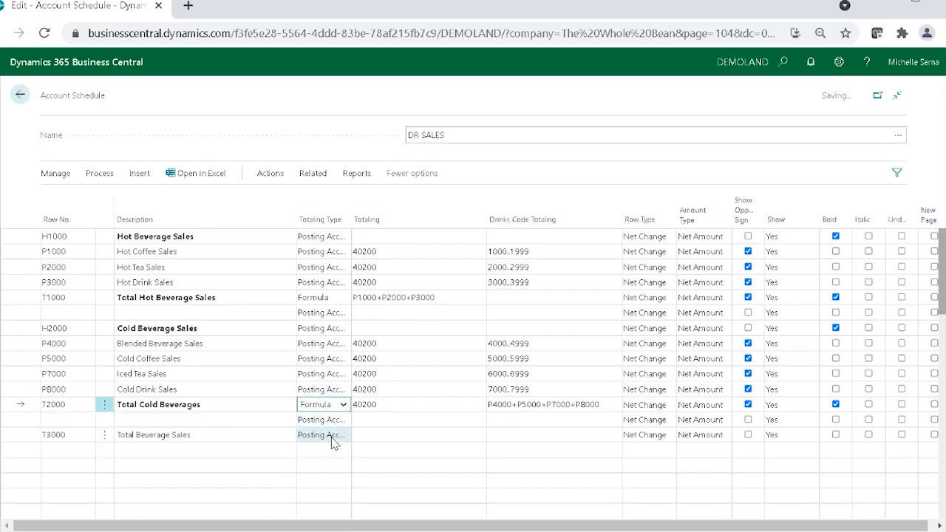
Step: Make the Total Beverage Sales line a Formula with T1000+T2000 as its Totaling
click(334, 442)
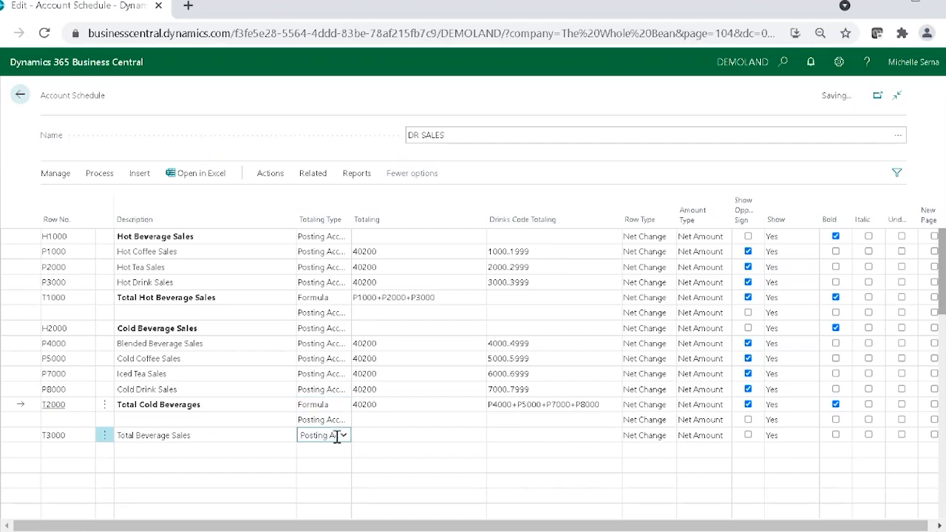
click(326, 349)
click(423, 435)
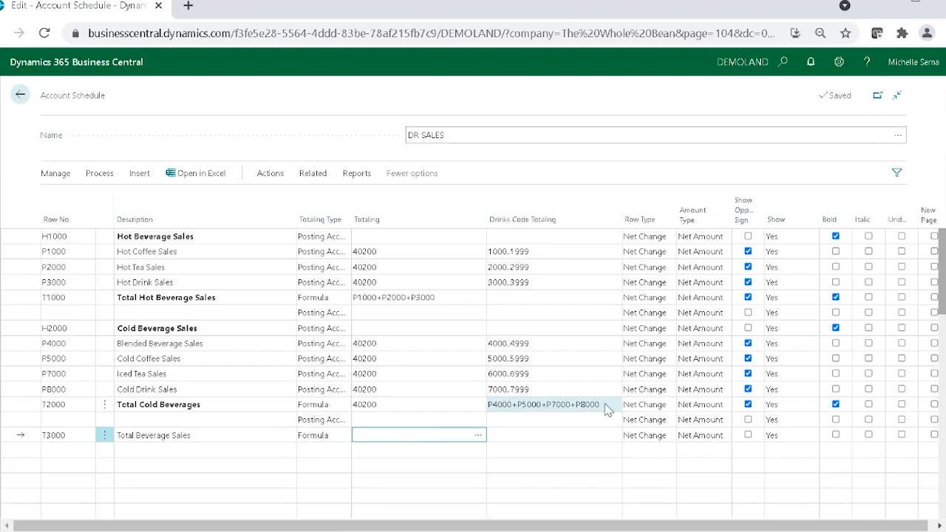
Step: Move the formula P4000+P5000+P7000+P8000 from Drinks Code Totaling to Totaling on the Total Cold Beverages line
click(555, 405)
key(ctrl+c)
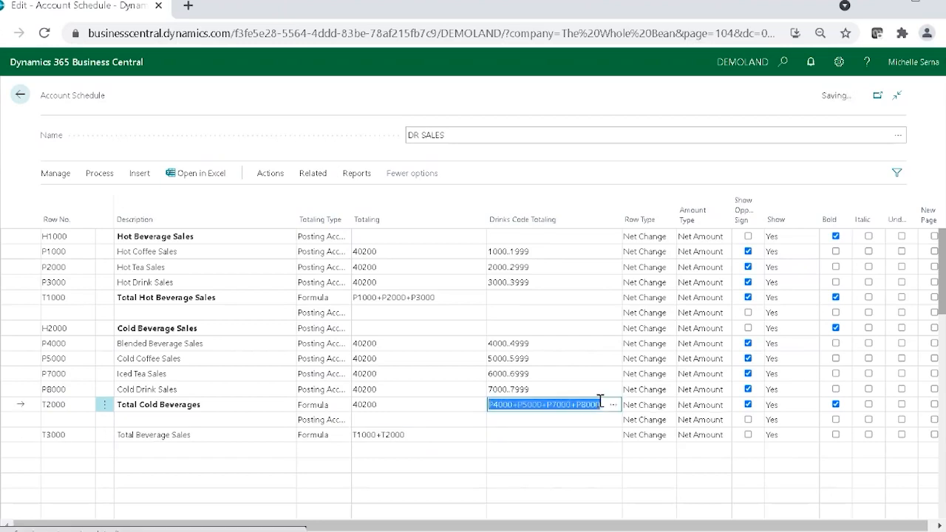
key(BackSpace)
click(422, 405)
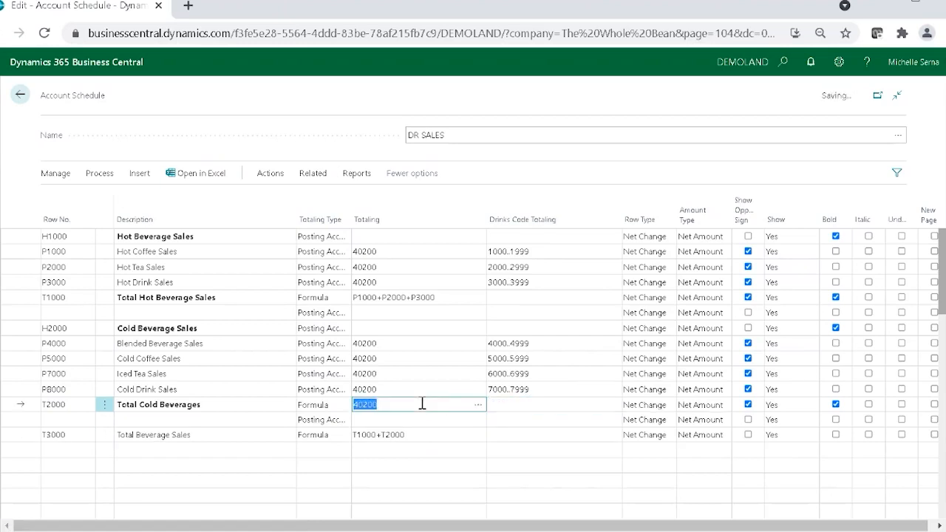
key(ctrl+v)
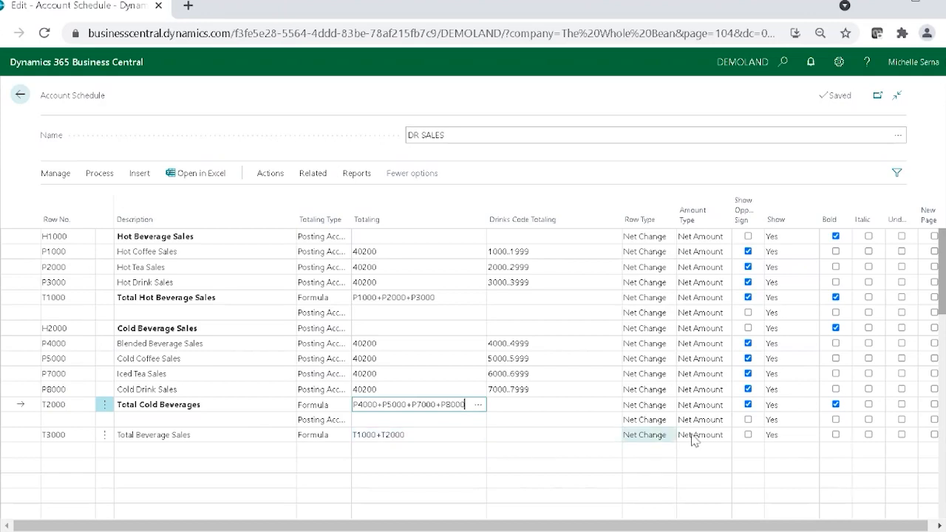
Step: Format Total Beverage Sales with Show Opposite Sign and Bold, and set the Totaling Type of the blank line above it to Double Underline
click(749, 436)
click(836, 435)
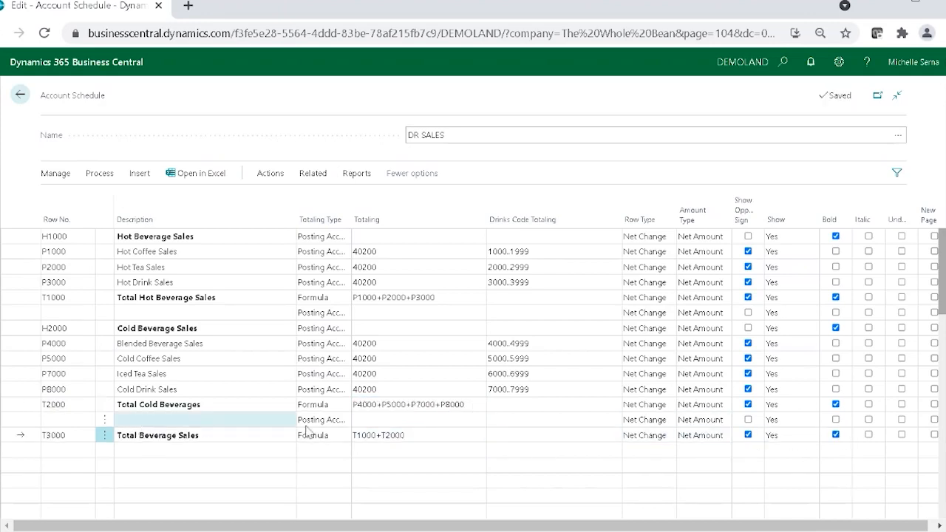
click(340, 425)
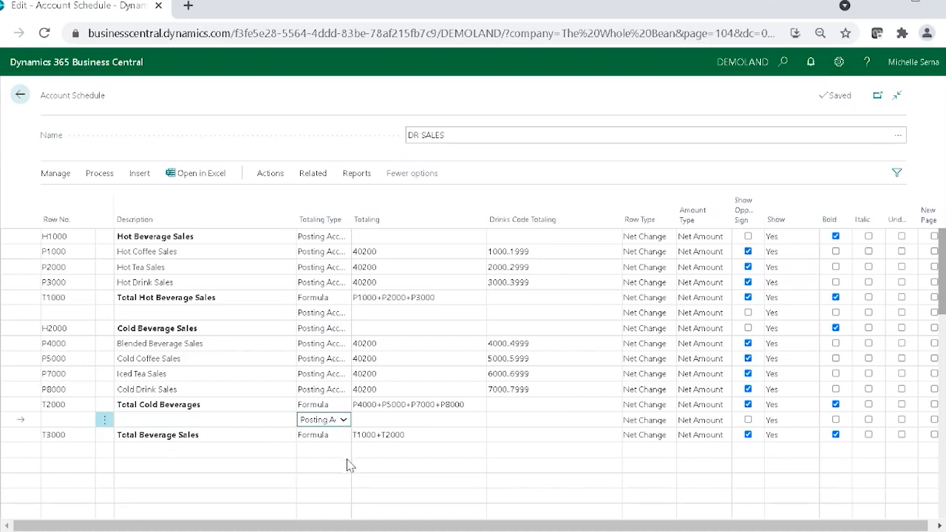
click(342, 481)
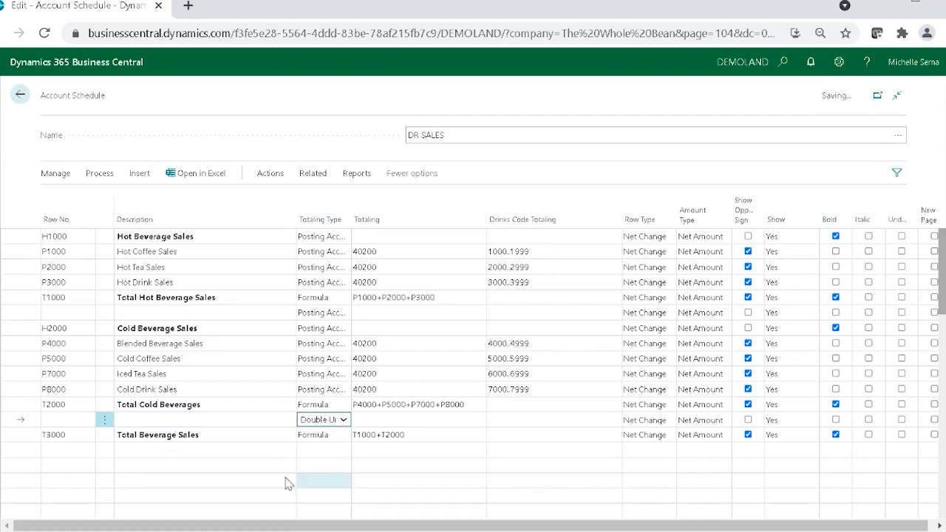
Step: Open the overview of the DR SALES account schedule
click(201, 467)
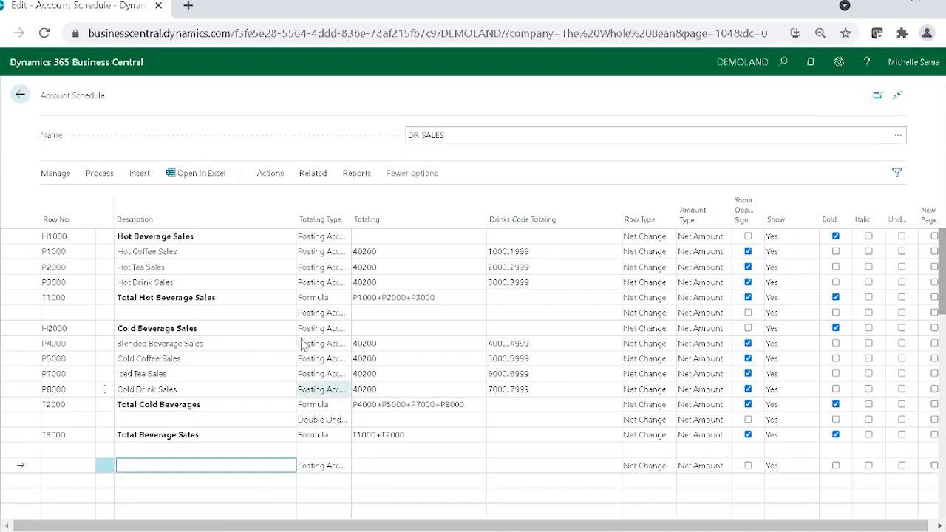
click(103, 177)
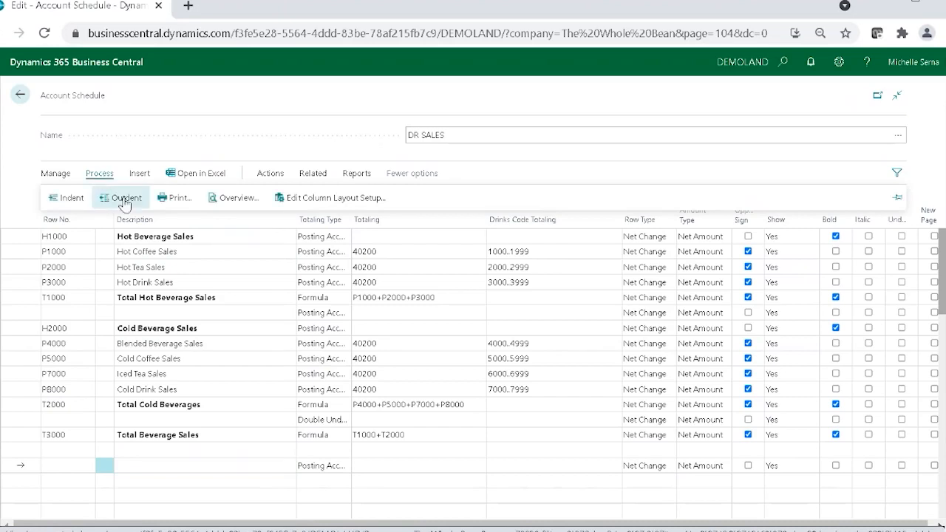
click(226, 200)
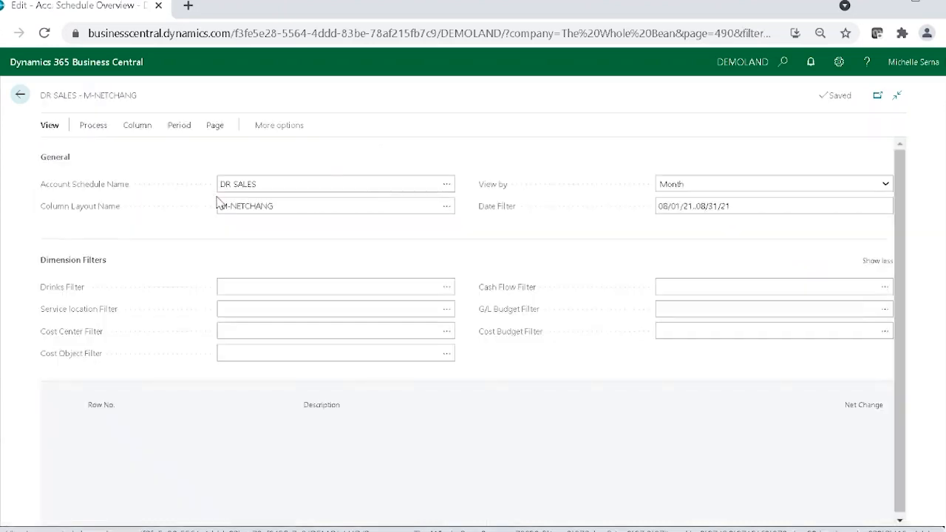
Step: Create a column layout DR BY LOCN described as Drinks by Location with analysis view DR BY LOCN, and apply it to the overview
scroll(808, 450, down, 3)
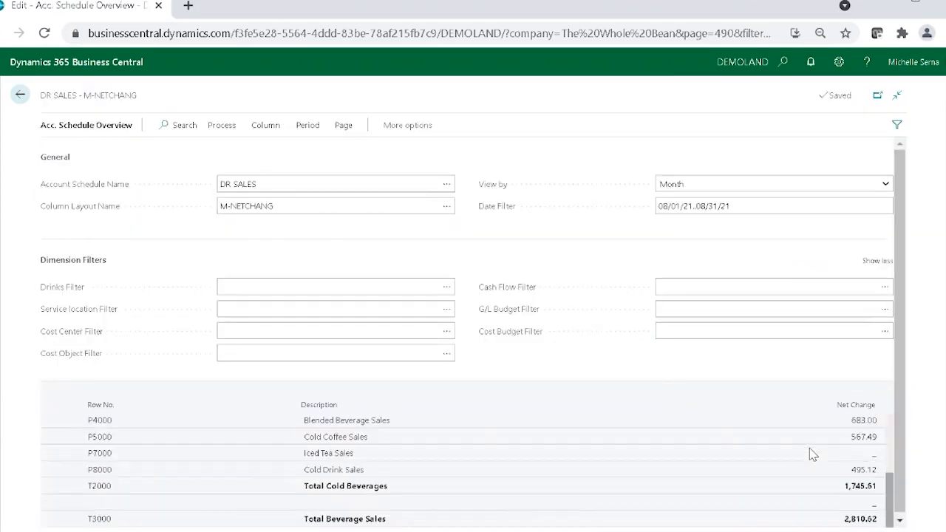
scroll(809, 450, up, 3)
scroll(809, 454, down, 3)
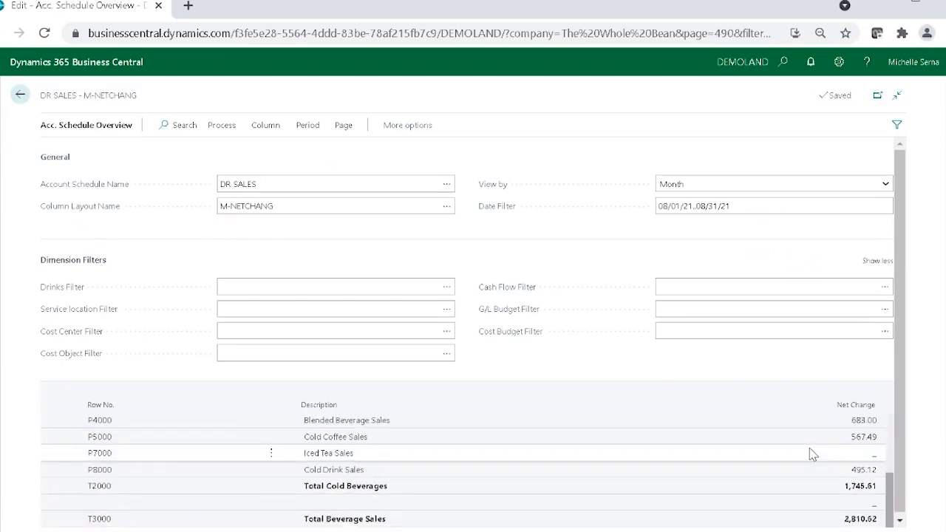
scroll(813, 454, up, 3)
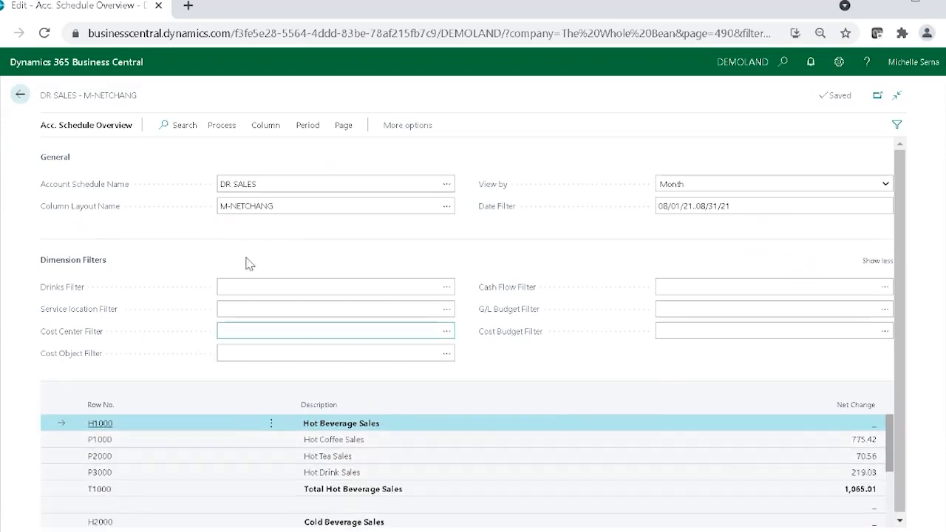
click(449, 210)
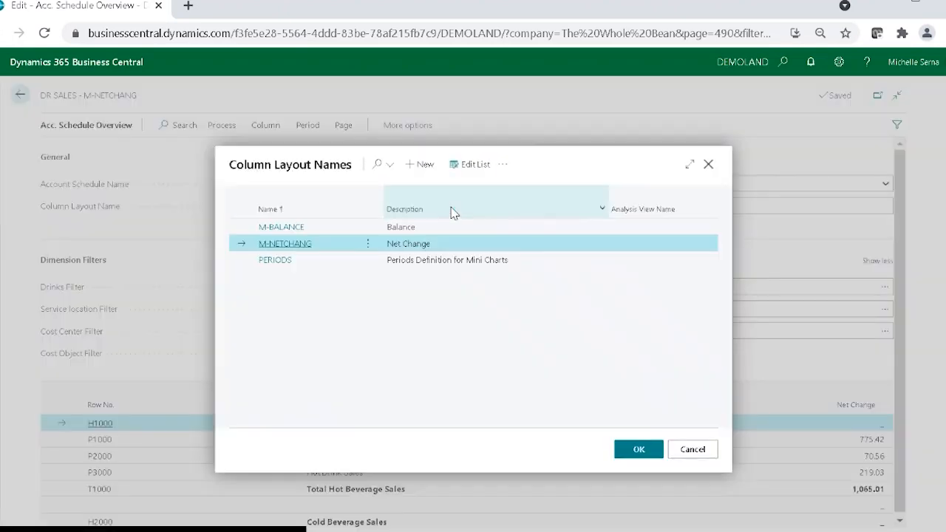
click(421, 164)
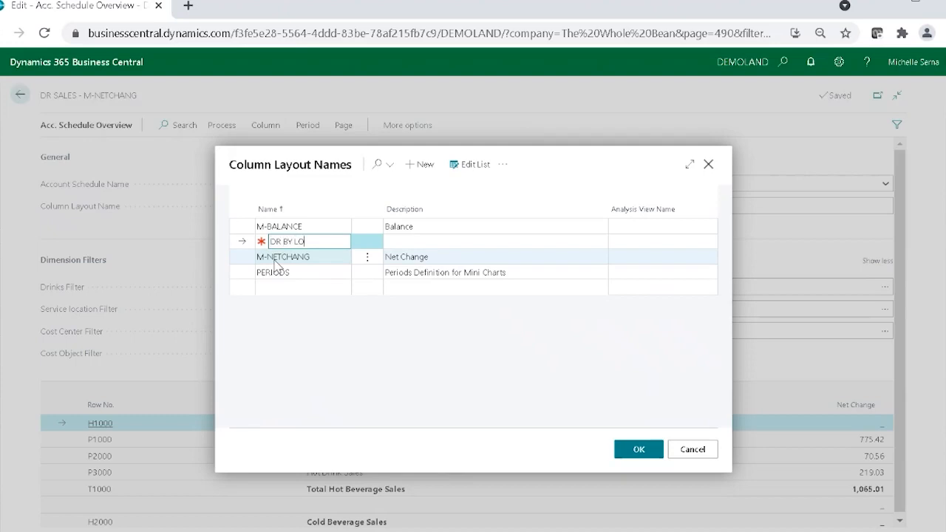
key(Tab)
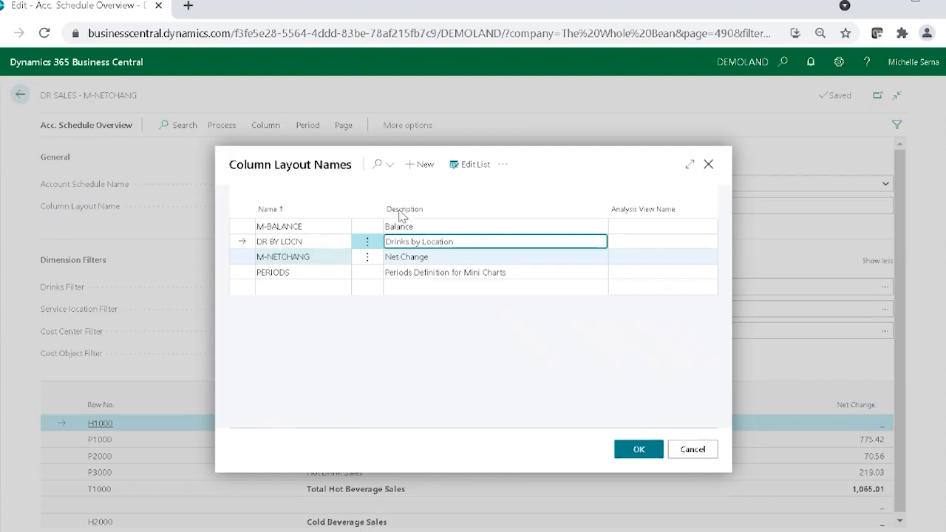
click(671, 243)
click(708, 243)
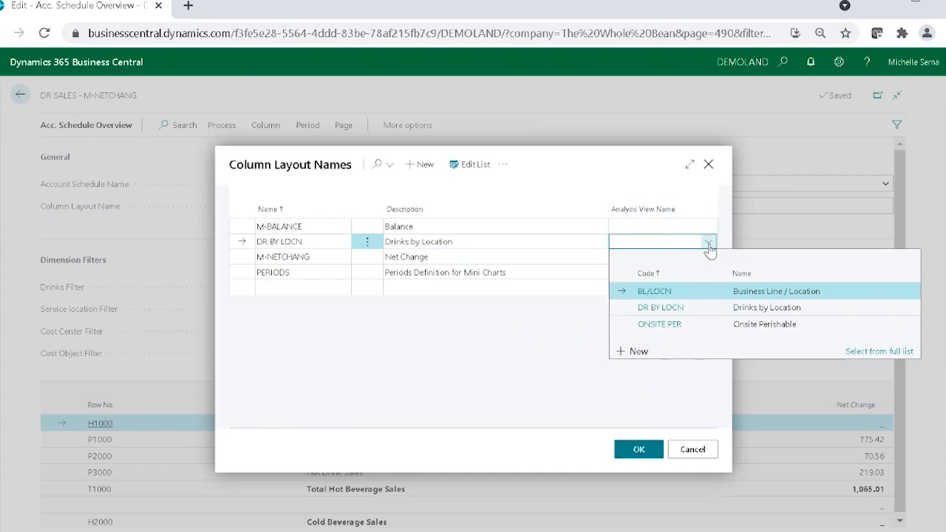
click(690, 309)
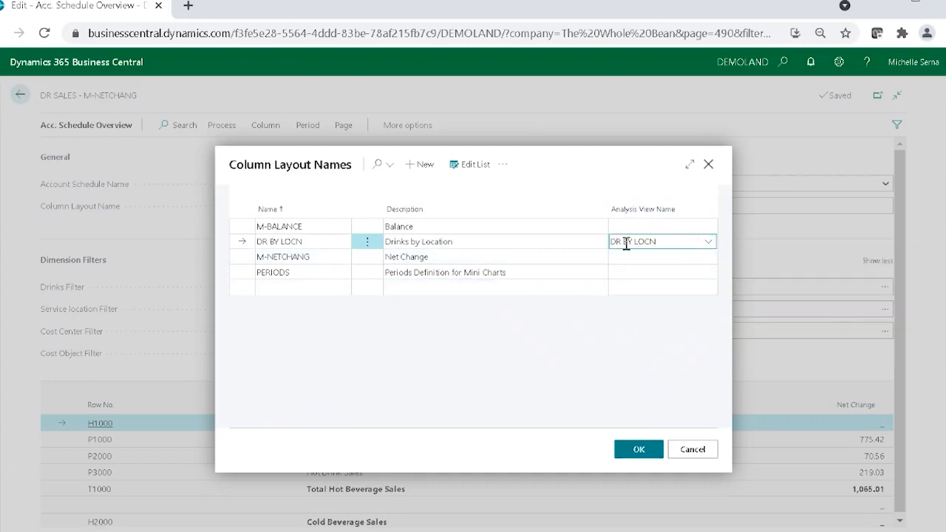
click(638, 450)
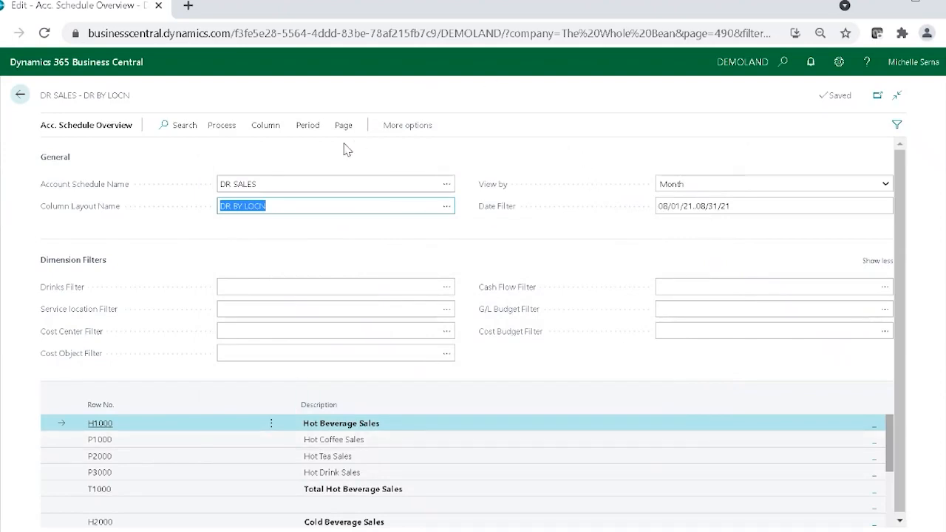
Step: Open the column layout setup of DR BY LOCN for editing
click(267, 125)
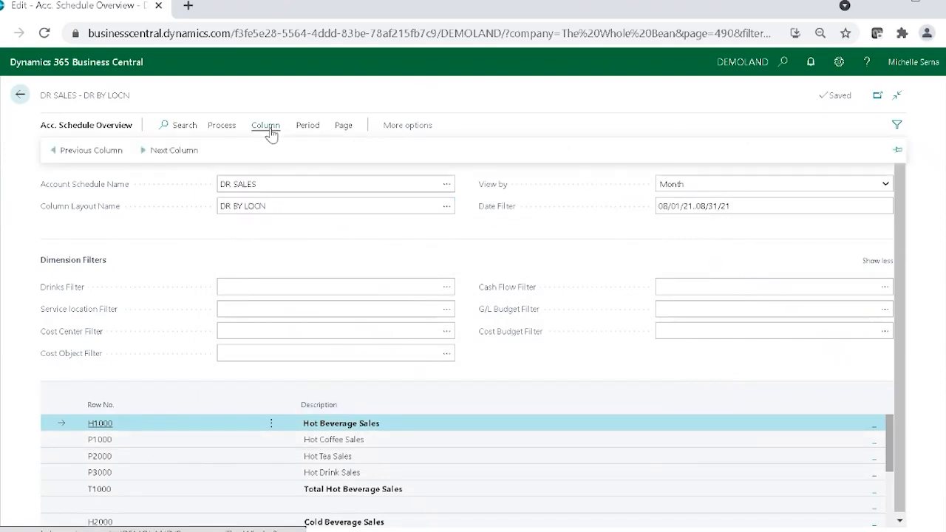
click(217, 130)
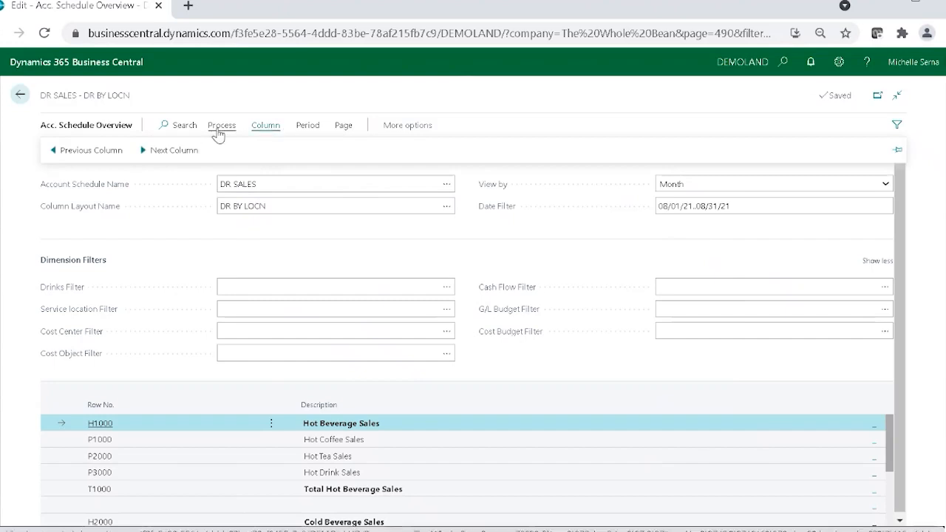
click(449, 207)
click(449, 207)
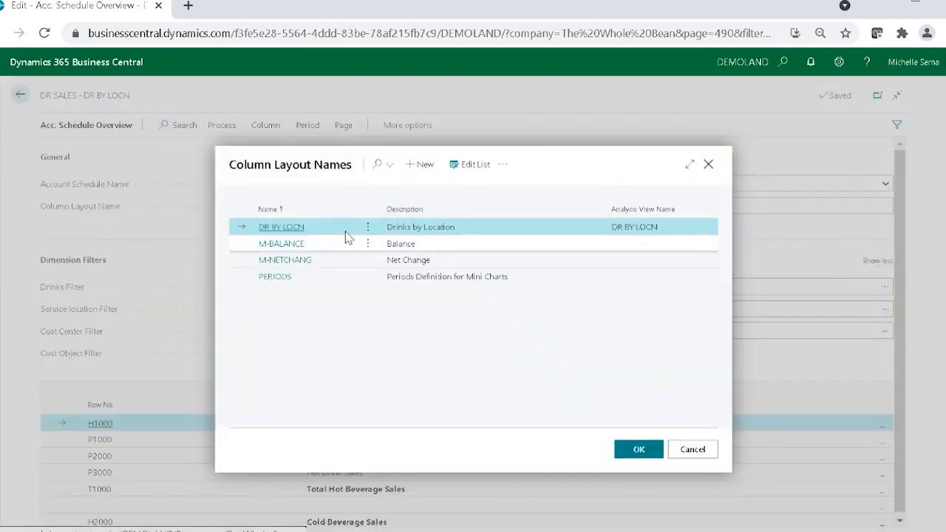
click(503, 165)
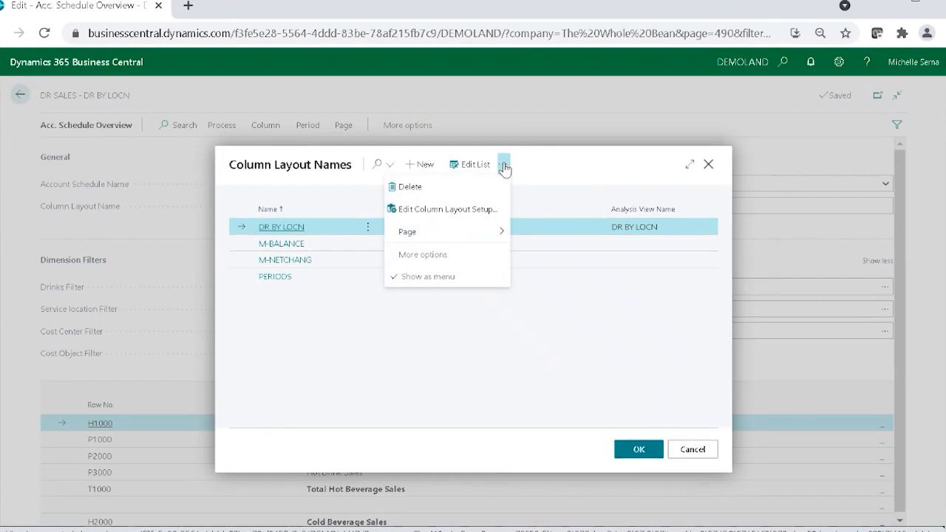
click(502, 211)
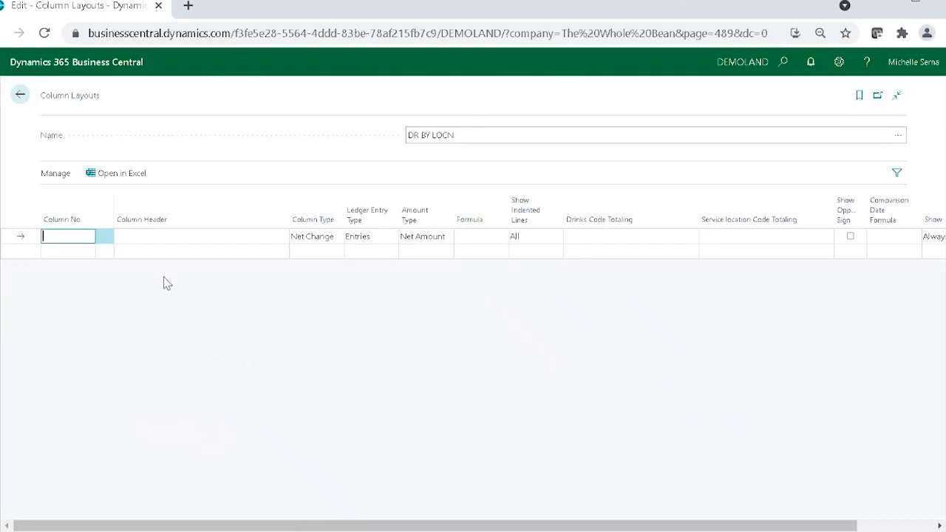
Step: Add four columns with the headers Onsite Sales, Food Truck Sales, 3rd Party Sales and Total Sales
click(142, 237)
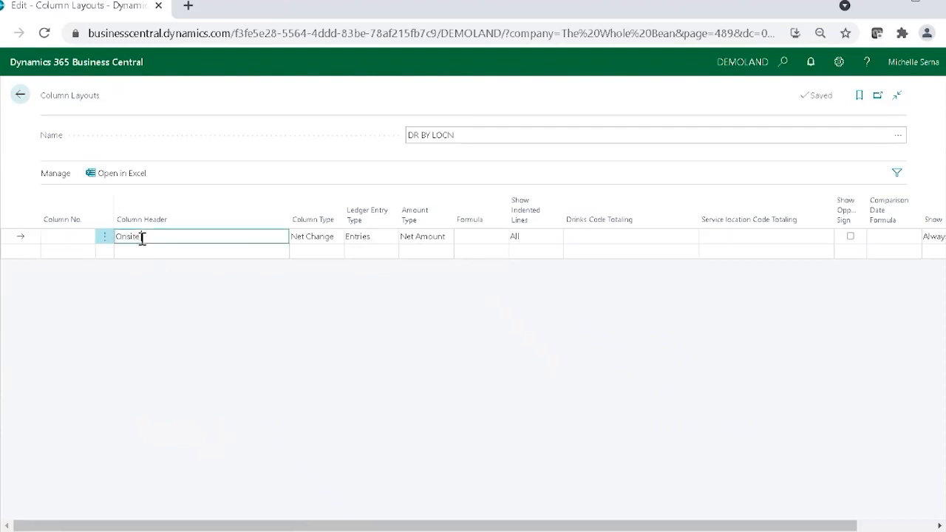
text(Onsite Sales)
key(Down)
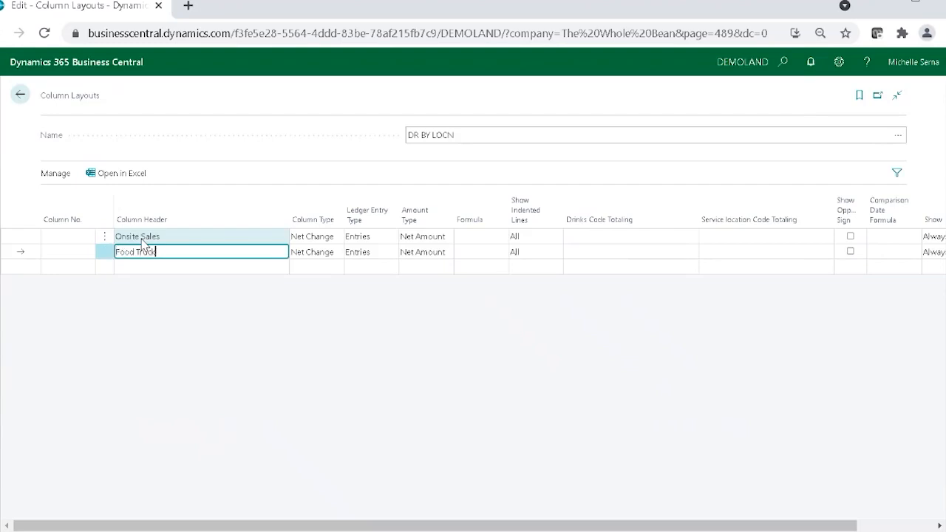
text(Food Truck Sales)
key(Down)
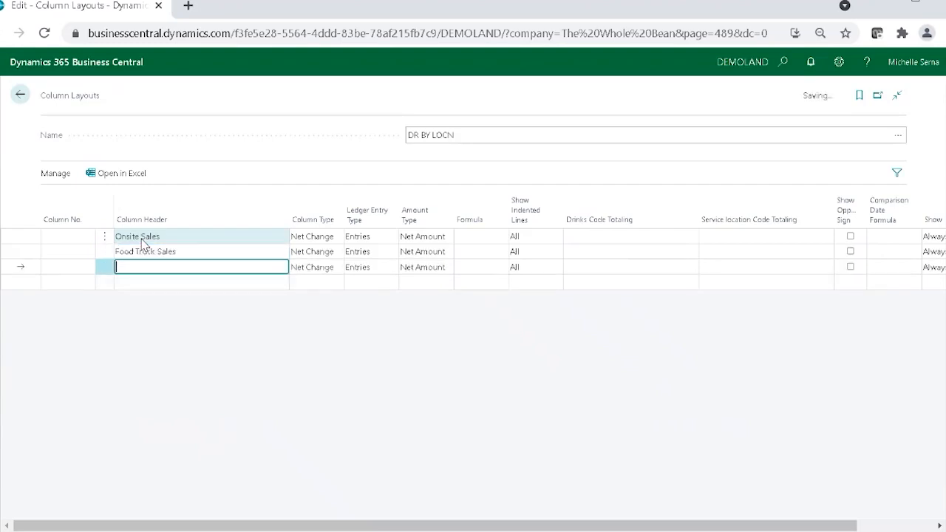
text(3rd Party Sales)
key(Down)
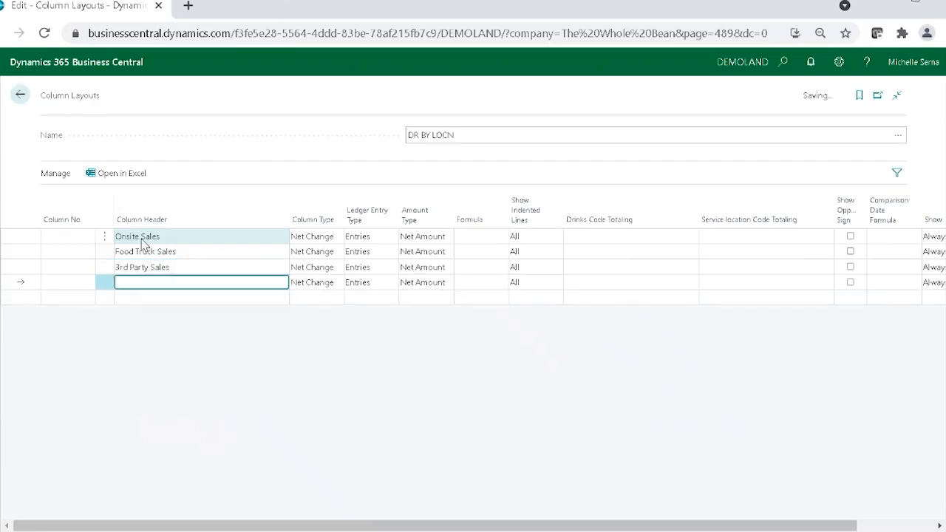
text(Total Sales)
Step: Number the four columns 1, 2, 3 and 4 in the order they are listed
click(86, 235)
text(1)
click(67, 256)
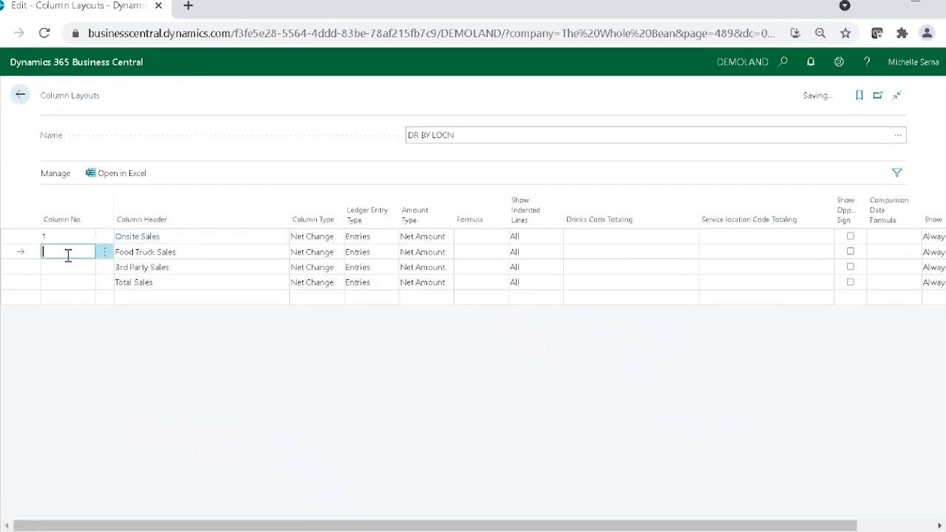
text(2)
click(52, 267)
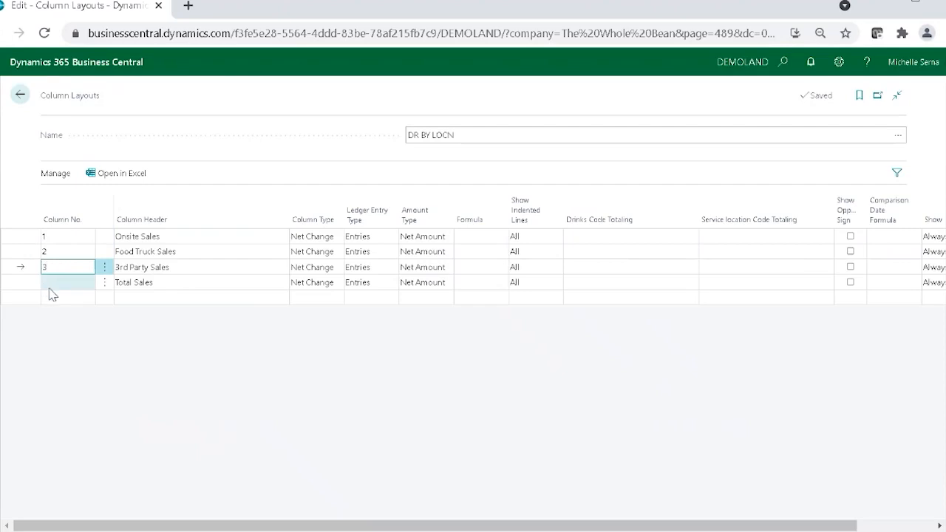
click(52, 283)
text(4)
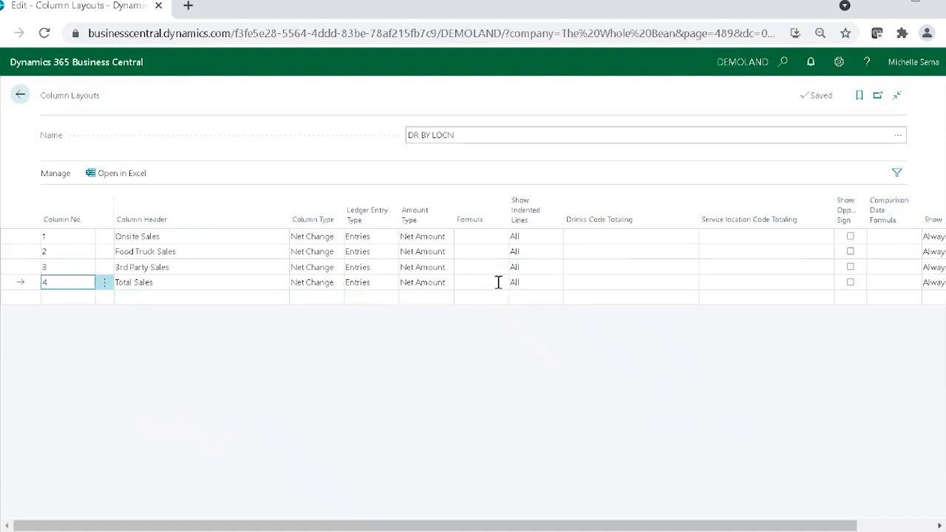
Step: Change the Total Sales column's type to Formula and enter 1+2+3 as its formula
click(332, 284)
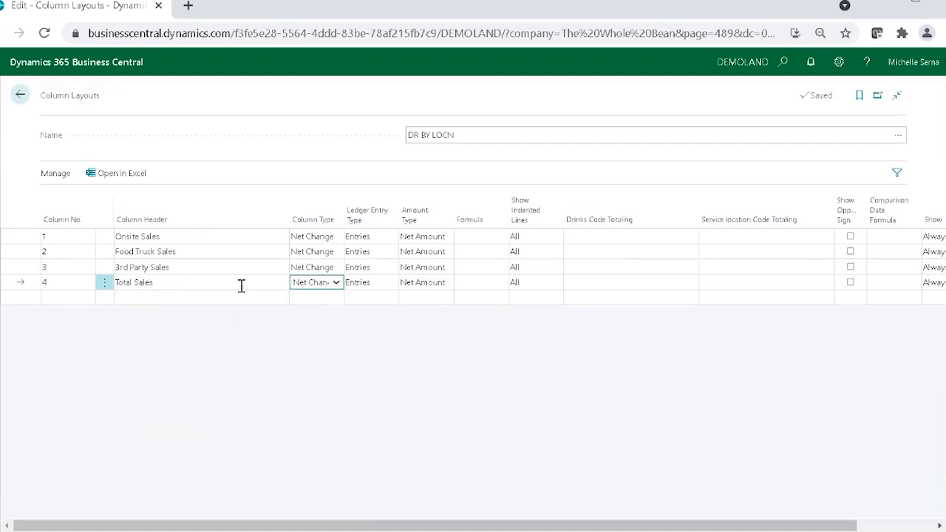
click(299, 301)
click(479, 282)
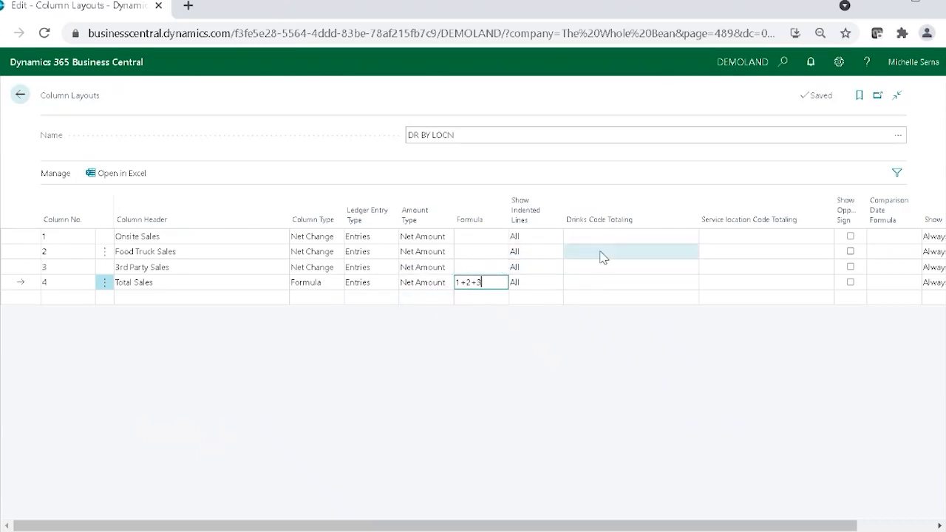
Step: Set Service location Code Totaling to ONSITE for Onsite Sales, 'FOOD TRUCK' for Food Truck Sales and '3RD PARTY' for 3rd Party Sales
click(769, 238)
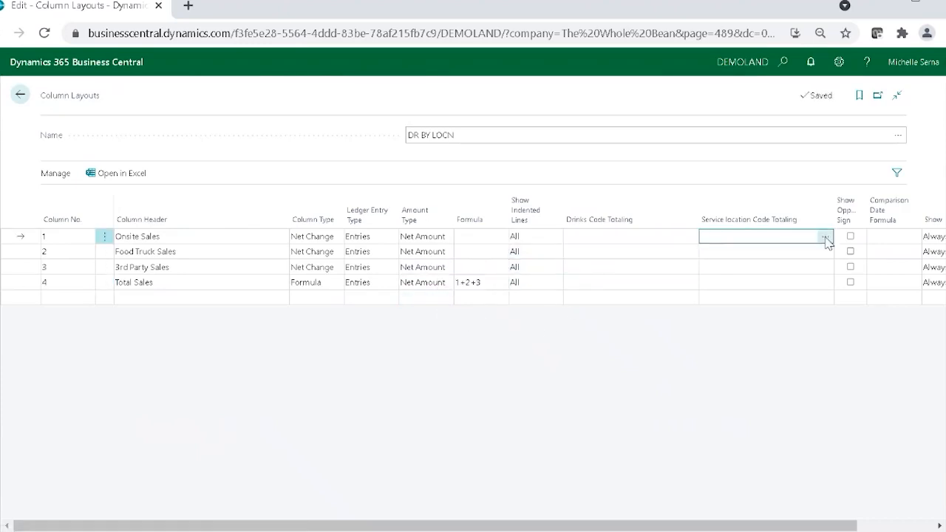
click(825, 239)
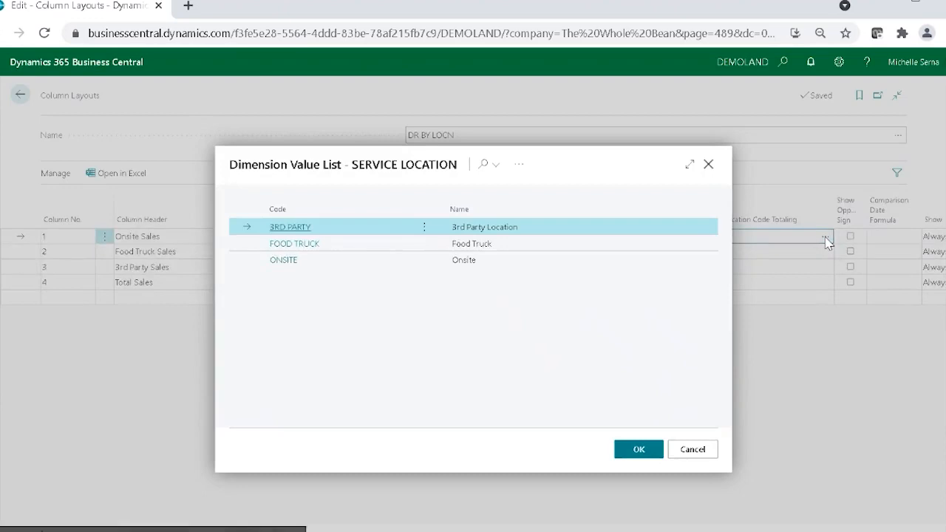
click(283, 262)
click(777, 252)
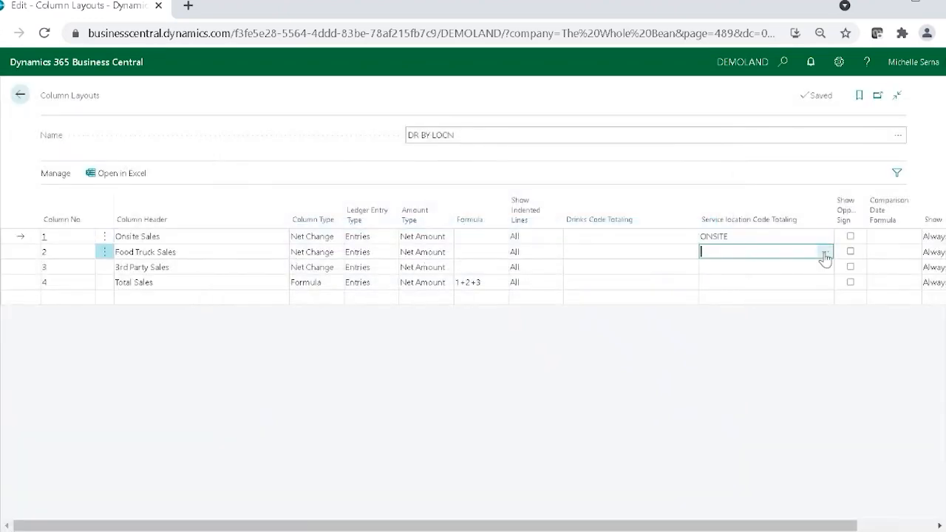
click(826, 255)
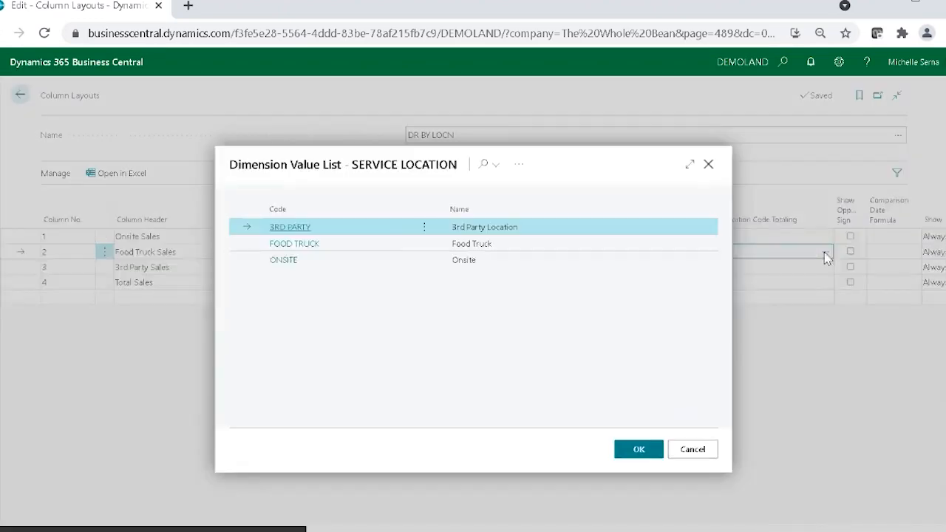
click(330, 250)
click(302, 252)
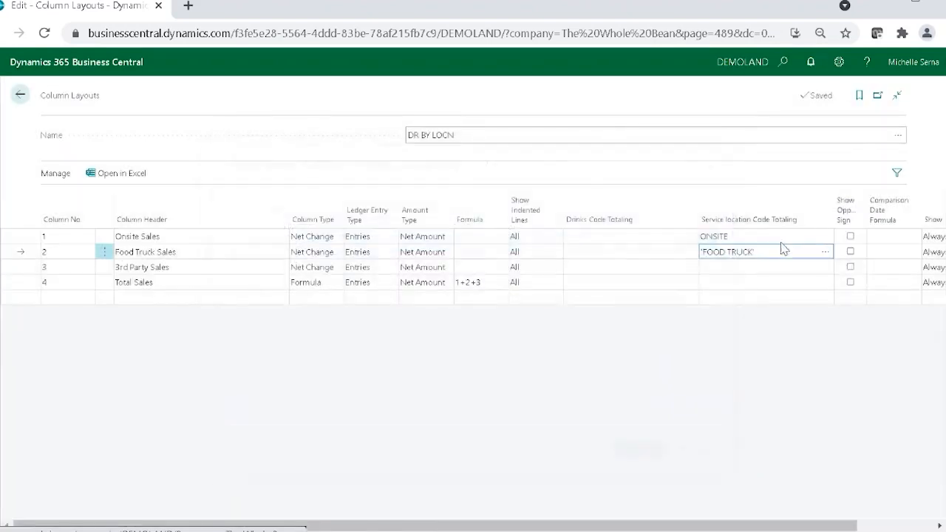
click(815, 269)
click(823, 269)
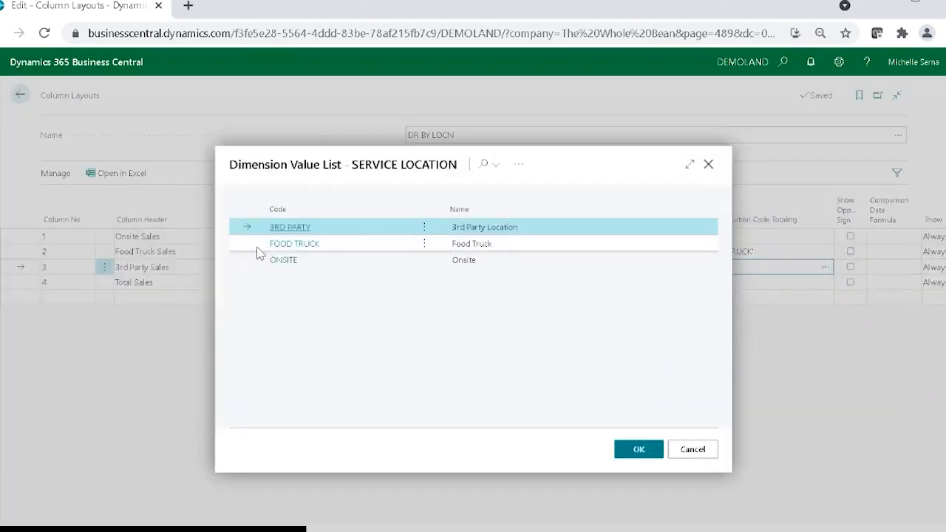
click(288, 227)
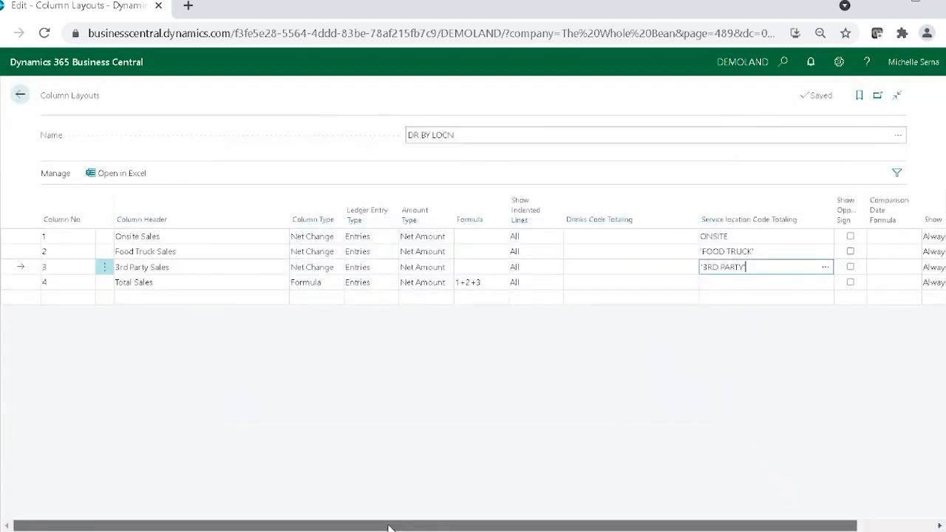
drag(389, 527, 502, 522)
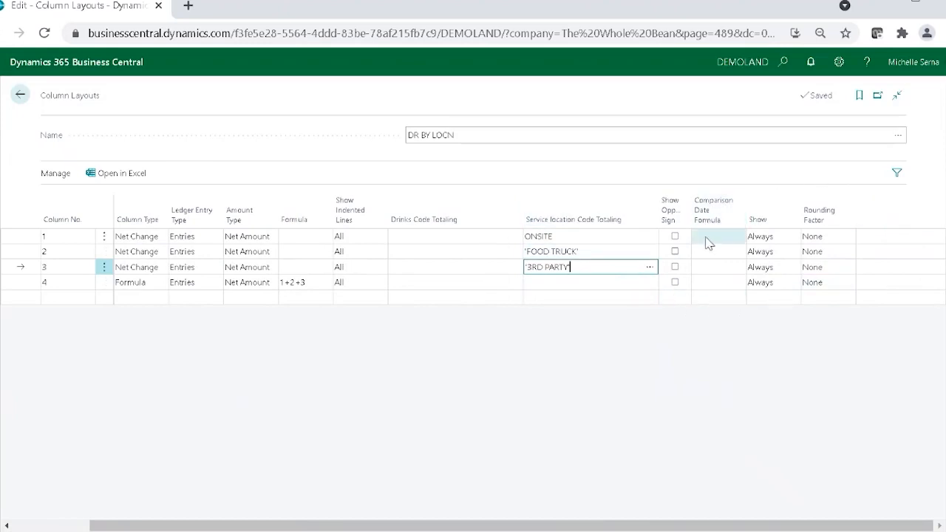
drag(730, 528, 456, 529)
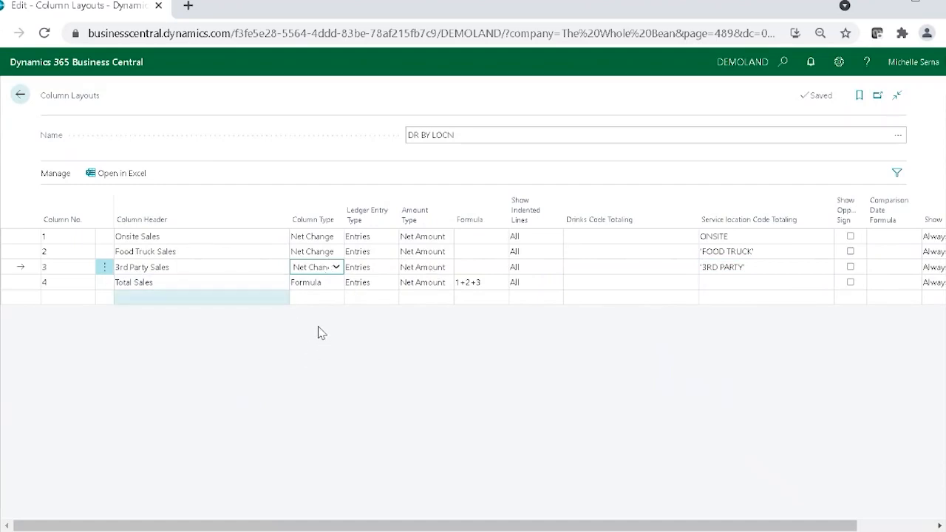
click(443, 242)
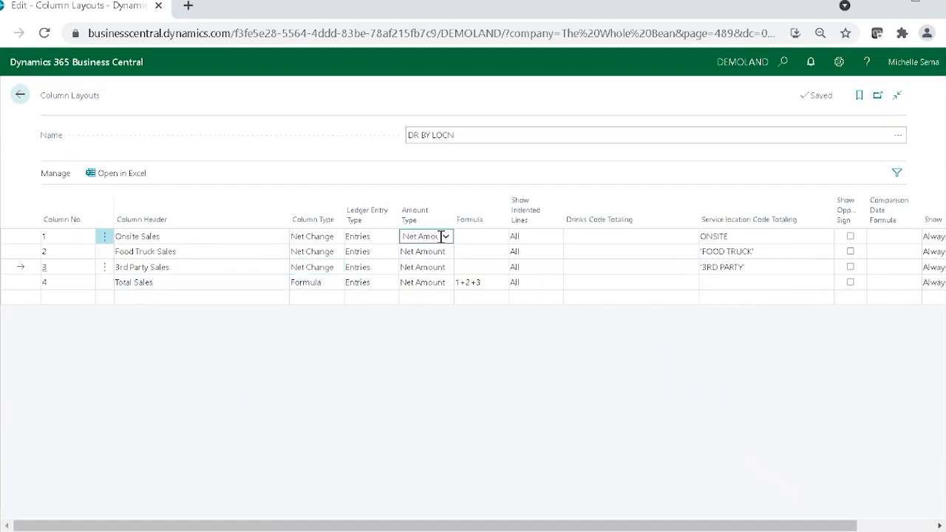
click(459, 360)
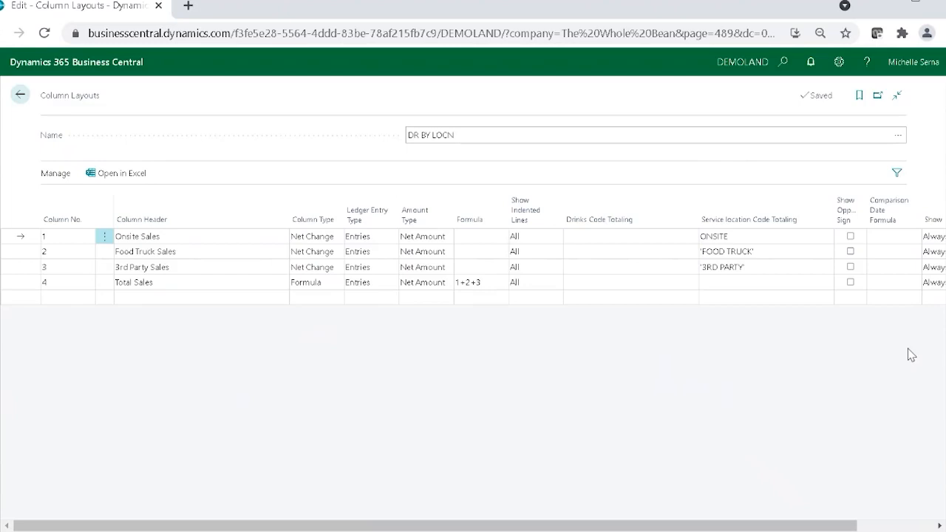
Step: Apply the DR BY LOCN column layout to the DR SALES overview and review the hot and cold beverage sales by location
click(21, 95)
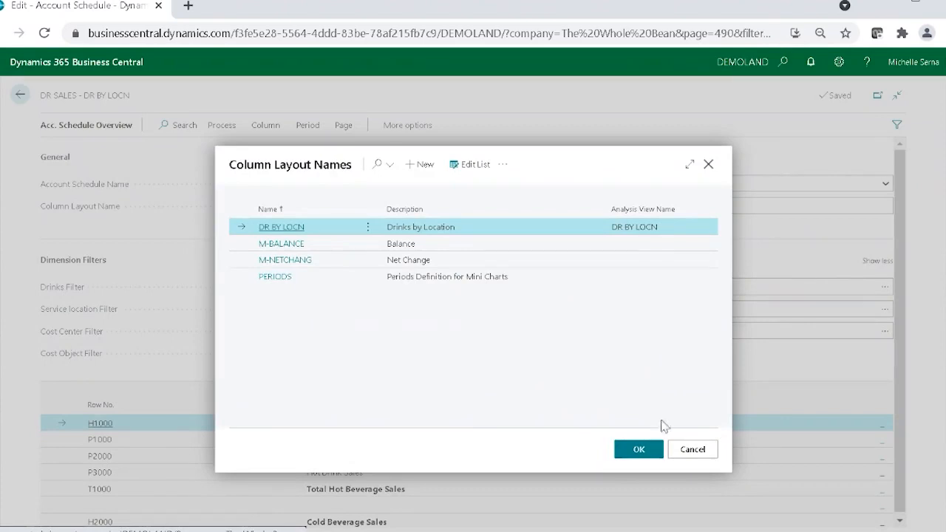
click(639, 450)
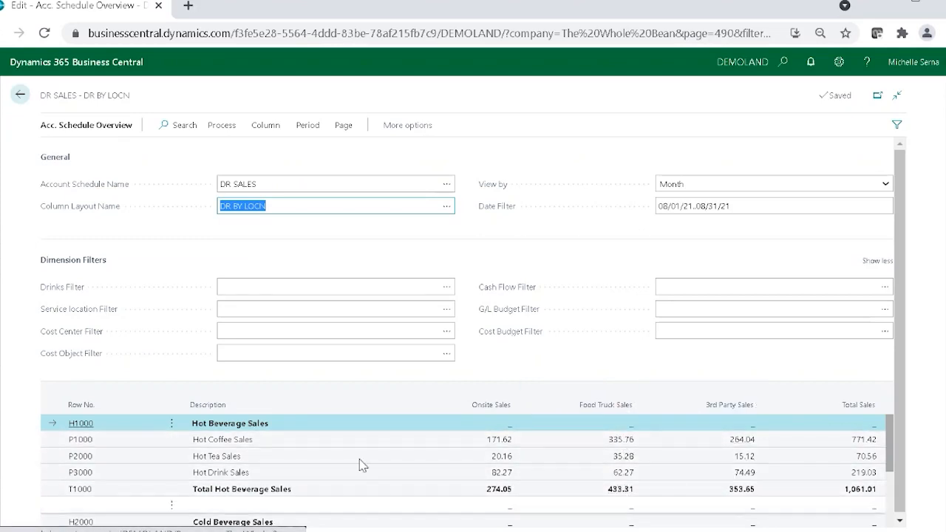
scroll(359, 464, down, 3)
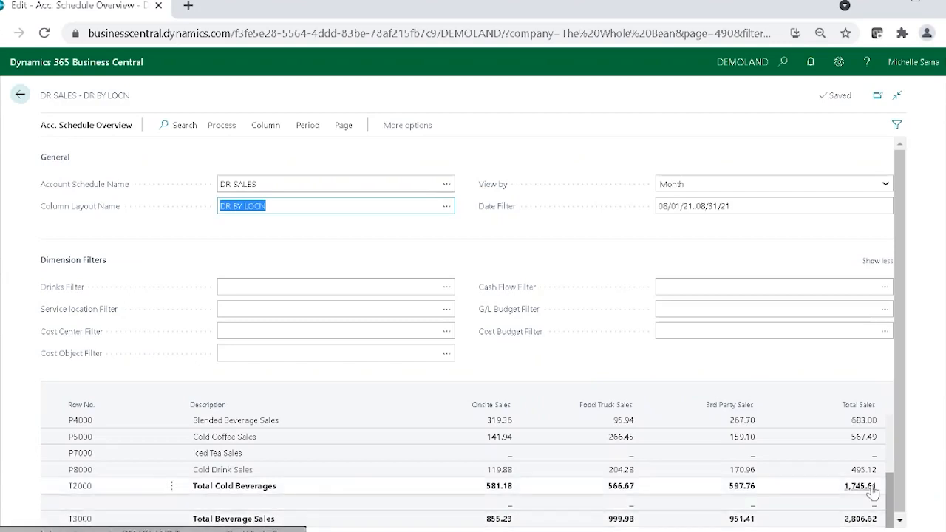
scroll(862, 484, up, 3)
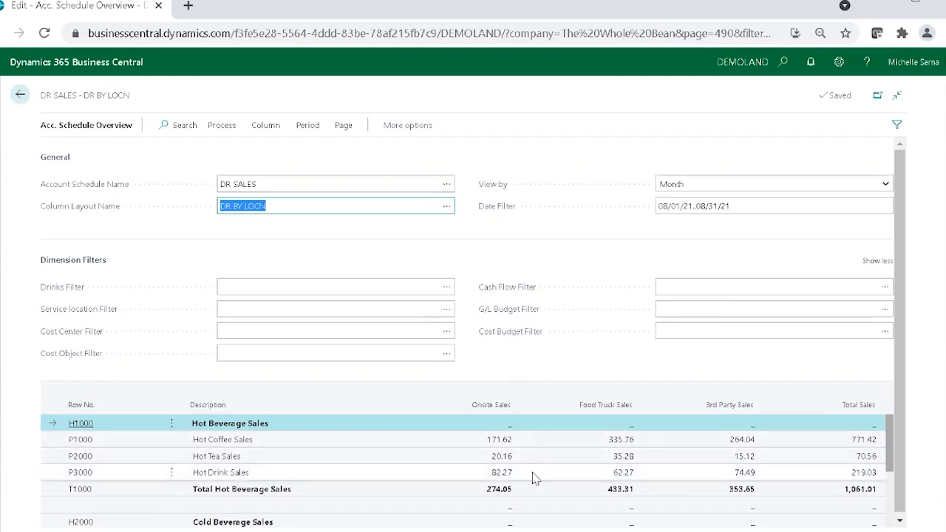
Step: Drill into the Onsite Sales amount for Hot Coffee Sales down to its analysis view entries, and return to the account schedules list
click(503, 442)
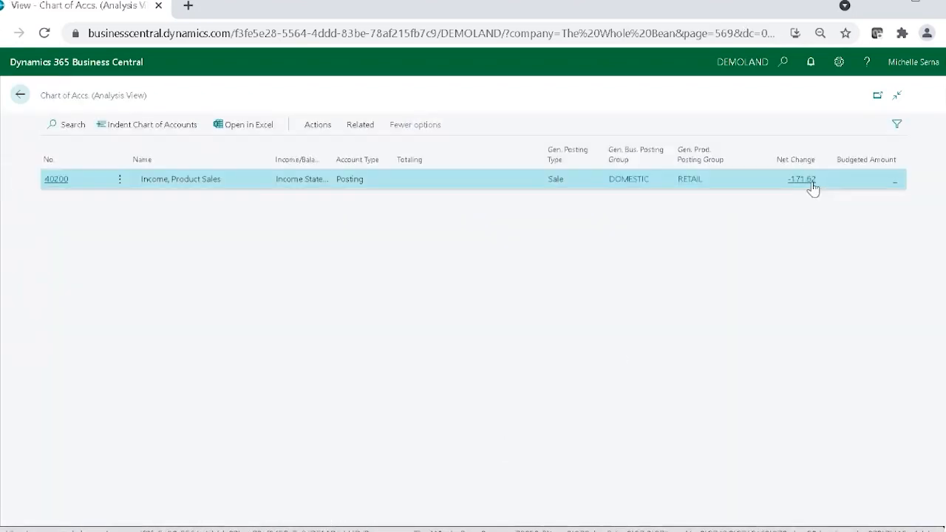
click(806, 182)
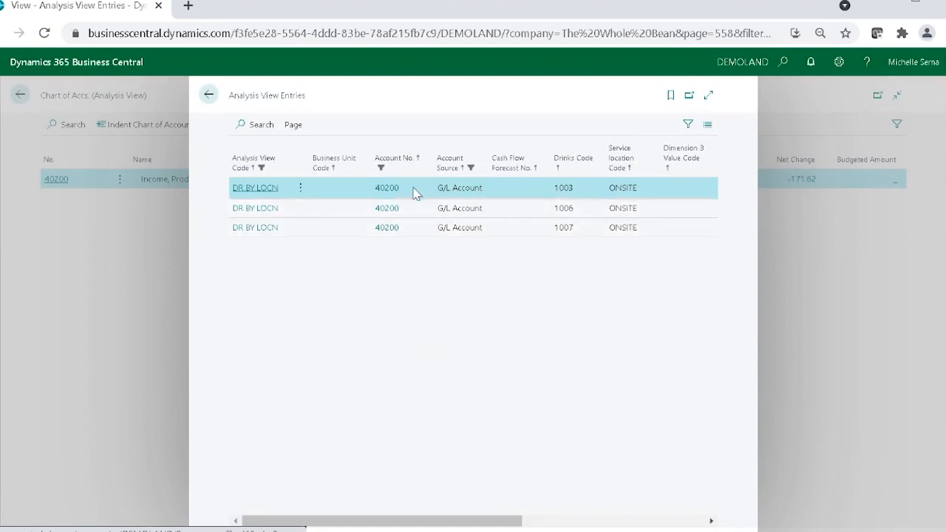
drag(422, 523, 370, 513)
click(211, 96)
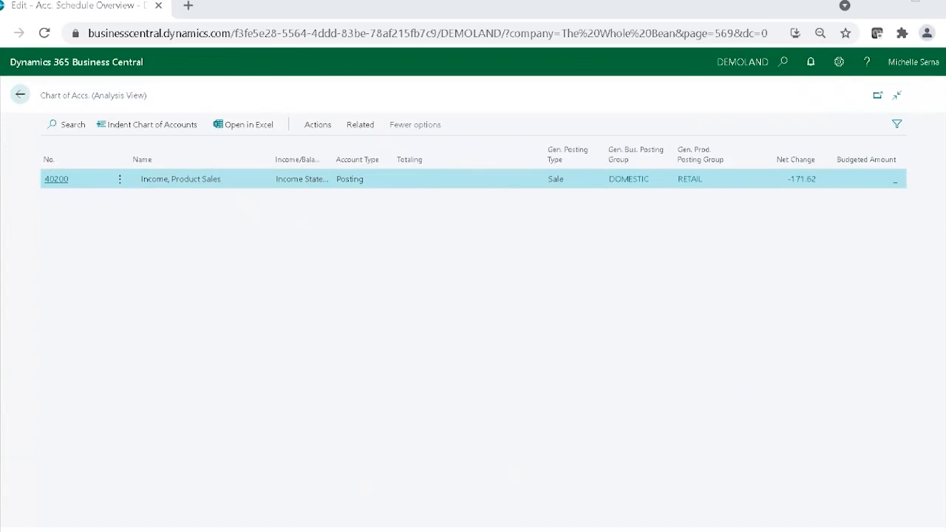
click(21, 96)
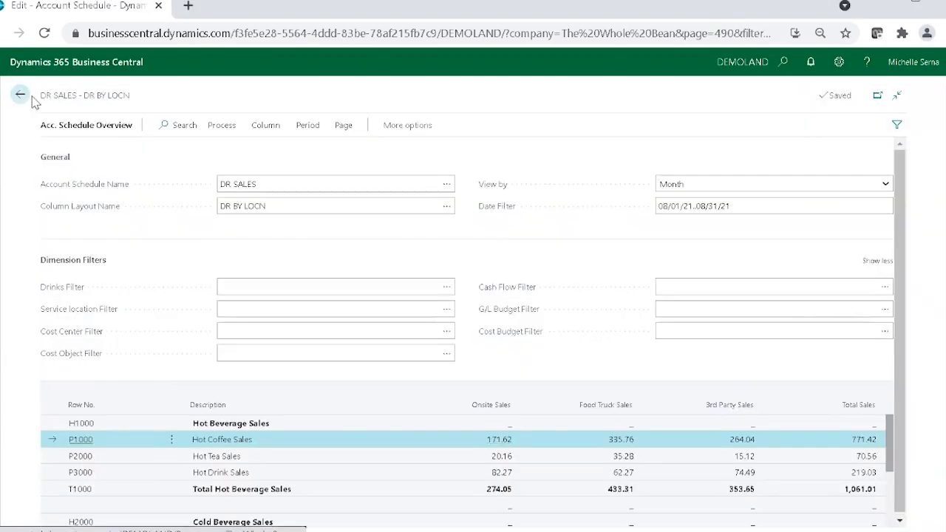
click(21, 97)
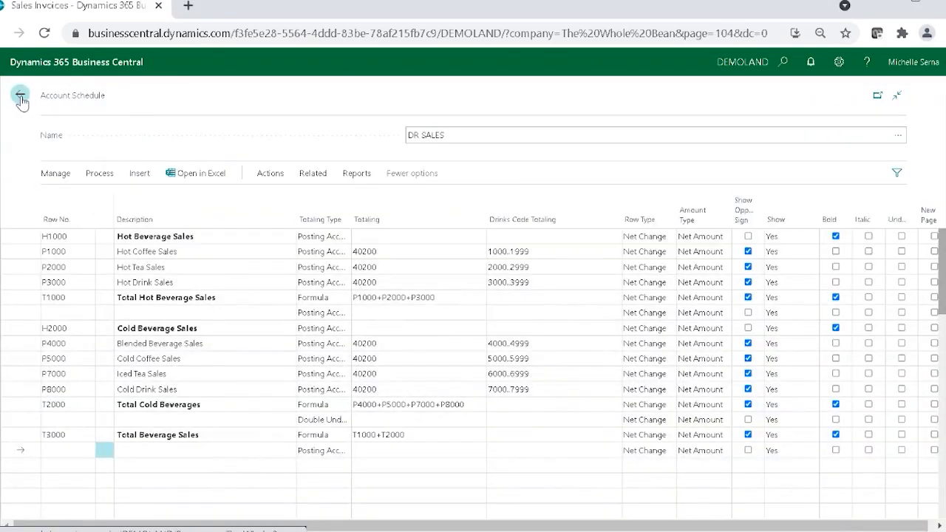
click(21, 99)
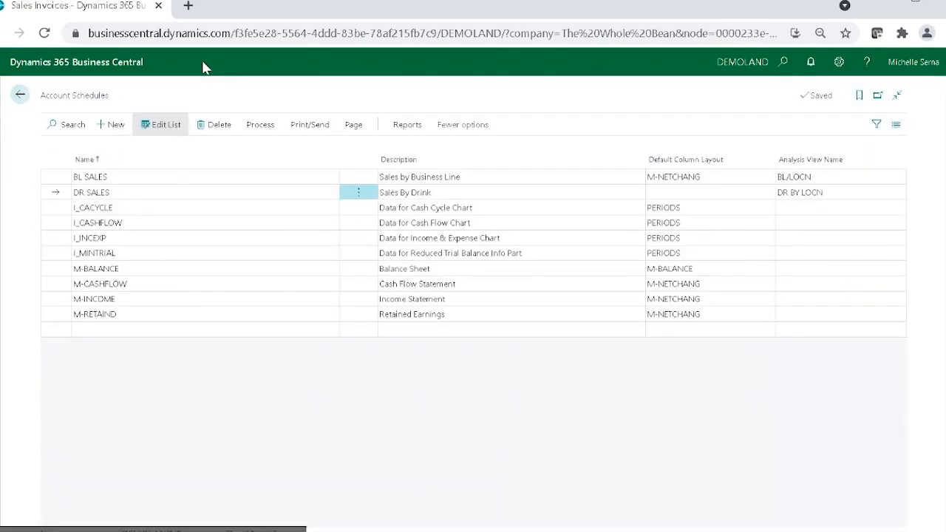
click(53, 302)
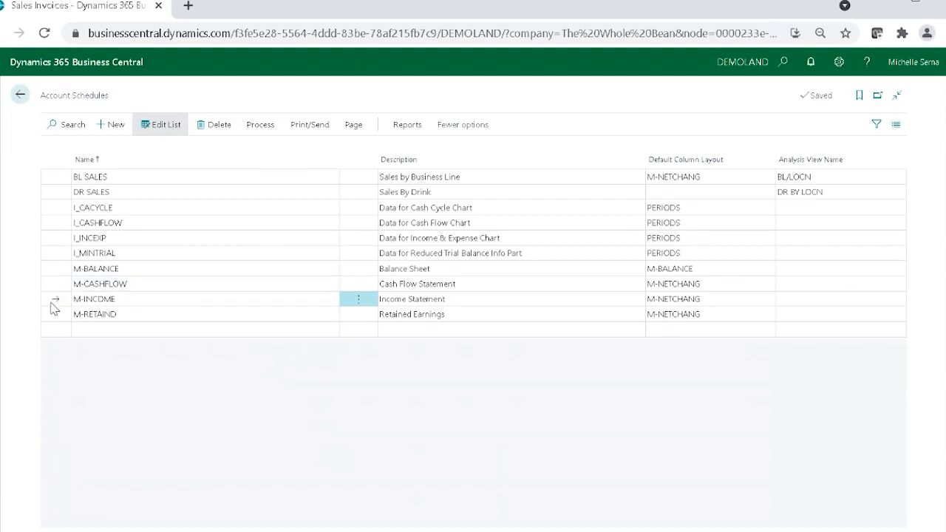
click(255, 126)
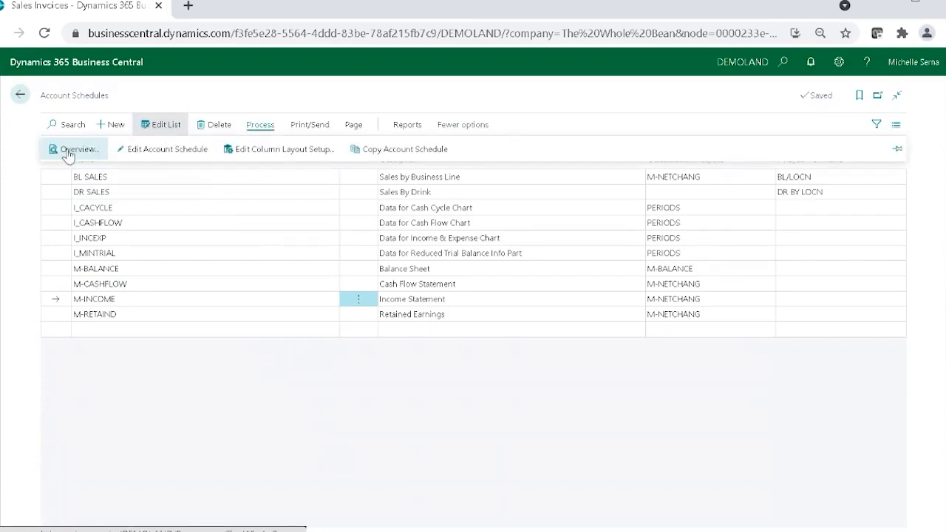
click(167, 151)
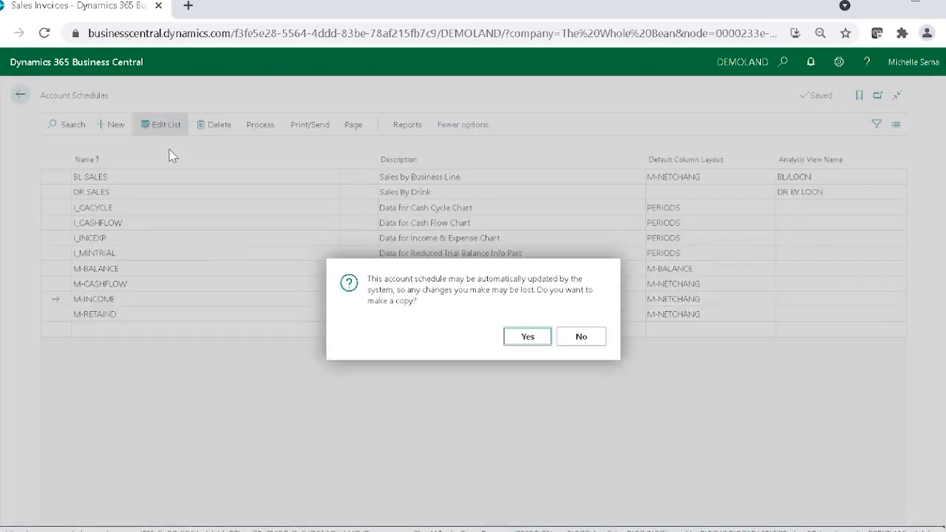
click(517, 340)
click(622, 408)
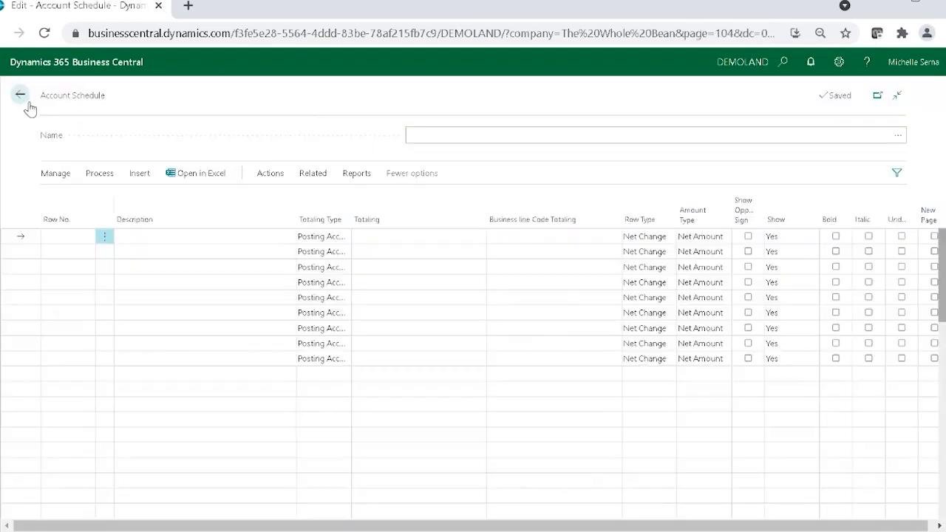
click(28, 103)
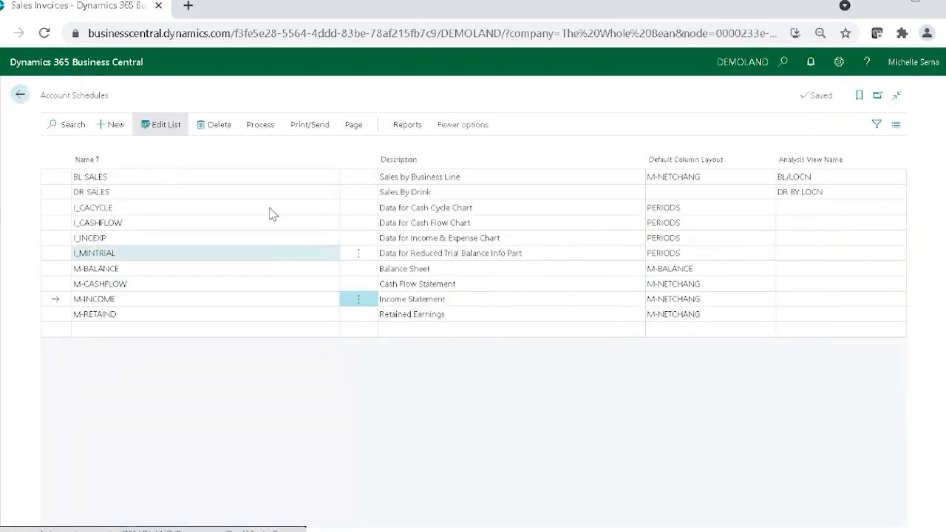
Step: Open the M-INCOME account schedule without making a copy, examine its rows through Net Income, and return to the schedules list
click(259, 126)
click(198, 153)
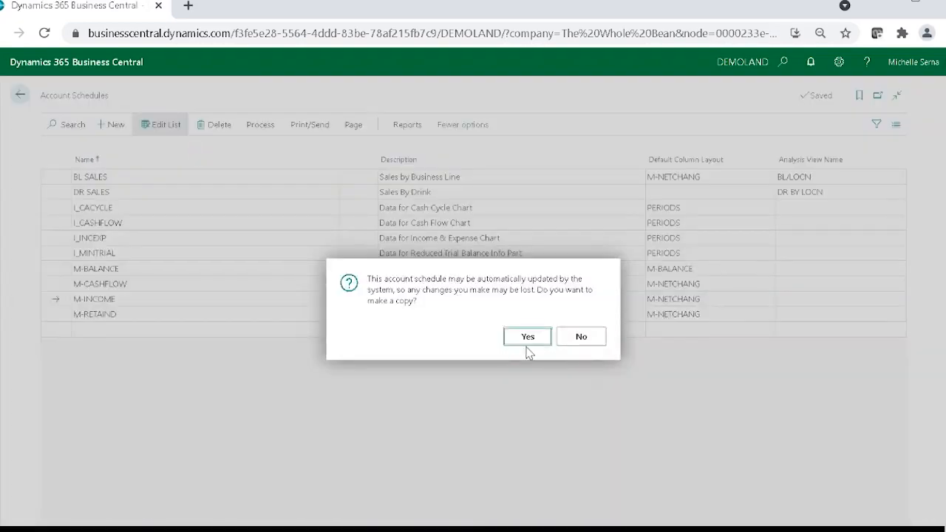
click(581, 337)
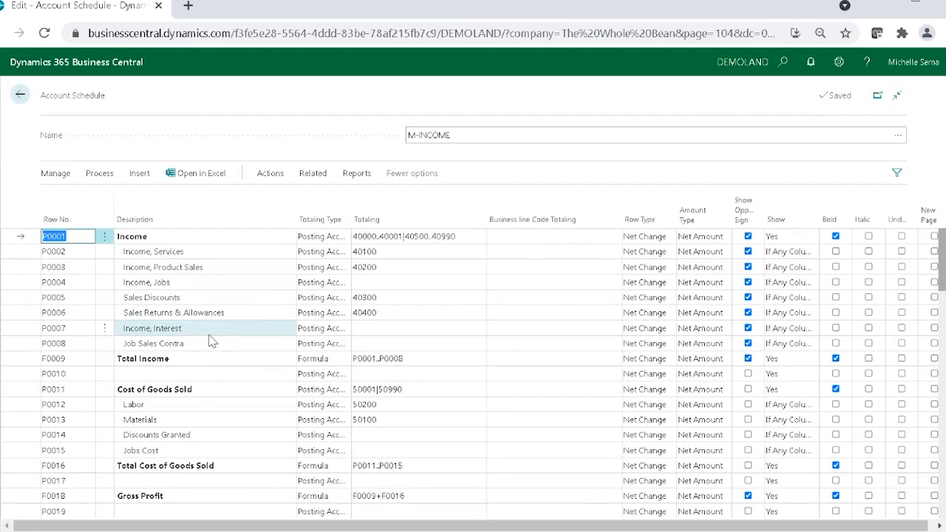
scroll(210, 340, down, 1)
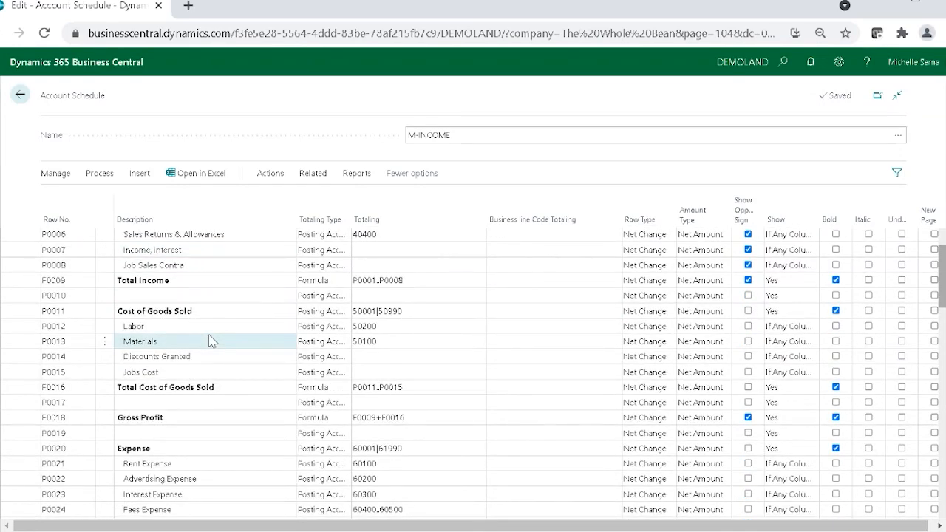
scroll(210, 340, down, 3)
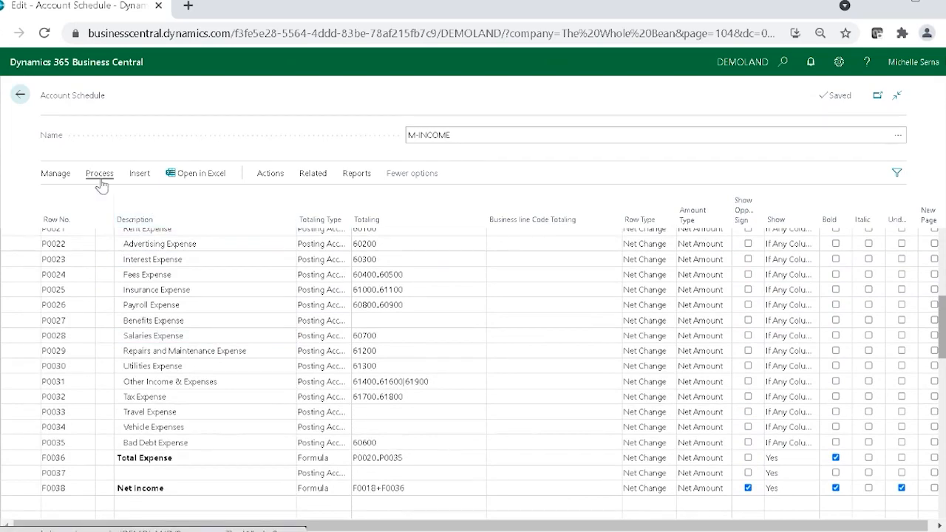
click(99, 175)
click(20, 95)
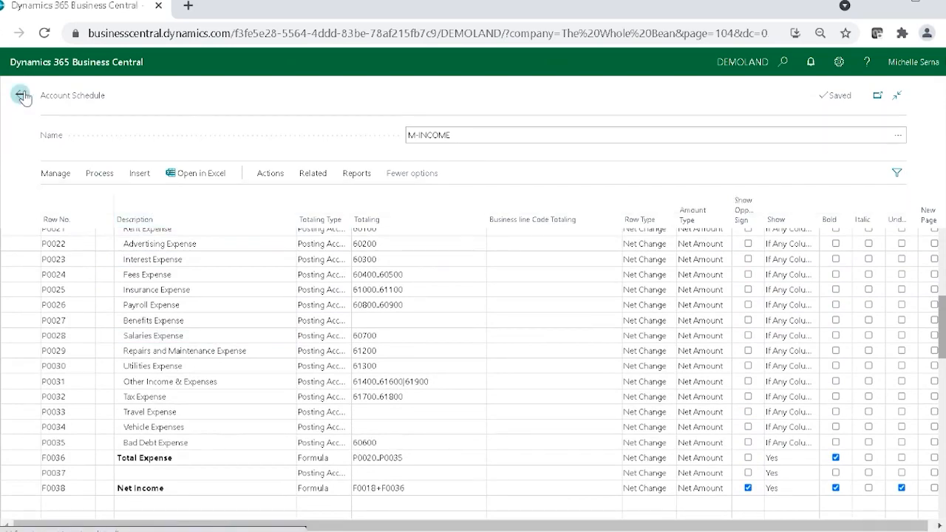
Step: Create a new account schedule named TEST and open it for editing
click(115, 126)
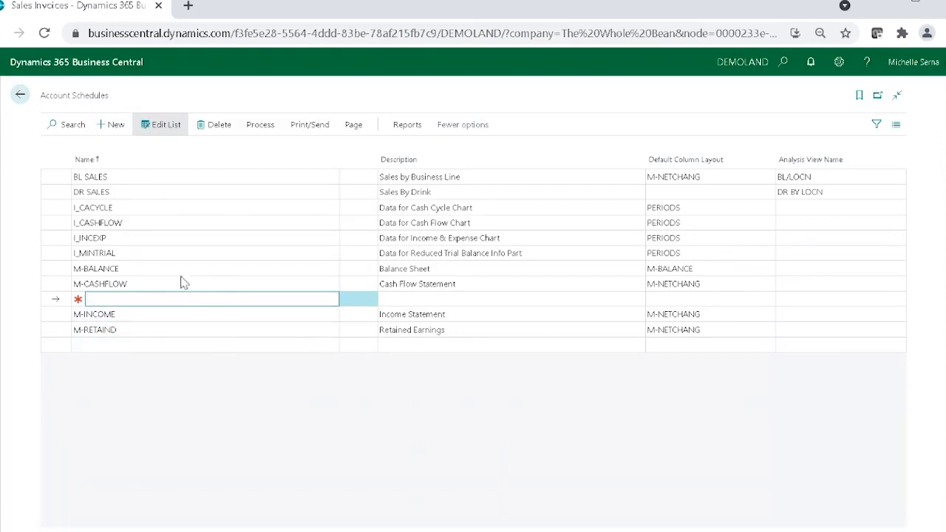
key(Tab)
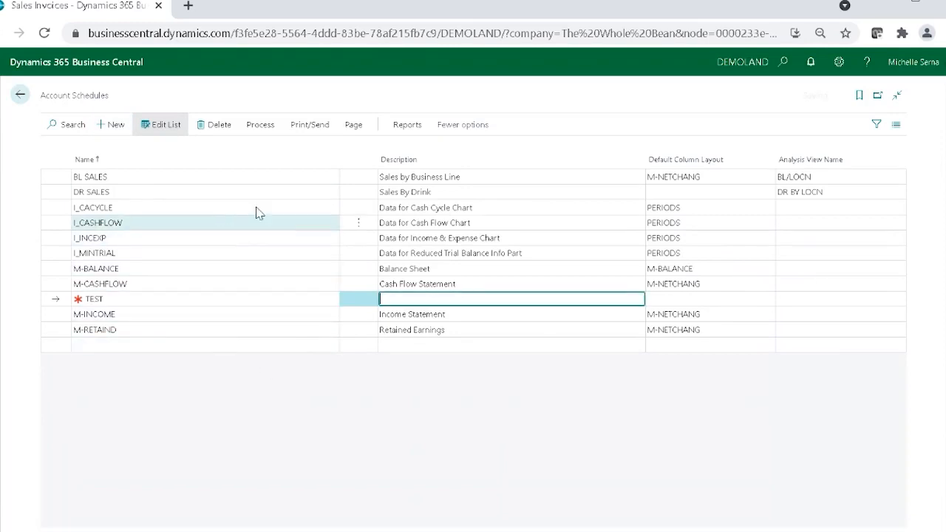
click(266, 125)
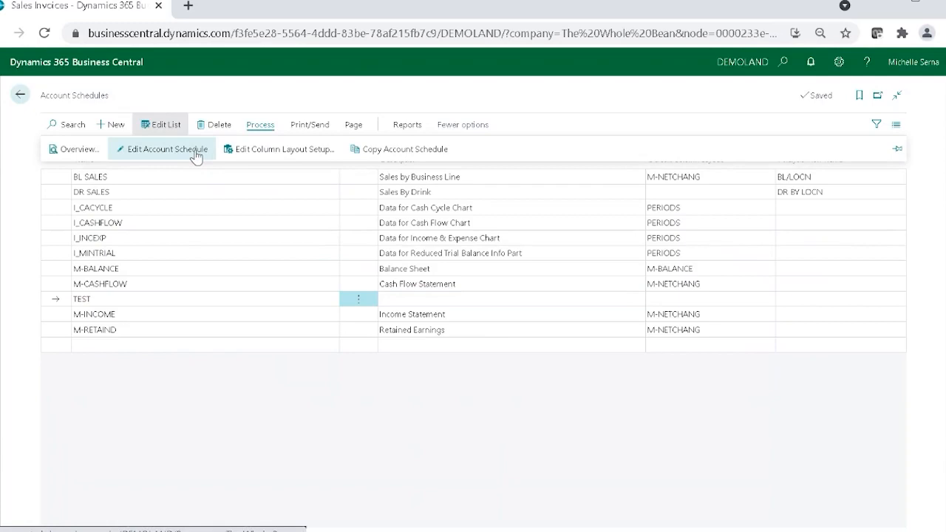
click(196, 151)
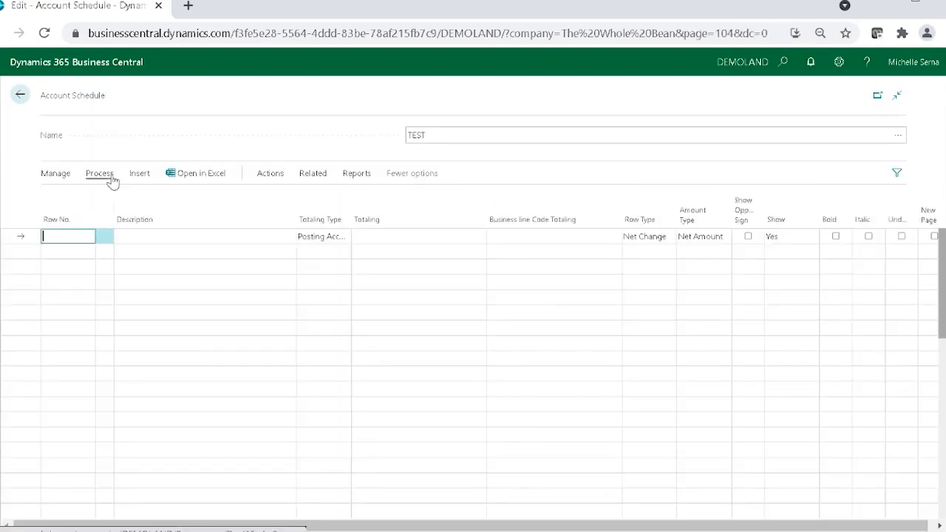
Step: Insert the G/L accounts from 10000 BALANCE SHEET through 30990 TOTAL LIABILITIES as rows in TEST, and return to the schedules list
click(100, 174)
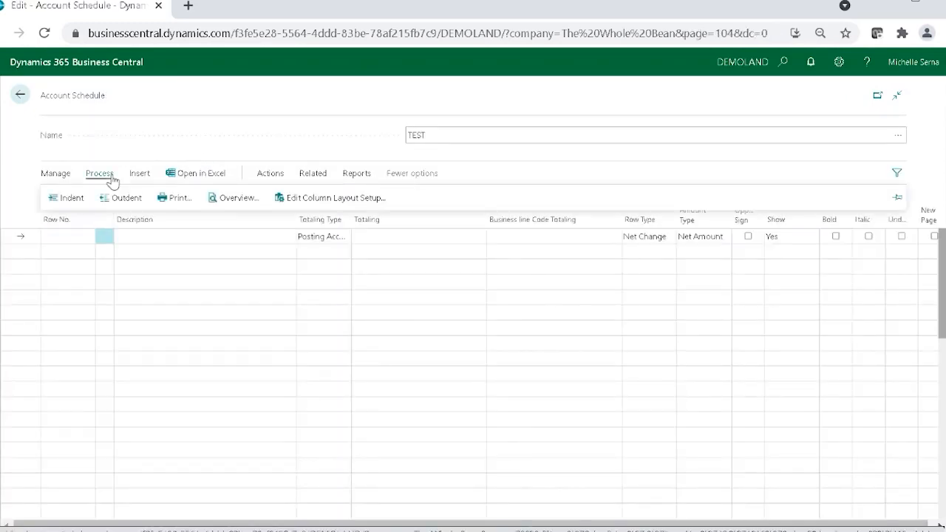
click(133, 176)
click(107, 196)
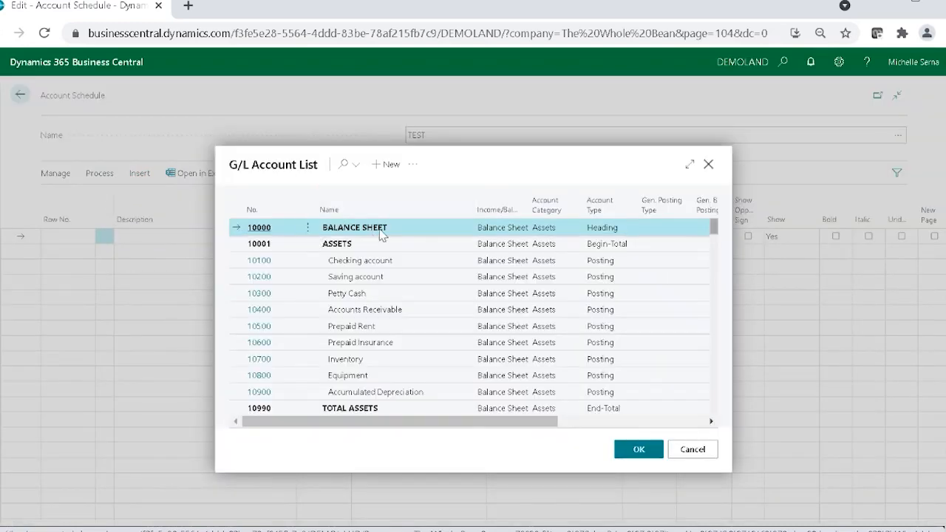
scroll(357, 246, down, 5)
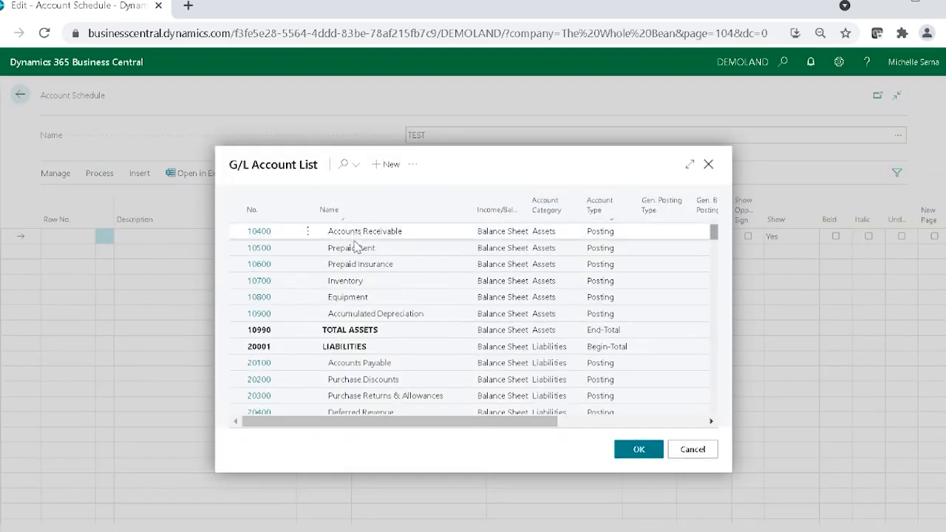
scroll(357, 247, down, 3)
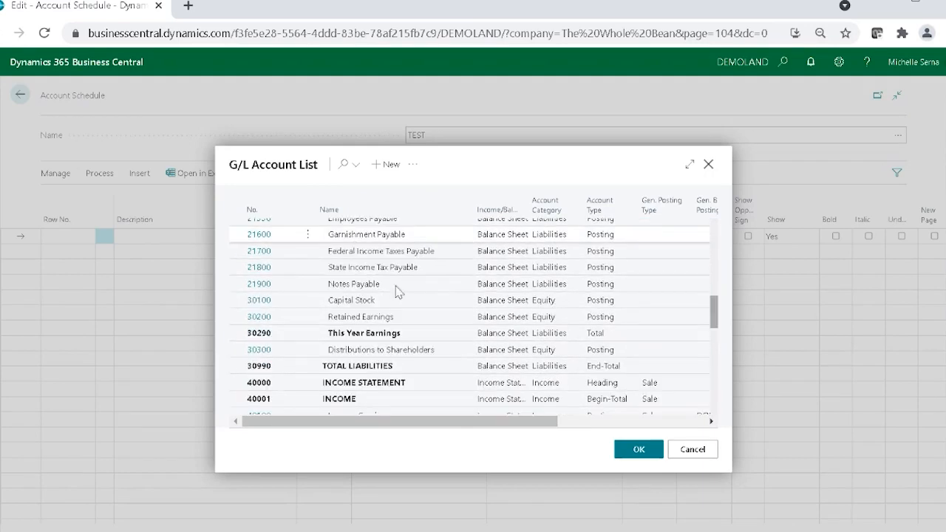
shift+click(421, 368)
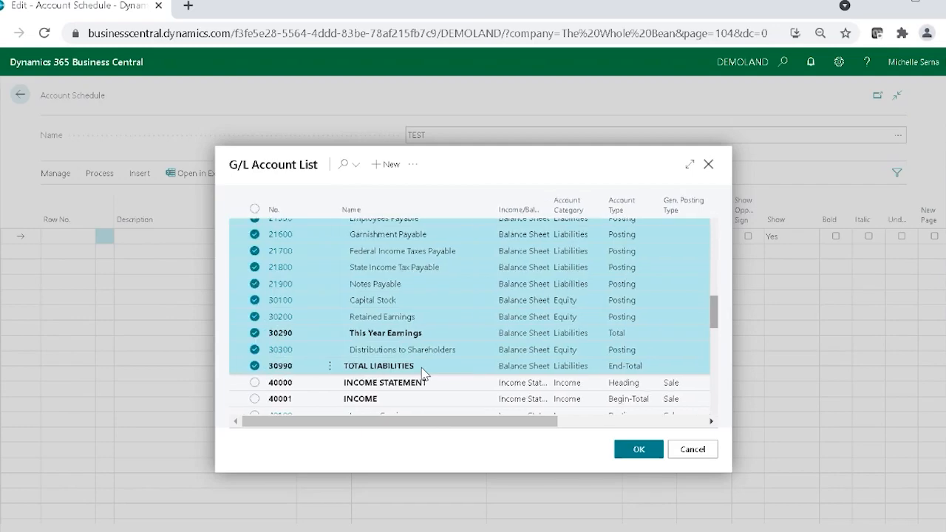
click(632, 451)
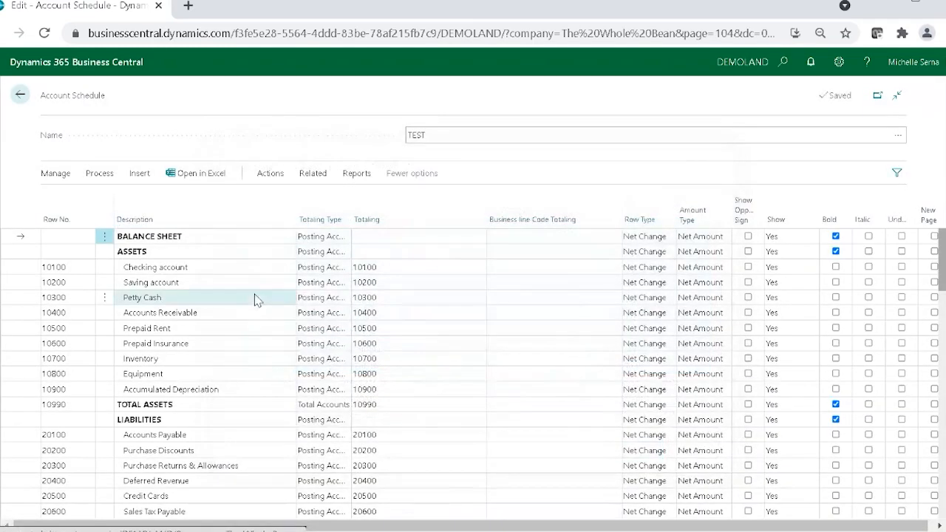
scroll(237, 395, down, 3)
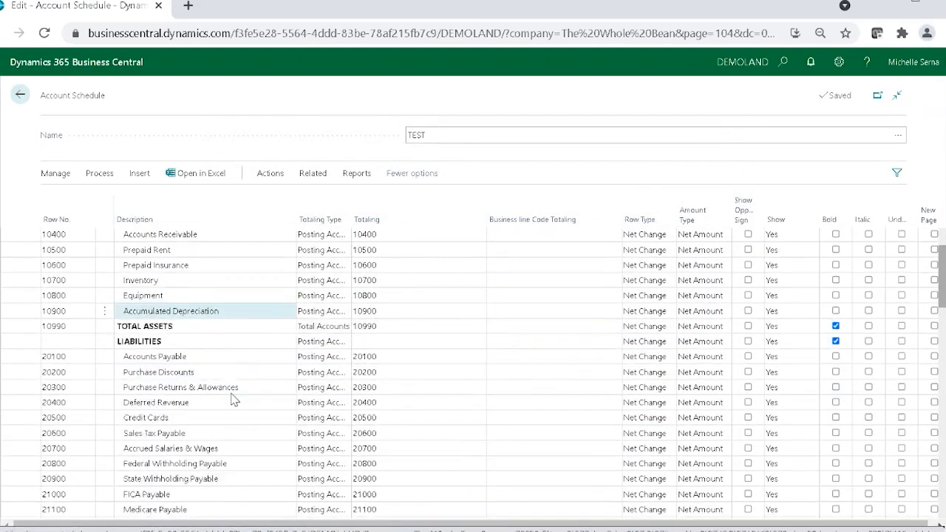
scroll(233, 399, down, 1)
scroll(234, 388, up, 4)
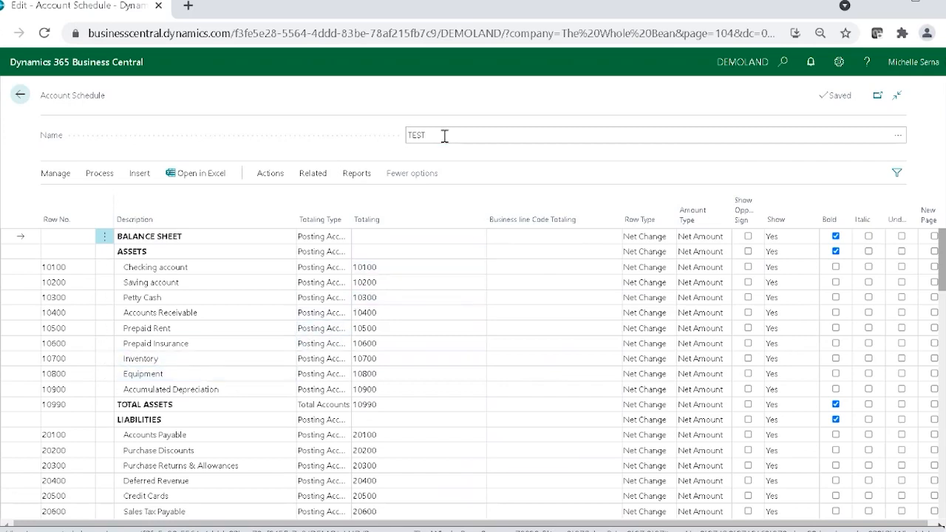
click(415, 133)
click(16, 95)
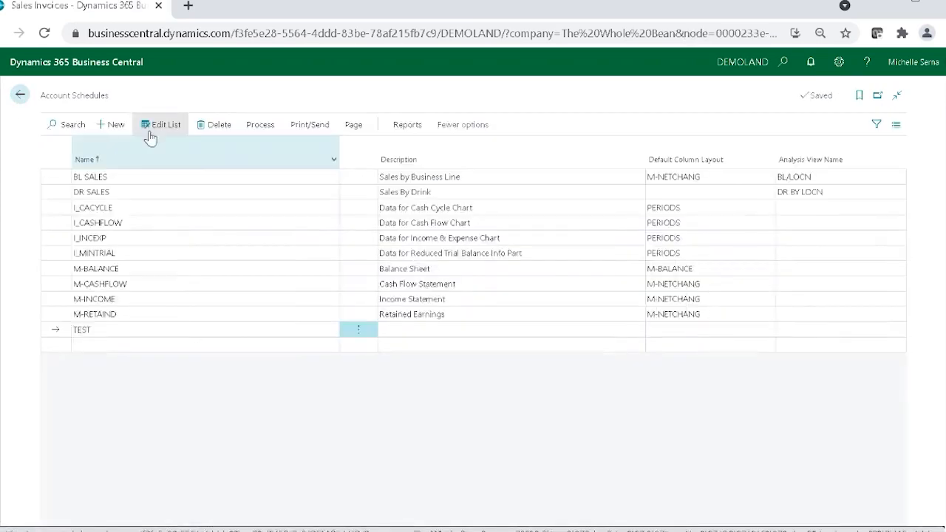
Step: Create a new account schedule named TEST2 and open it for editing
click(178, 344)
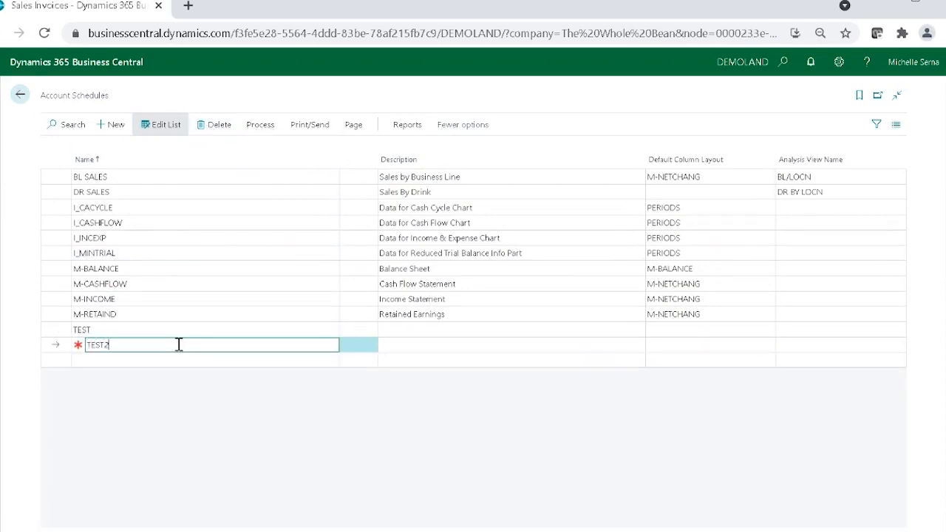
text(TEST2)
click(261, 126)
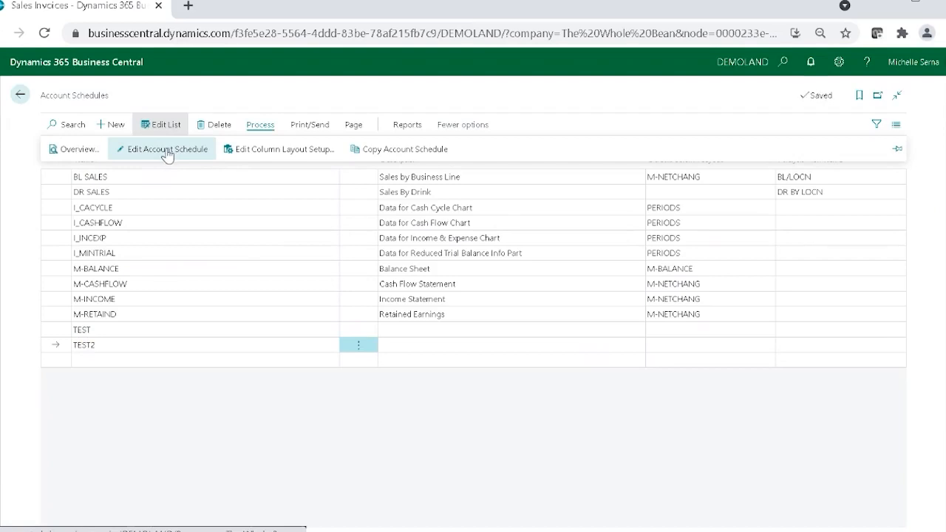
click(167, 151)
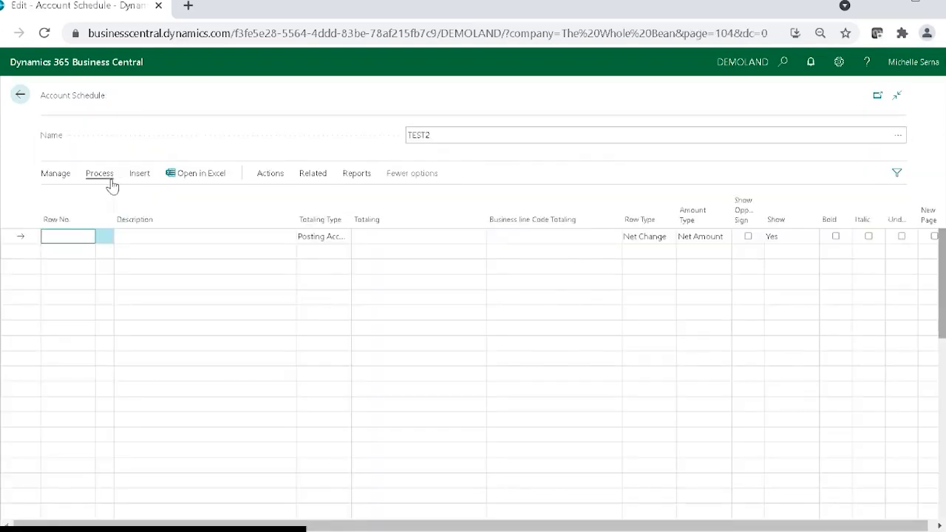
Step: Examine the commands available for the empty TEST2 schedule, including its insert options, and return to the schedules list
click(267, 176)
click(99, 198)
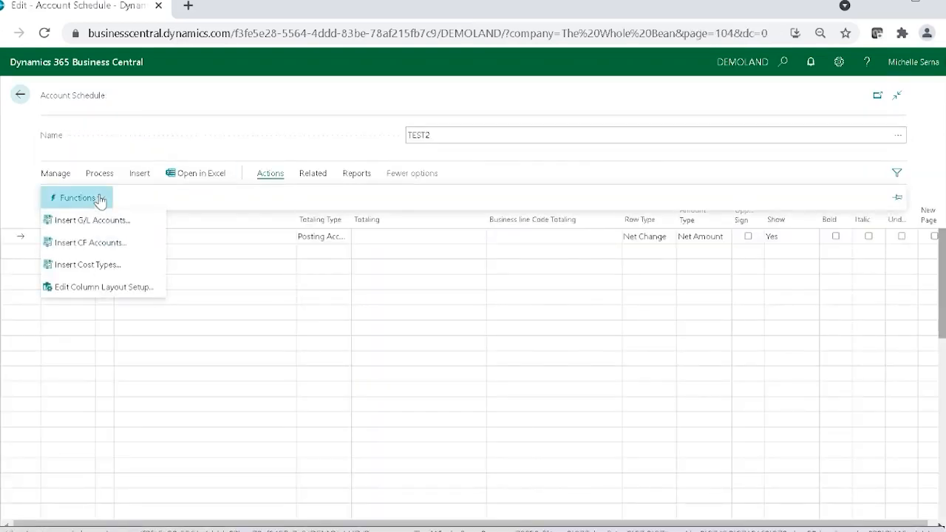
click(315, 173)
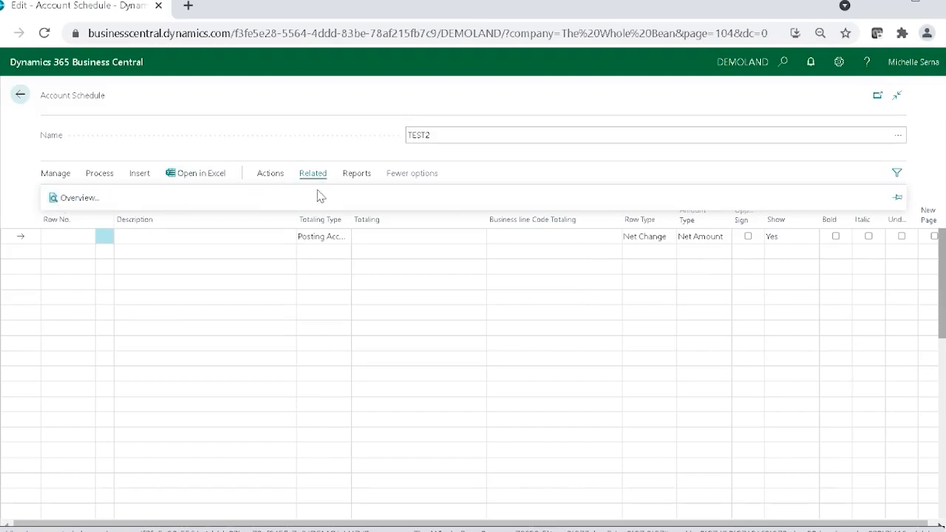
click(356, 174)
click(99, 174)
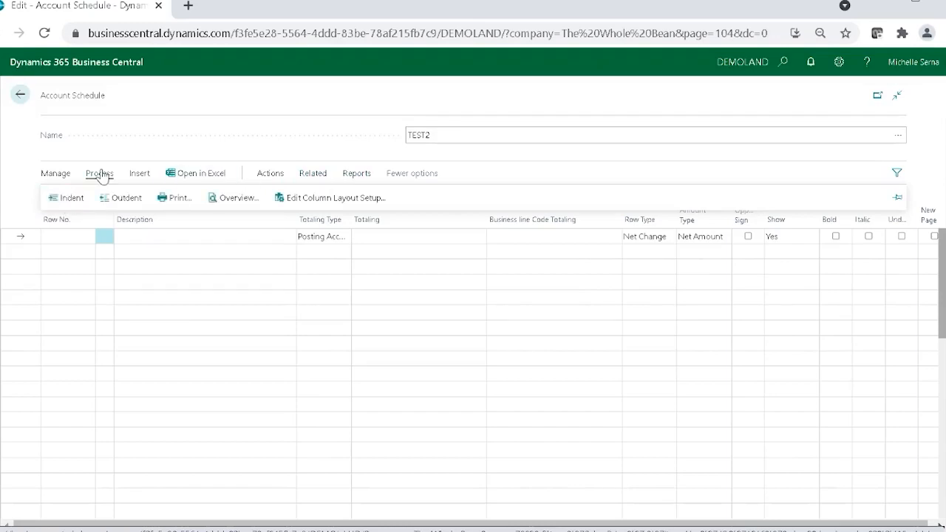
click(137, 176)
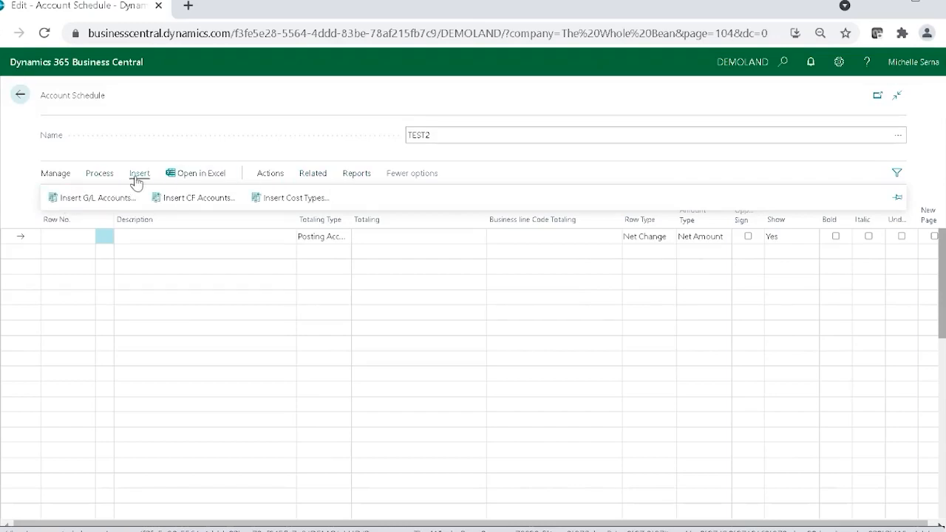
click(65, 175)
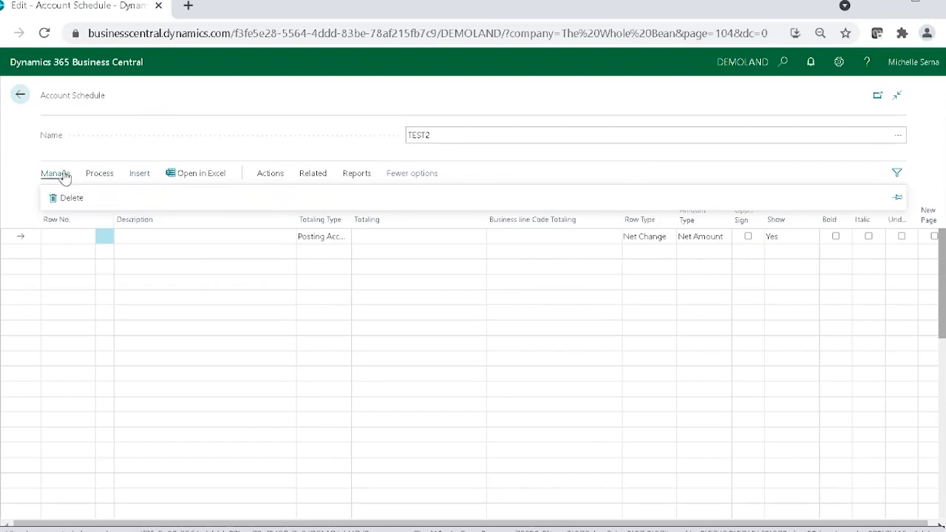
click(22, 96)
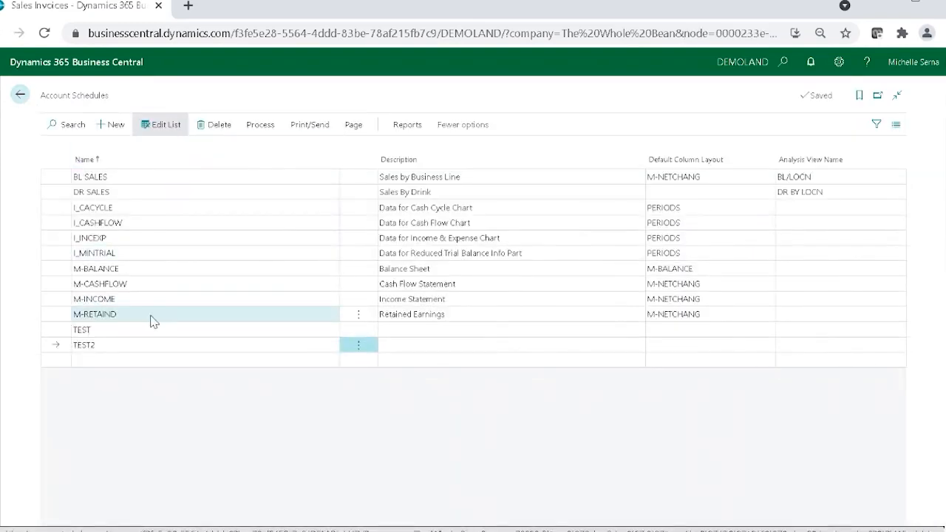
Step: Copy the M-INCOME account schedule to a new schedule named COPY OF IS
click(152, 301)
click(260, 126)
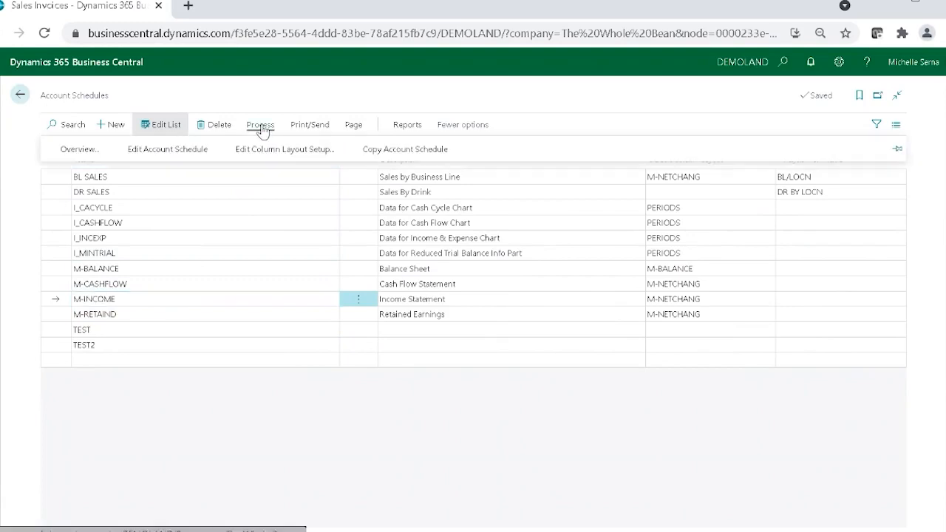
click(392, 152)
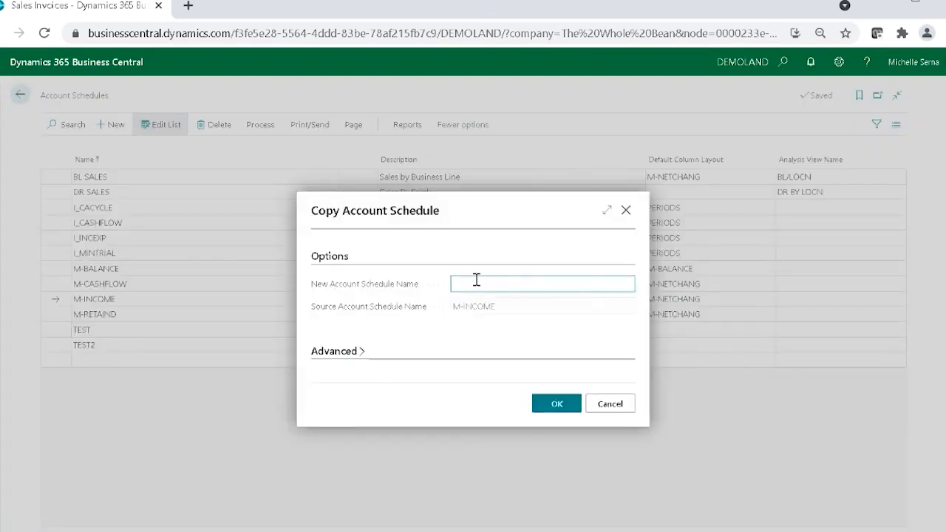
text(COPY OF IS)
click(563, 414)
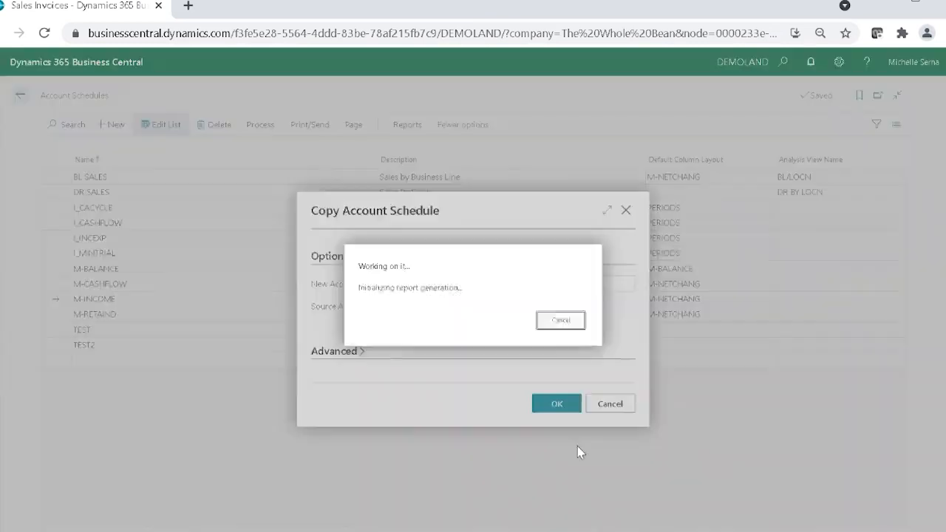
click(578, 338)
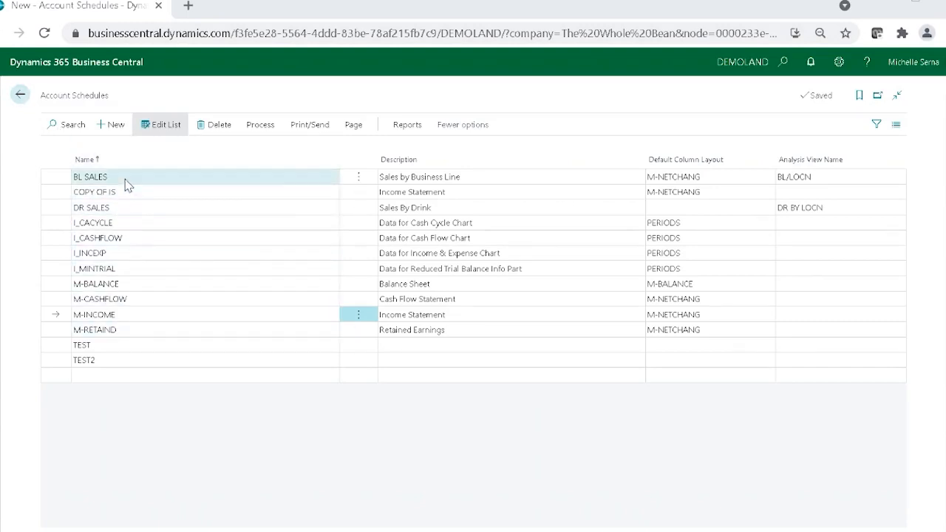
Step: Open the print options for the DR SALES schedule and choose DR BY LOCN as its column layout
click(108, 212)
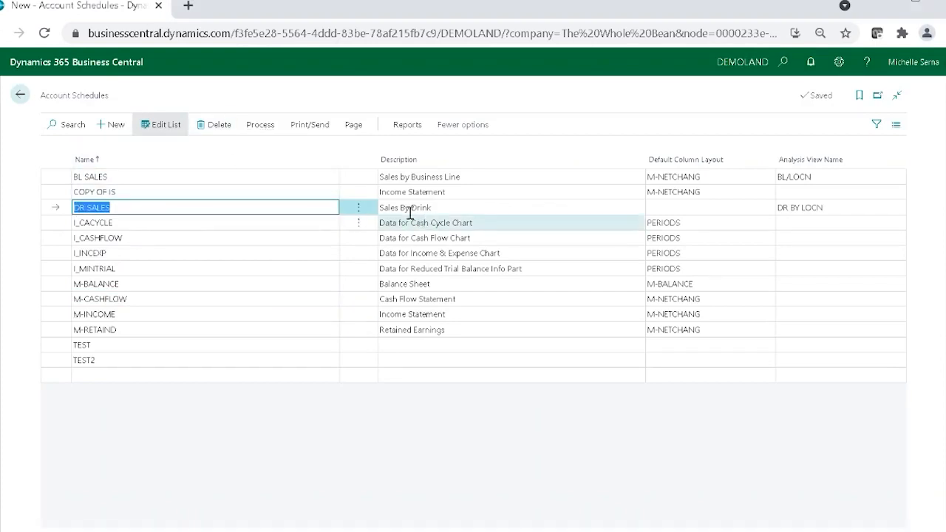
click(296, 129)
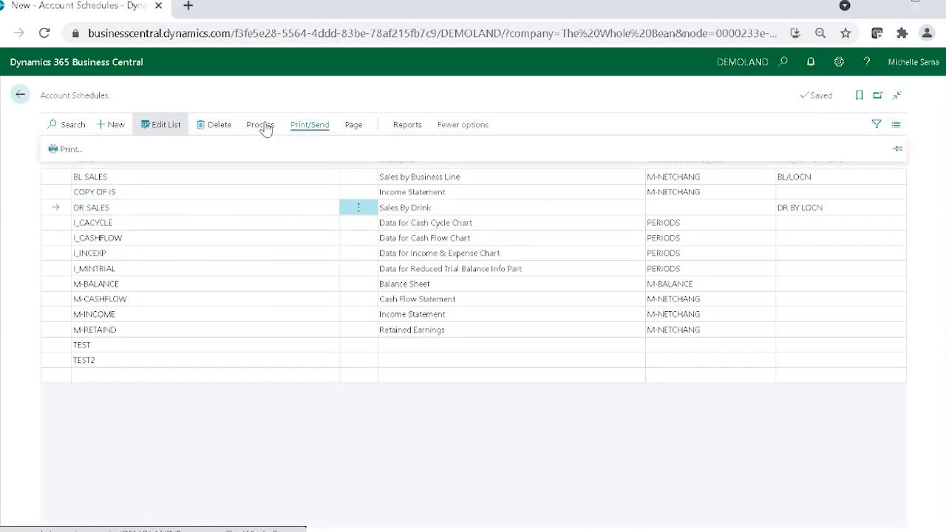
click(60, 155)
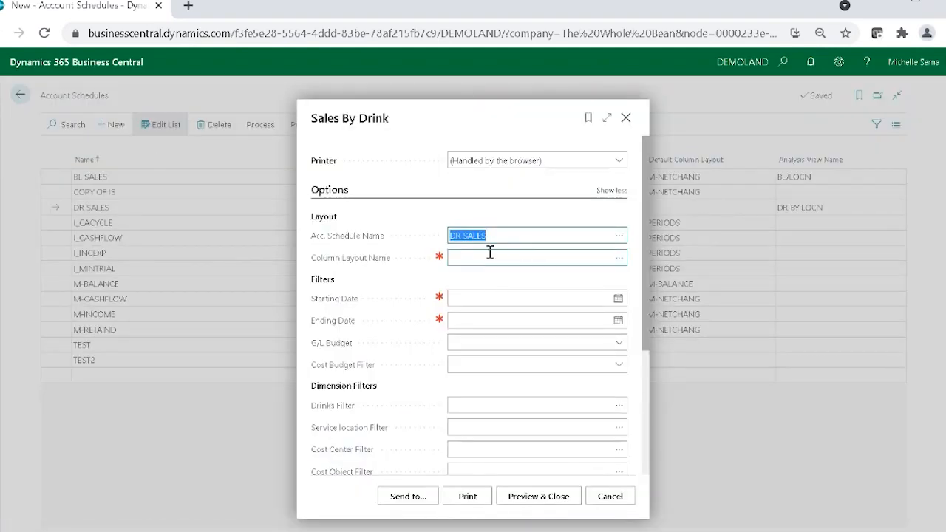
click(620, 258)
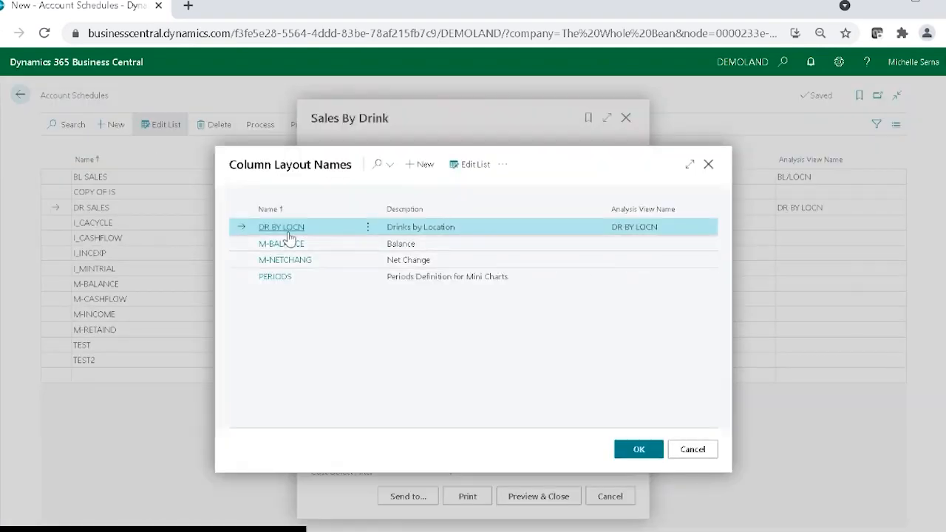
click(292, 231)
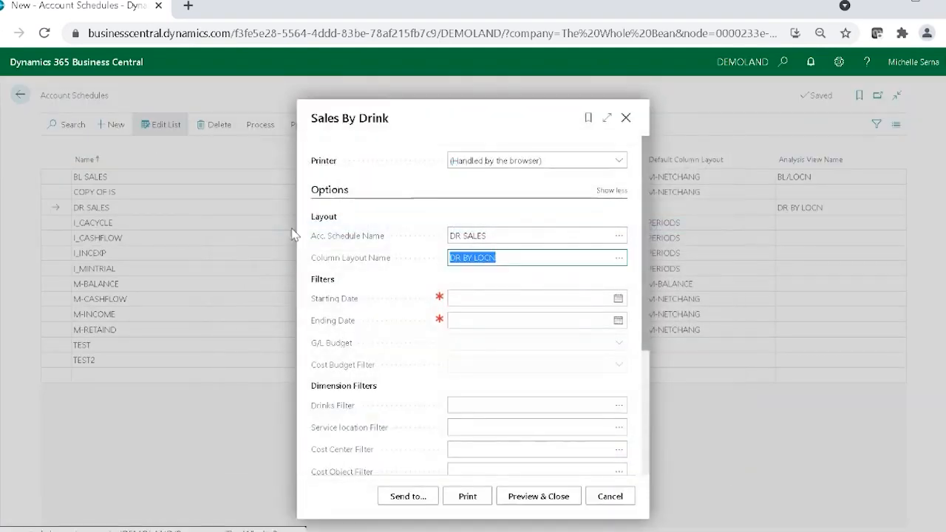
Step: Set the report period from 8/1/2021 to 8/31/2021, preview the Sales By Drink report, and close the preview
click(626, 304)
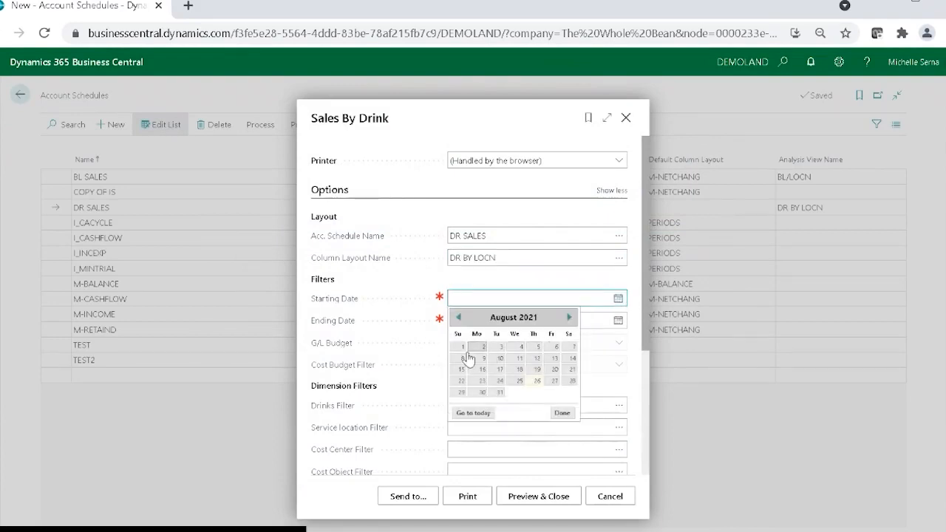
click(463, 346)
click(618, 320)
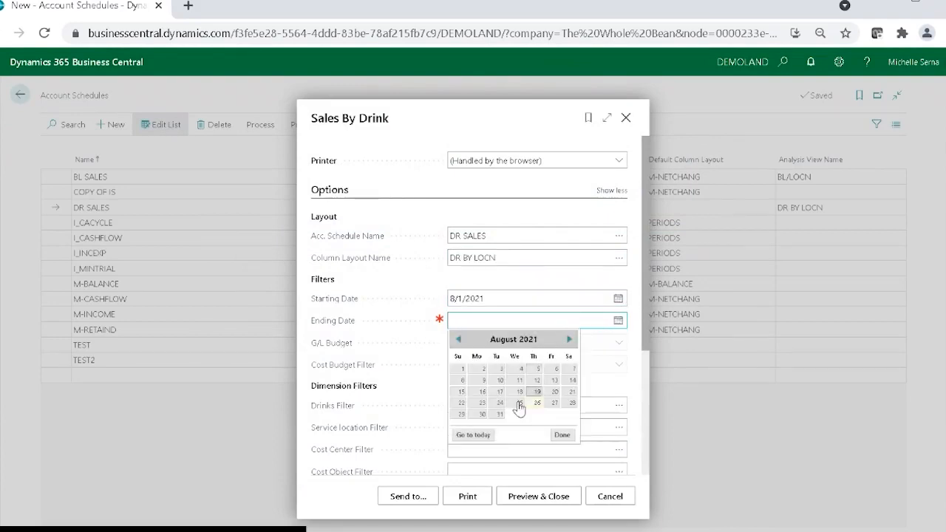
click(494, 417)
scroll(536, 437, down, 2)
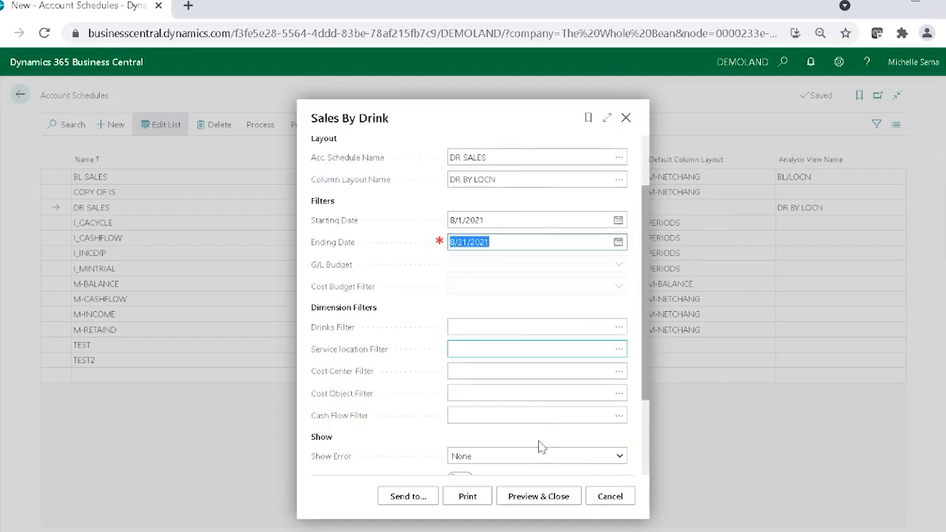
click(541, 498)
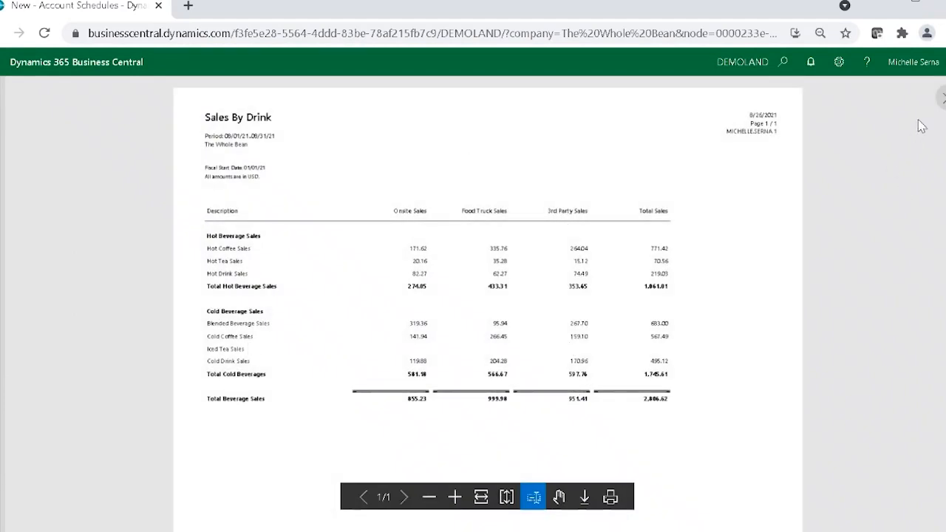
click(941, 99)
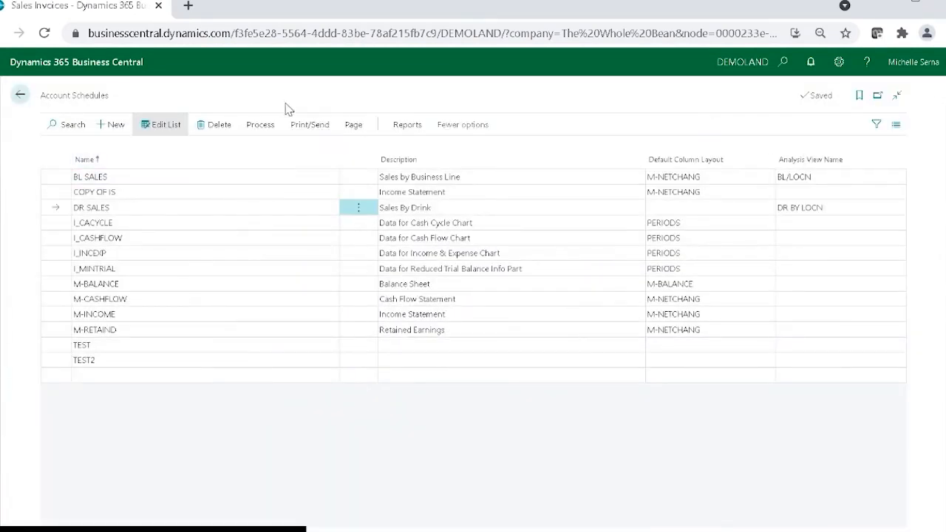
Step: Open the DR SALES overview, view it by Week, and go back one period to 08/23/21..08/29/21
click(259, 124)
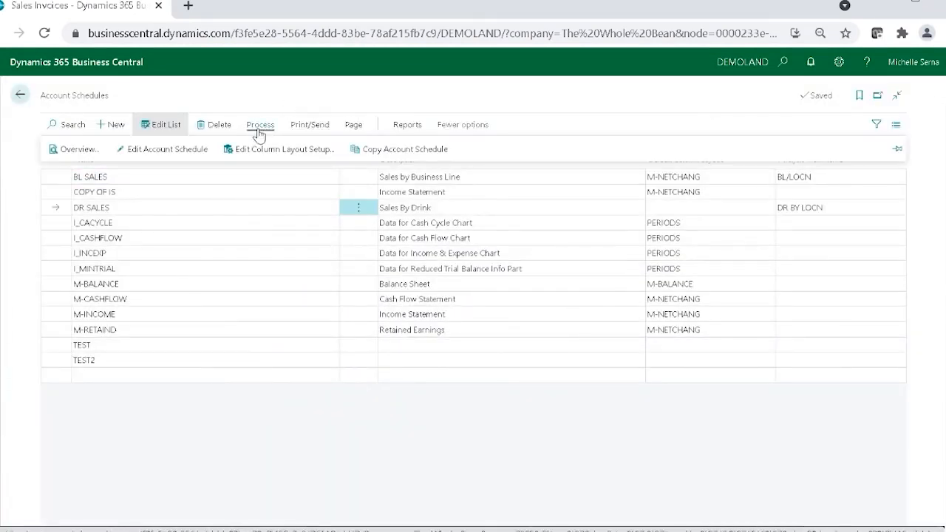
click(77, 150)
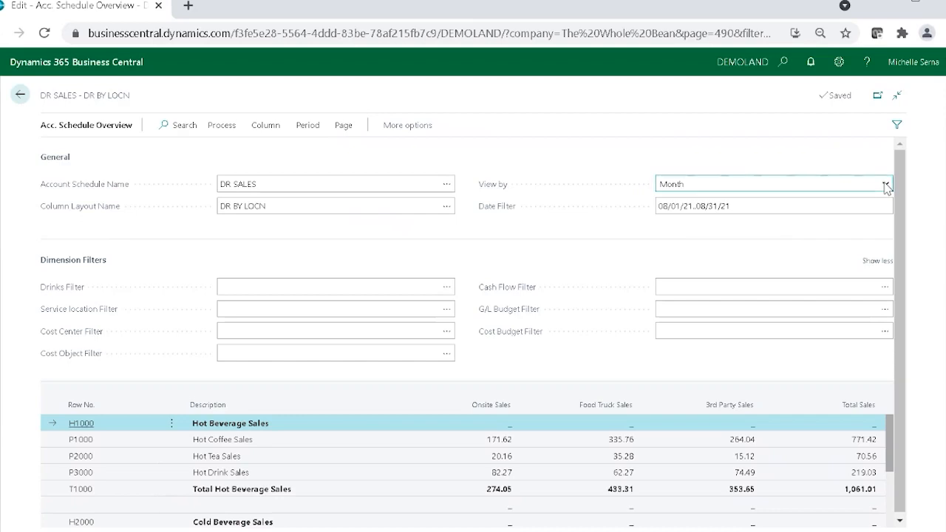
click(718, 211)
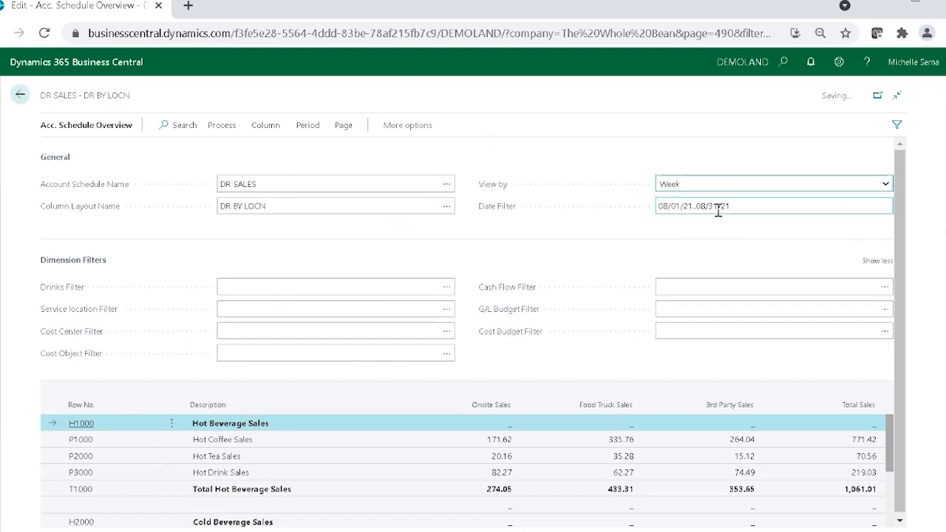
click(764, 204)
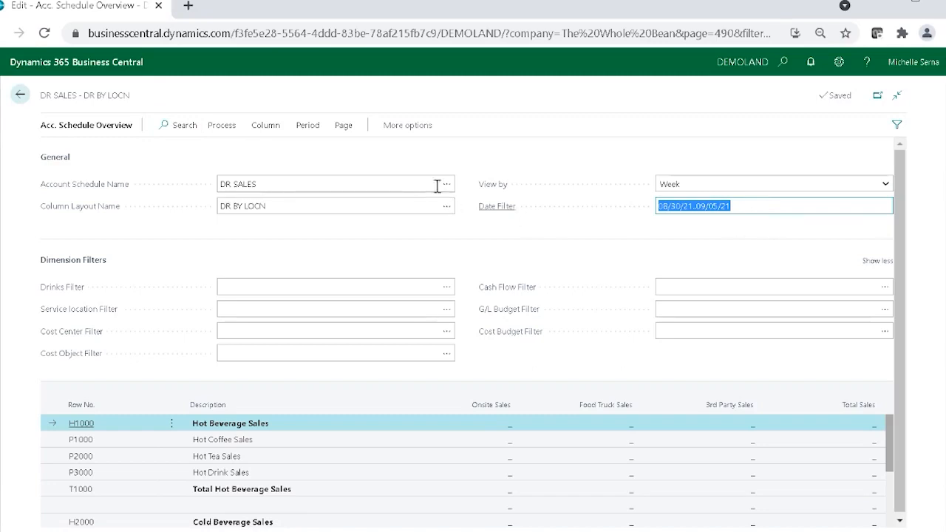
click(263, 125)
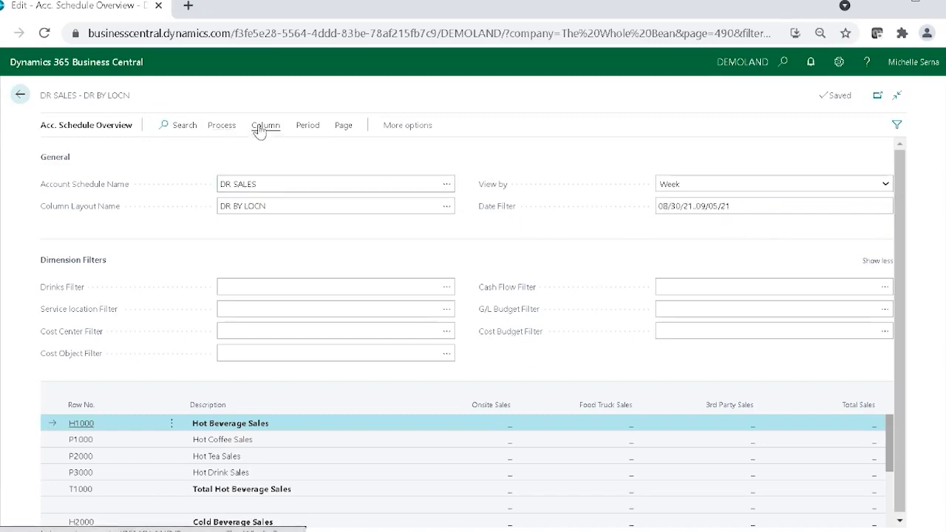
click(307, 129)
click(113, 153)
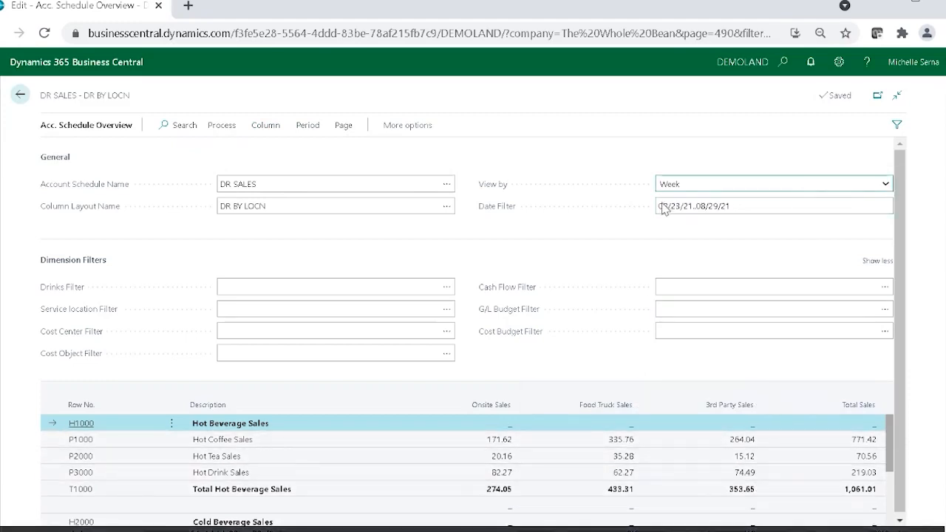
Step: View the DR SALES overview by Day, step back to 08/26/21, and return to the schedules list
key(Up)
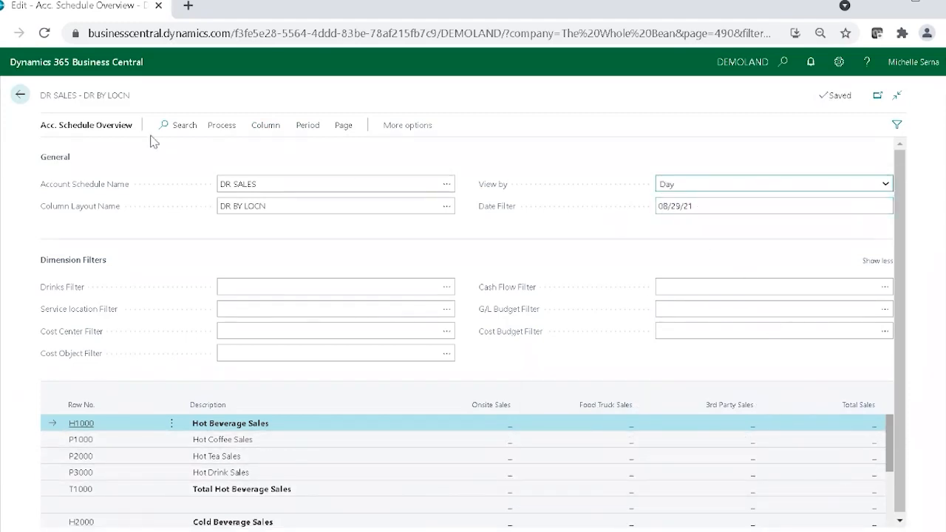
click(271, 128)
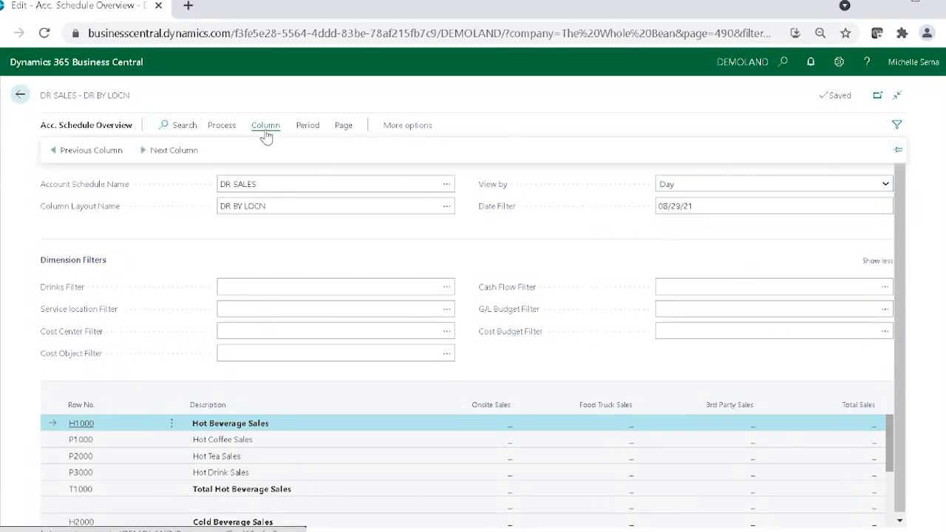
click(302, 129)
click(118, 152)
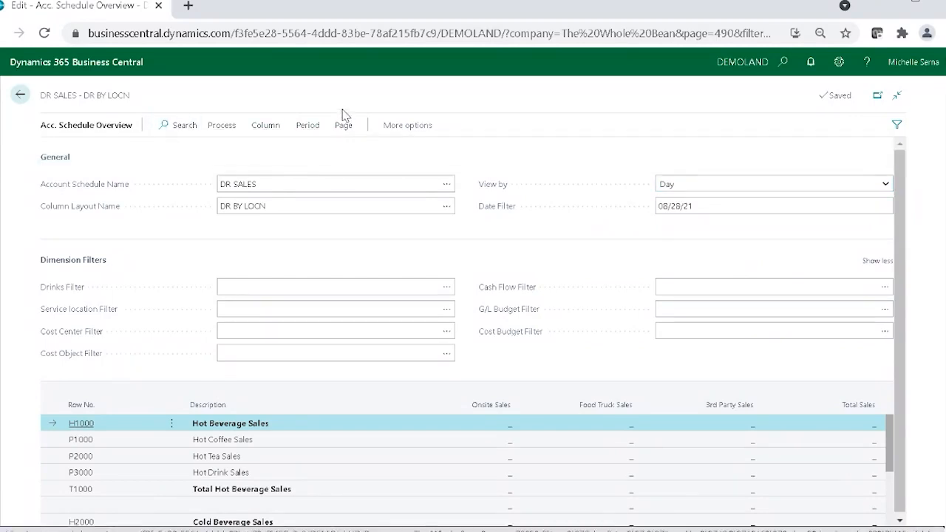
click(308, 125)
click(95, 153)
click(307, 126)
click(136, 150)
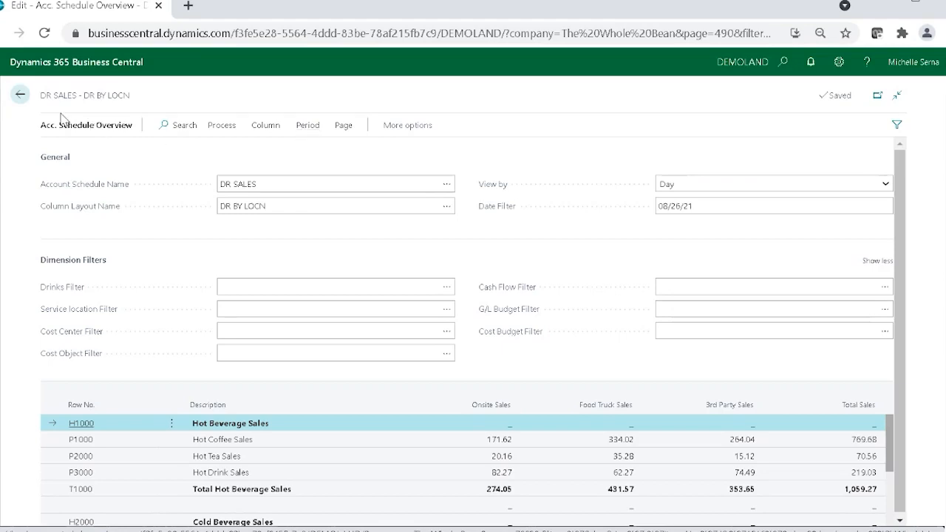
click(22, 96)
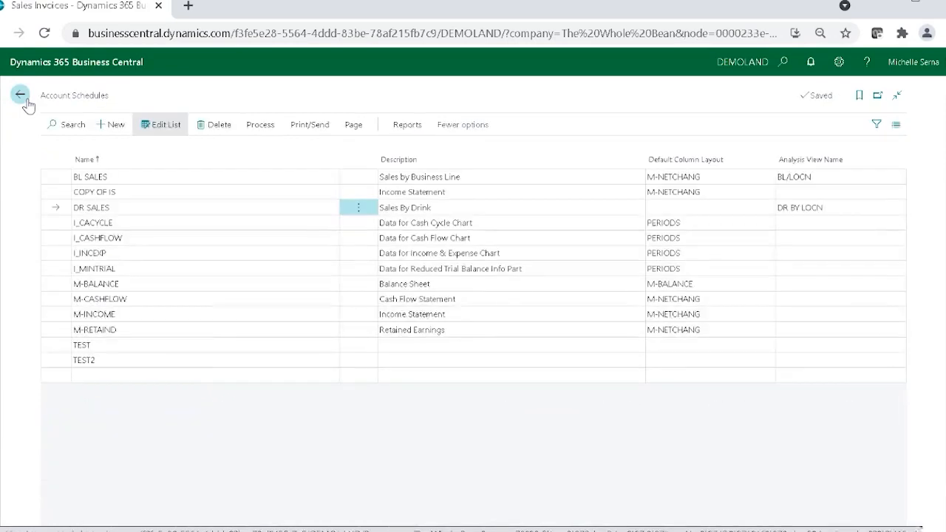
Step: Open the column layout setup for the DR SALES schedule
click(265, 127)
click(258, 152)
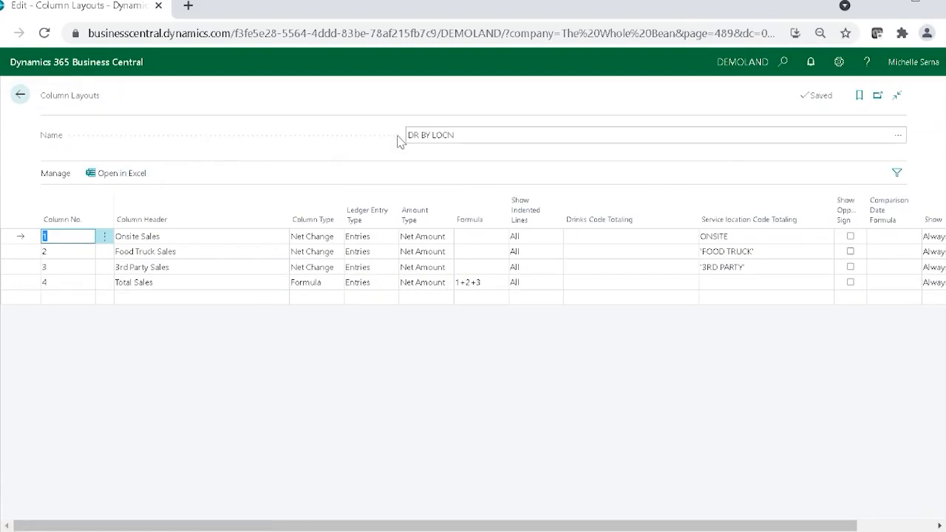
Step: Create a column layout named YEAR with the description "Monthly columns"
click(898, 135)
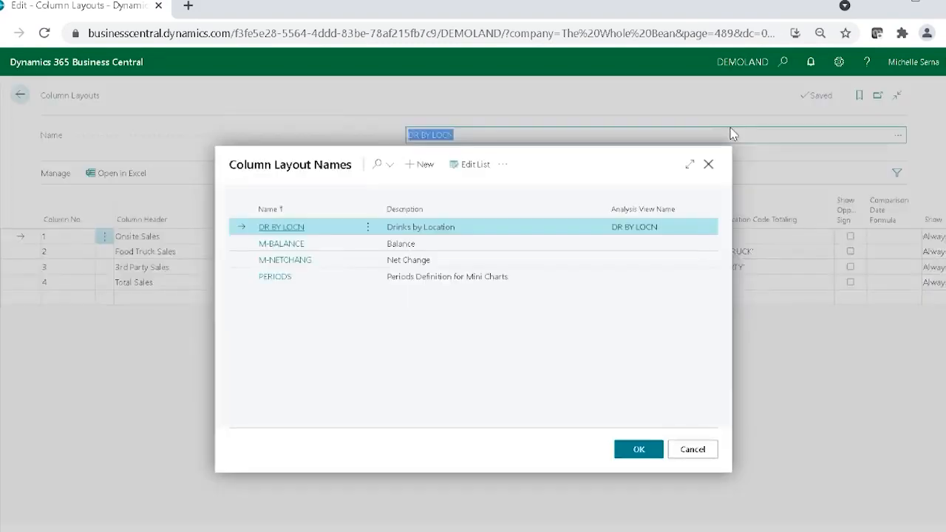
click(423, 168)
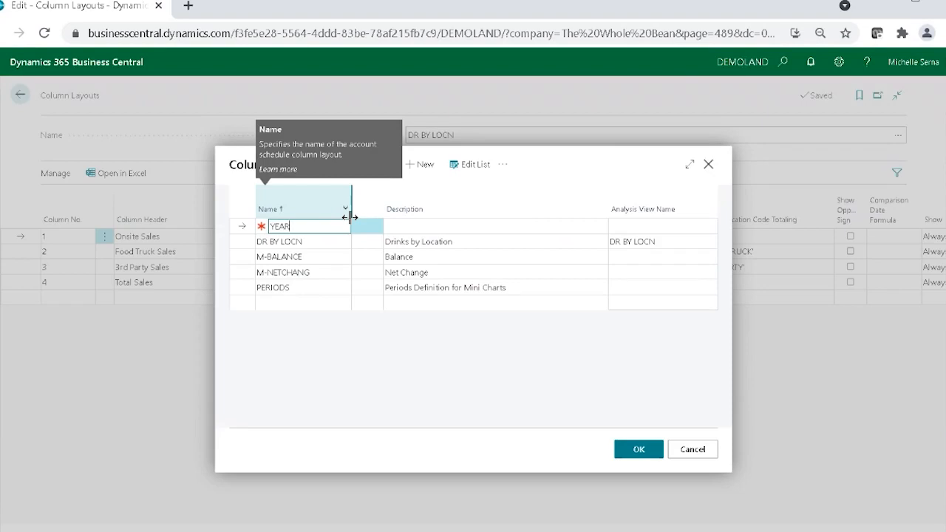
key(Tab)
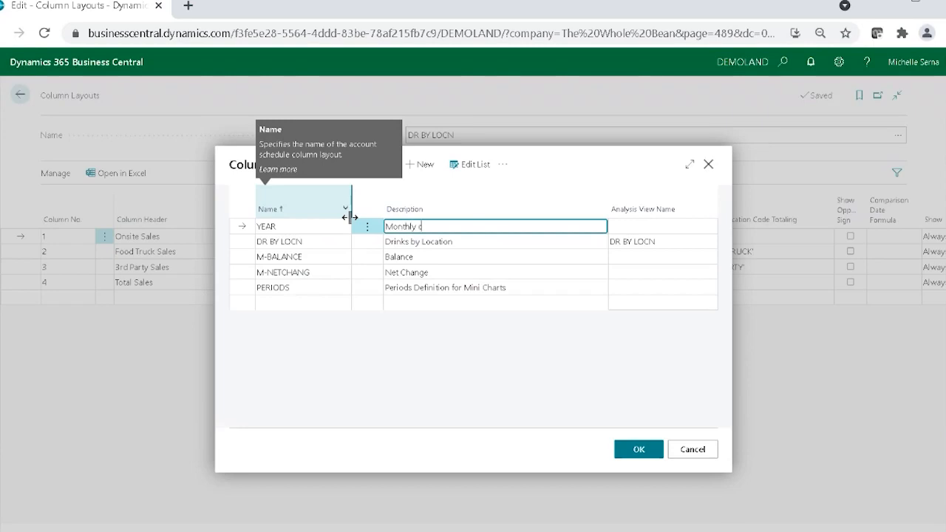
Step: Rename the YEAR column layout to MONTH and load it for editing
click(327, 226)
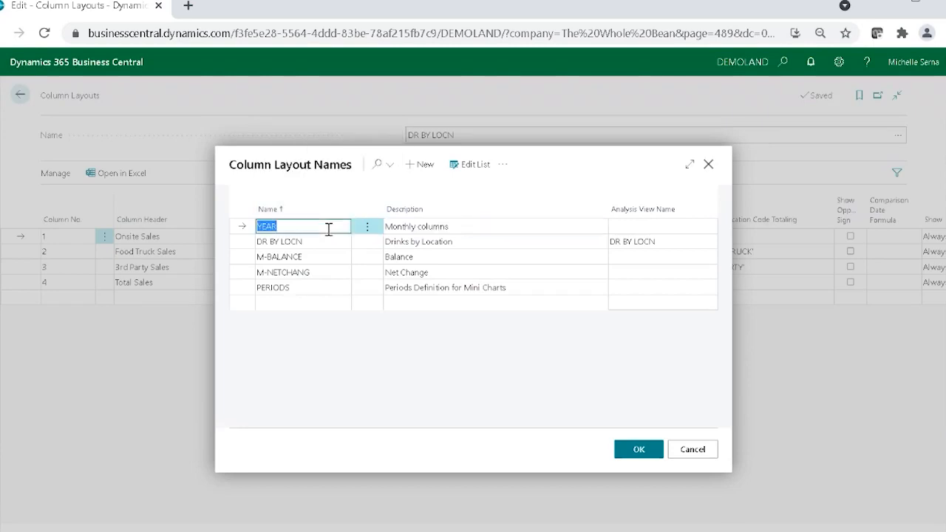
text(MONTH)
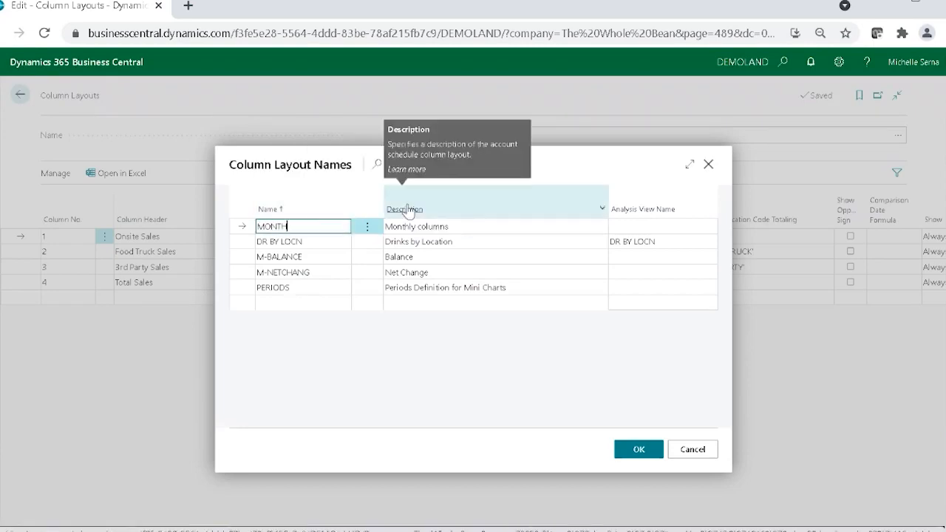
key(Tab)
click(528, 338)
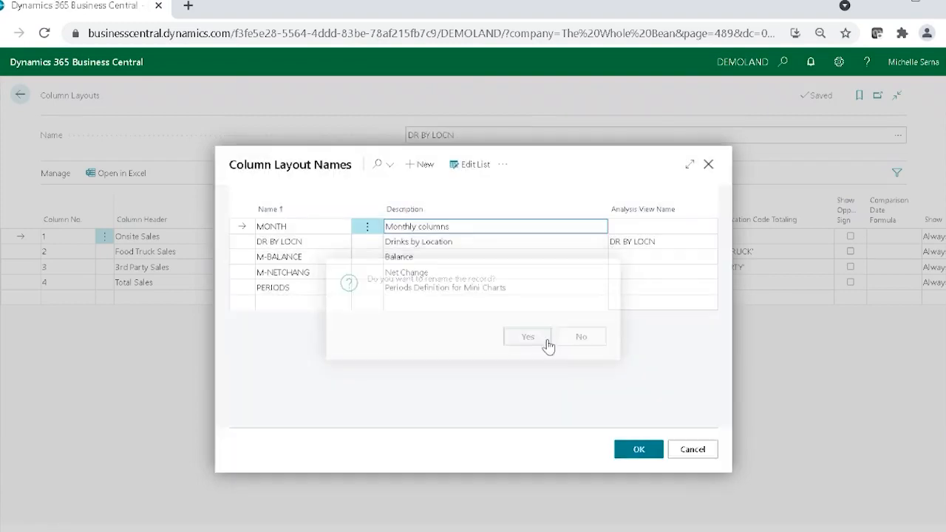
click(636, 450)
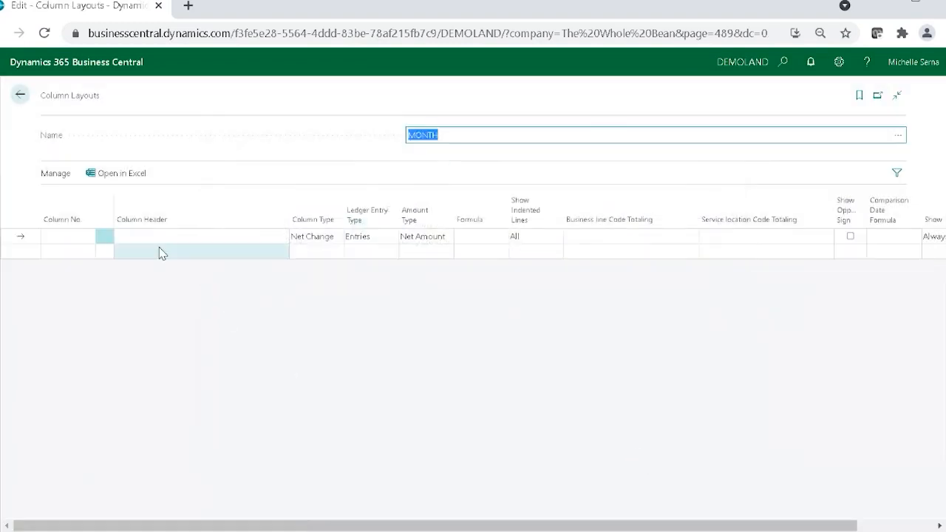
Step: Add two columns with the headers January and February to the MONTH layout
click(160, 238)
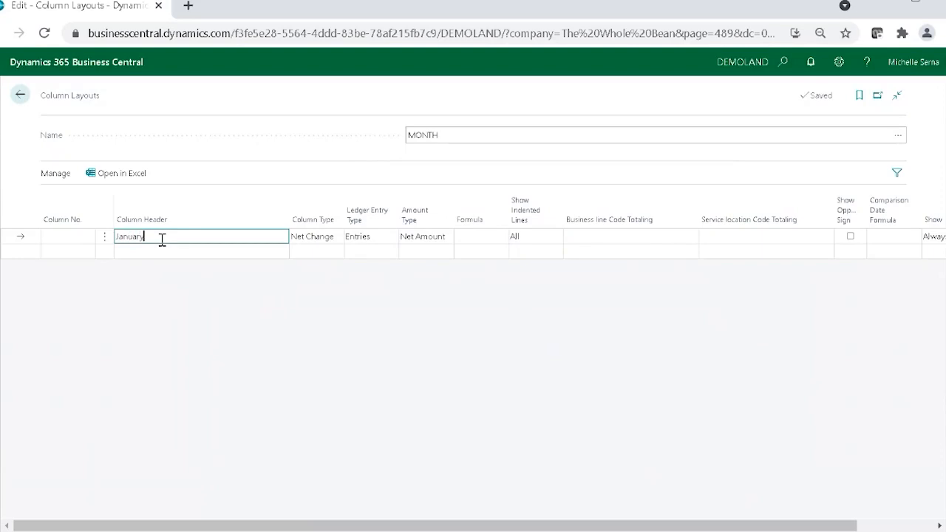
text(January)
key(Return)
text(February)
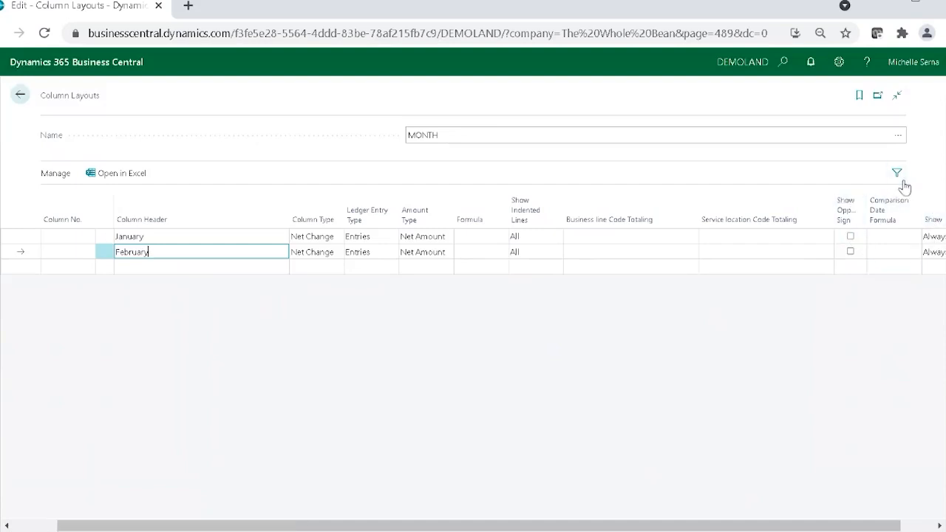
Step: Personalize the Column Layouts page by adding the Comparison Period Formula field between Show Opposite Sign and Comparison Date Formula
click(839, 61)
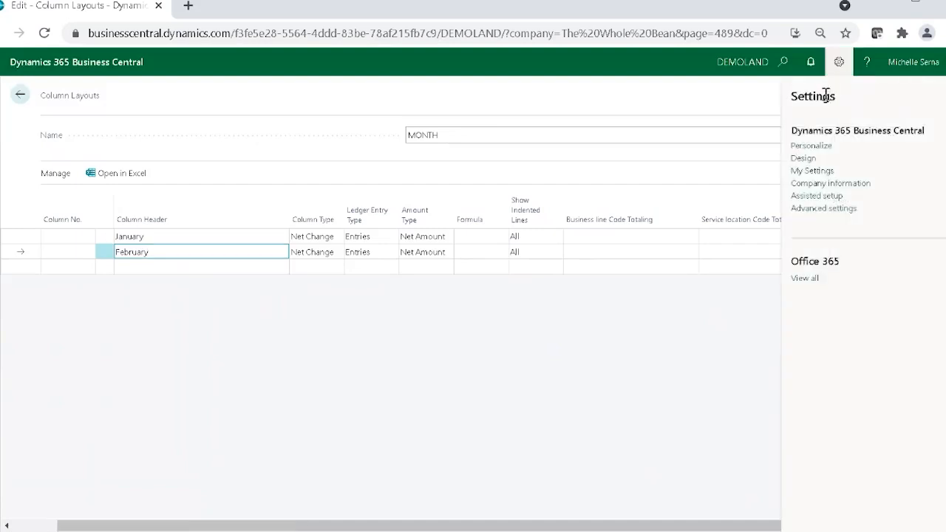
click(807, 145)
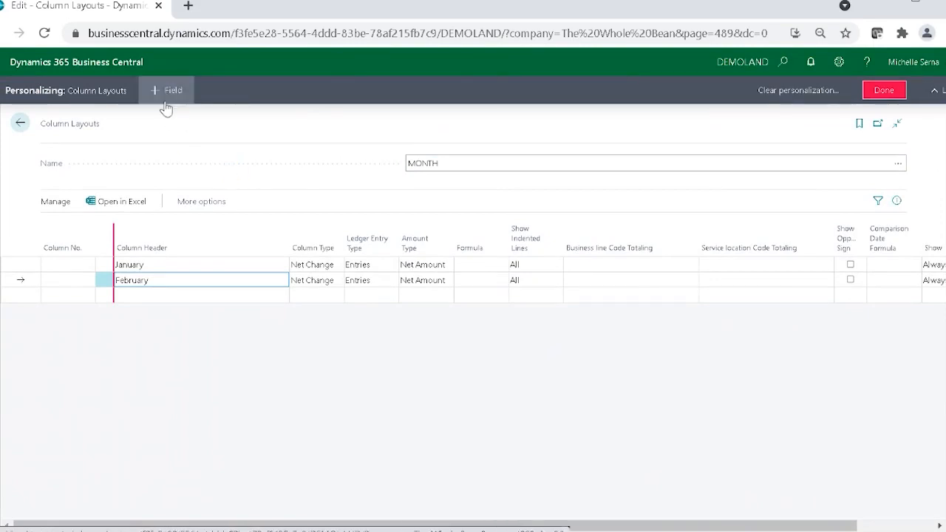
click(169, 102)
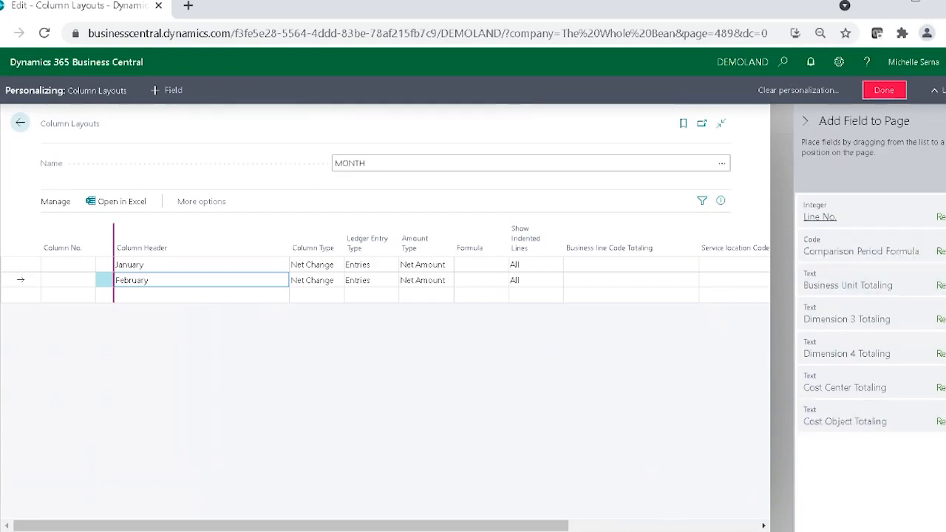
drag(525, 528, 664, 528)
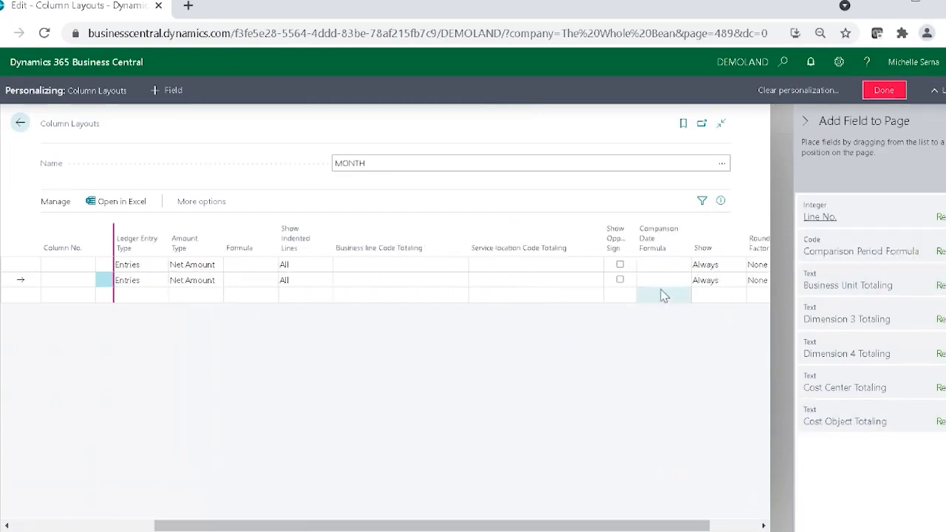
click(706, 249)
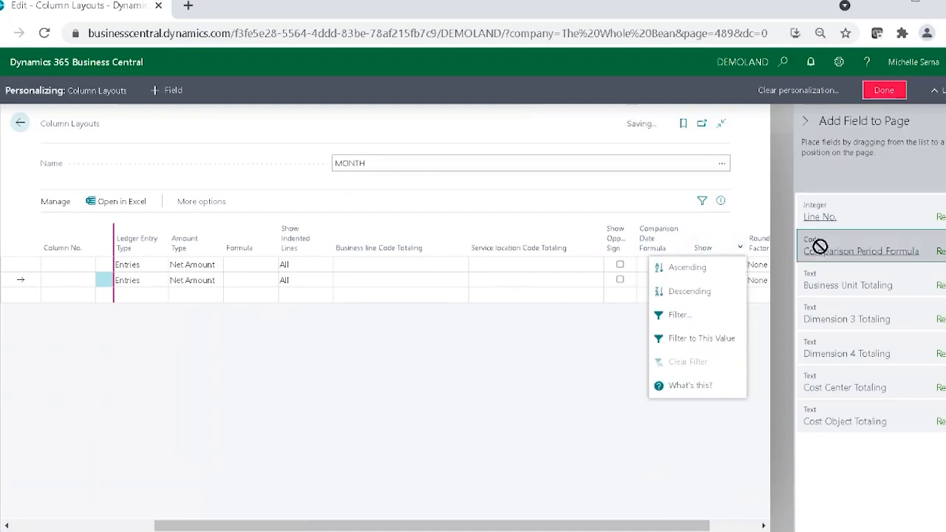
drag(820, 247, 630, 243)
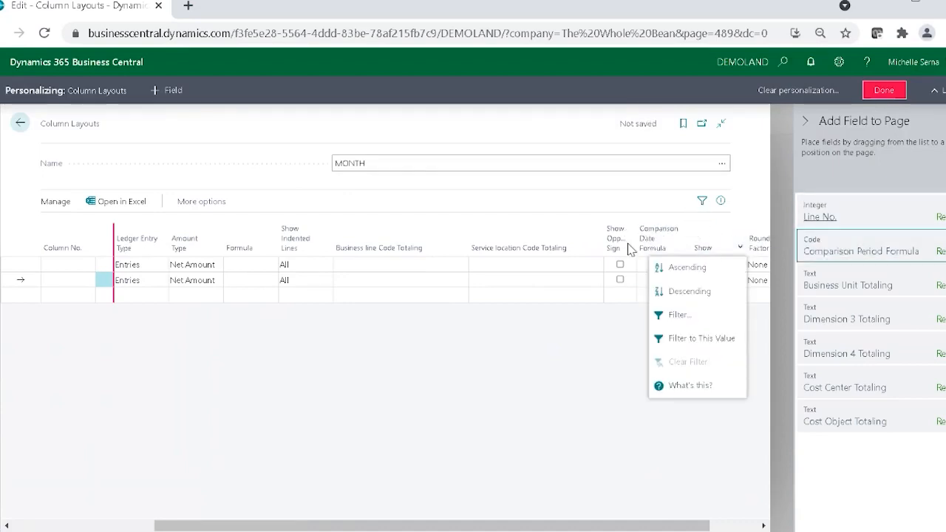
click(642, 512)
drag(907, 242, 634, 235)
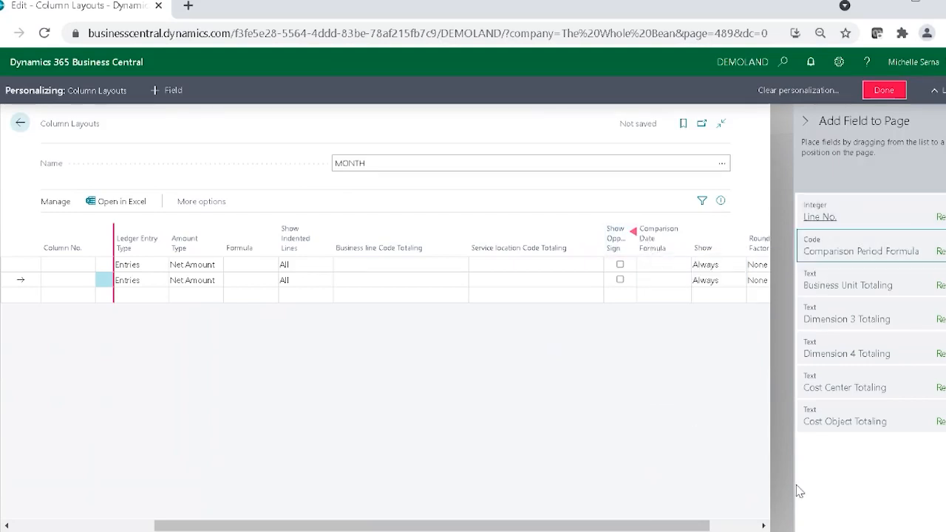
click(884, 90)
Step: Set the Comparison Date Formula to 1M for the January column and 2M for the February column
click(899, 237)
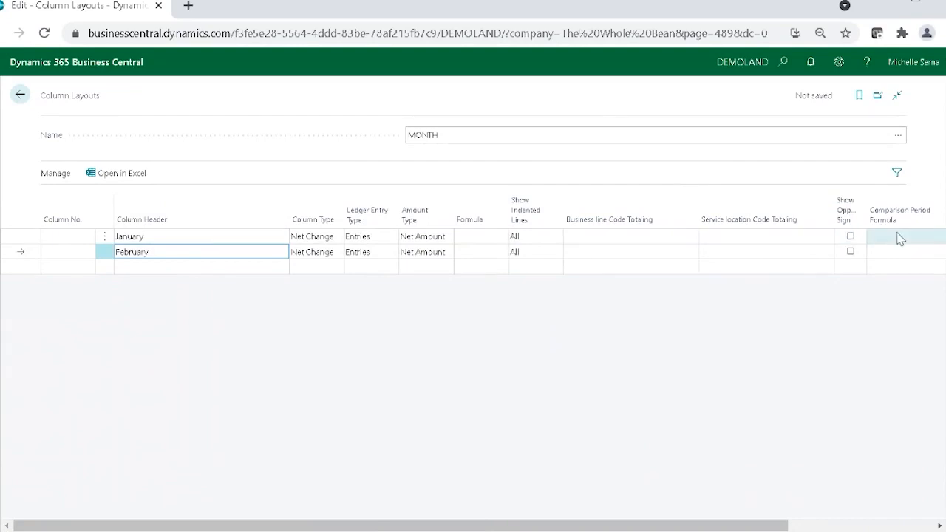
click(825, 235)
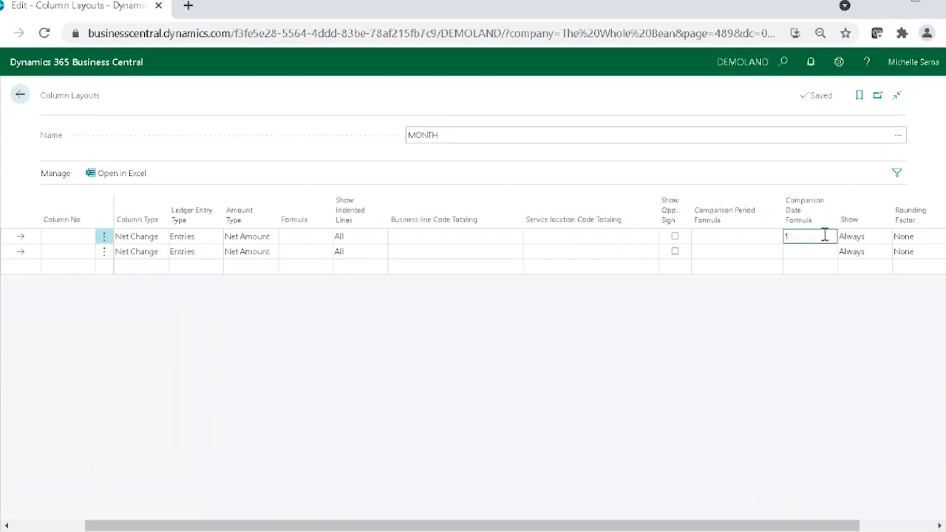
key(Tab)
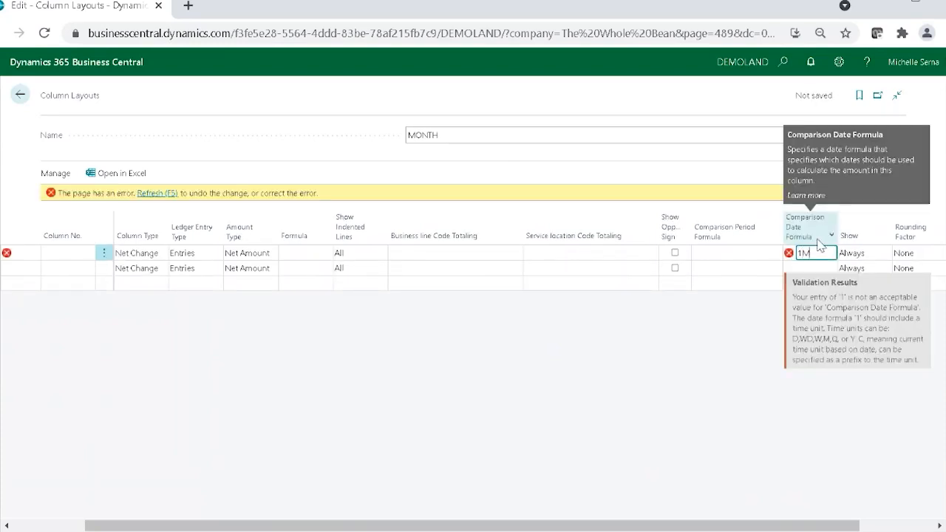
key(Tab)
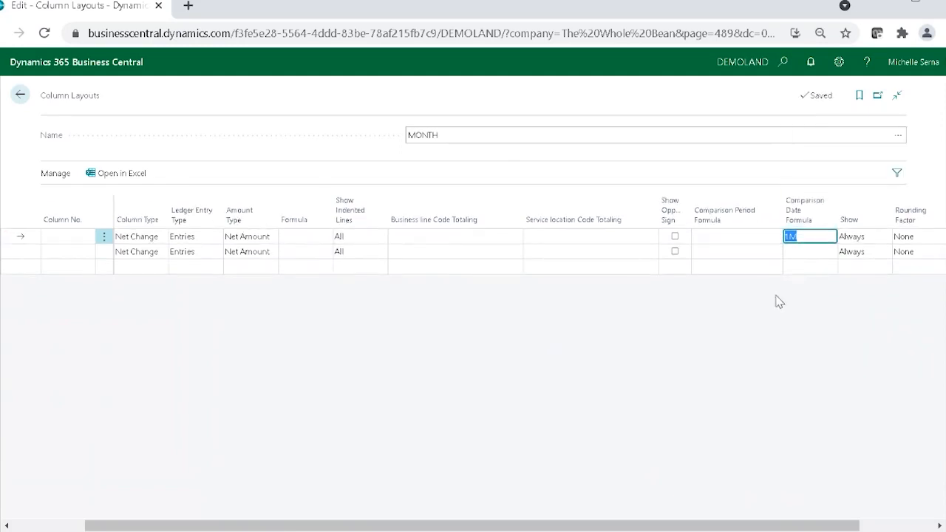
key(Down)
text(2)
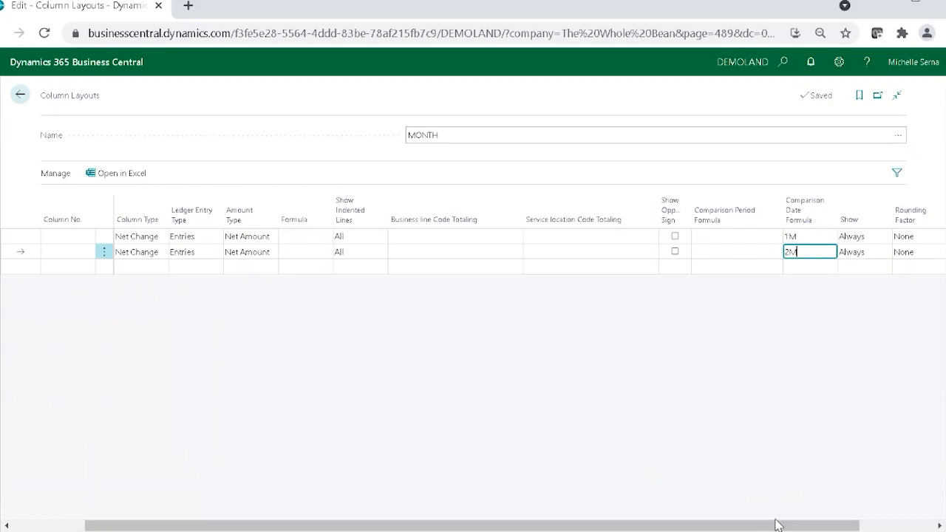
click(769, 471)
drag(762, 526, 481, 492)
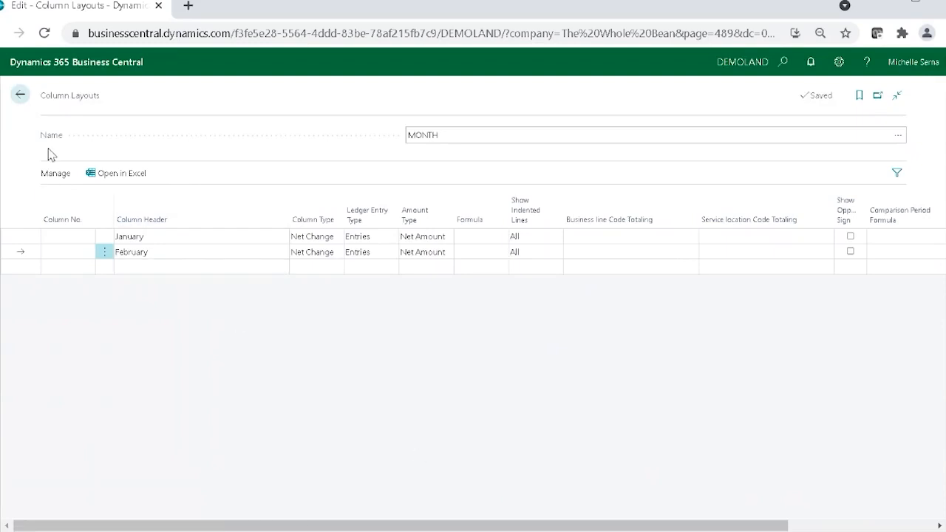
Step: Open the DR SALES overview from the schedules list and switch its column layout to M-NETCHANG
click(22, 95)
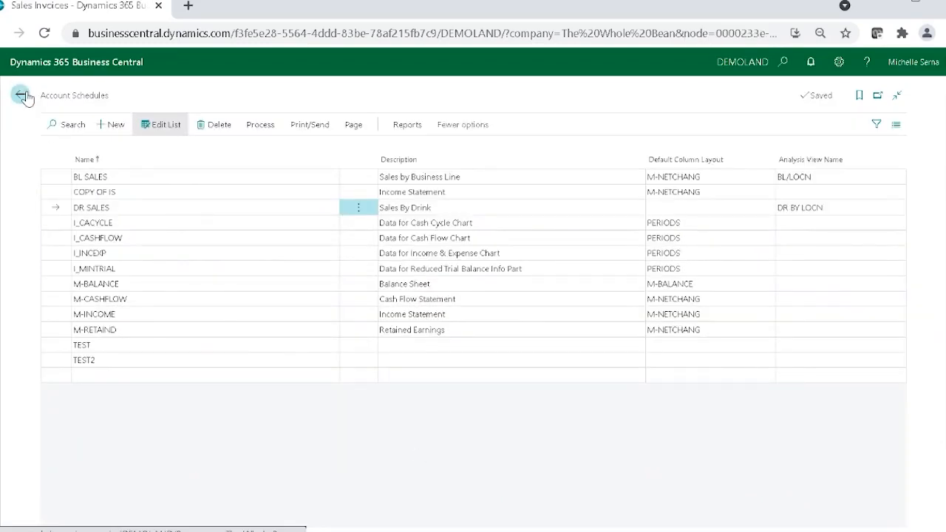
click(268, 128)
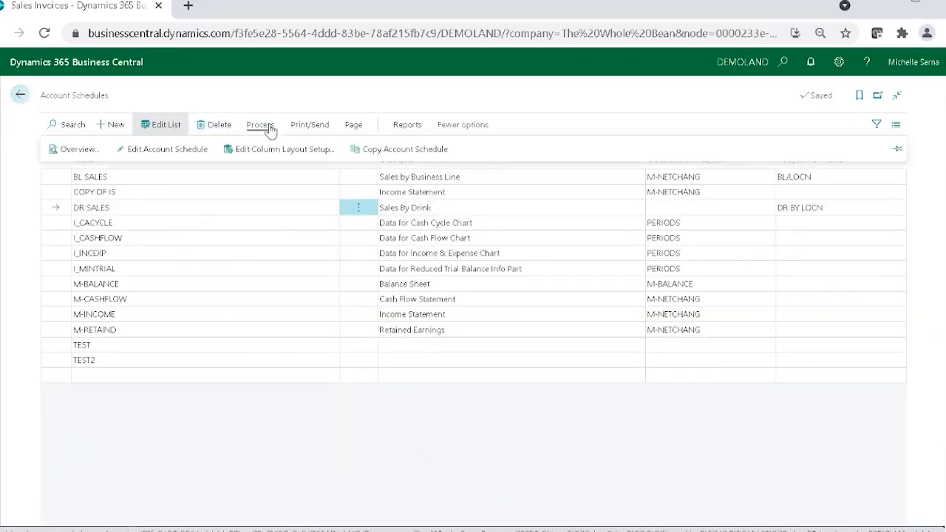
click(90, 159)
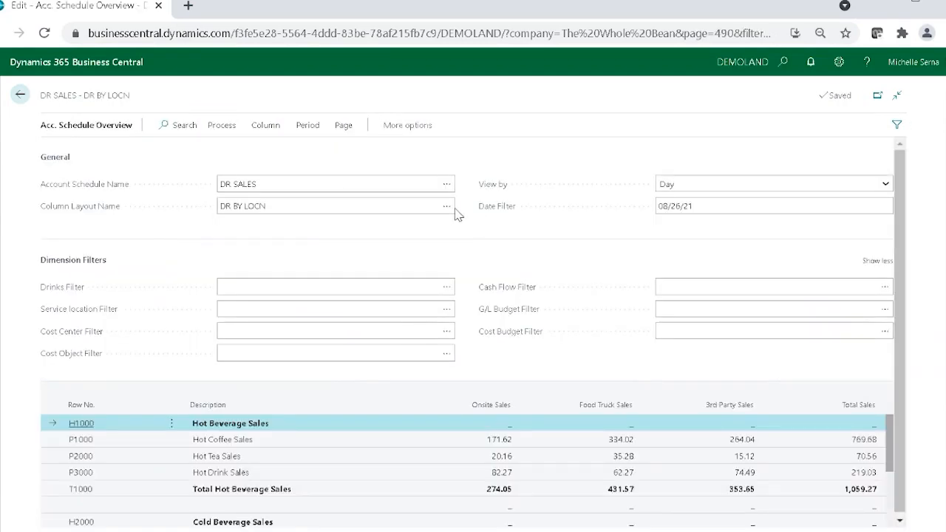
click(447, 210)
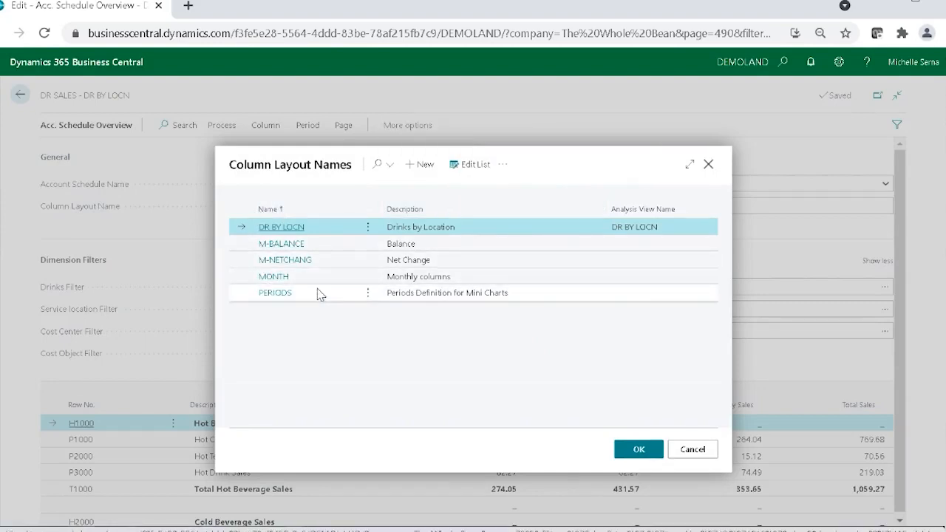
click(329, 263)
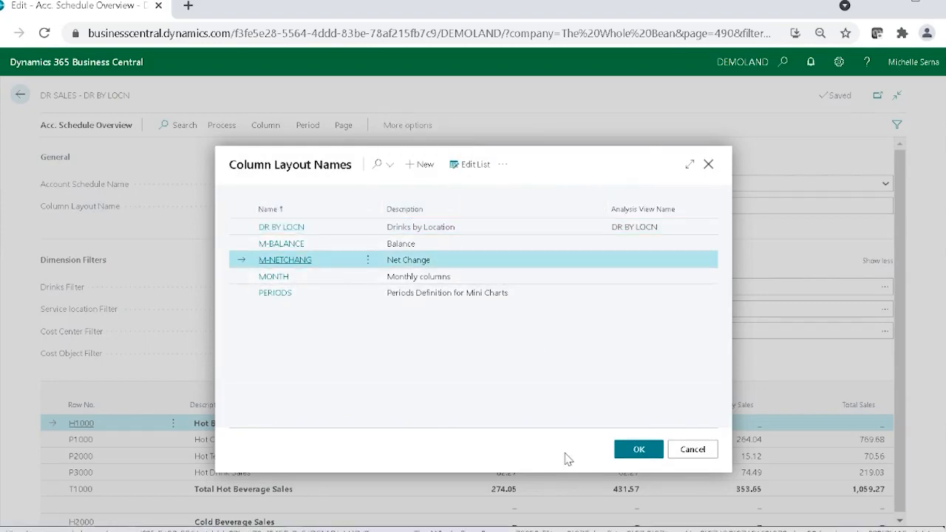
click(630, 450)
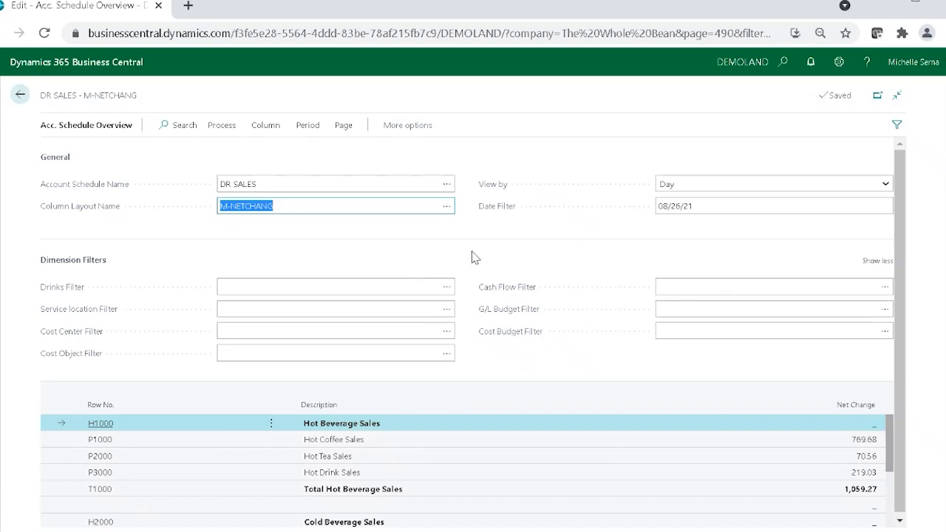
Step: Look up the budgets available for the G/L Budget Filter, select none, and return to the schedules list
click(885, 311)
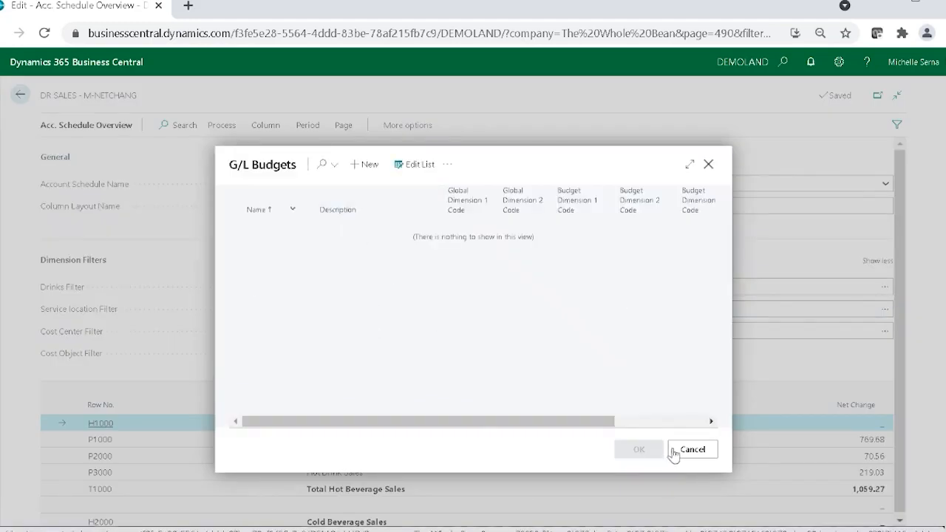
click(706, 450)
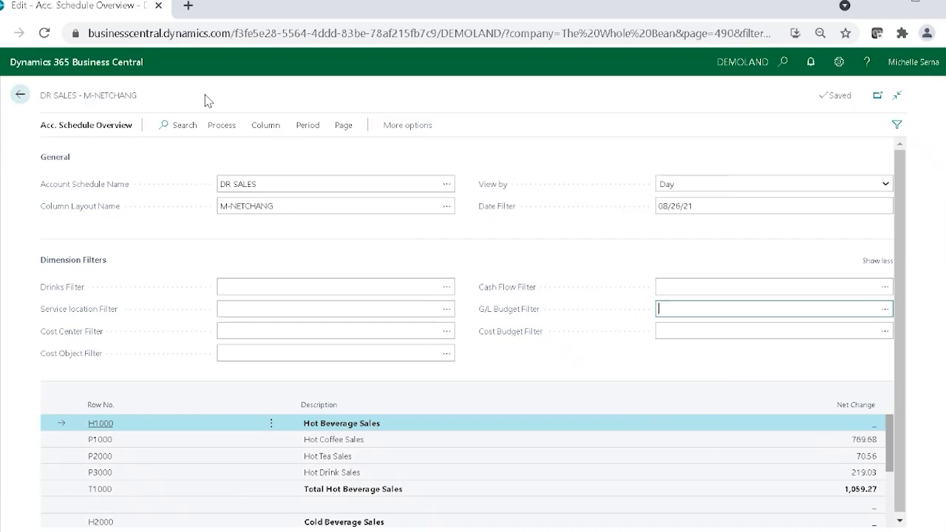
click(21, 96)
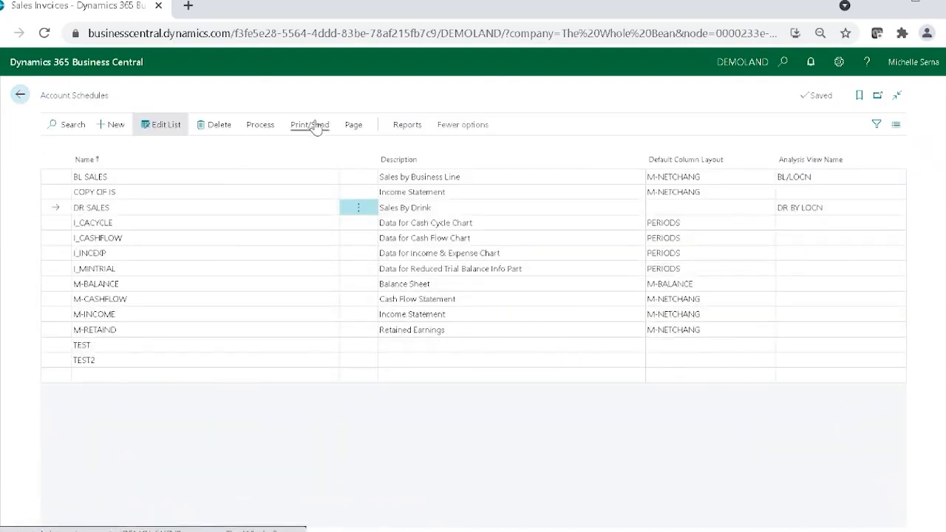
Step: Examine the file types for sending the DR SALES account schedule report, and cancel without sending
click(313, 126)
click(57, 149)
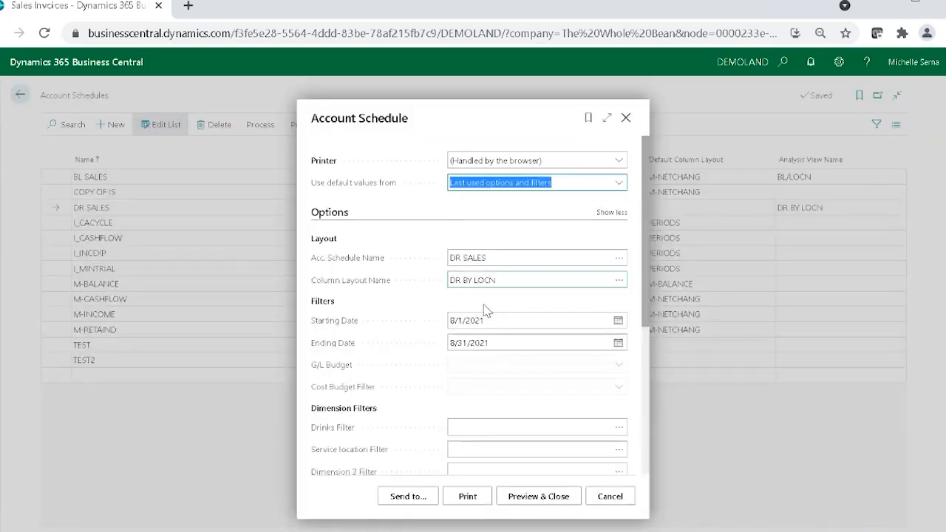
click(411, 499)
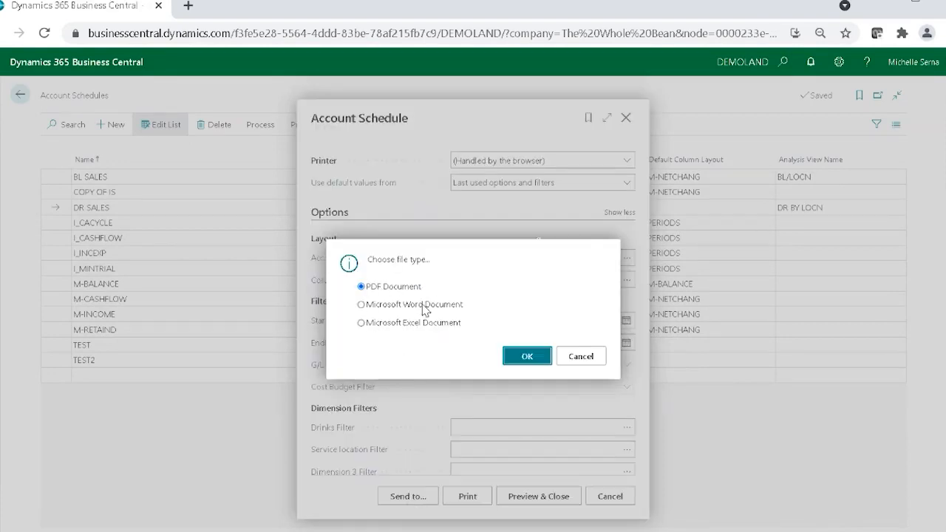
click(589, 361)
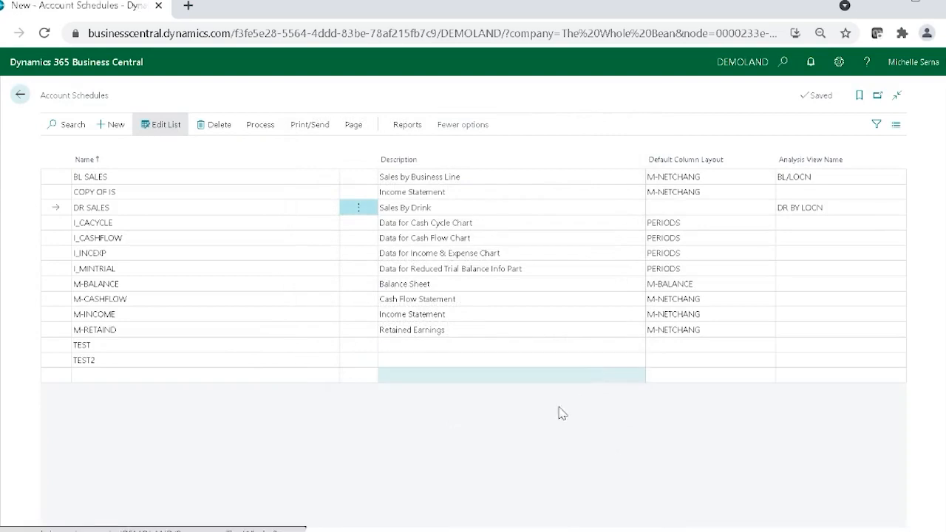
Step: Reopen the DR SALES overview, examine its Export to Excel options, and leave the overview
click(259, 127)
click(53, 151)
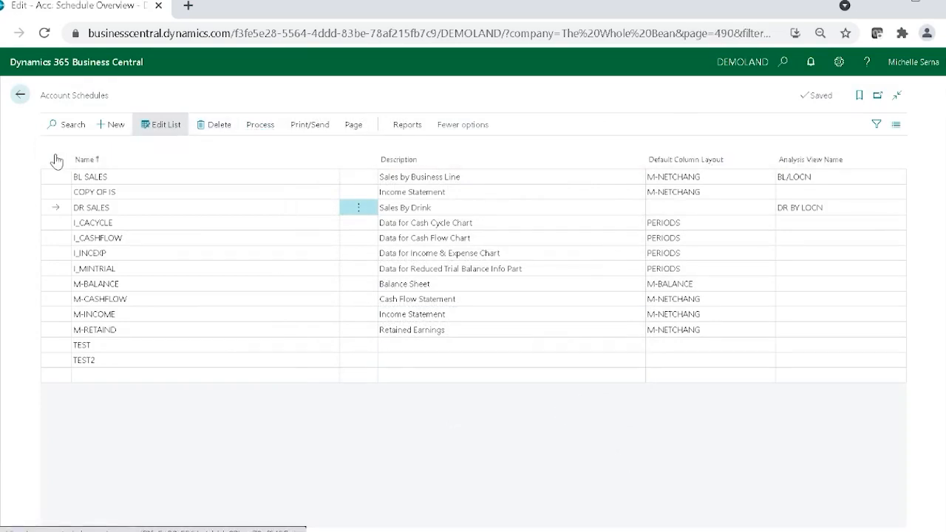
click(399, 126)
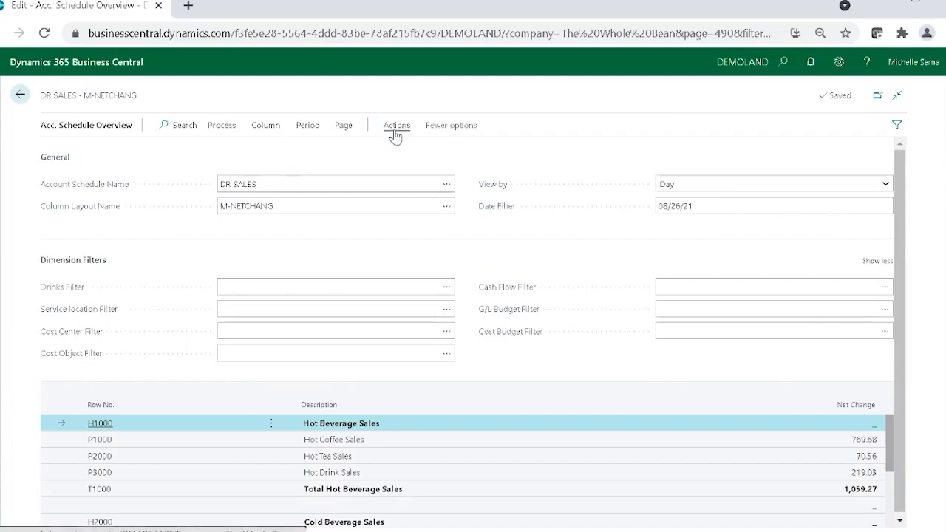
click(43, 154)
mouse_move(81, 172)
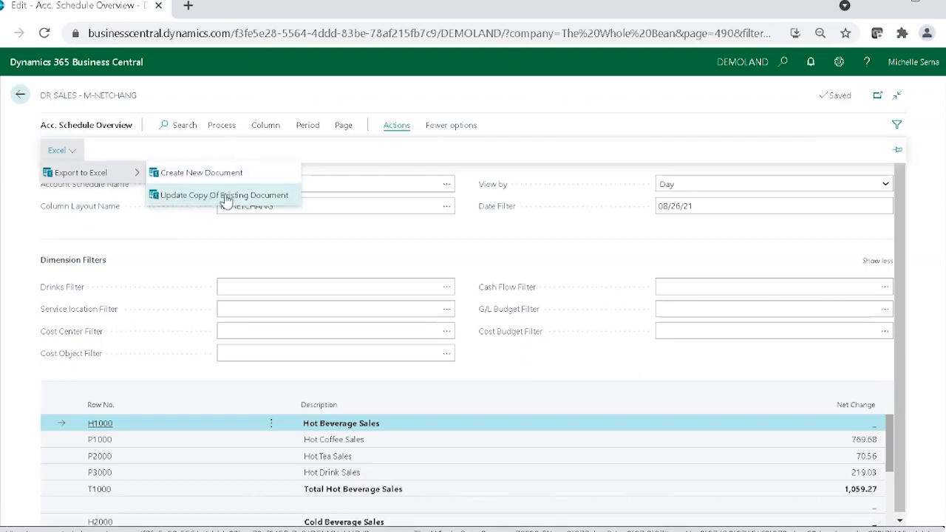
click(20, 95)
Step: Return to the home page, dismiss the large Get started banner, and show the available Excel reports
click(19, 96)
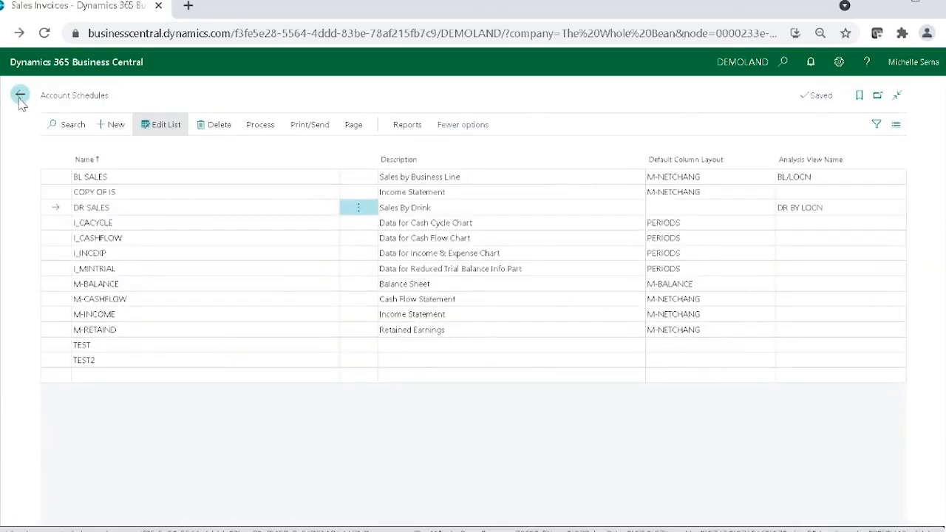
click(42, 102)
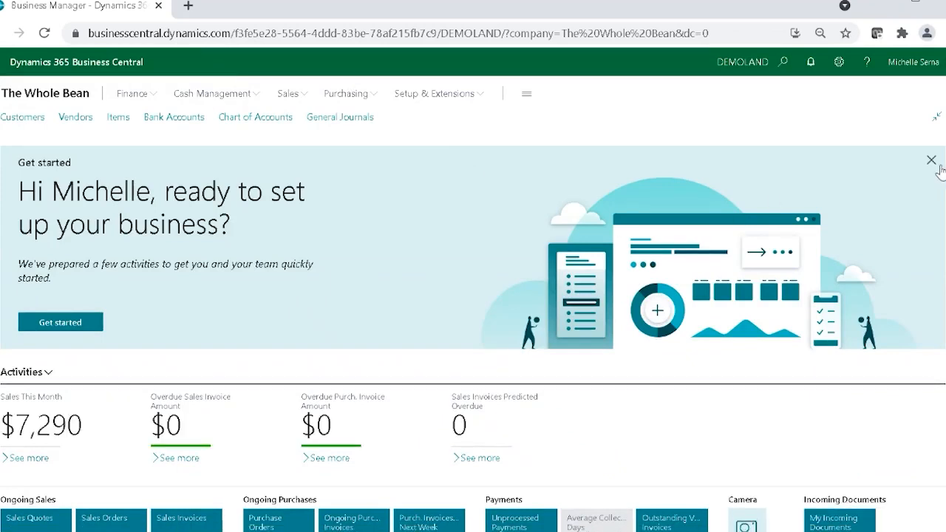
click(931, 161)
click(775, 185)
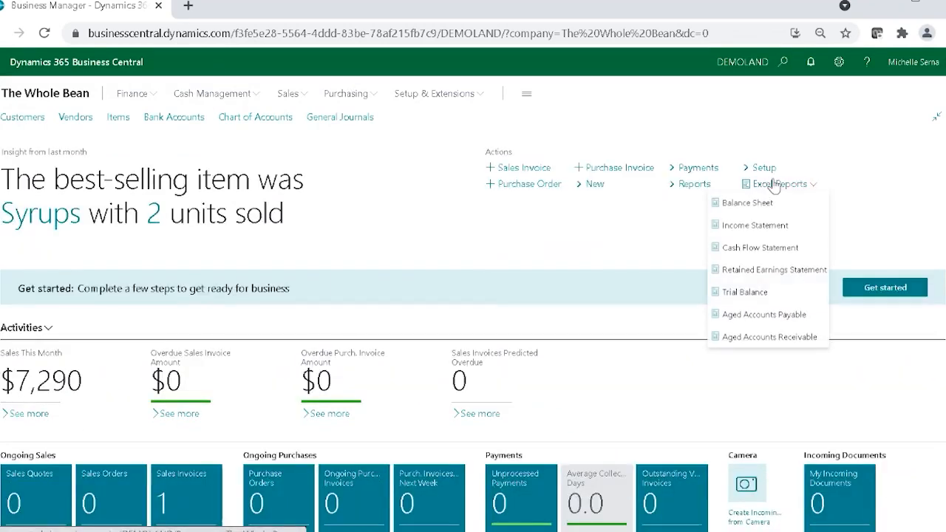
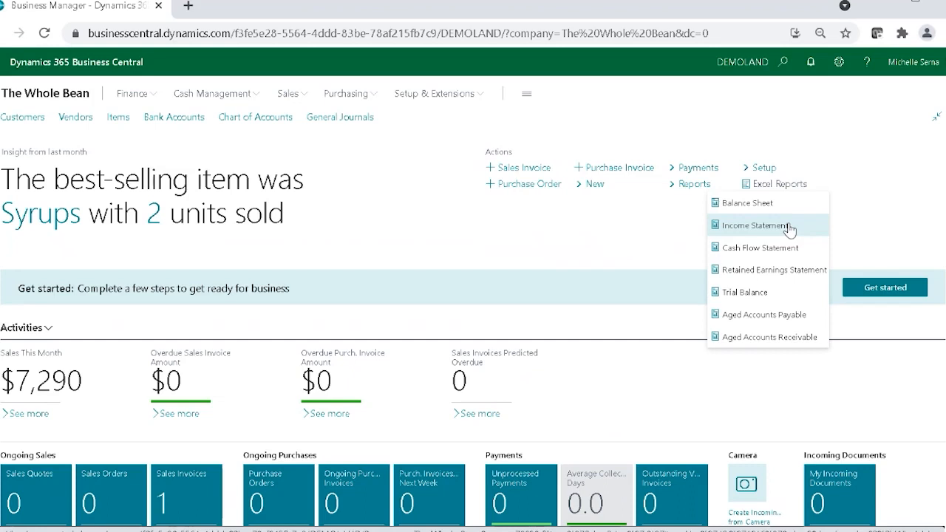
Step: Dismiss the Excel reports list and open the Income Statement from the financial statement reports
click(477, 233)
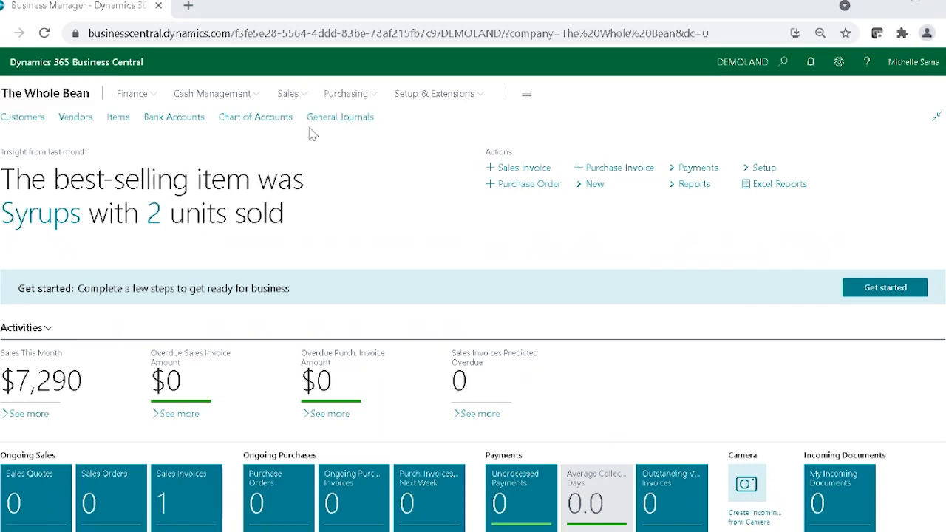
click(708, 185)
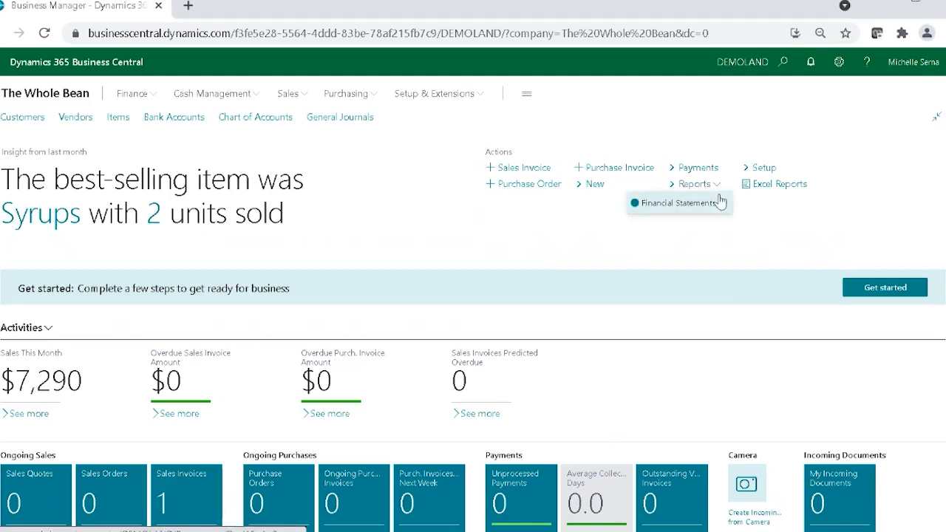
mouse_move(717, 210)
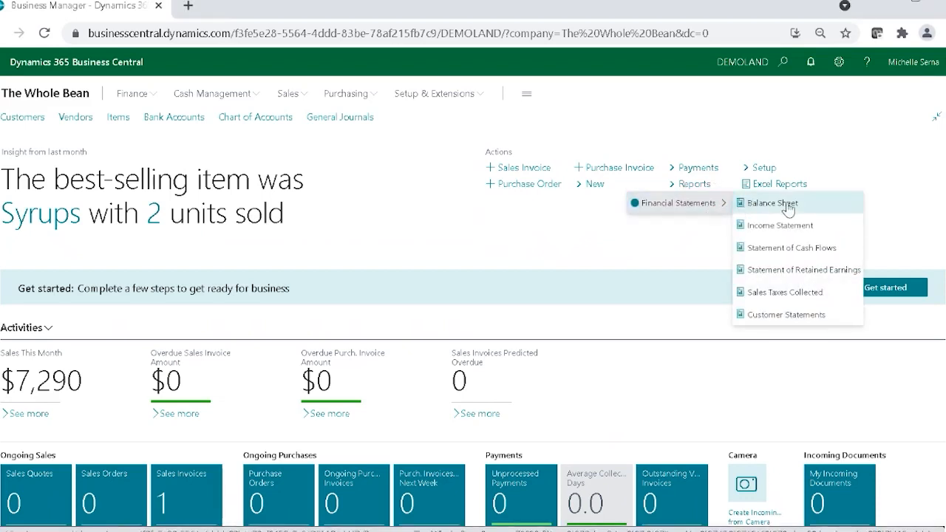
click(796, 228)
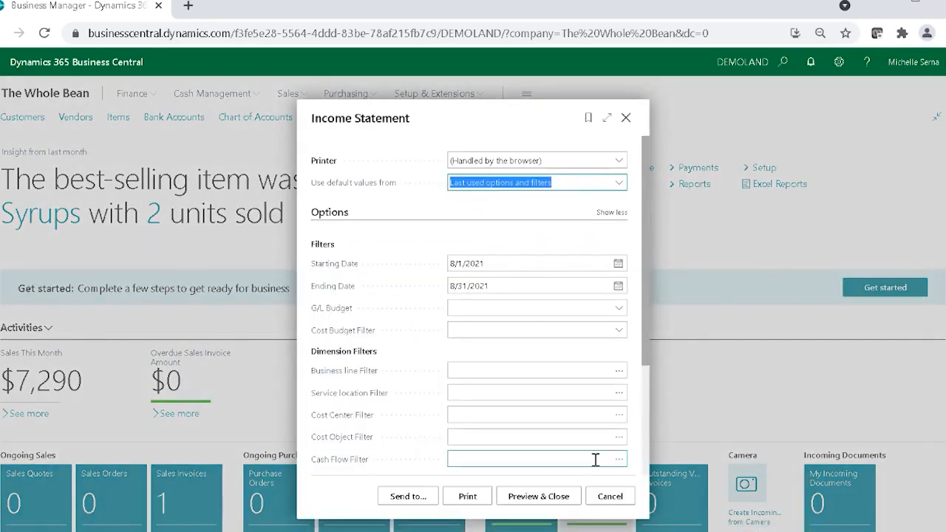
Step: Examine the Income Statement's filters, display options and file types for sending, and cancel without sending
scroll(639, 224, down, 3)
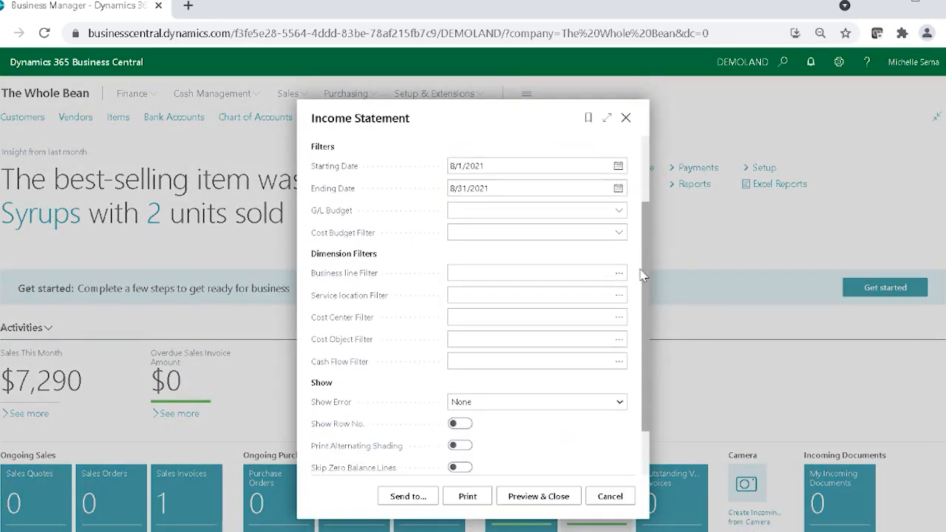
click(480, 212)
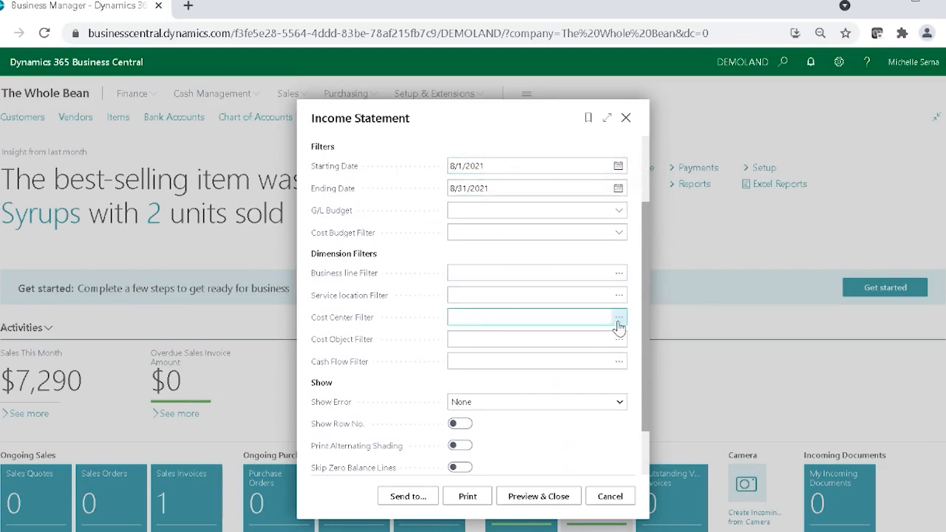
scroll(505, 473, down, 1)
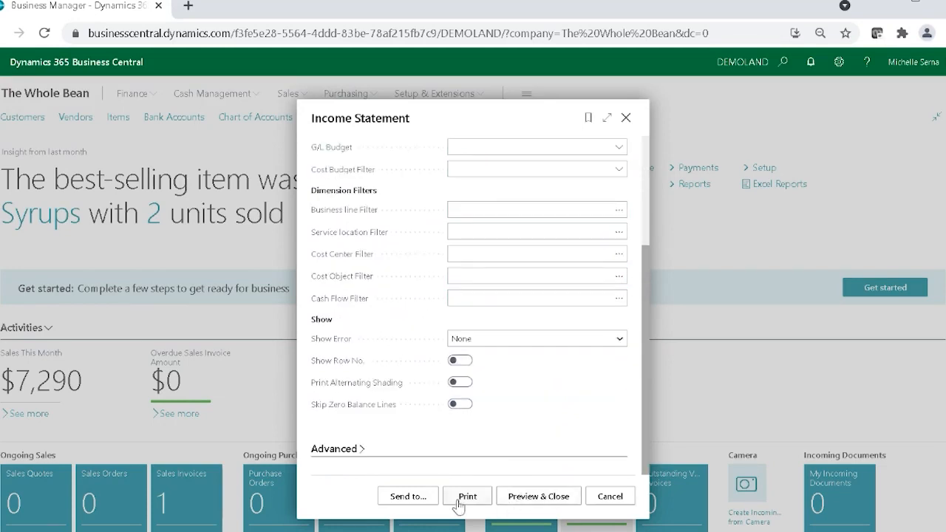
click(396, 500)
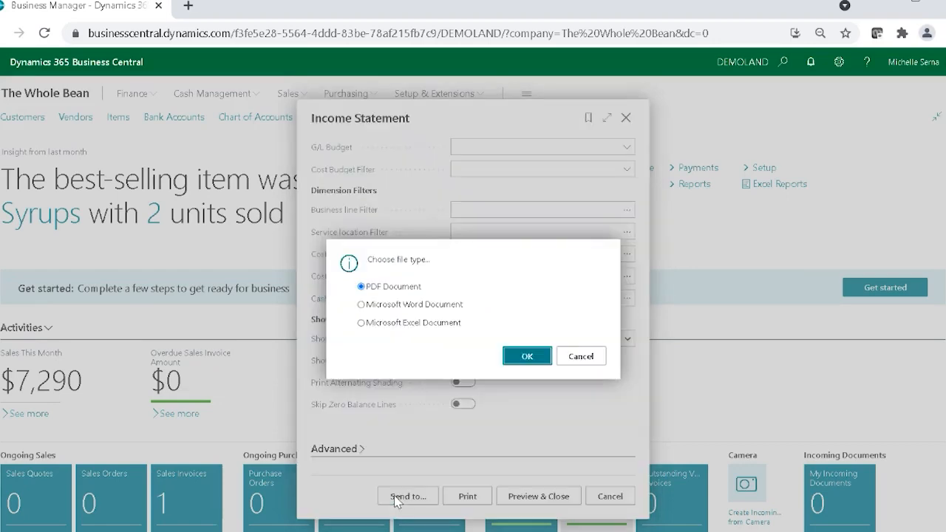
click(590, 359)
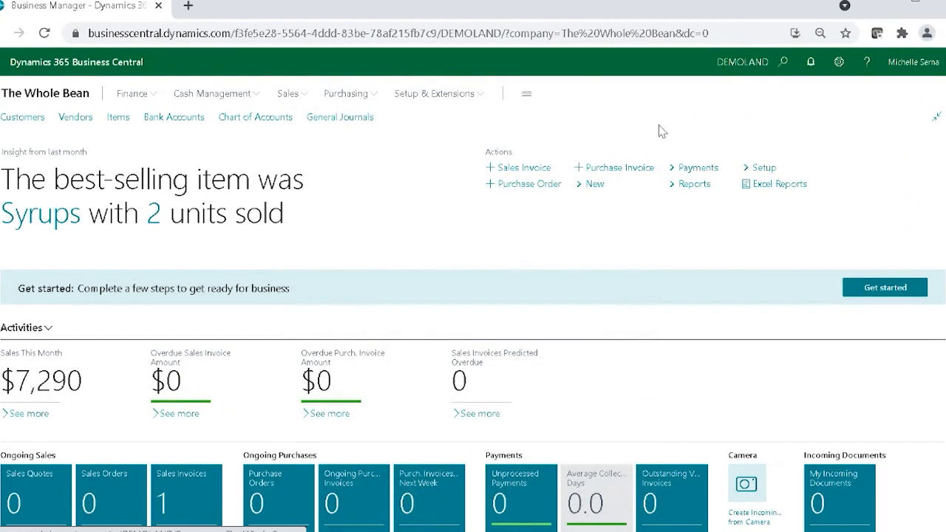
Step: Go to the finance account schedules list and open the BL SALES schedule
click(704, 190)
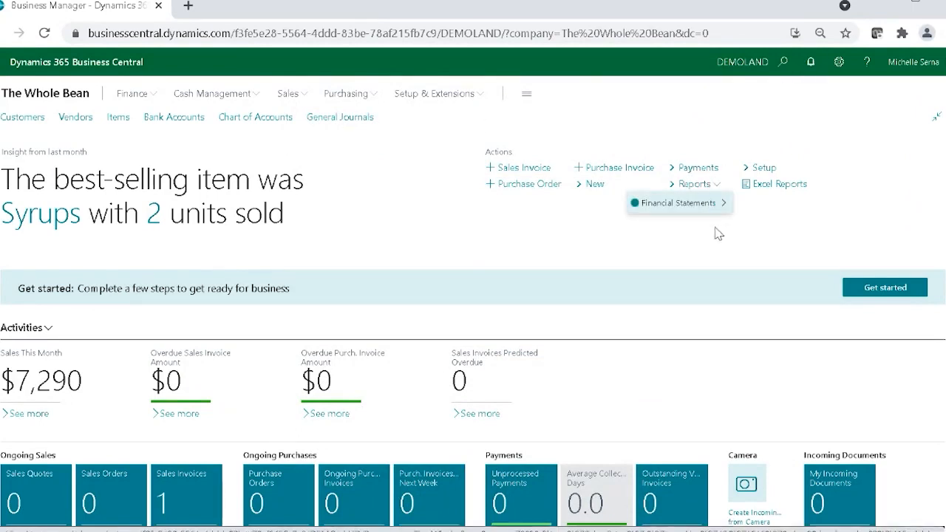
click(215, 94)
click(135, 96)
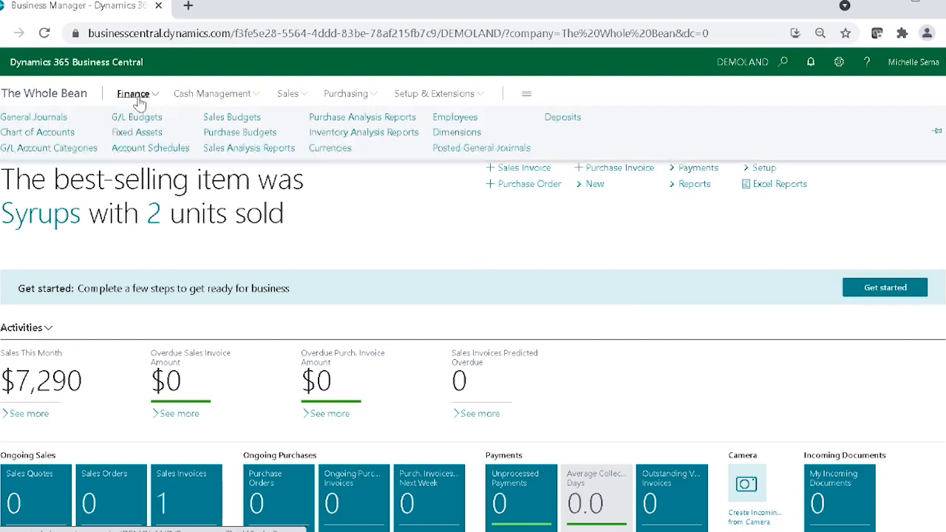
click(120, 148)
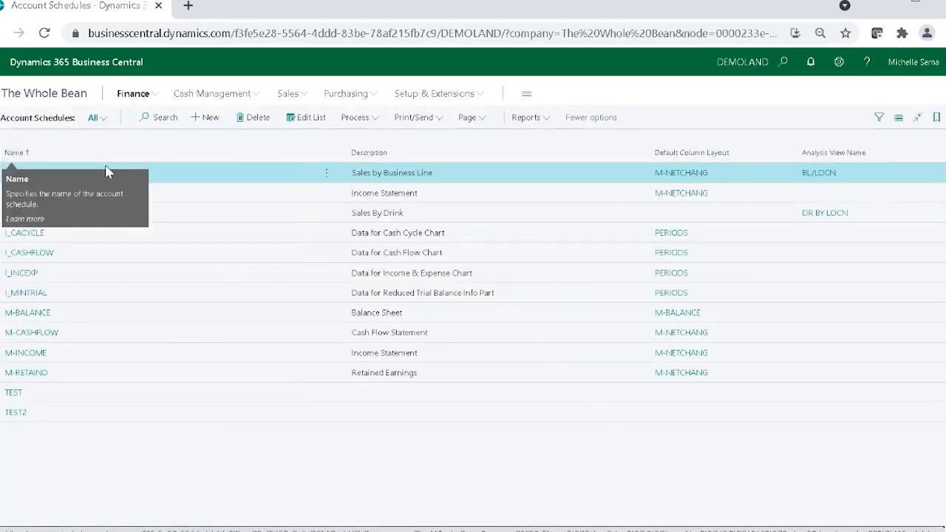
click(21, 173)
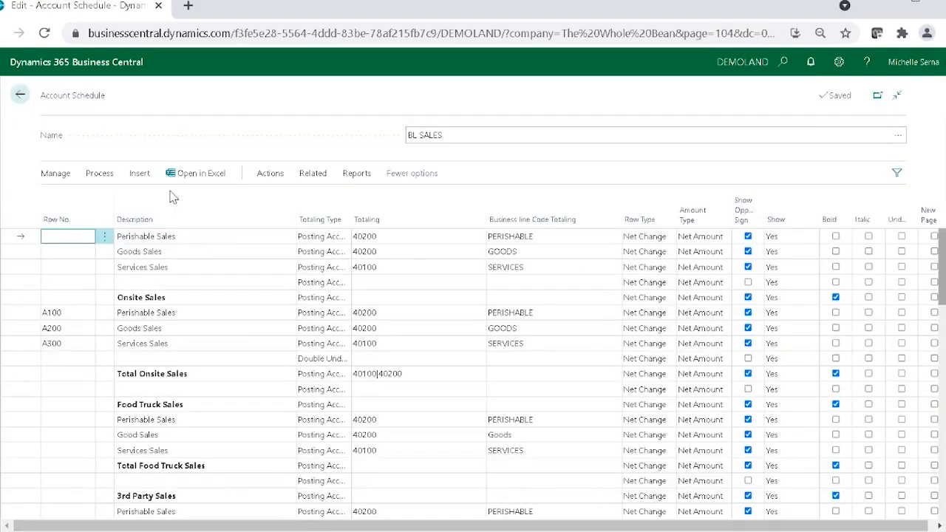
Step: Look through the actions for the BL SALES schedule and examine the file types for sending its printed report
click(313, 176)
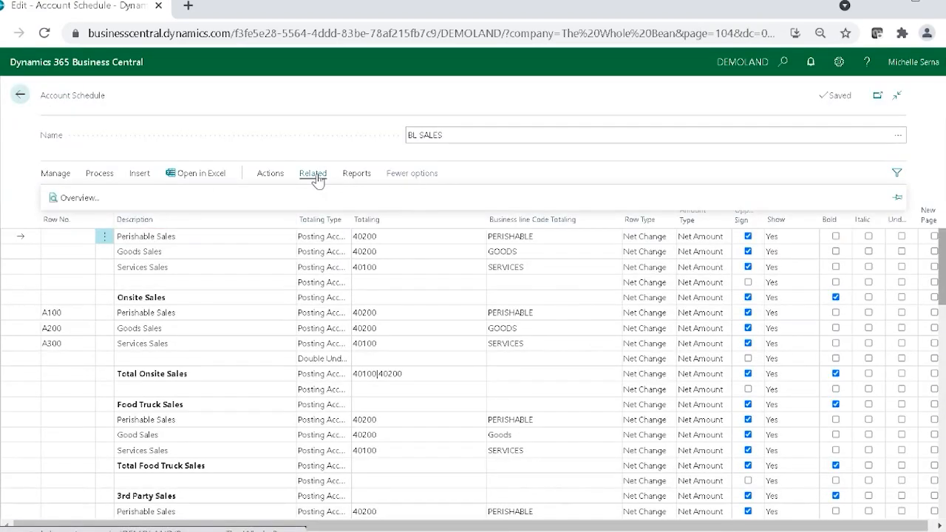
click(270, 175)
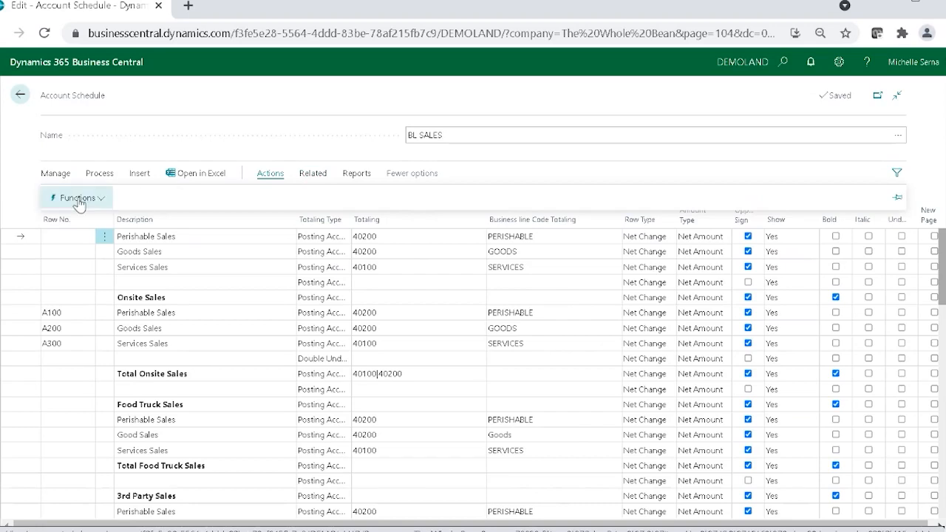
click(77, 198)
click(89, 178)
click(180, 198)
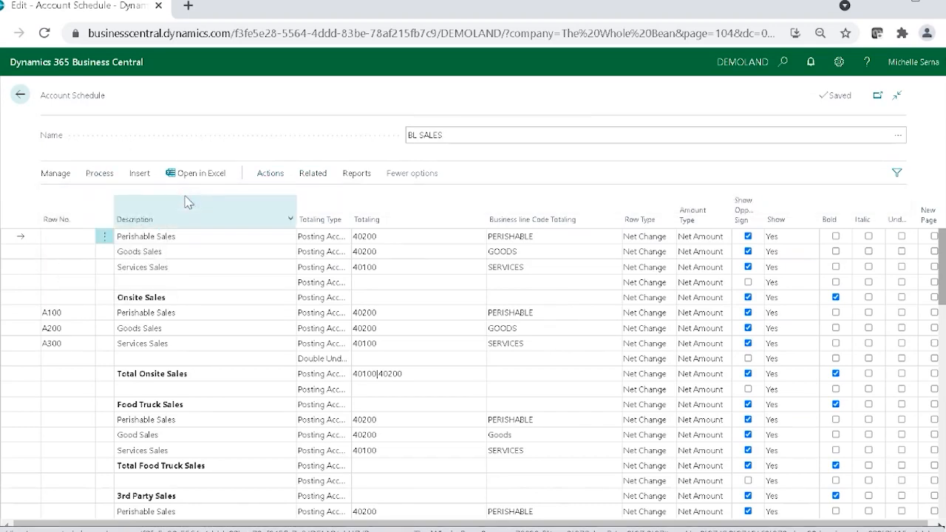
click(406, 497)
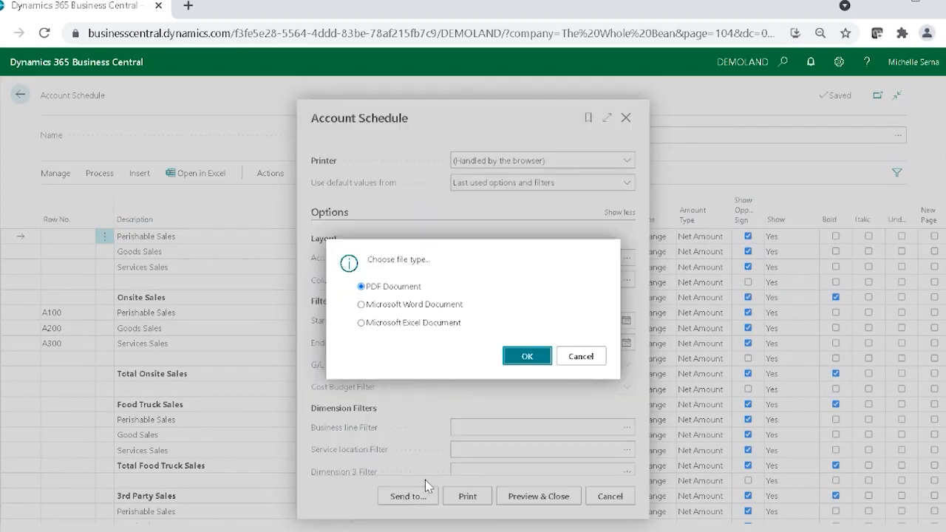
click(517, 357)
Step: Reopen the BL SALES print request, examine its layout, date and dimension filters, cancel it, and return to the schedules list
click(94, 173)
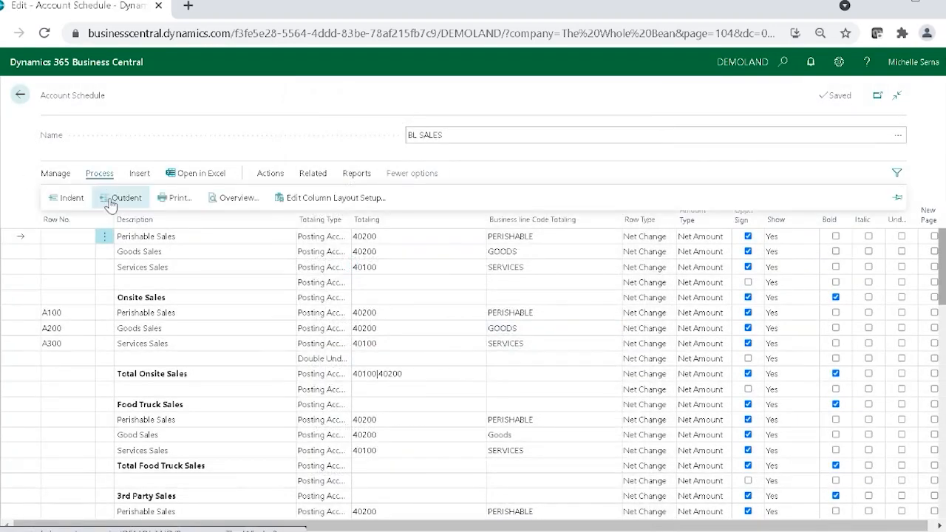
click(183, 198)
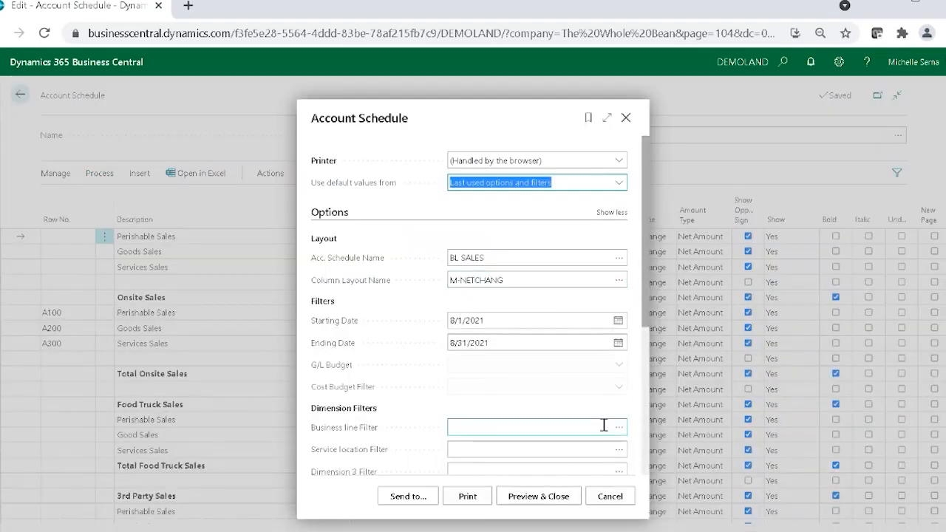
scroll(604, 425, down, 3)
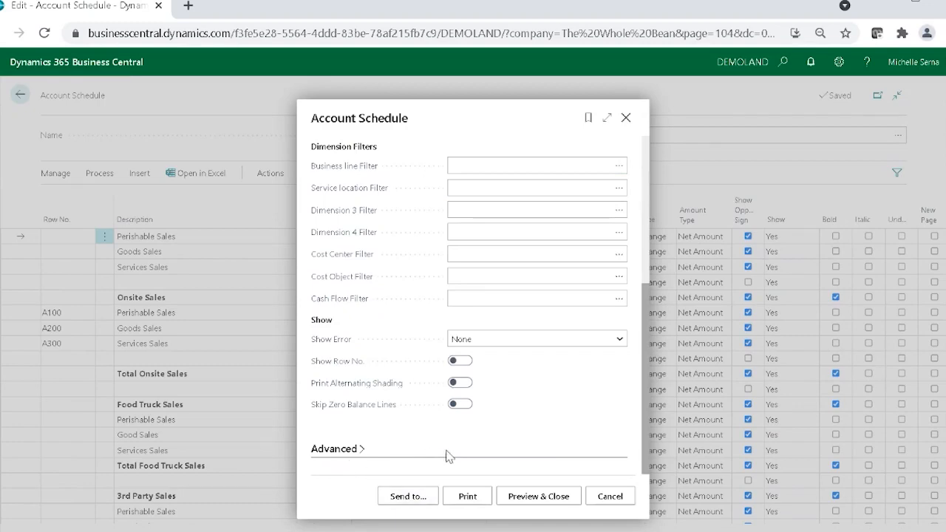
click(608, 497)
click(20, 95)
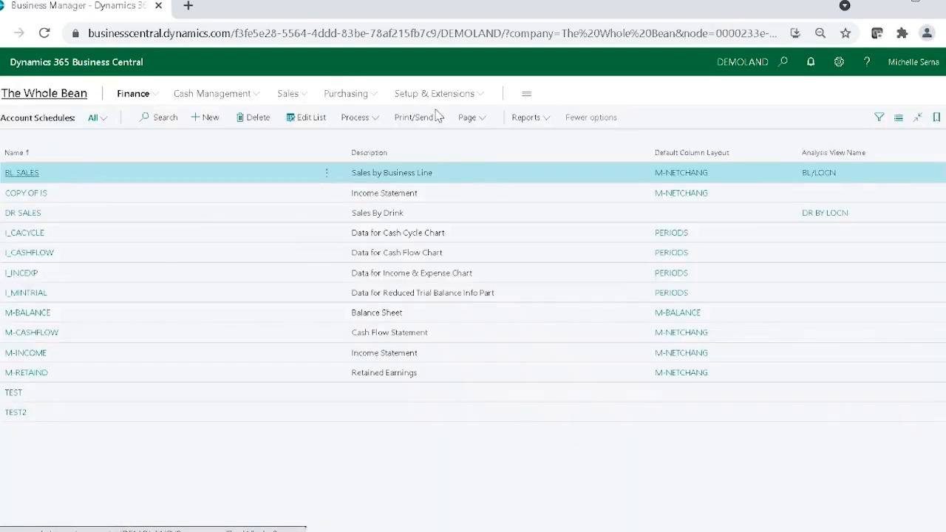
click(785, 62)
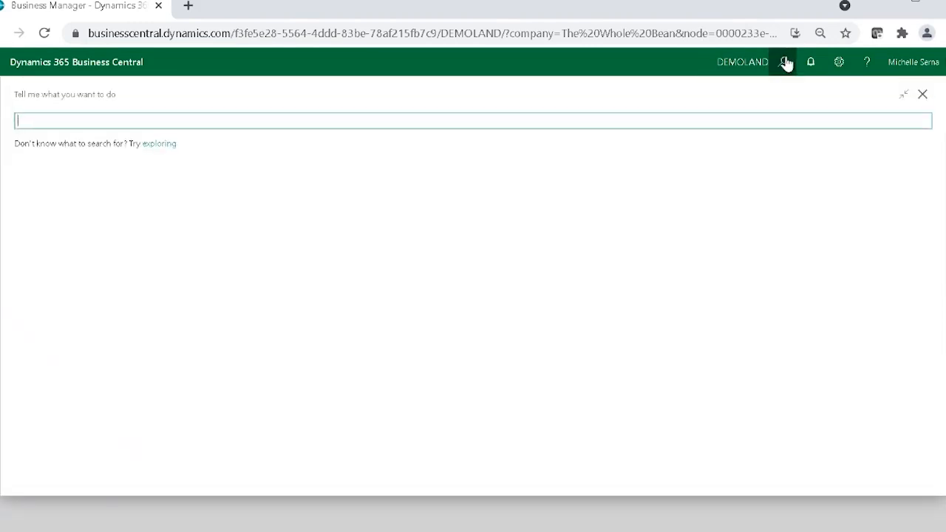
text(General)
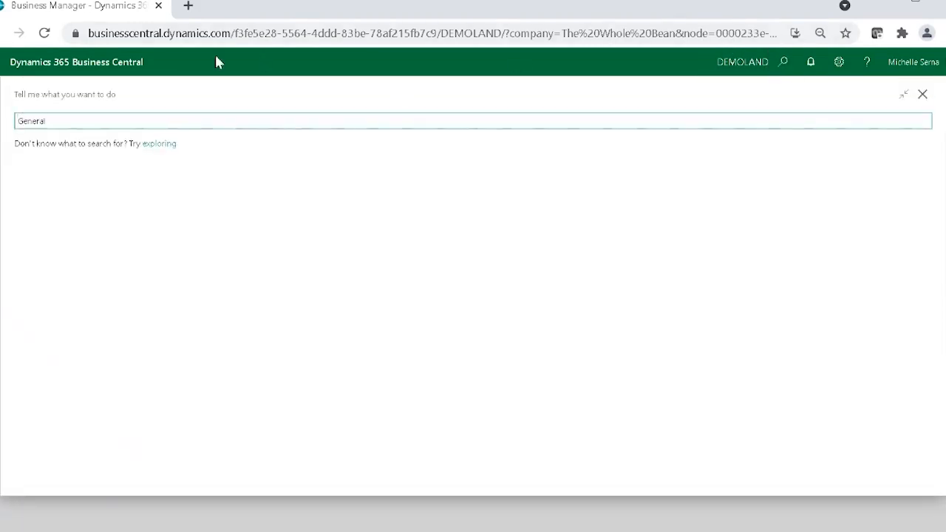
text( Ledger)
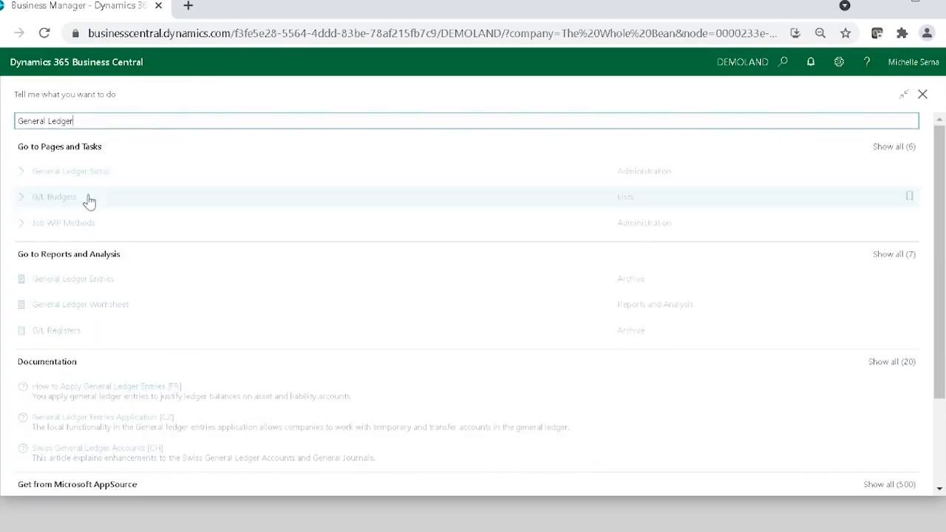
click(104, 194)
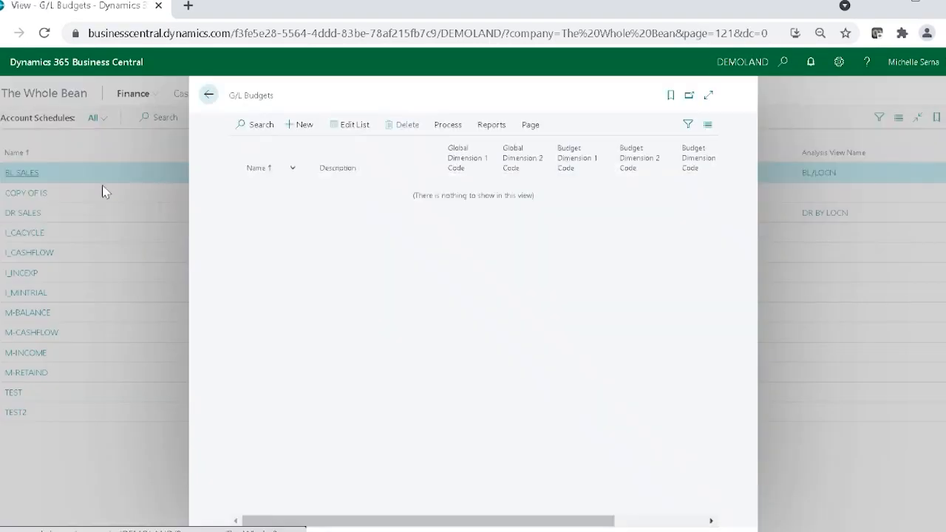
click(209, 95)
Step: Search for General Ledger, open General Ledger Setup and expand its Reporting section
click(785, 63)
text(General LEdger)
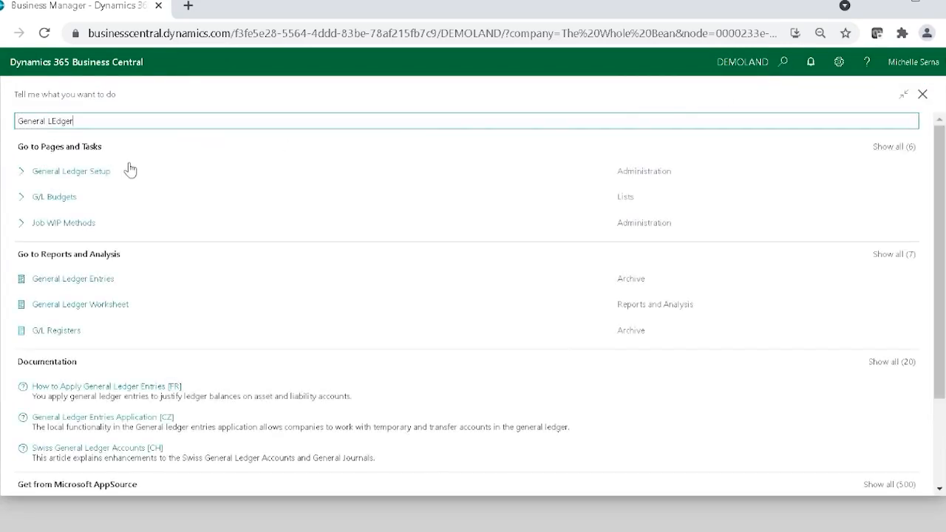
click(111, 175)
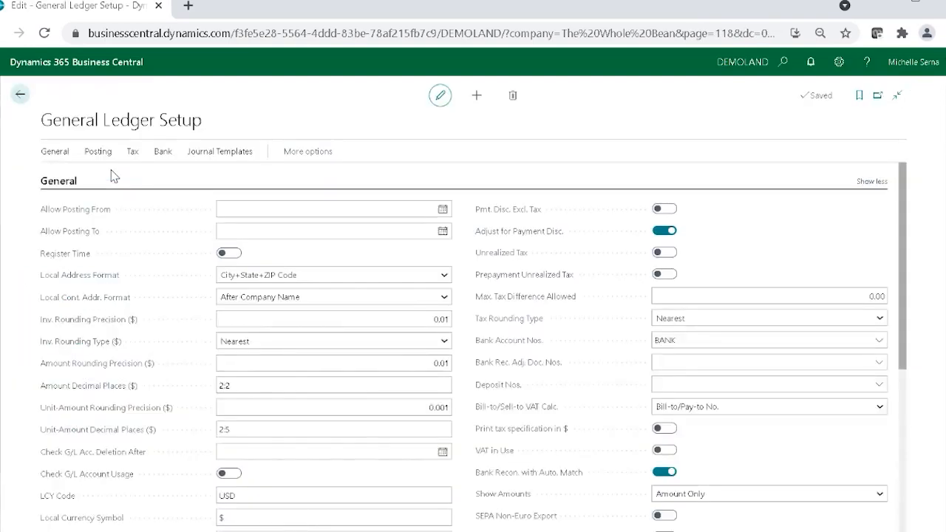
scroll(545, 356, down, 5)
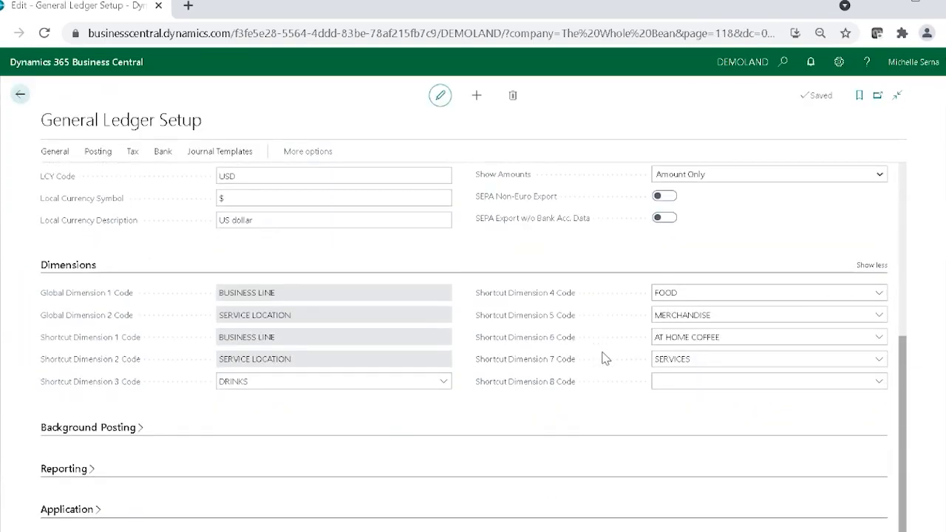
click(54, 470)
scroll(74, 388, down, 1)
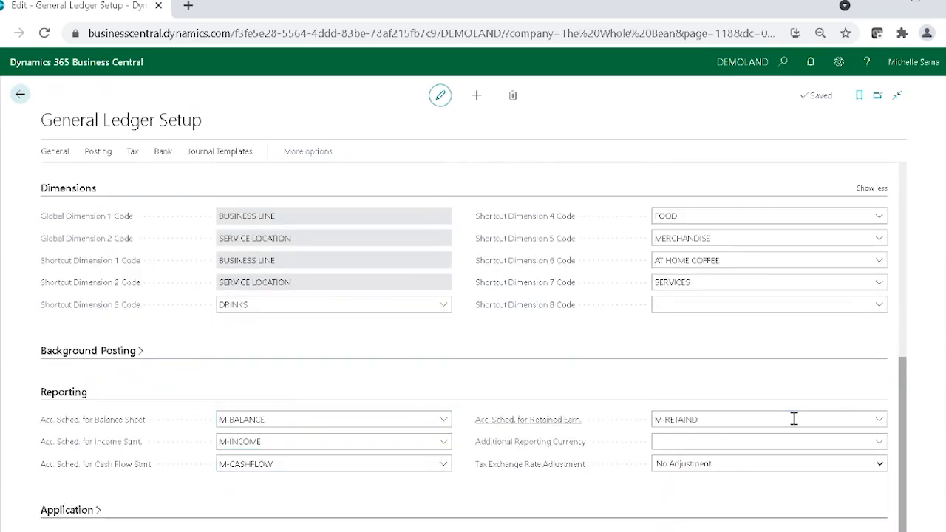
Step: Browse the schedules available for the balance sheet, and set the account schedule for the income statement to DR SALES
click(443, 420)
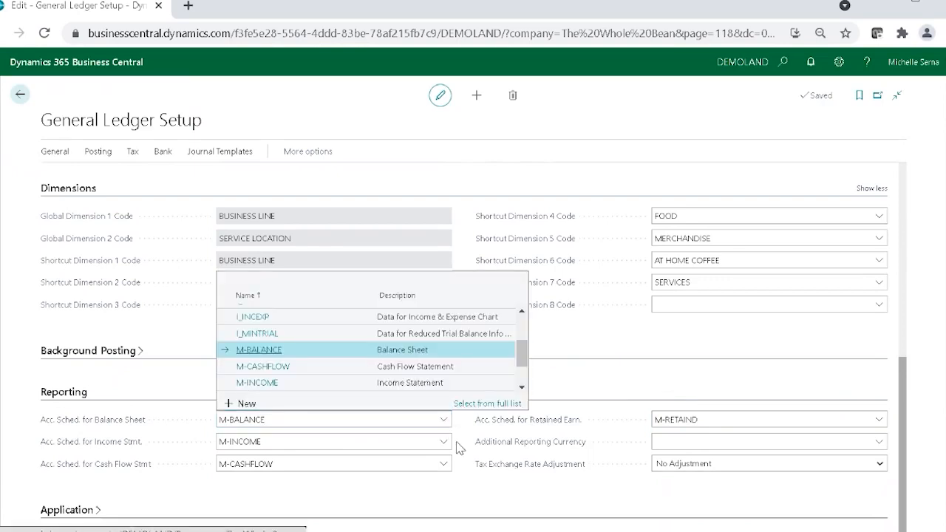
scroll(373, 355, down, 1)
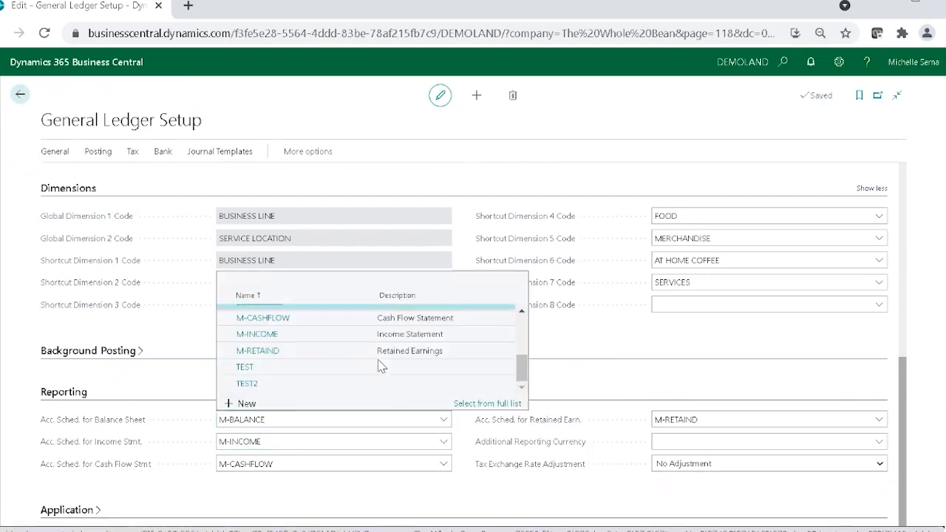
click(449, 446)
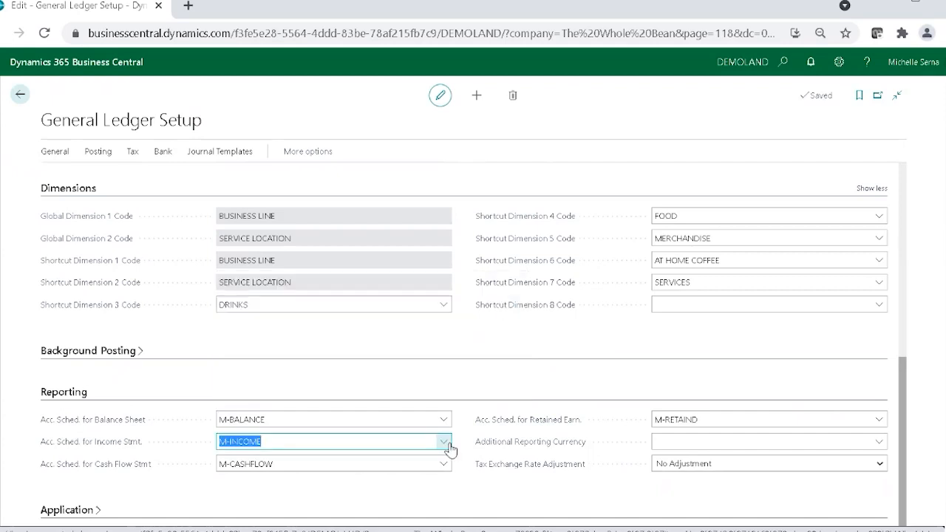
click(445, 442)
scroll(319, 382, down, 1)
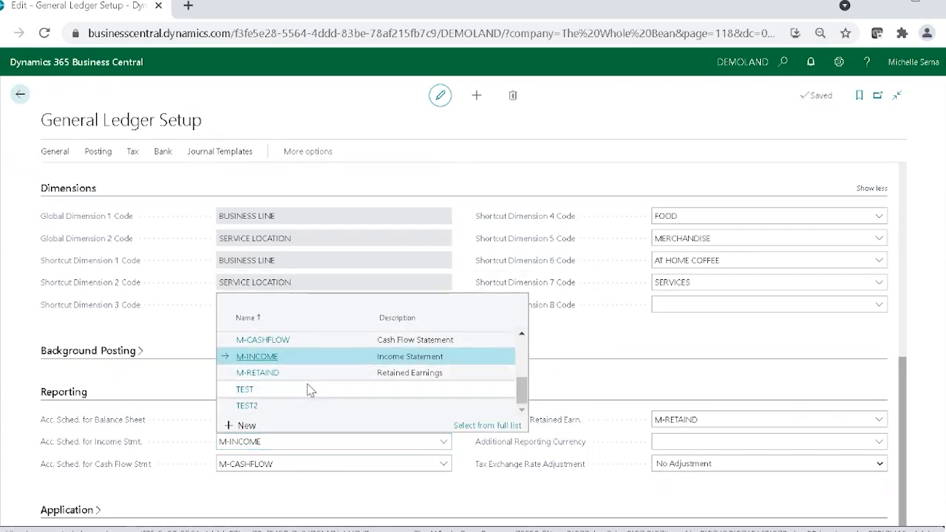
scroll(272, 384, up, 5)
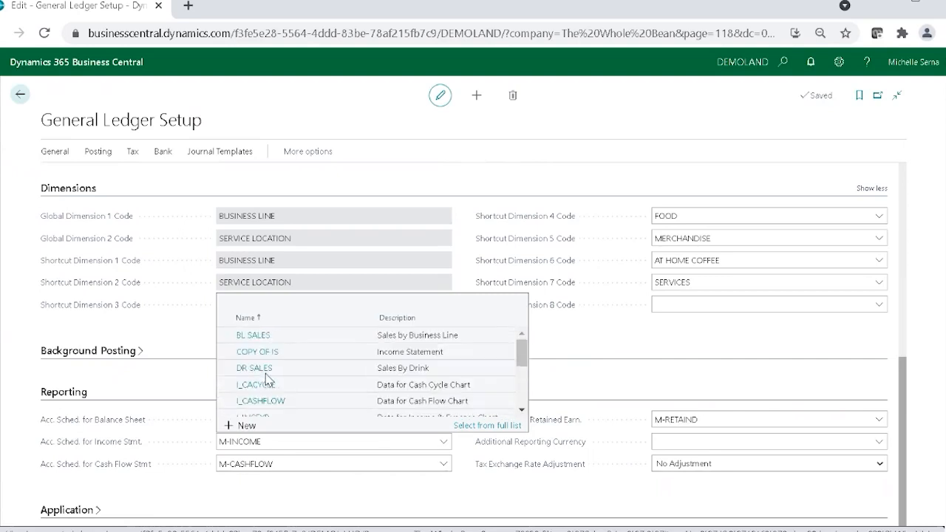
click(283, 369)
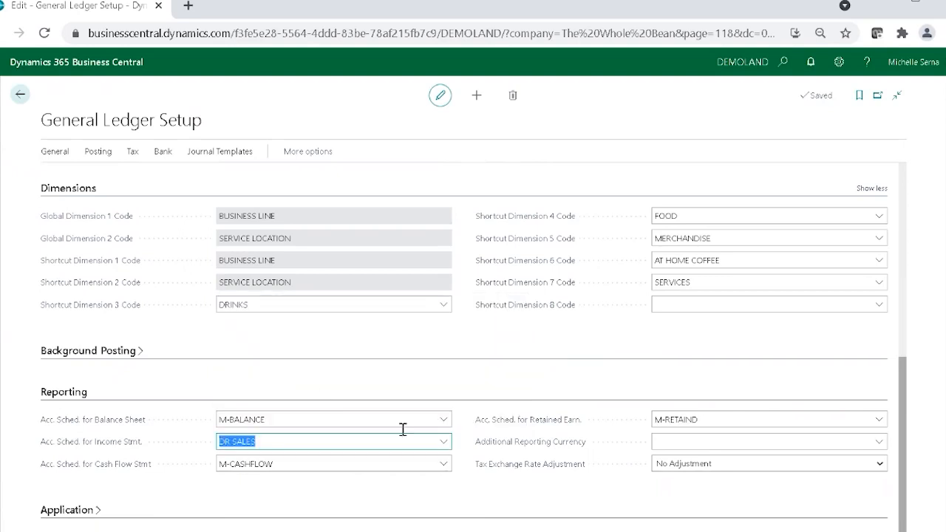
Step: Close General Ledger Setup and return to The Whole Bean home page
click(469, 501)
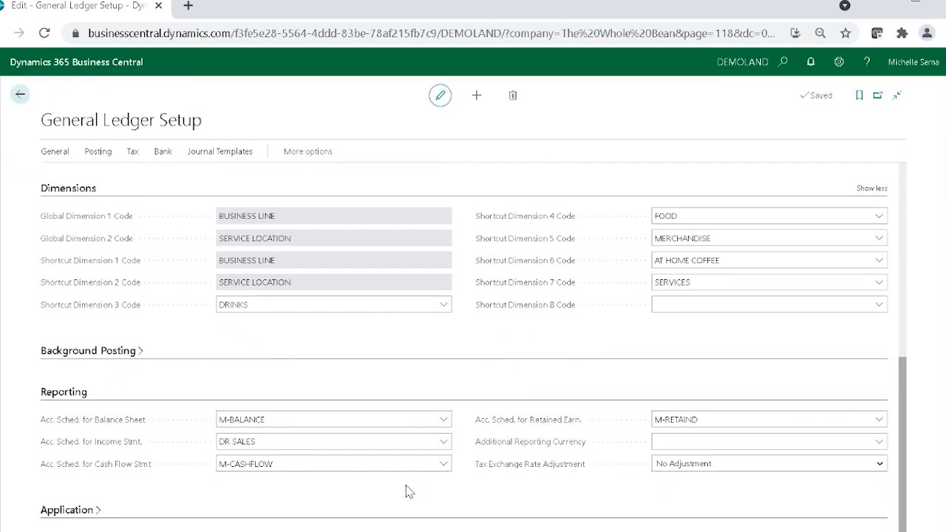
click(20, 94)
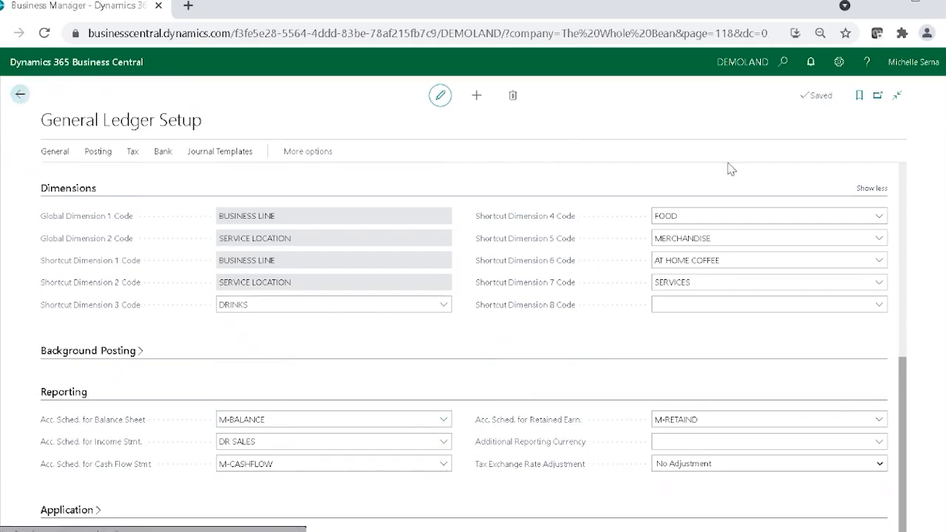
click(74, 95)
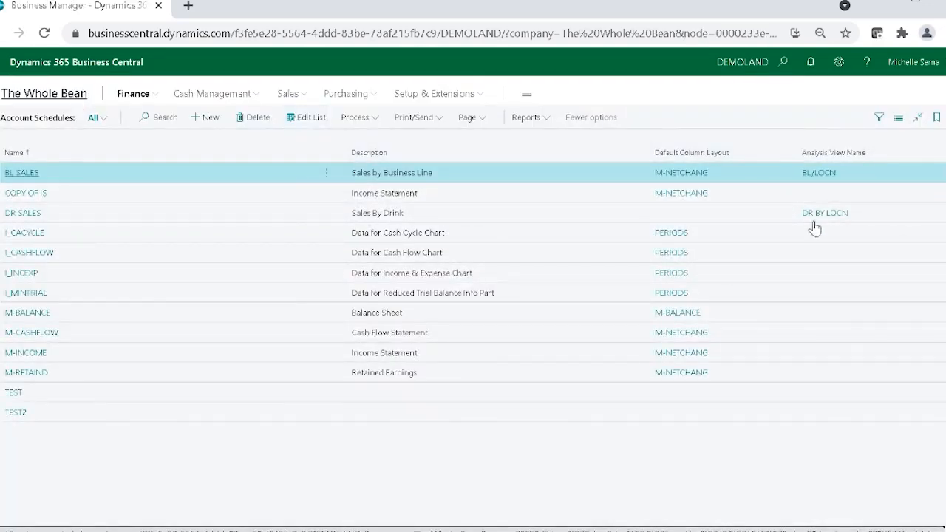
Step: Open the Balance Sheet report request from the financial statements, examine its date and dimension filters, and cancel it
click(695, 185)
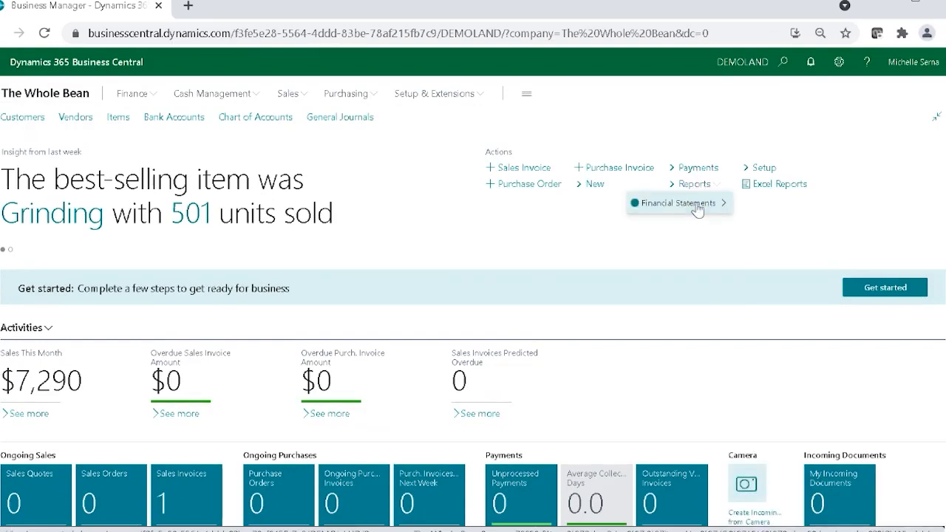
mouse_move(728, 208)
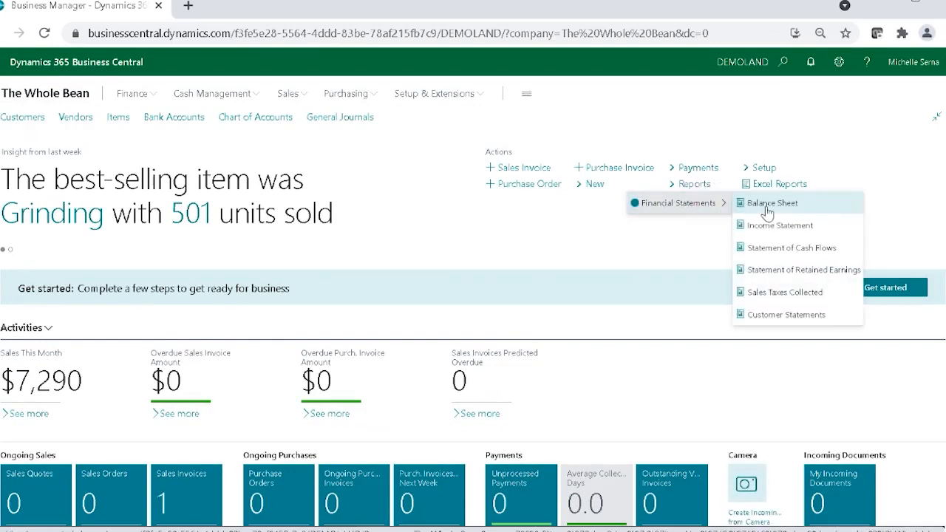
click(768, 209)
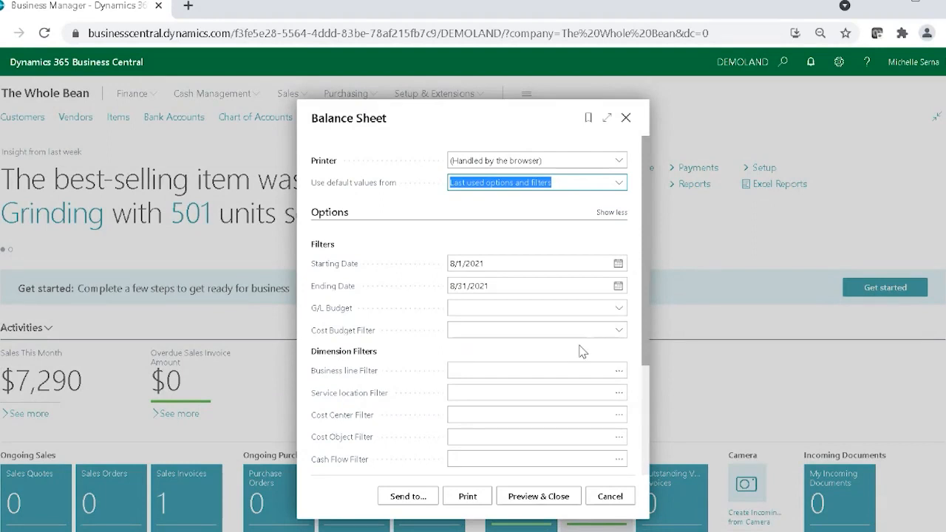
scroll(581, 384, down, 2)
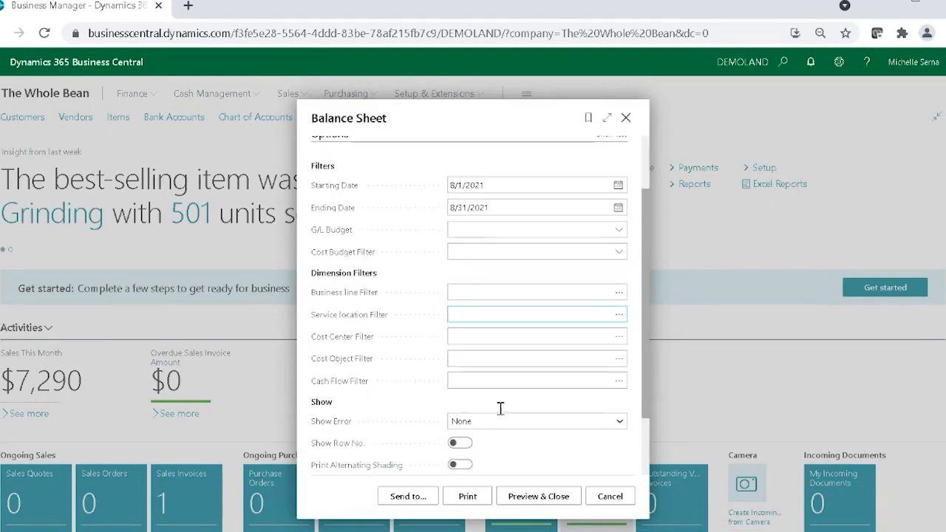
click(612, 493)
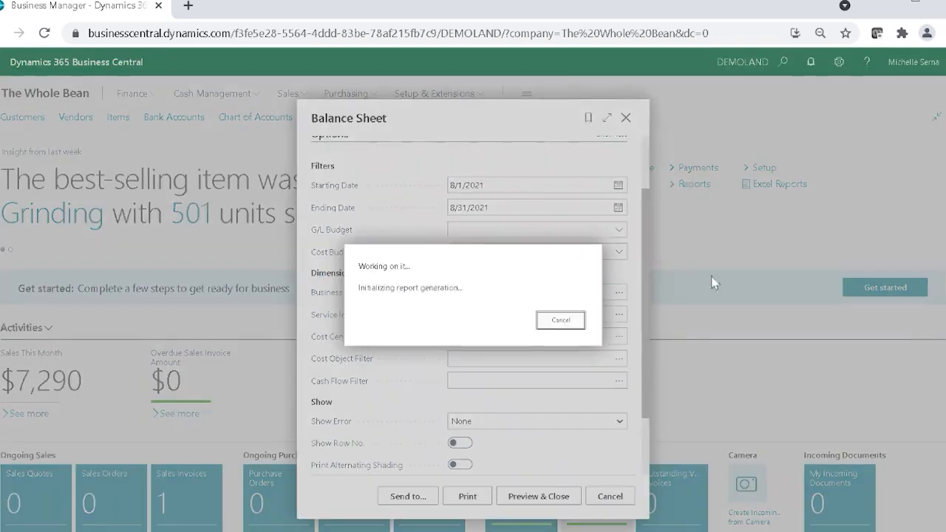
Step: Preview the Income Statement report from the financial statements with the last used options, and close the preview
click(706, 185)
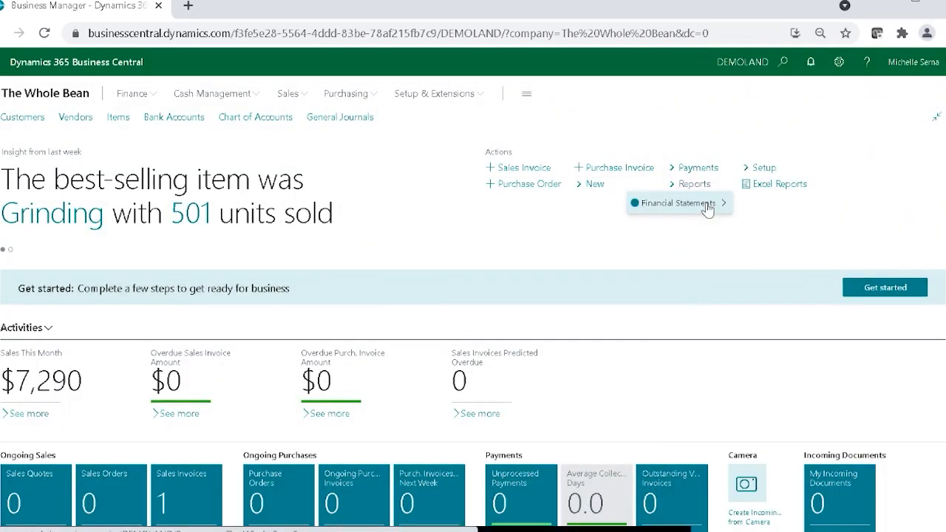
click(708, 205)
click(780, 224)
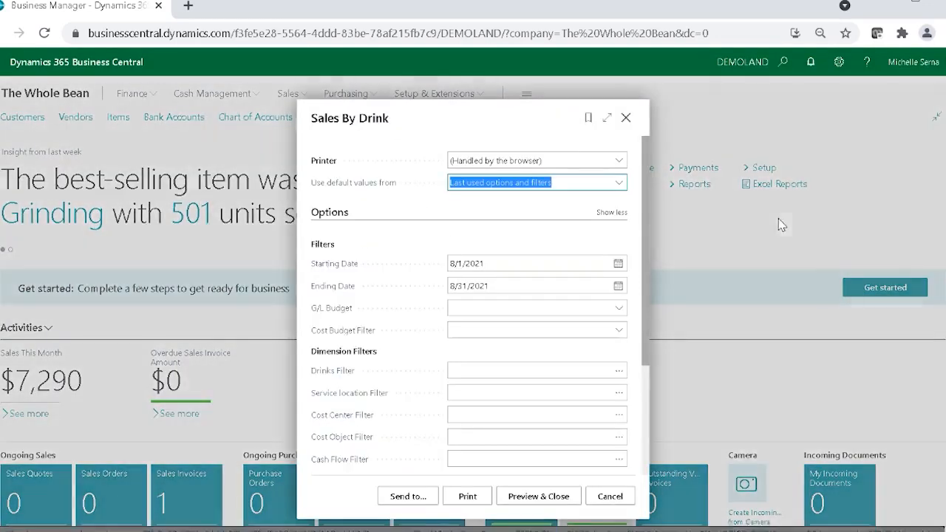
click(530, 501)
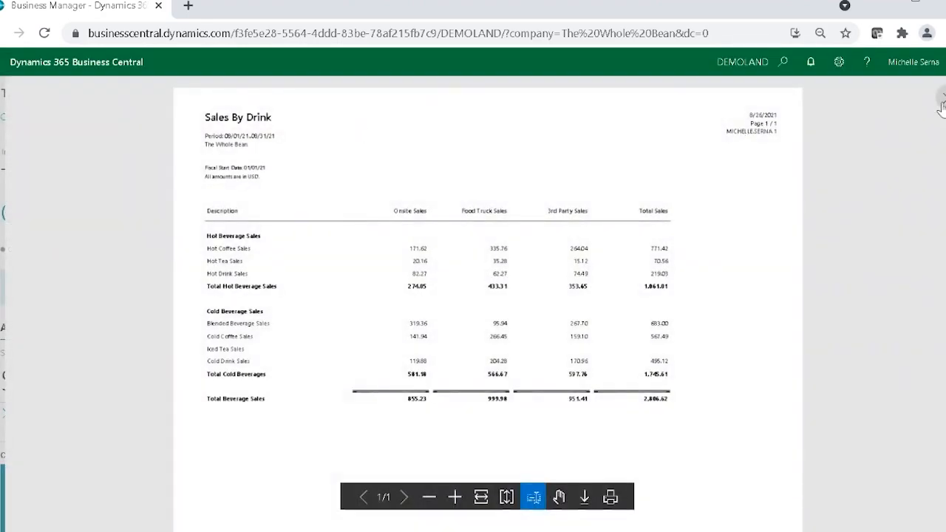
click(941, 102)
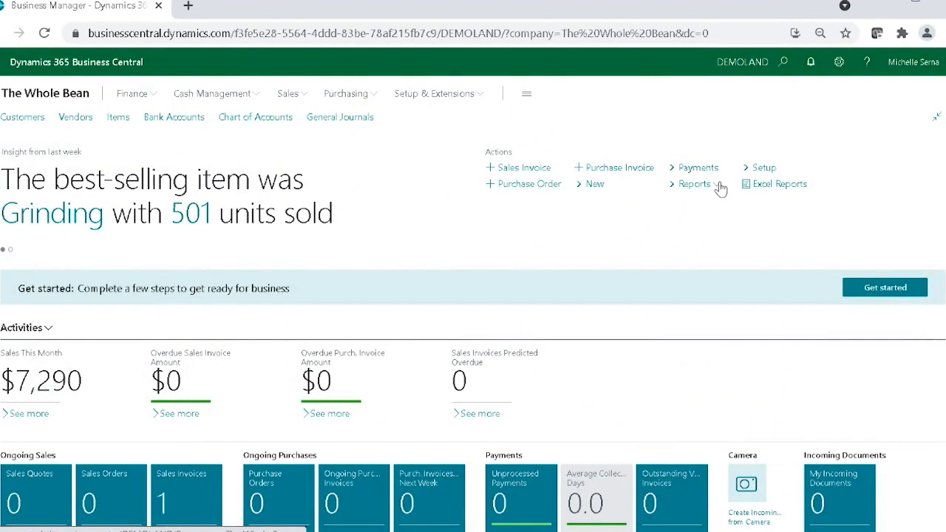
Step: Open the Sales Taxes Collected report request and choose to send the report to a schedule
click(719, 186)
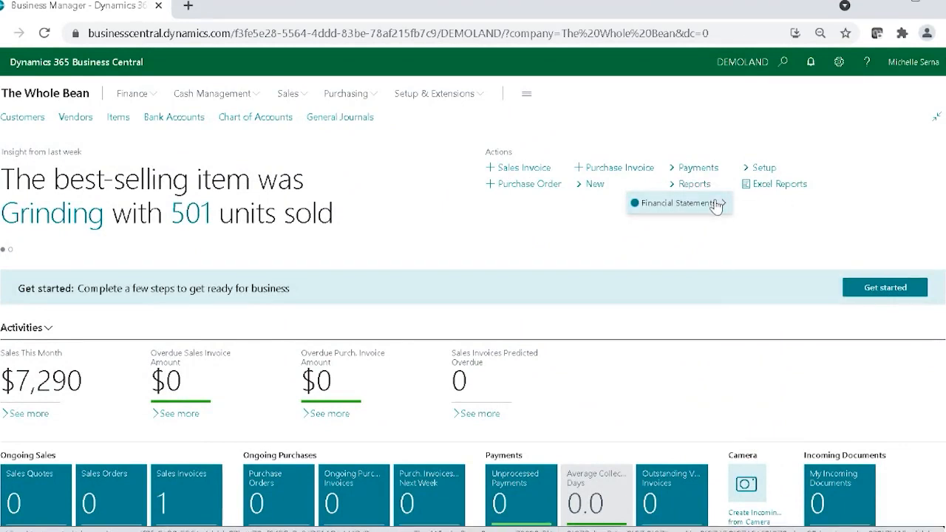
mouse_move(715, 207)
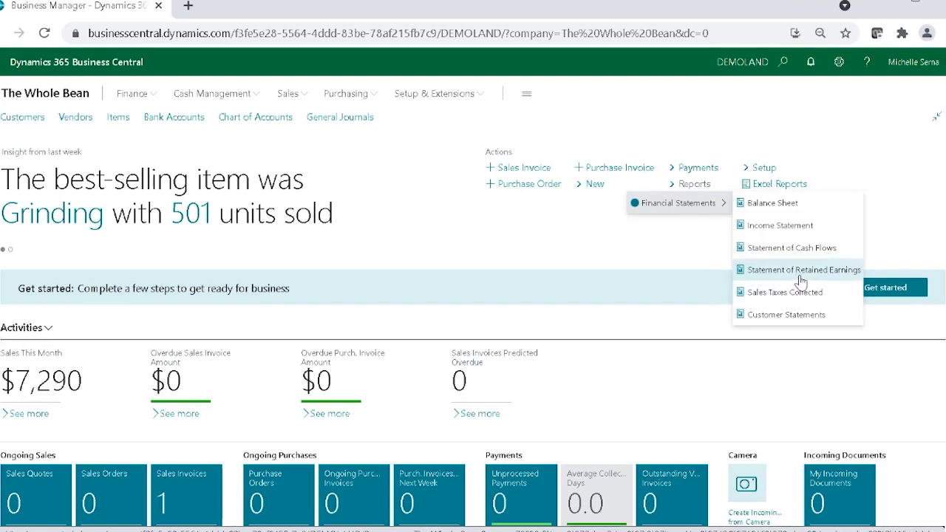
click(787, 292)
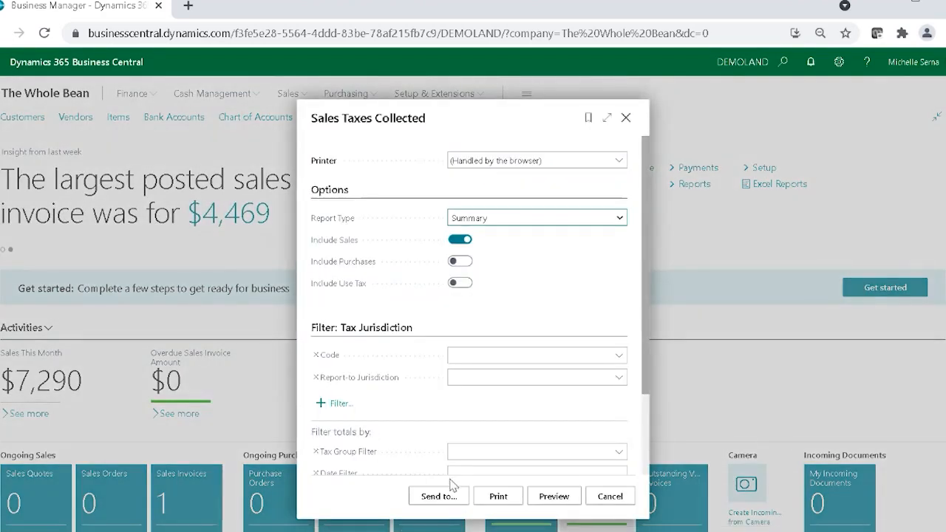
click(440, 494)
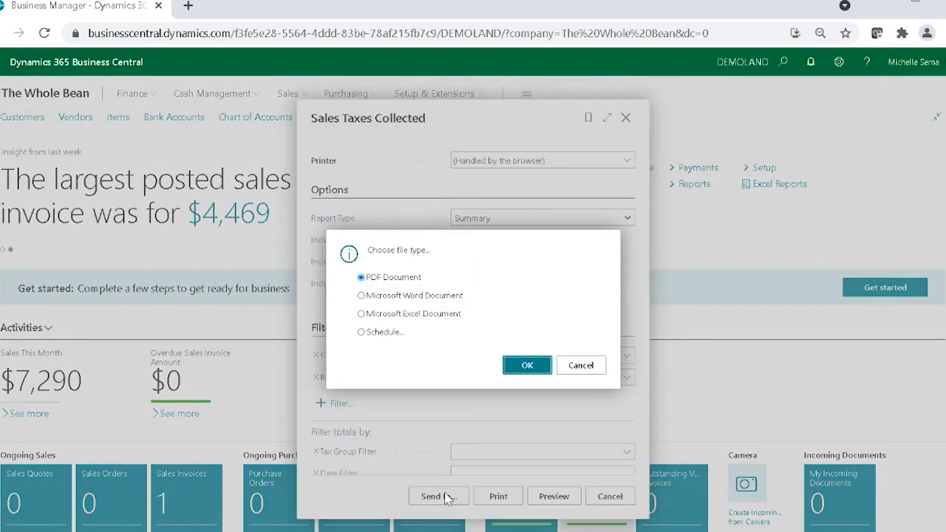
click(372, 333)
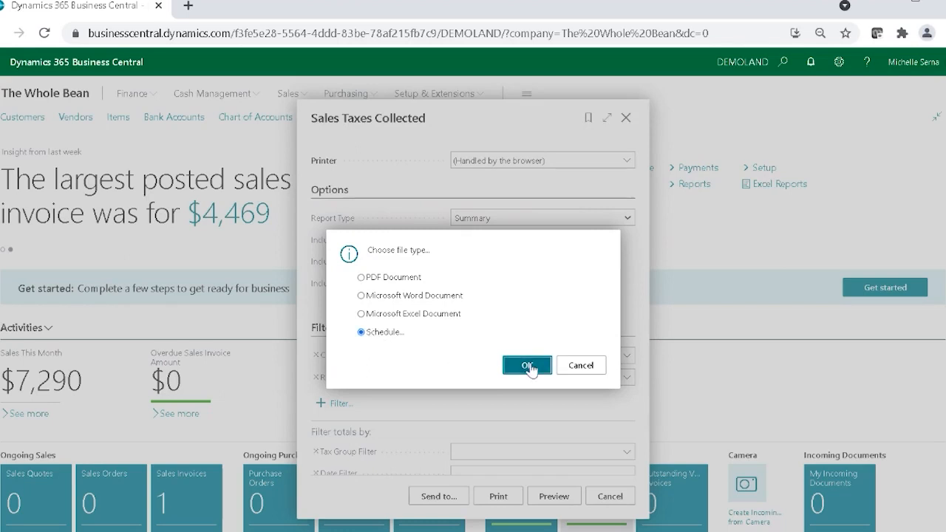
click(528, 367)
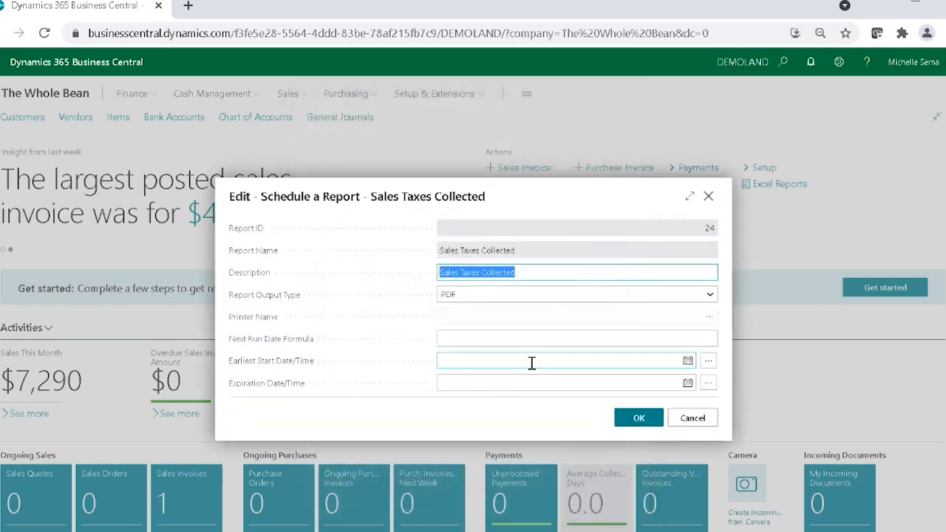
Step: Set the scheduled report's output type to Excel, next run date formula to 1W, and earliest start date to 8/26/2021
click(512, 298)
click(484, 329)
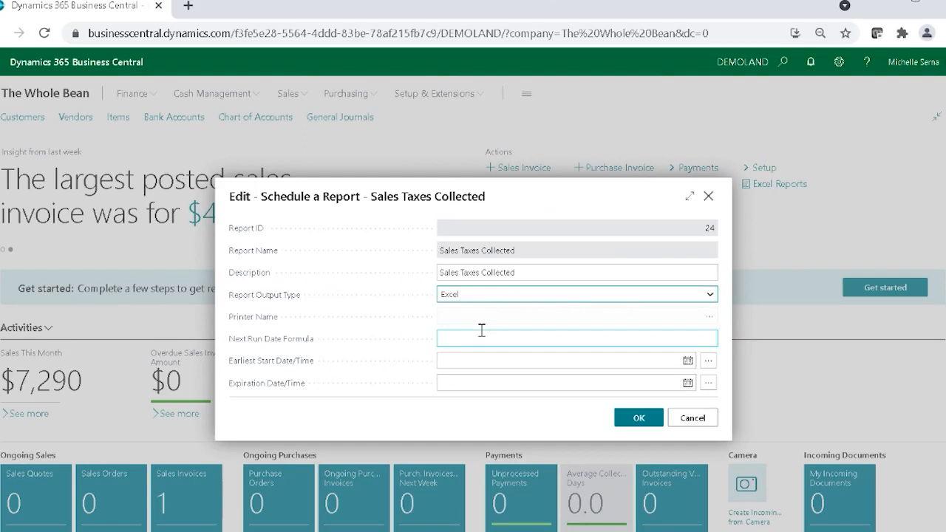
click(533, 336)
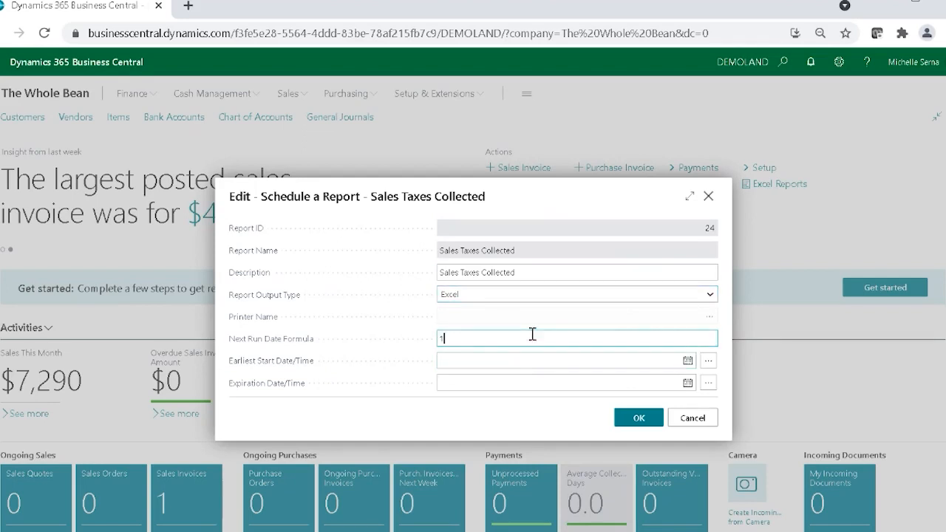
click(688, 361)
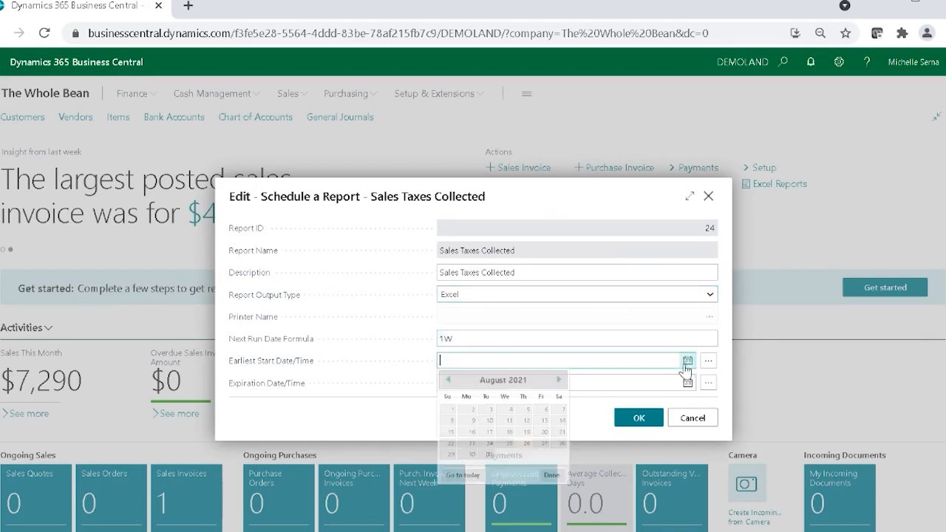
click(523, 448)
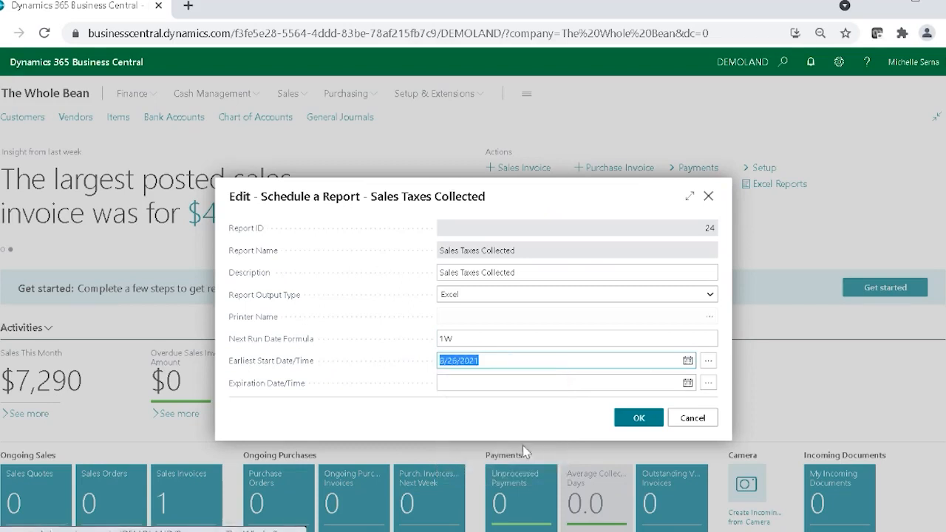
Step: Set the scheduled report's expiration date to 11/30/2021 and confirm the schedule
click(579, 383)
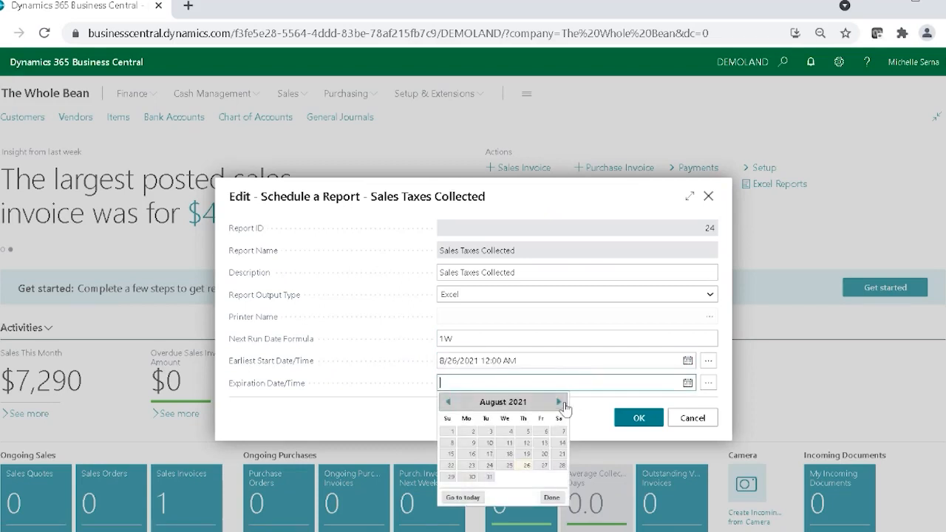
click(560, 402)
click(560, 402)
click(560, 402)
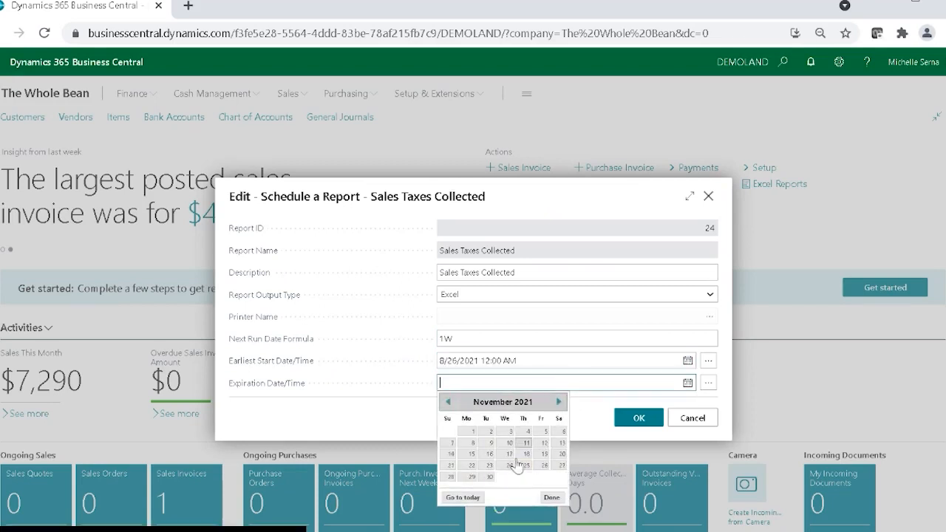
click(486, 478)
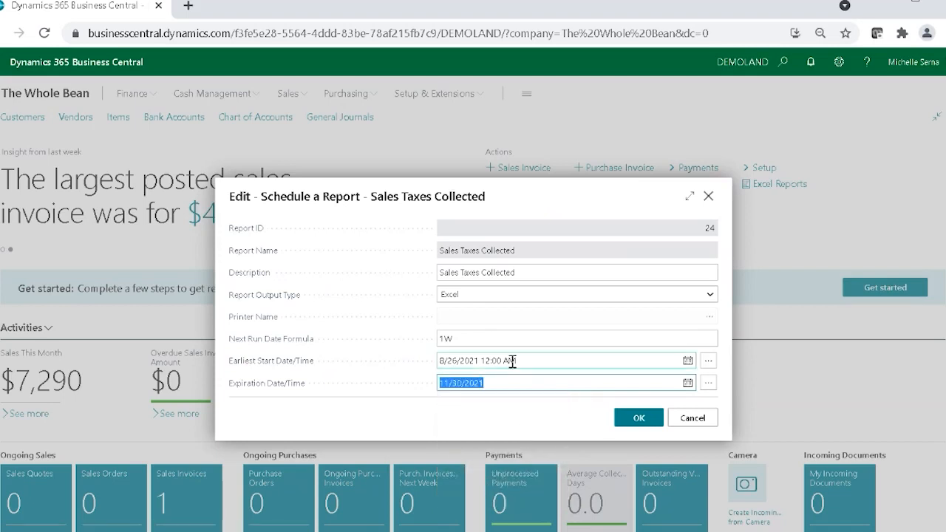
click(639, 418)
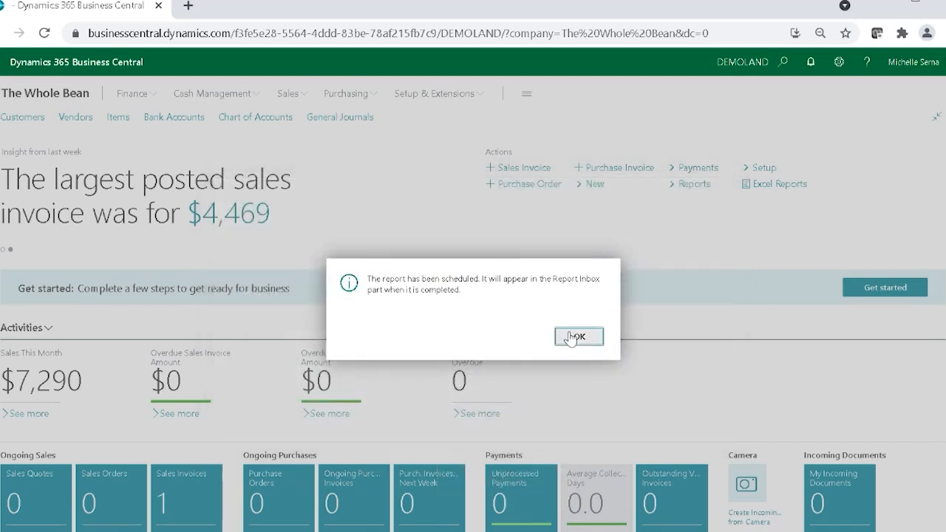
click(576, 339)
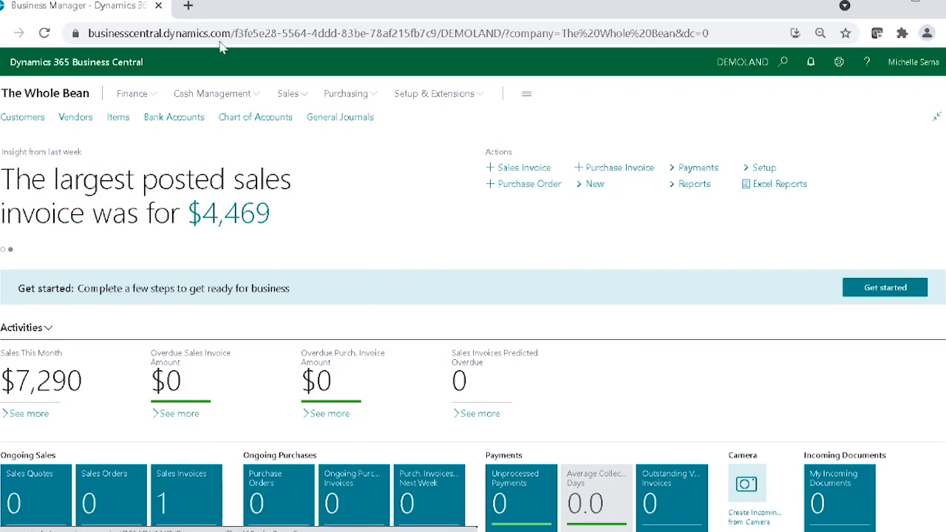
Step: Refresh the home page and open the Sales Taxes Collected report from the Report Inbox
click(42, 37)
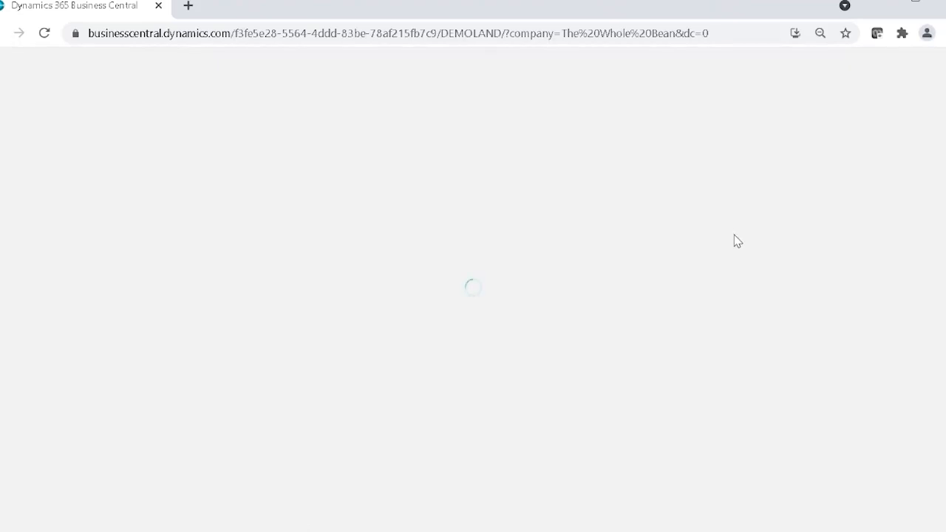
scroll(913, 222, down, 1)
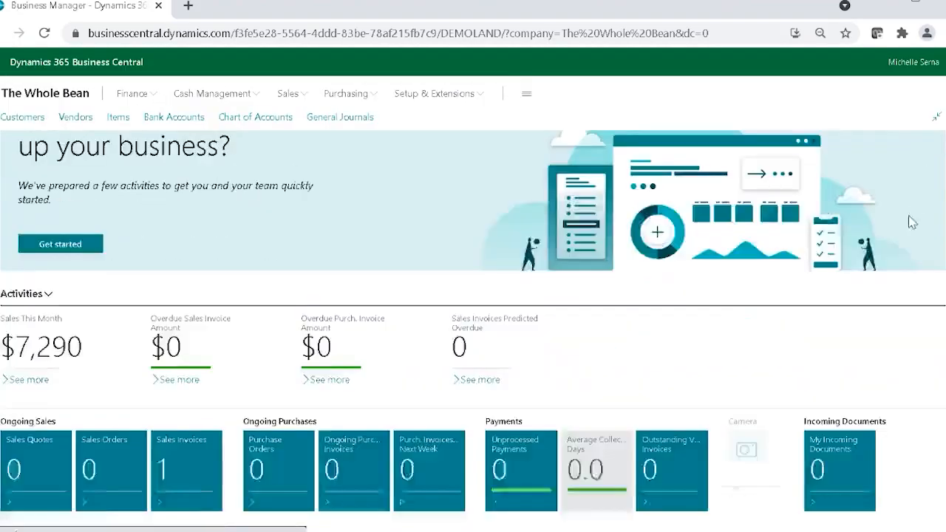
scroll(902, 254, down, 4)
scroll(902, 255, down, 3)
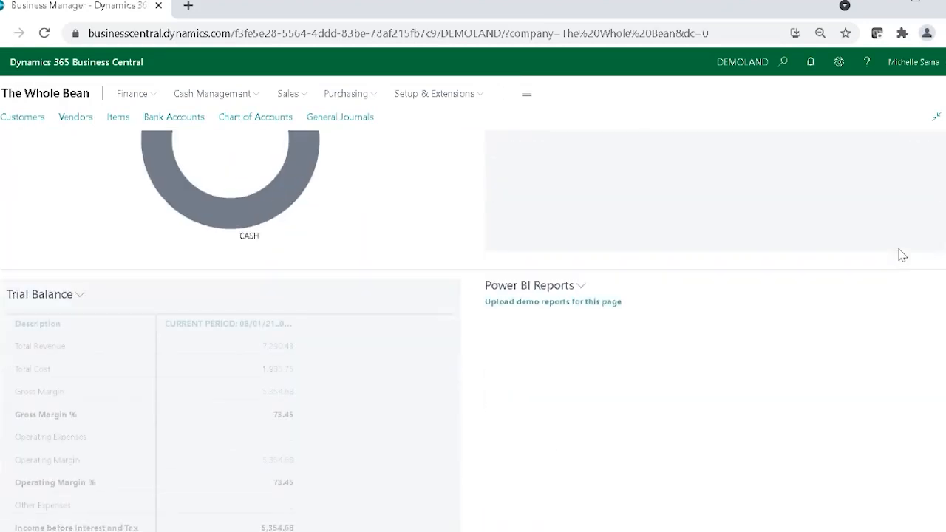
scroll(902, 254, down, 4)
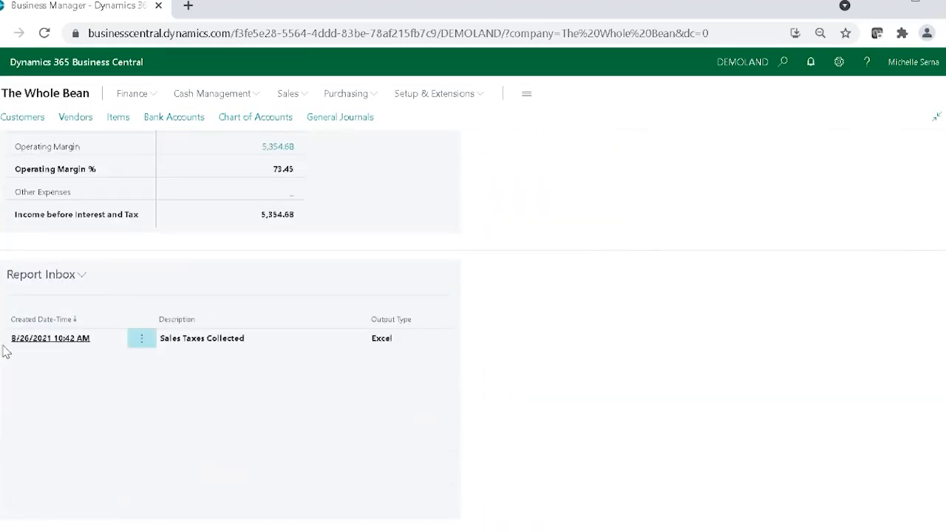
click(235, 343)
click(579, 338)
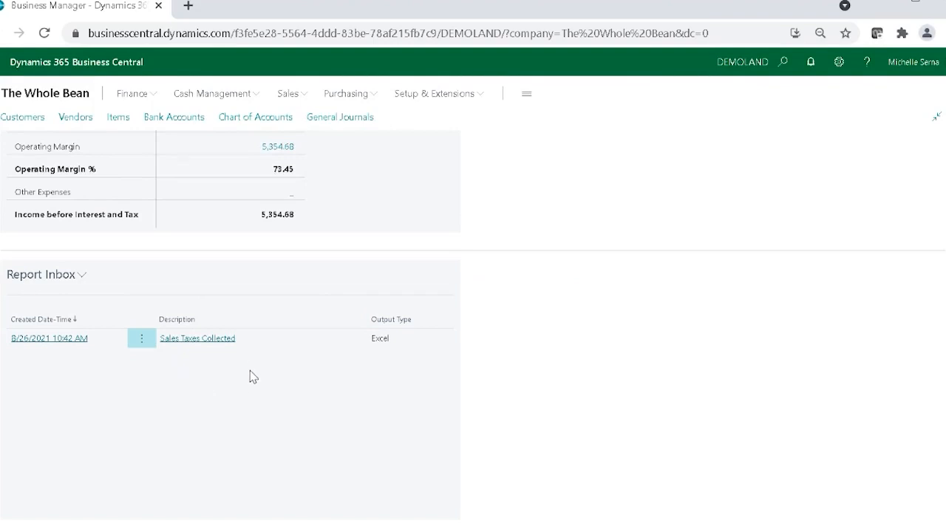
Step: Look through the Report Inbox actions, and dismiss the Get started welcome banner on the home page
click(148, 340)
click(74, 278)
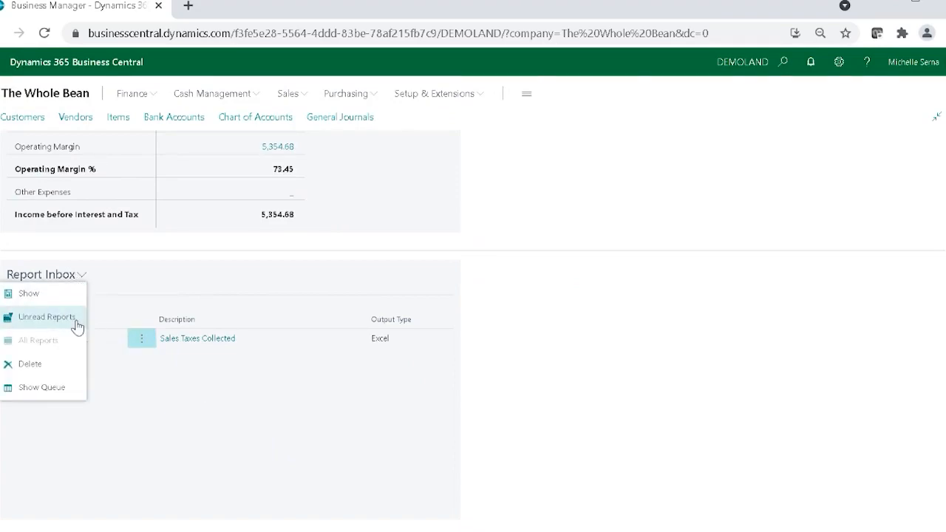
scroll(621, 355, up, 10)
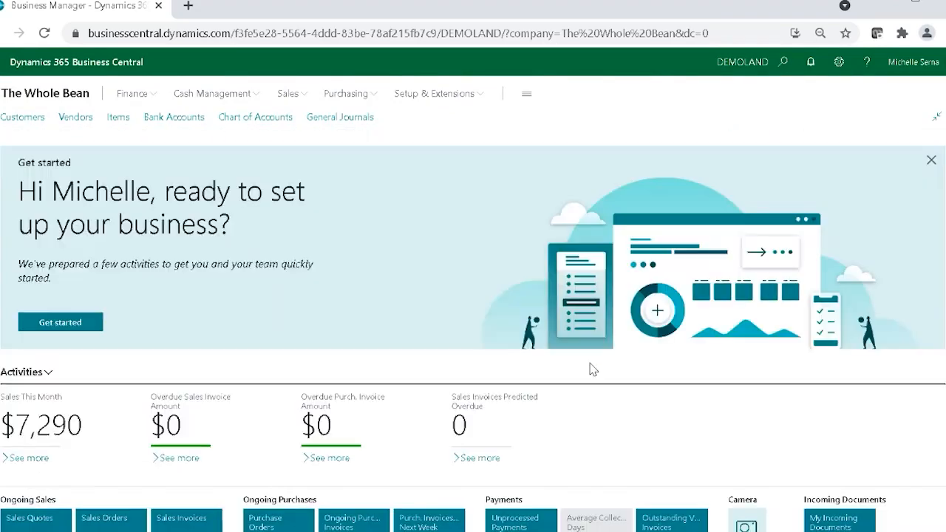
click(931, 160)
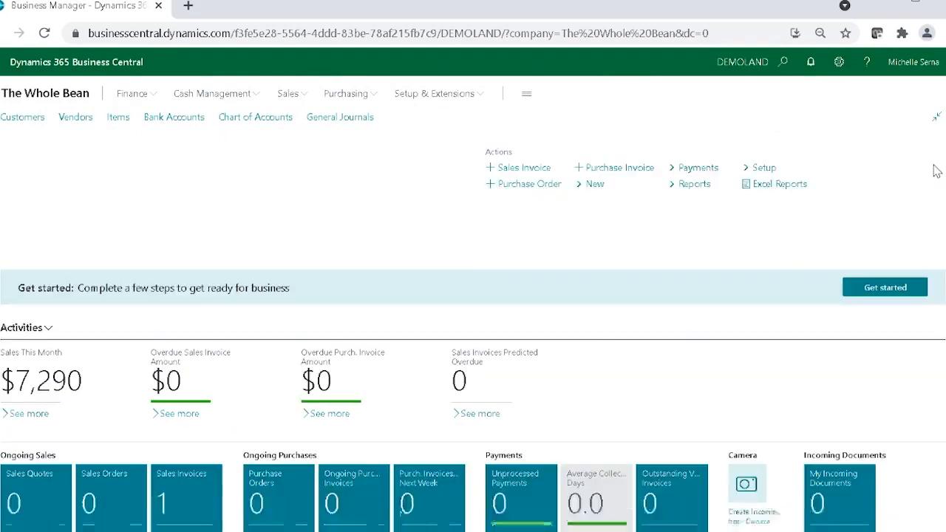